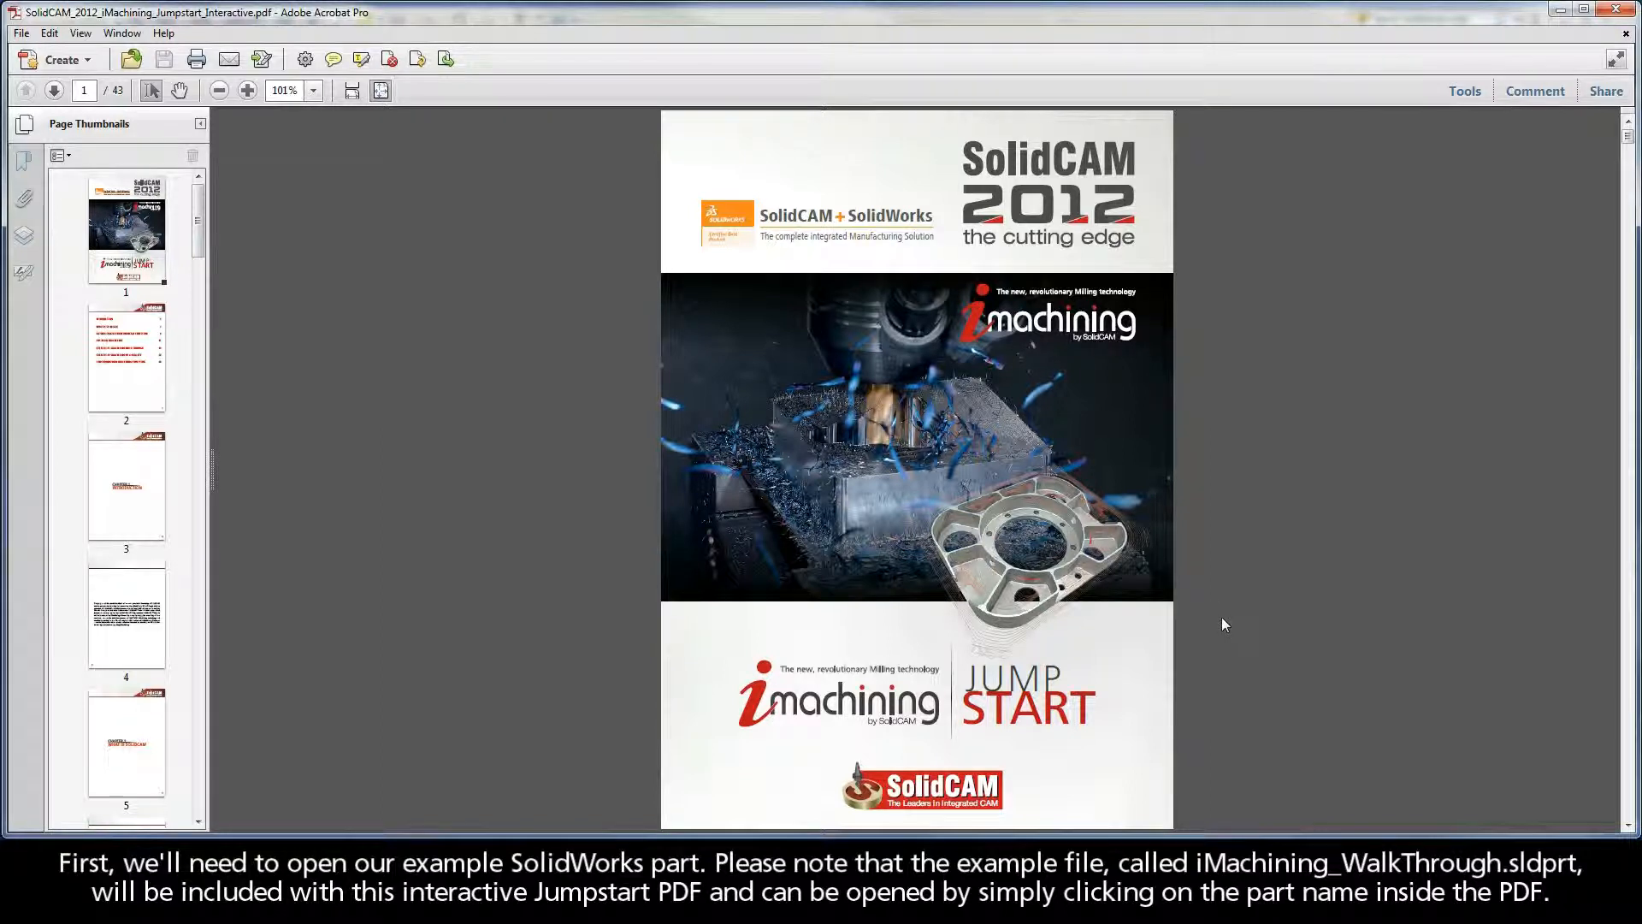
# Step: Open the iMachining_WalkThrough.sldprt part linked in the Exercise #1: iMachining Walk Through chapter of the PDF
pyautogui.scroll(-2, 1221, 618)
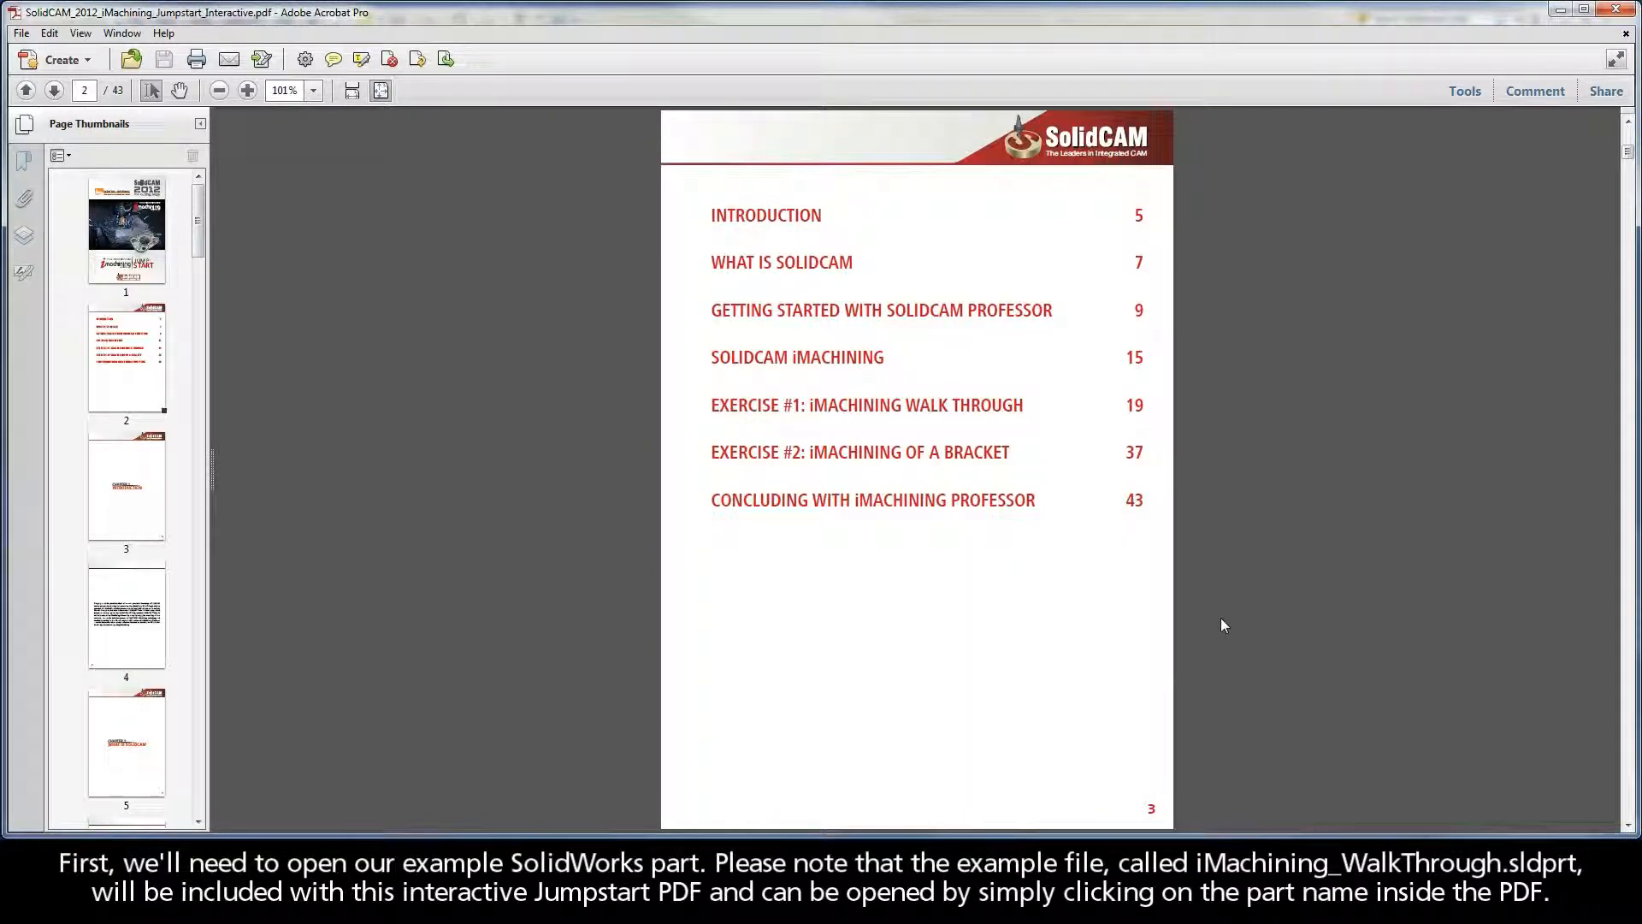
pyautogui.click(920, 410)
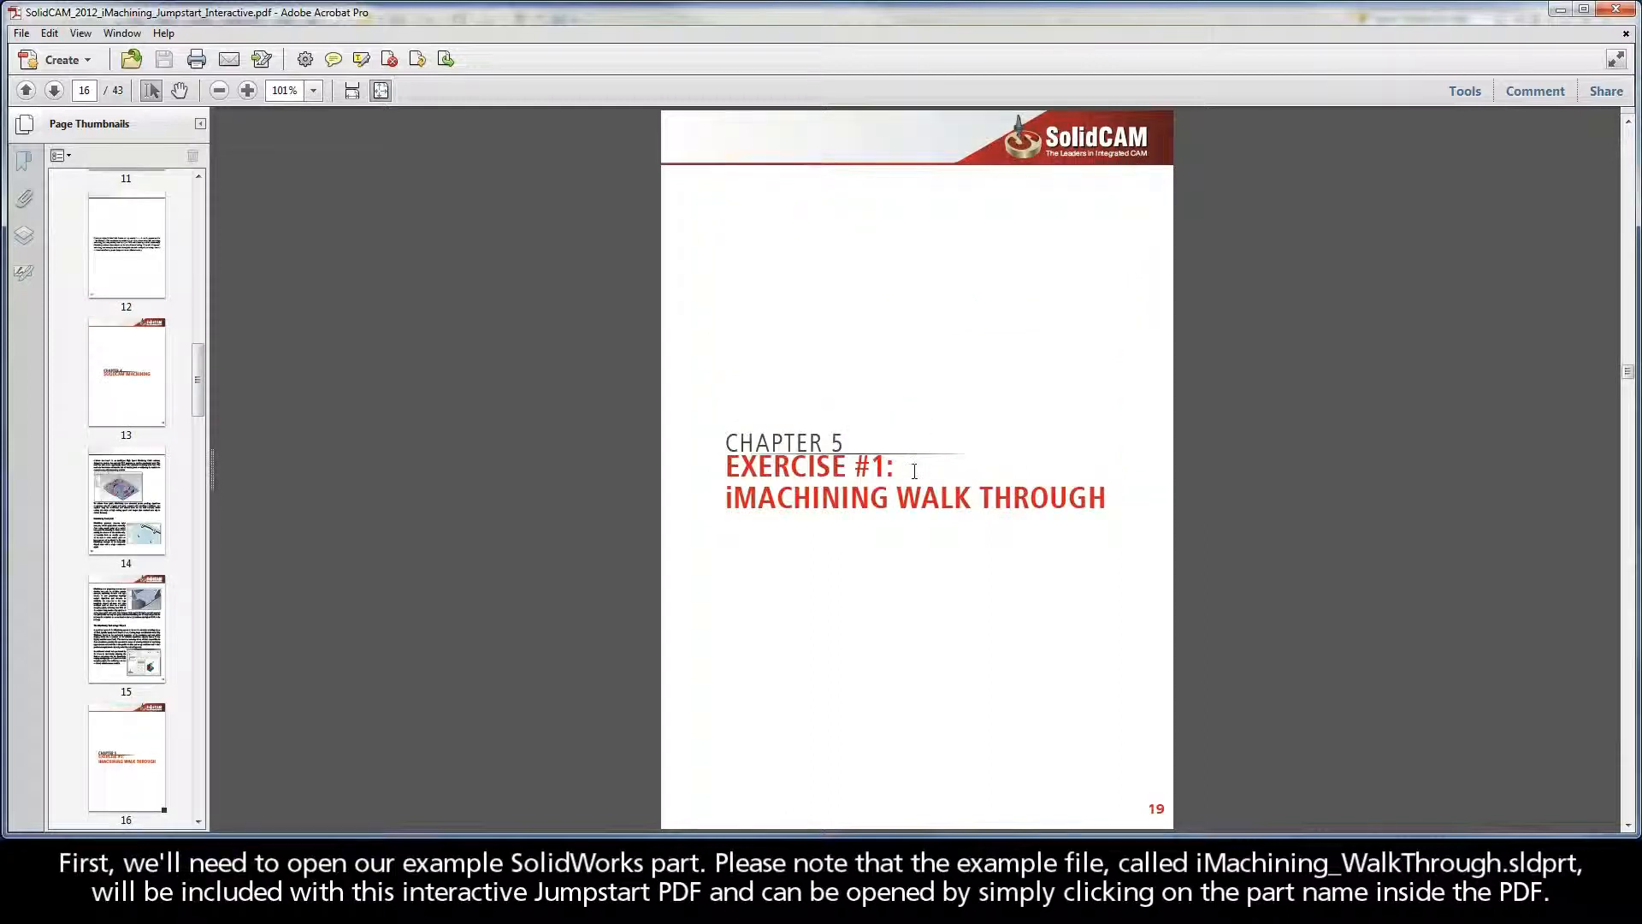
pyautogui.scroll(-1, 914, 473)
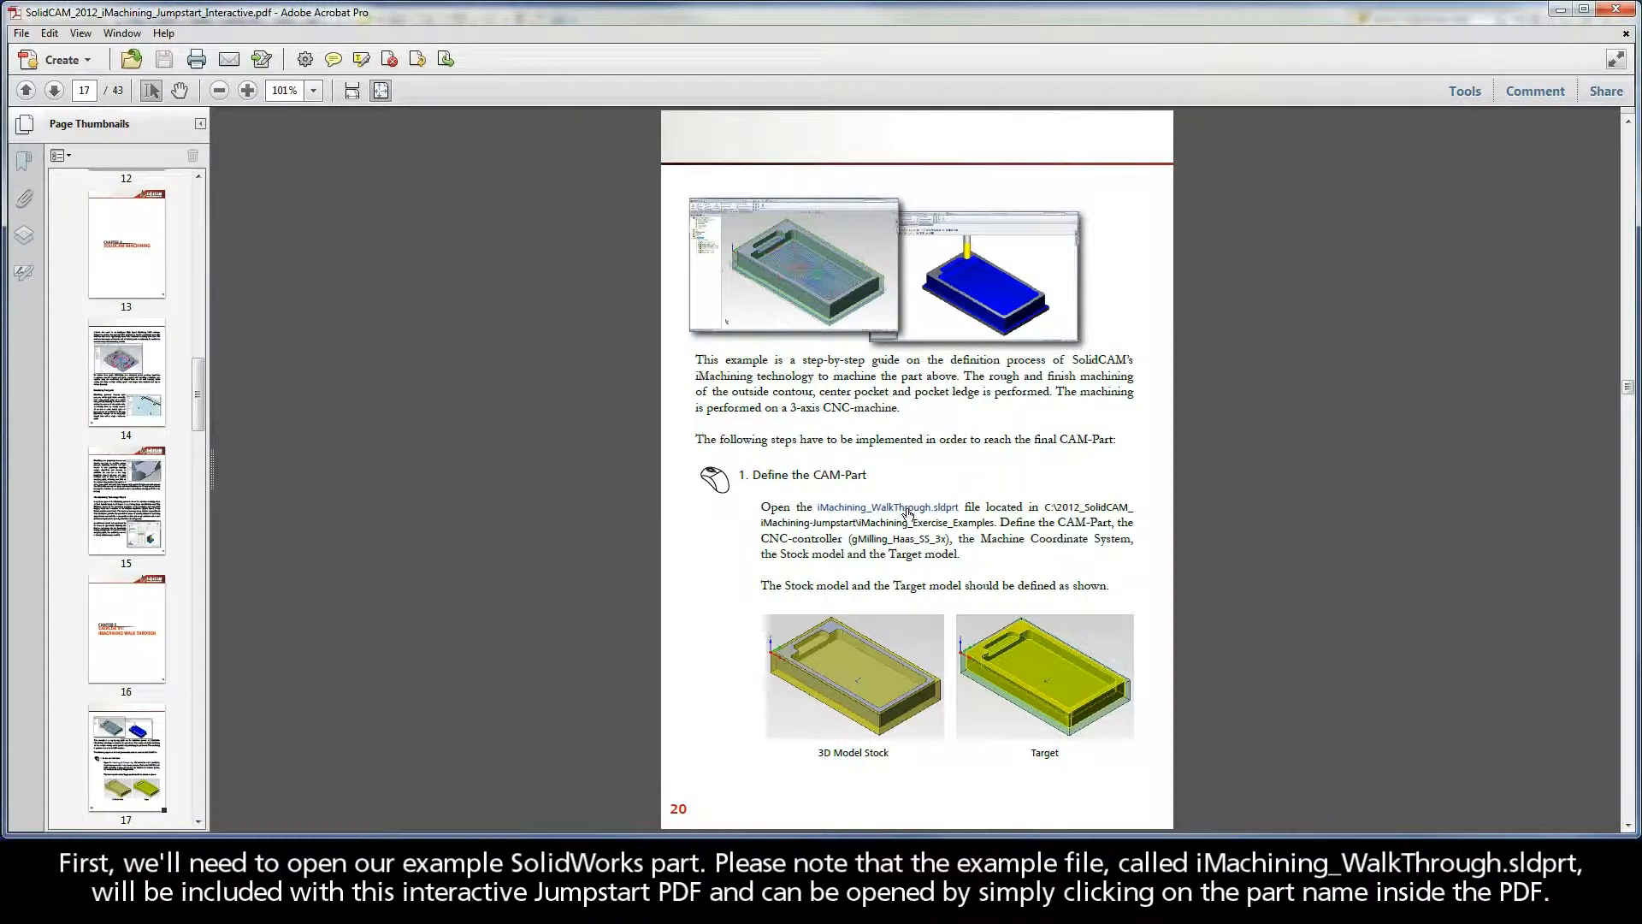
pyautogui.click(908, 511)
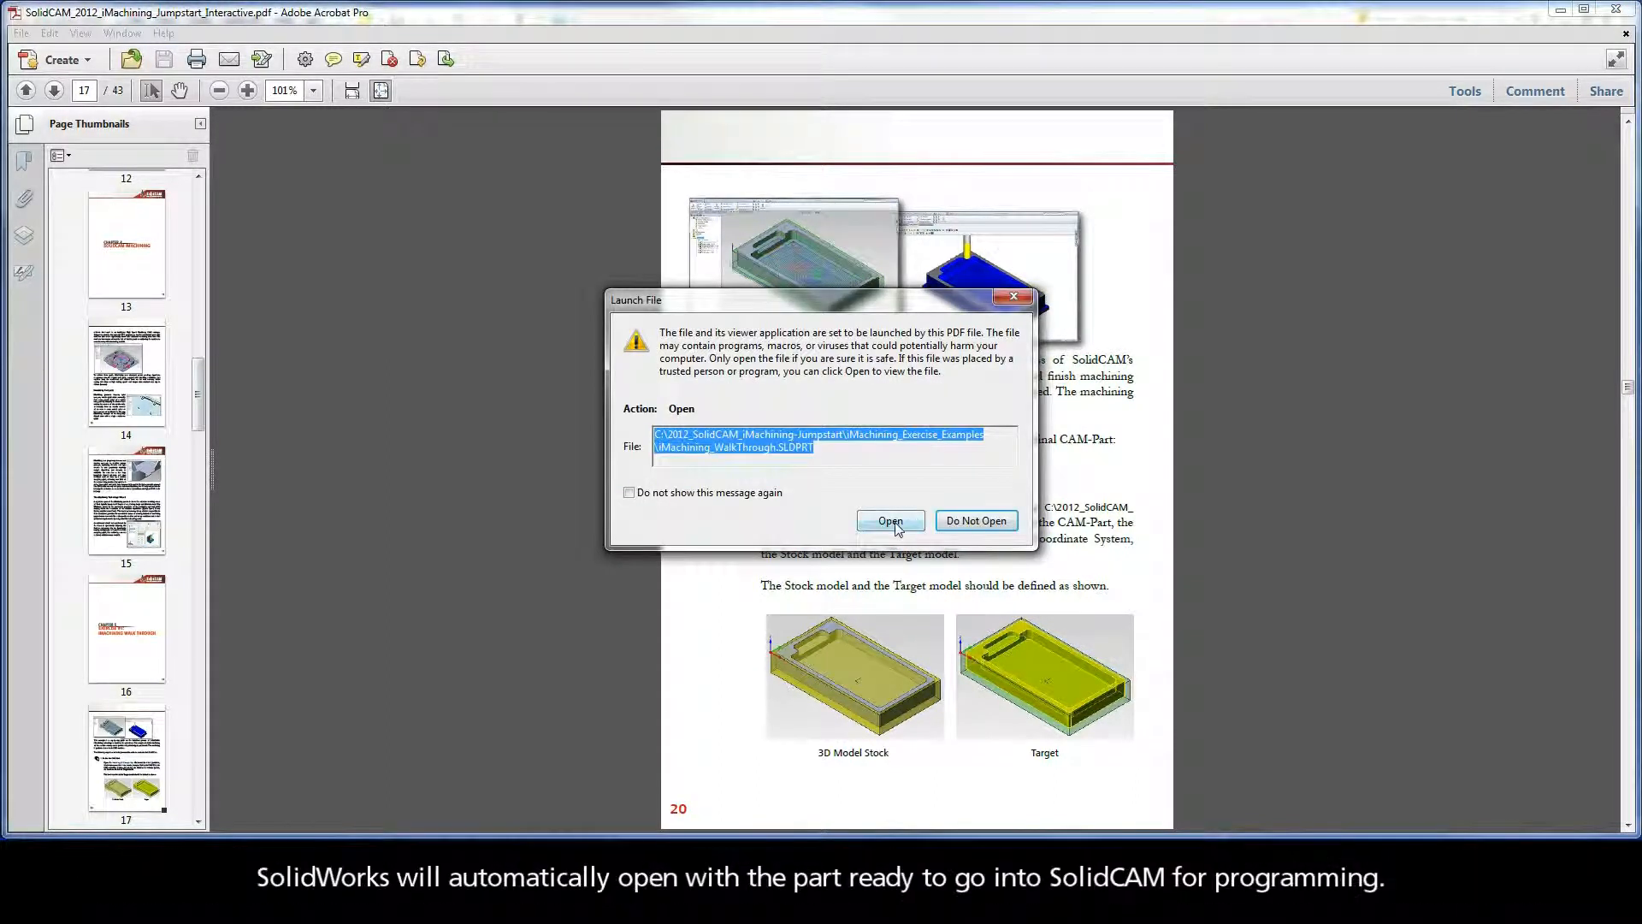
pyautogui.click(893, 522)
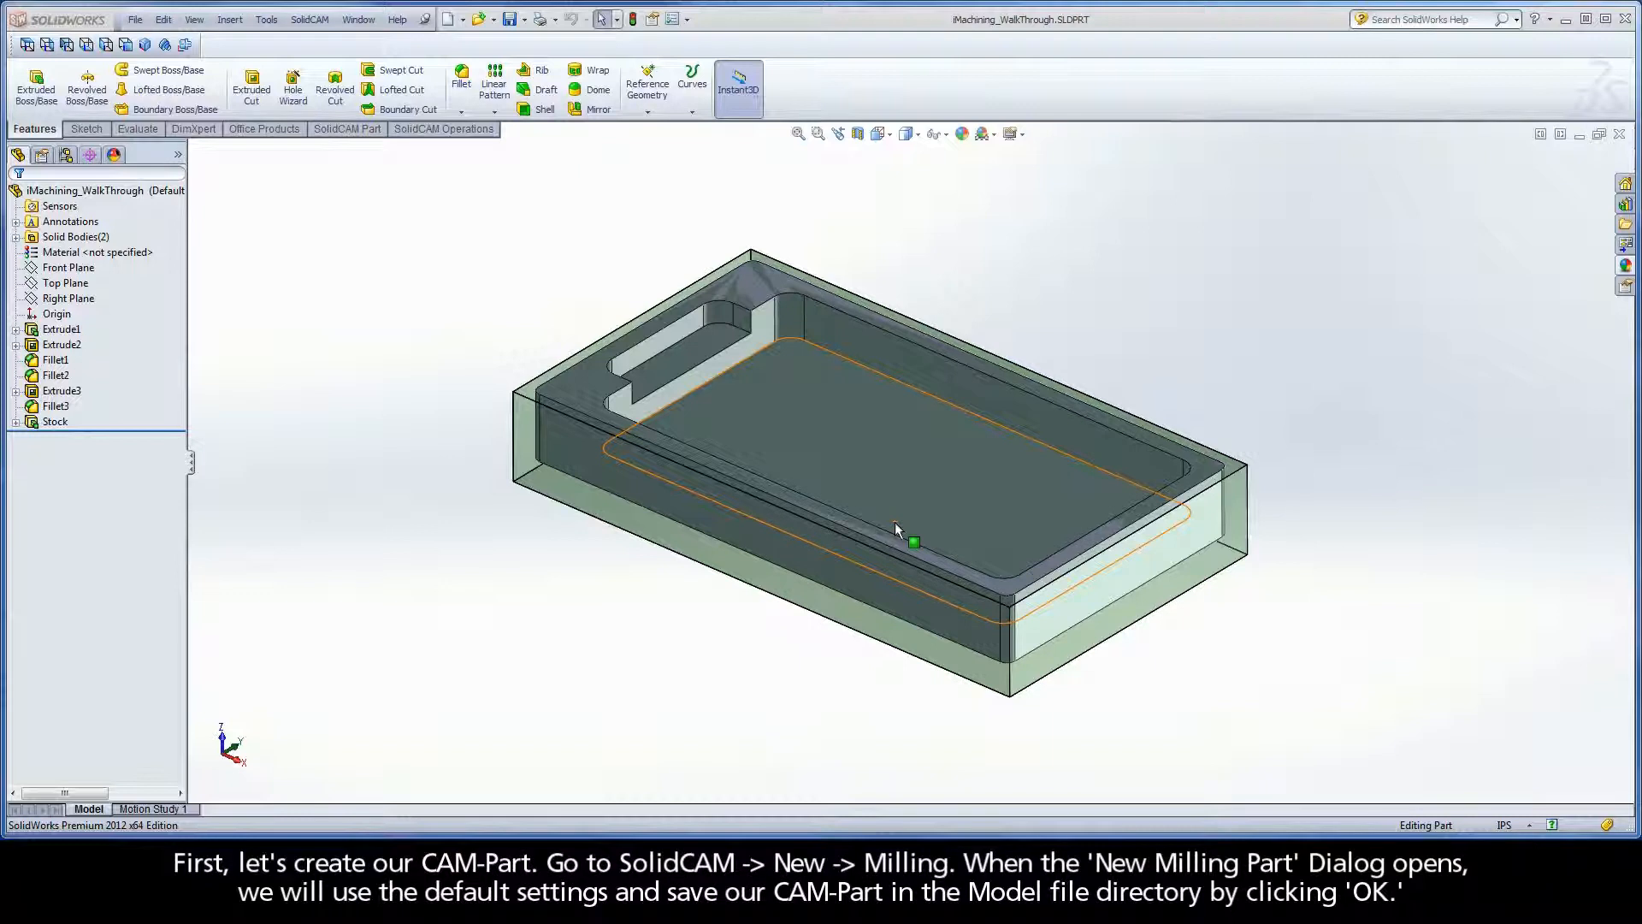
# Step: Create a metric milling CAM-Part in the model file directory and choose gMilling_Haas_SS_3x as its CNC machine
pyautogui.click(307, 25)
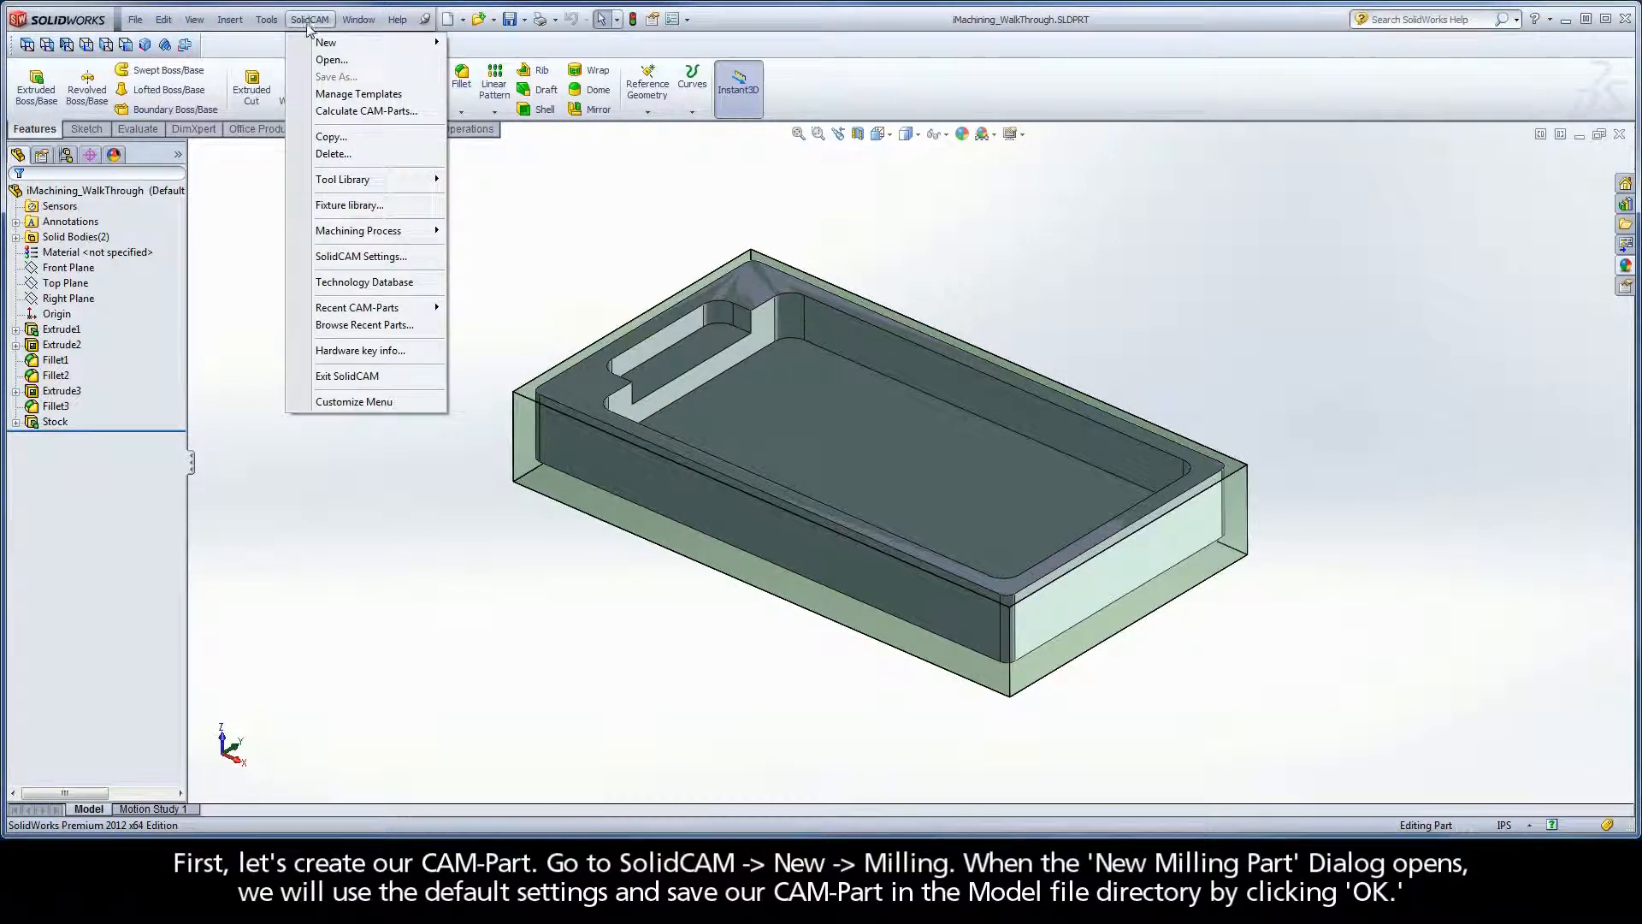
pyautogui.moveTo(337, 45)
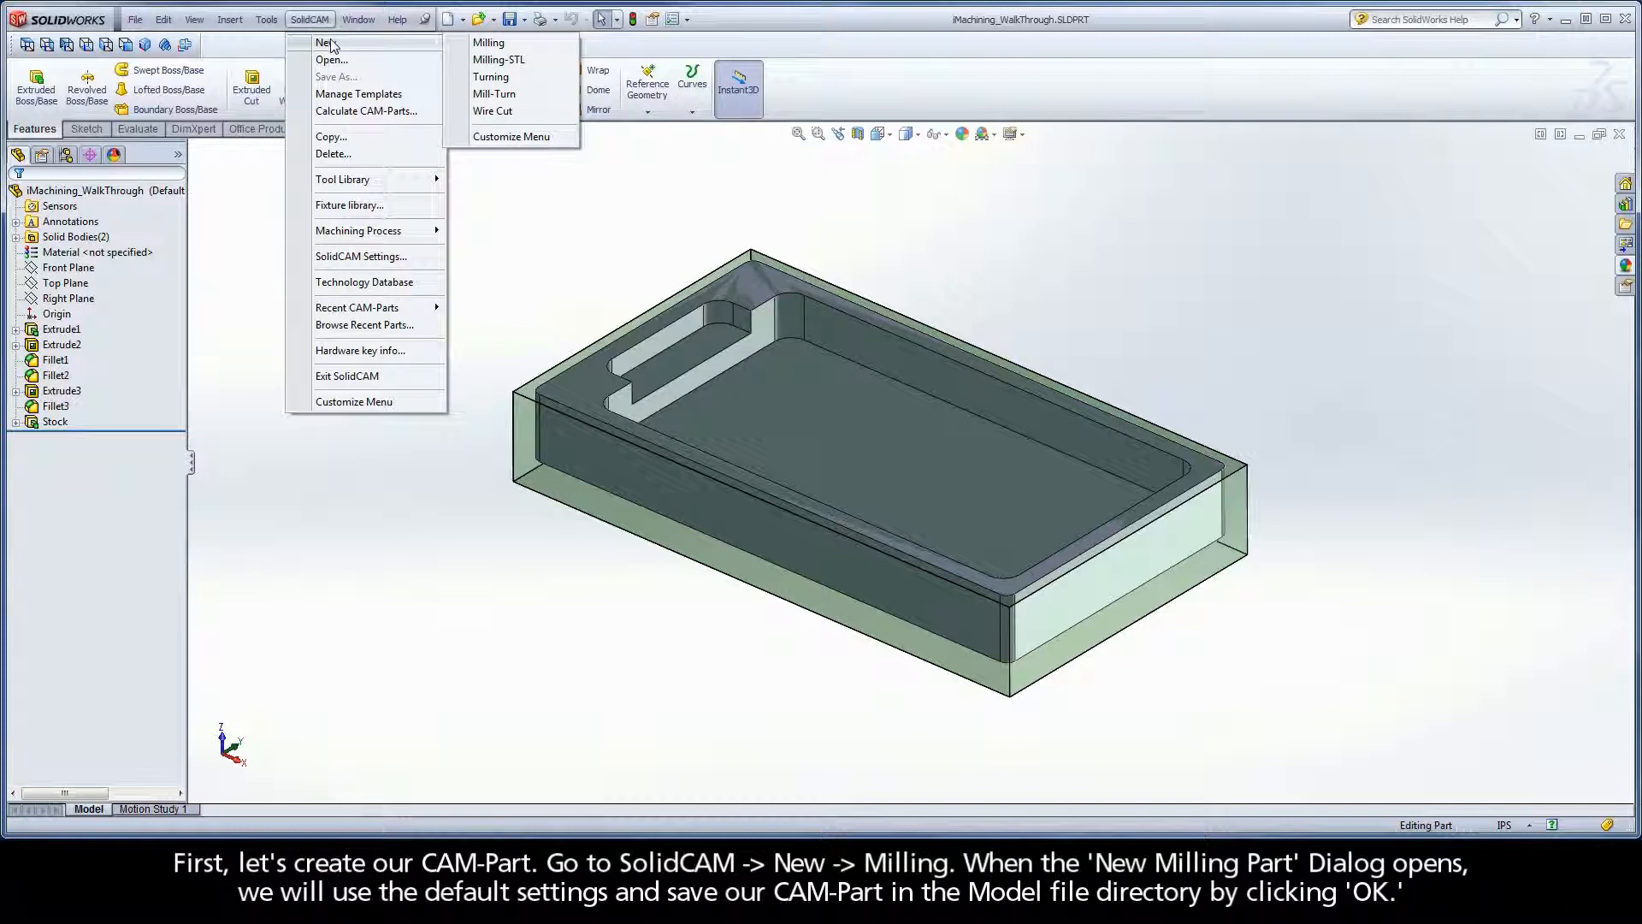
pyautogui.click(484, 45)
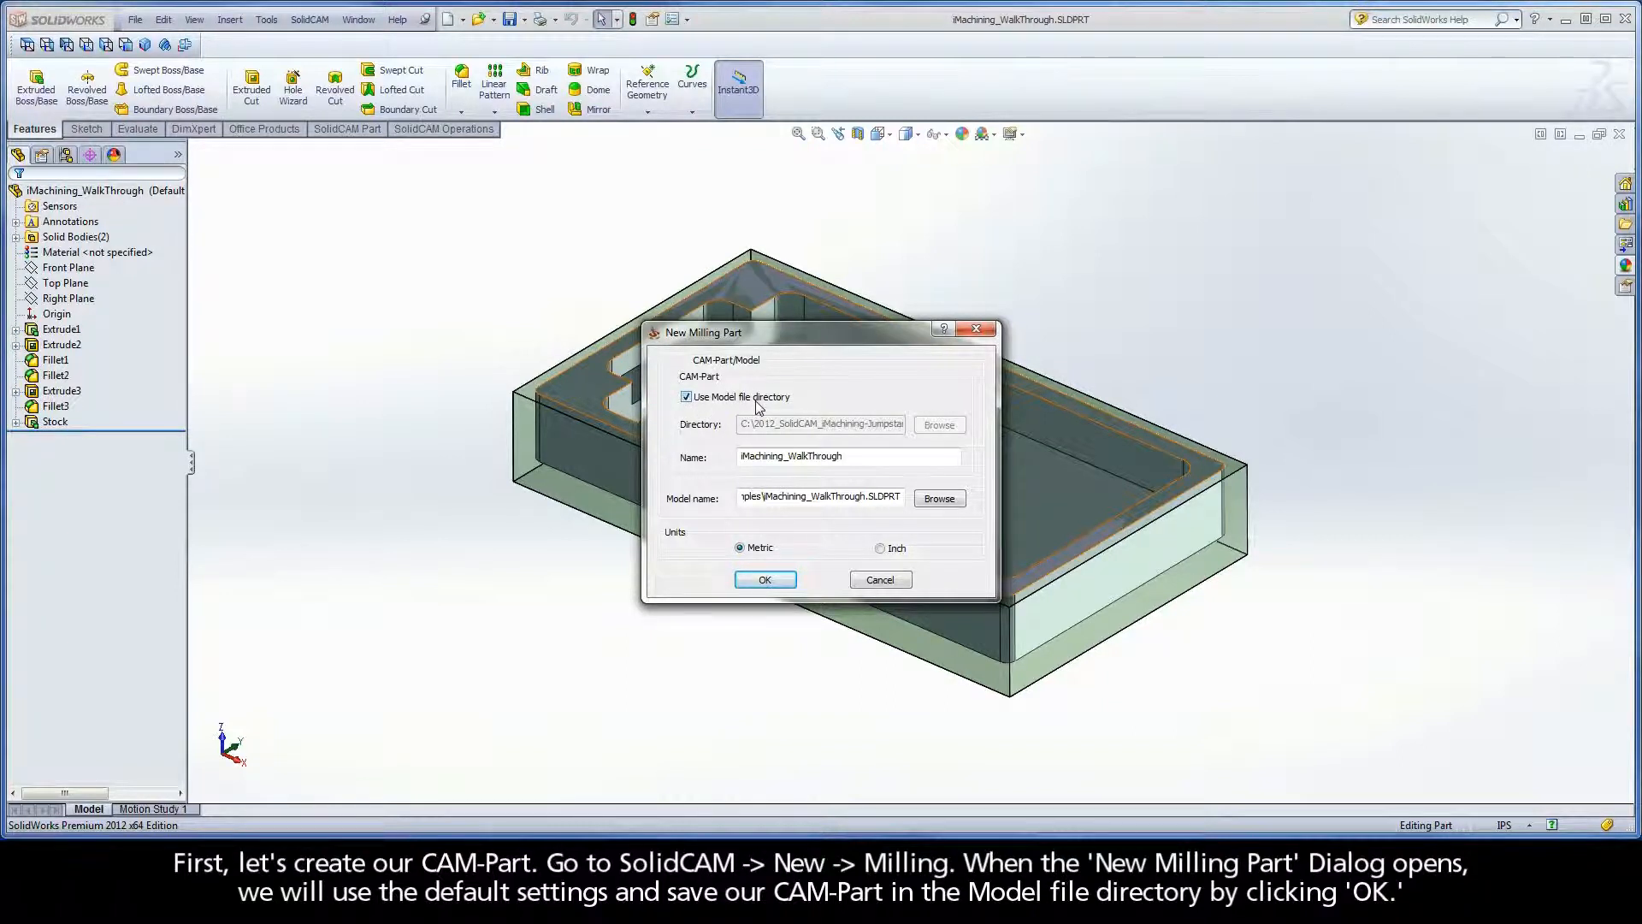
pyautogui.click(756, 580)
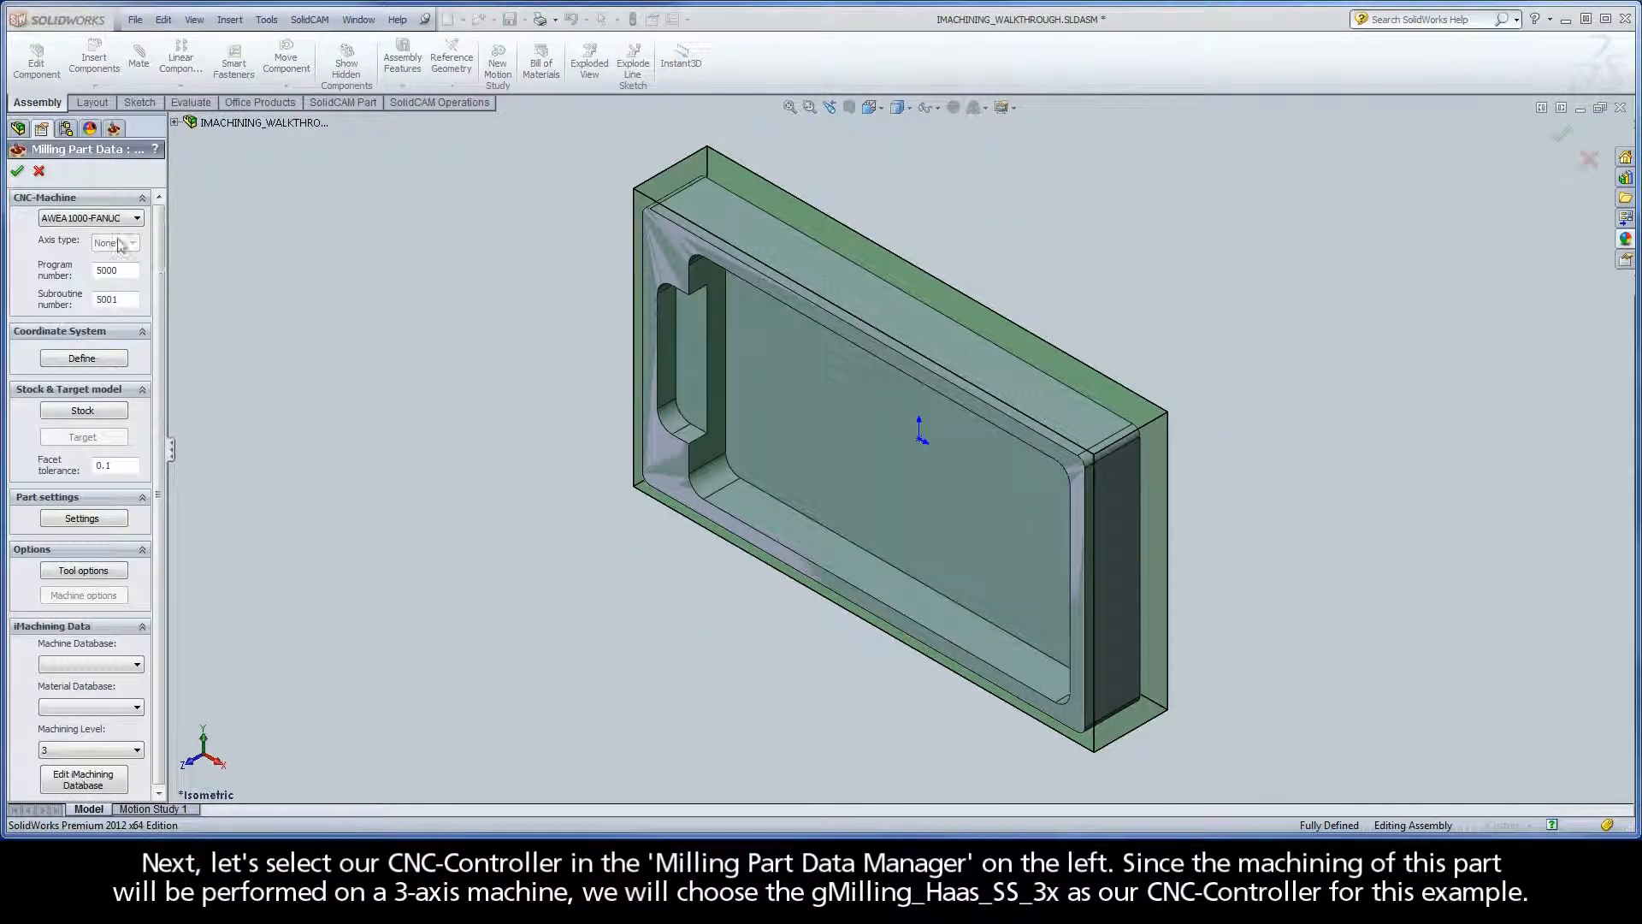
pyautogui.click(100, 219)
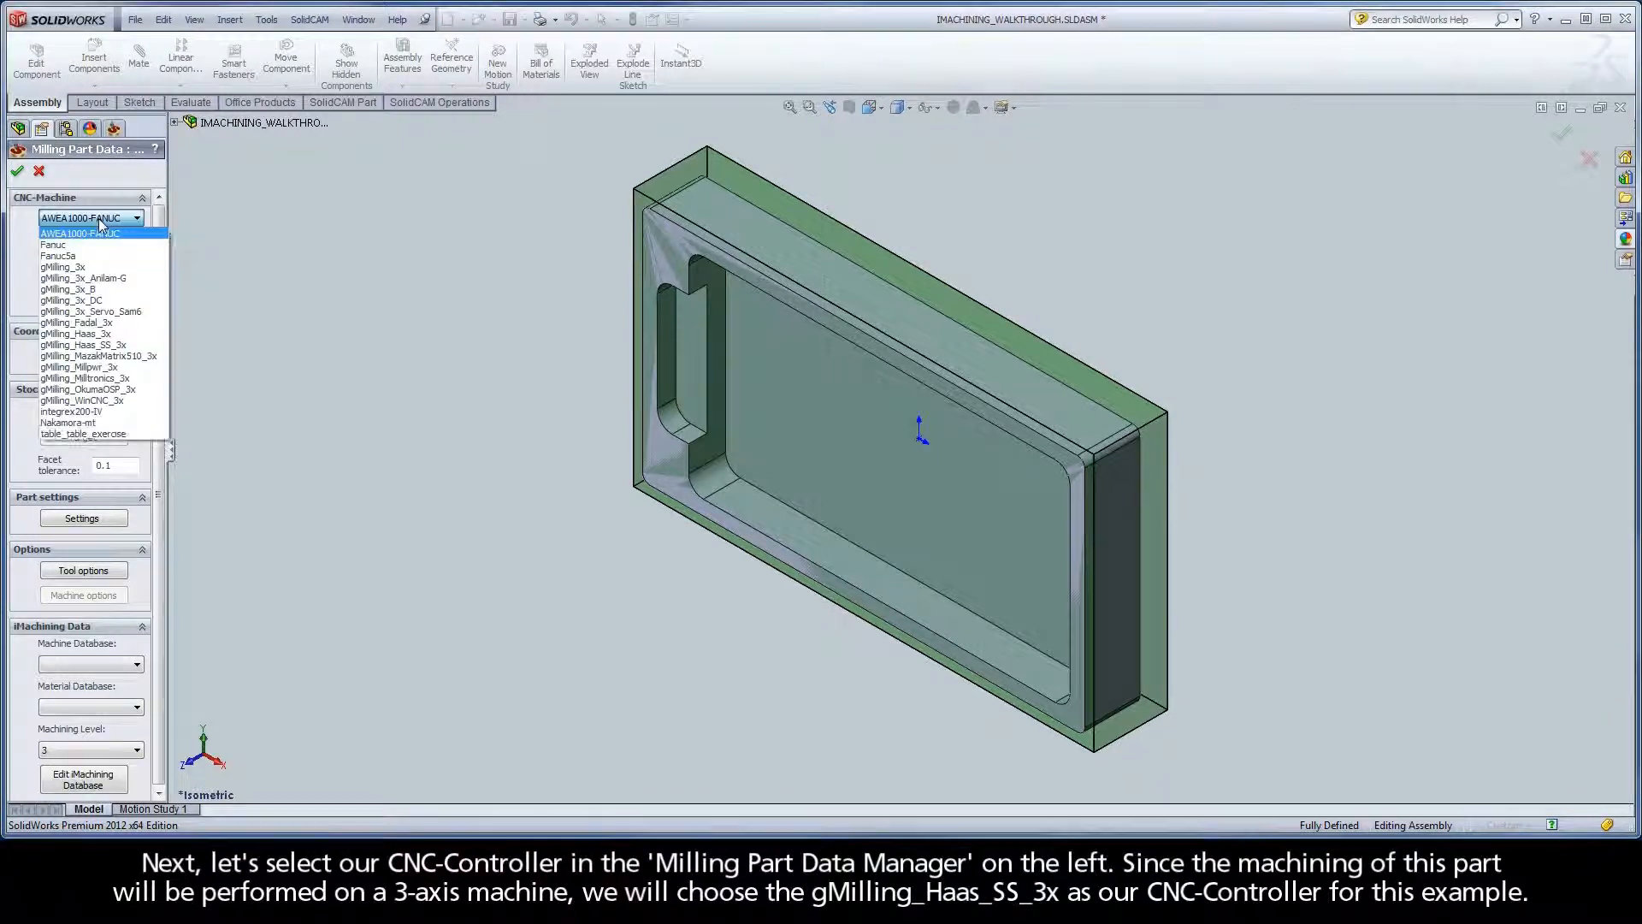
pyautogui.click(131, 346)
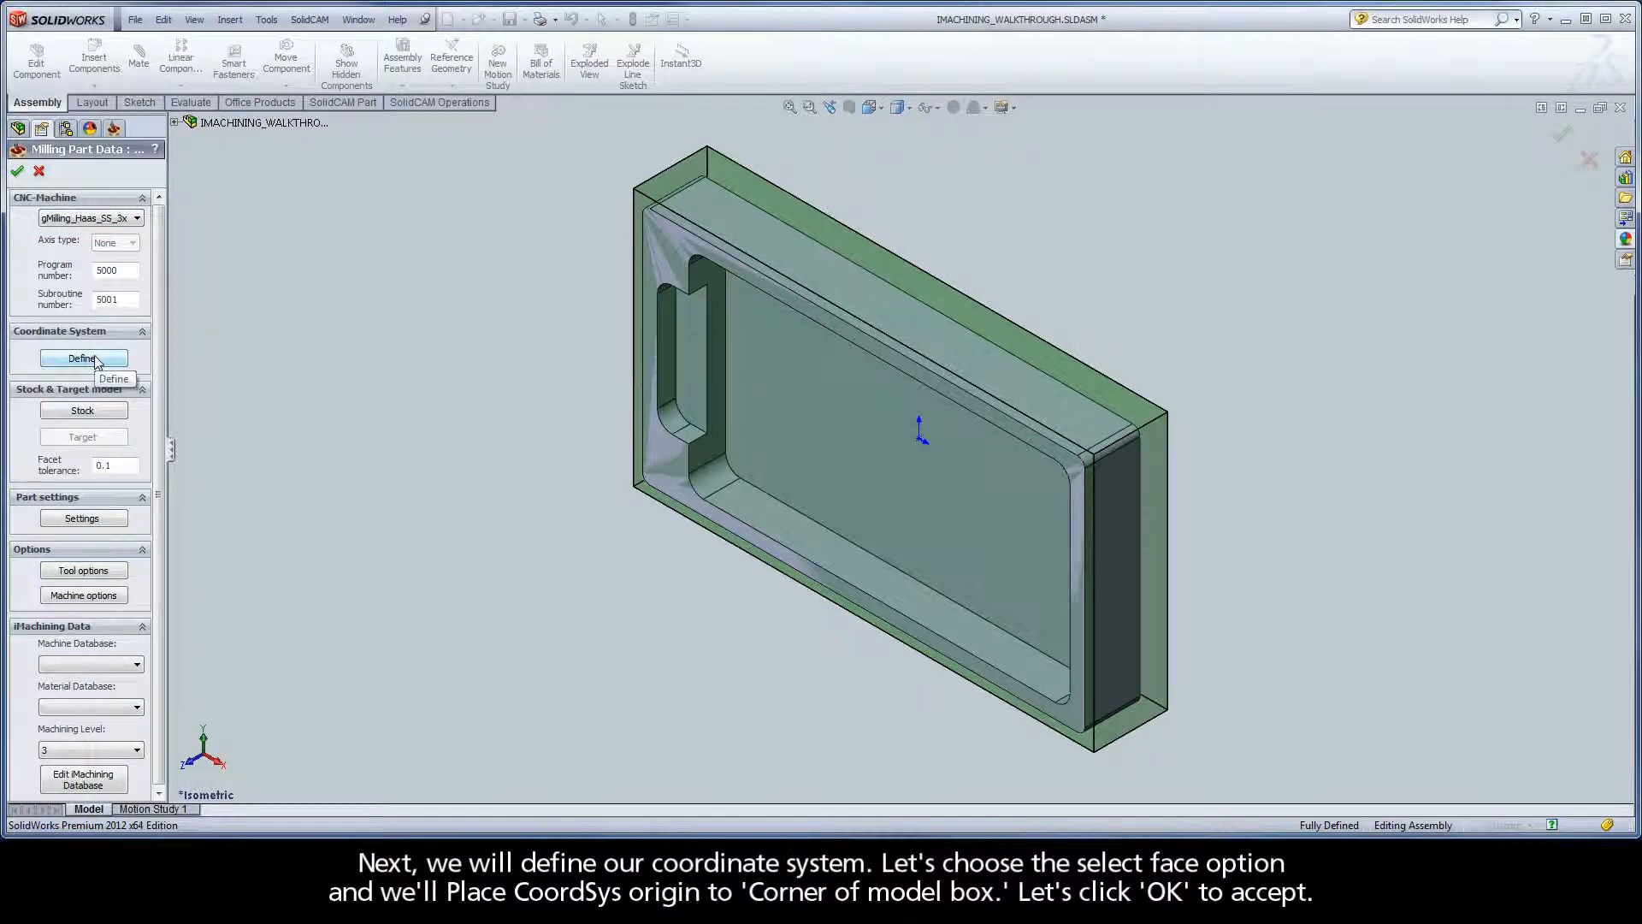
# Step: Define the coordinate system from the pocket-side face with its origin at Corner of model box, accepting the default Z levels
pyautogui.click(97, 359)
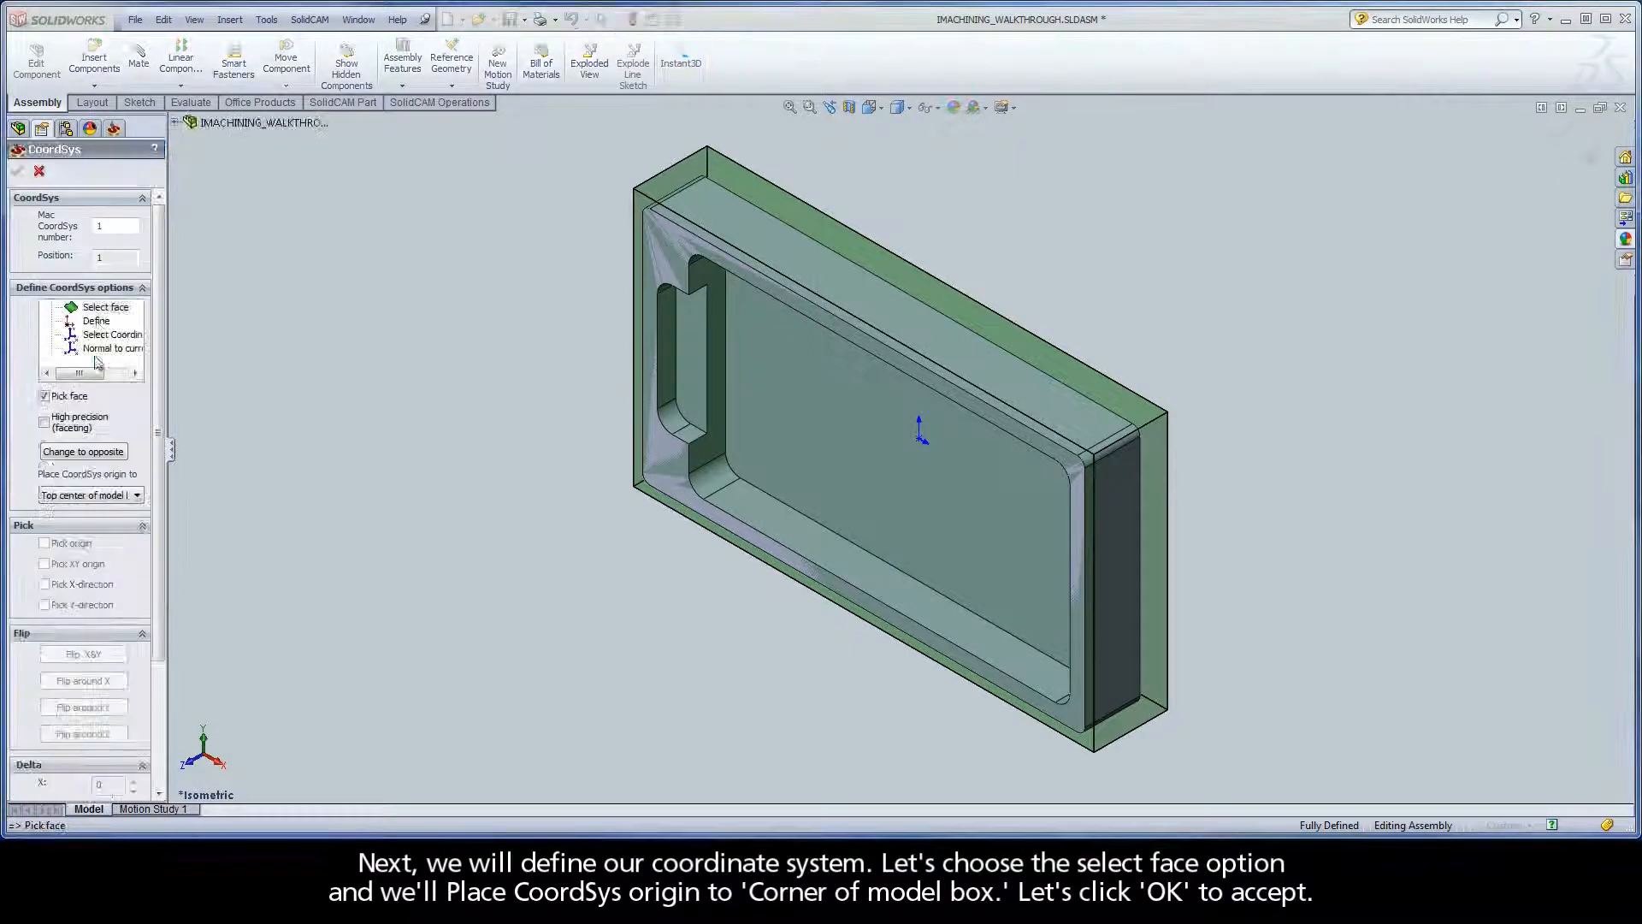
pyautogui.click(101, 308)
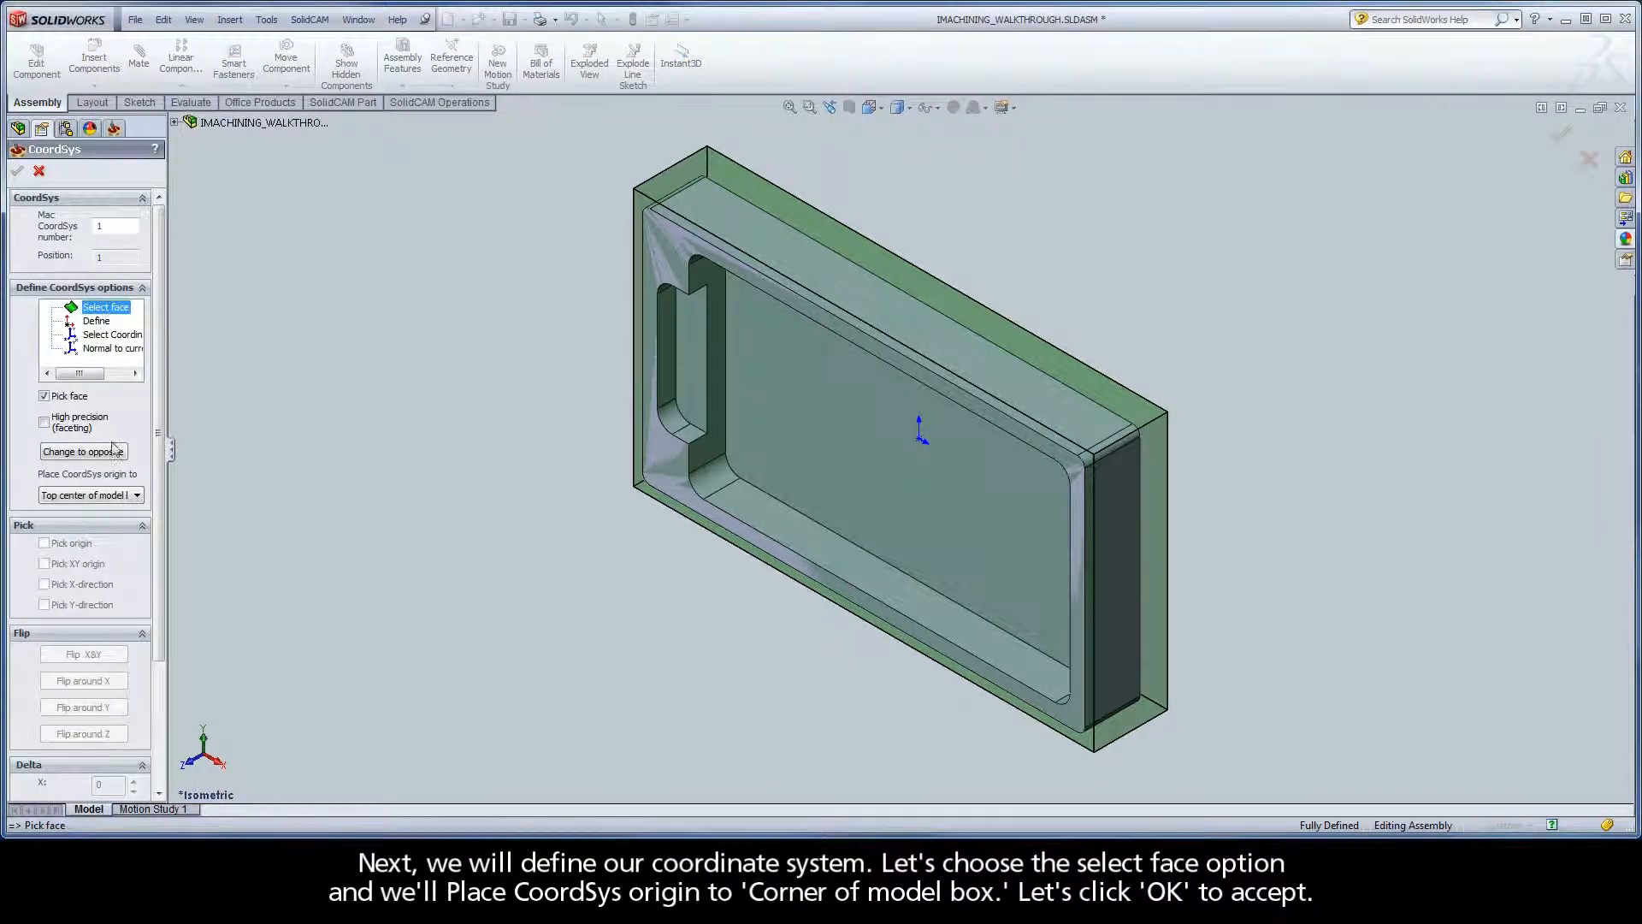
pyautogui.click(109, 496)
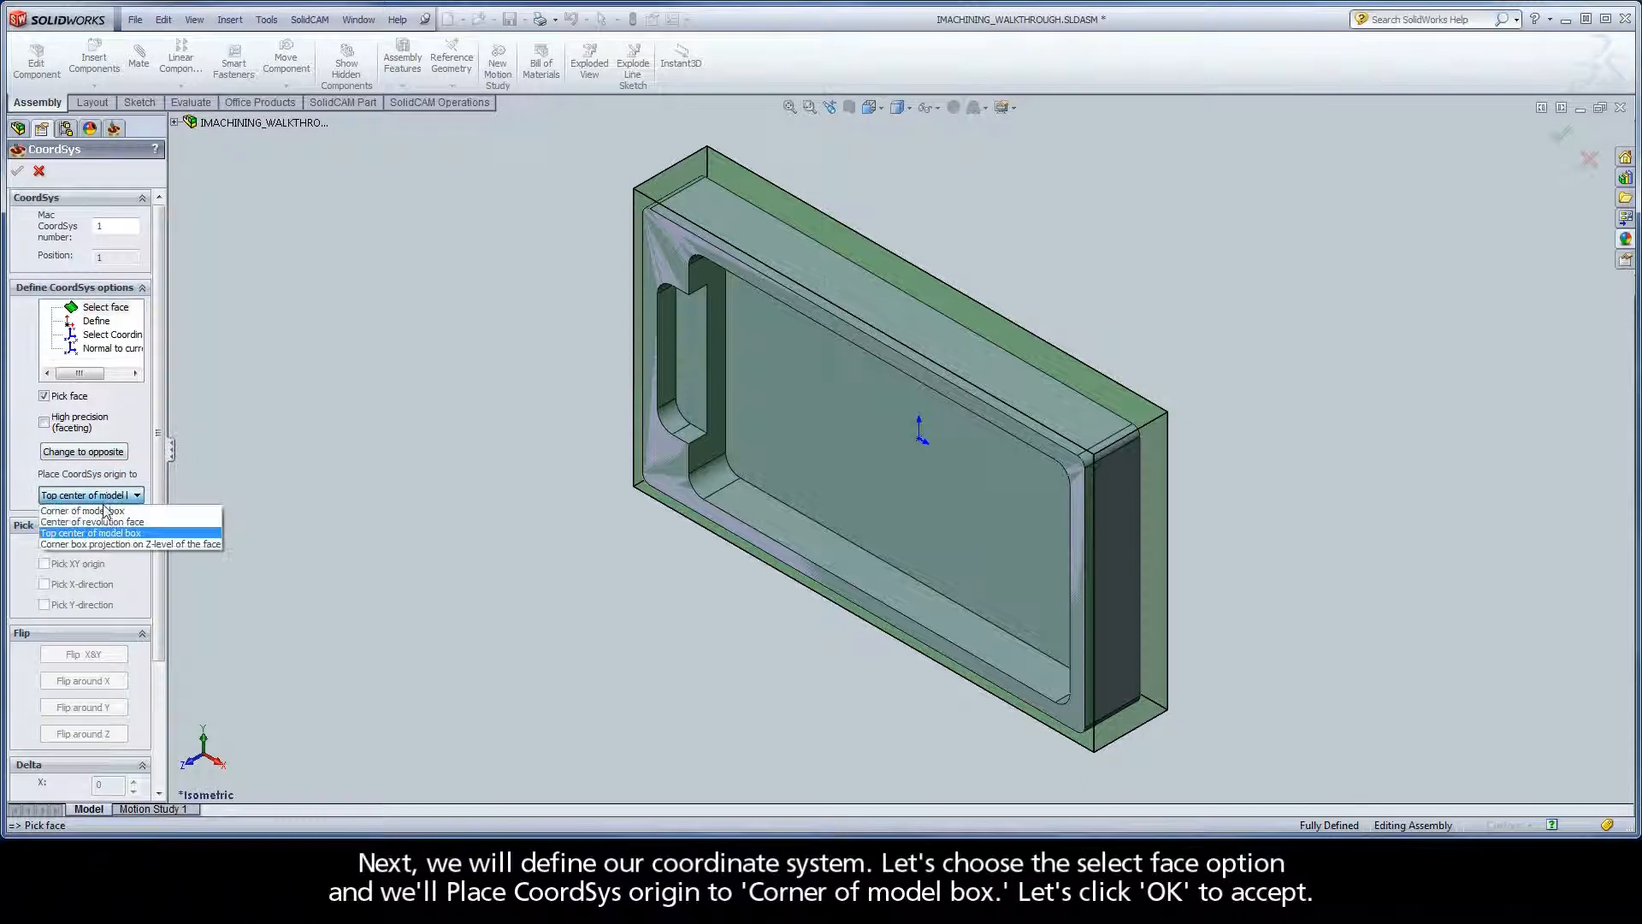
pyautogui.click(103, 511)
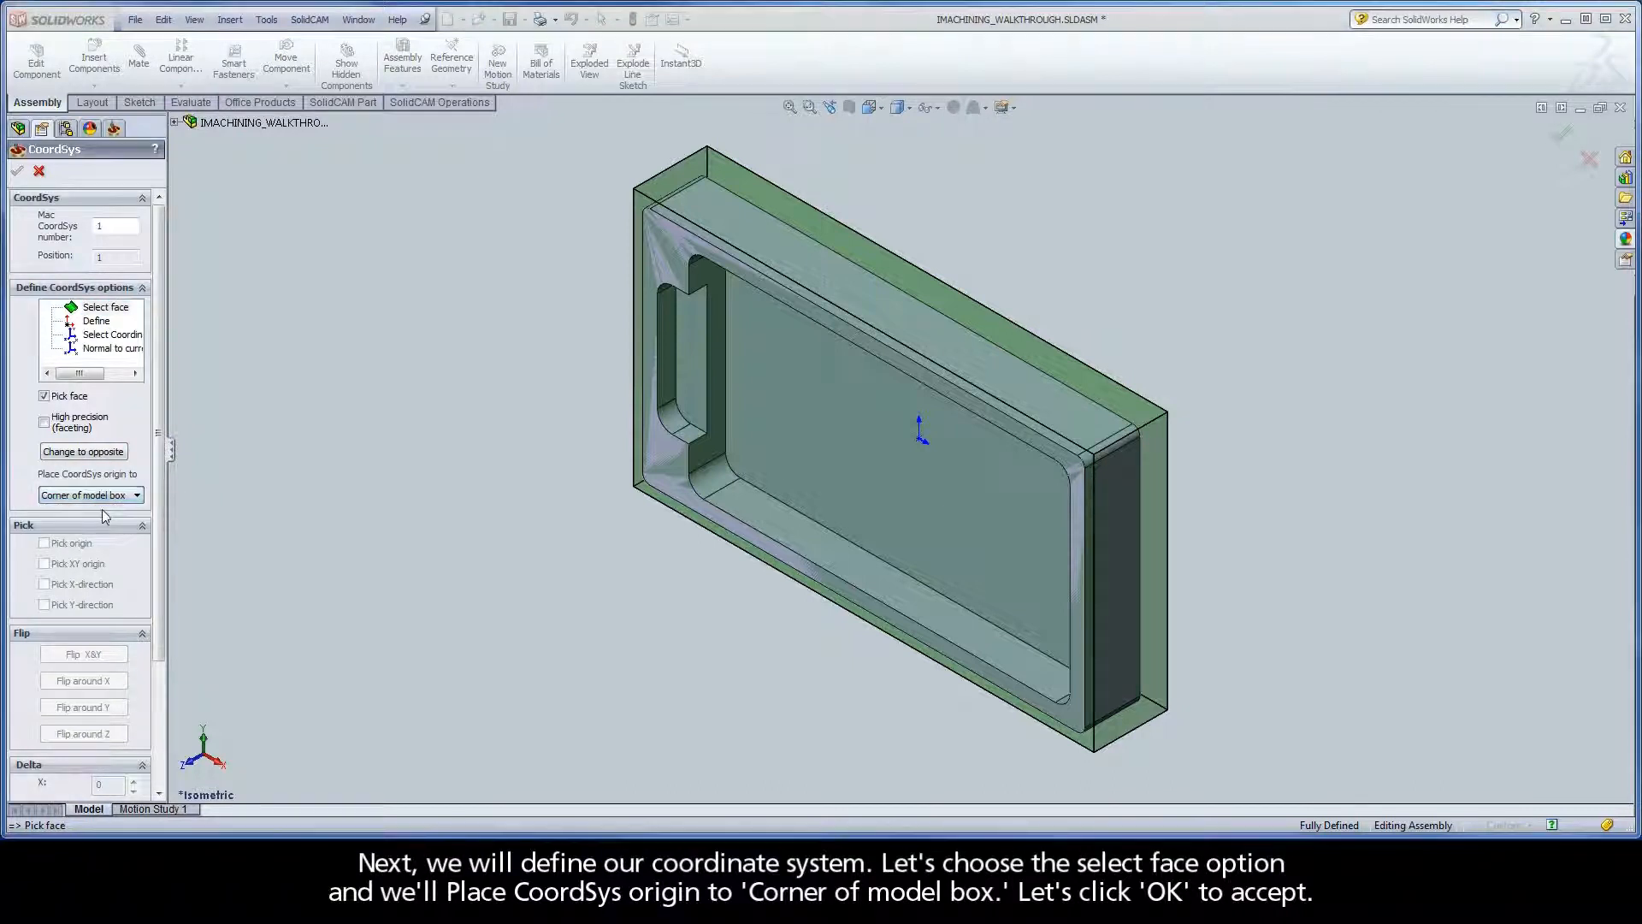
pyautogui.click(647, 491)
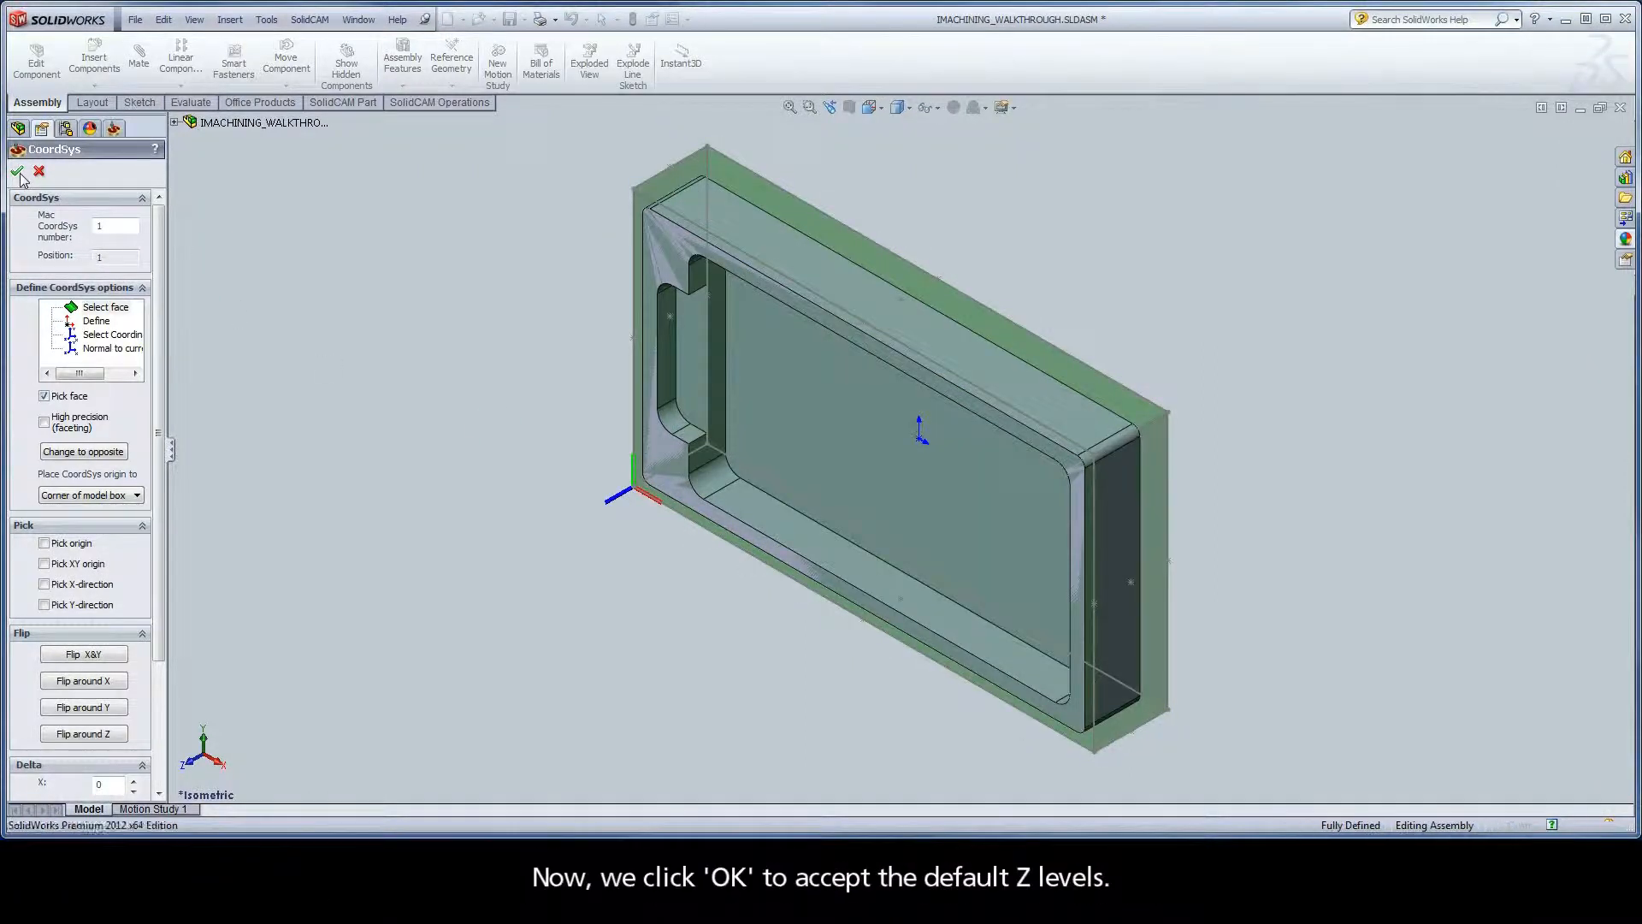
pyautogui.click(18, 171)
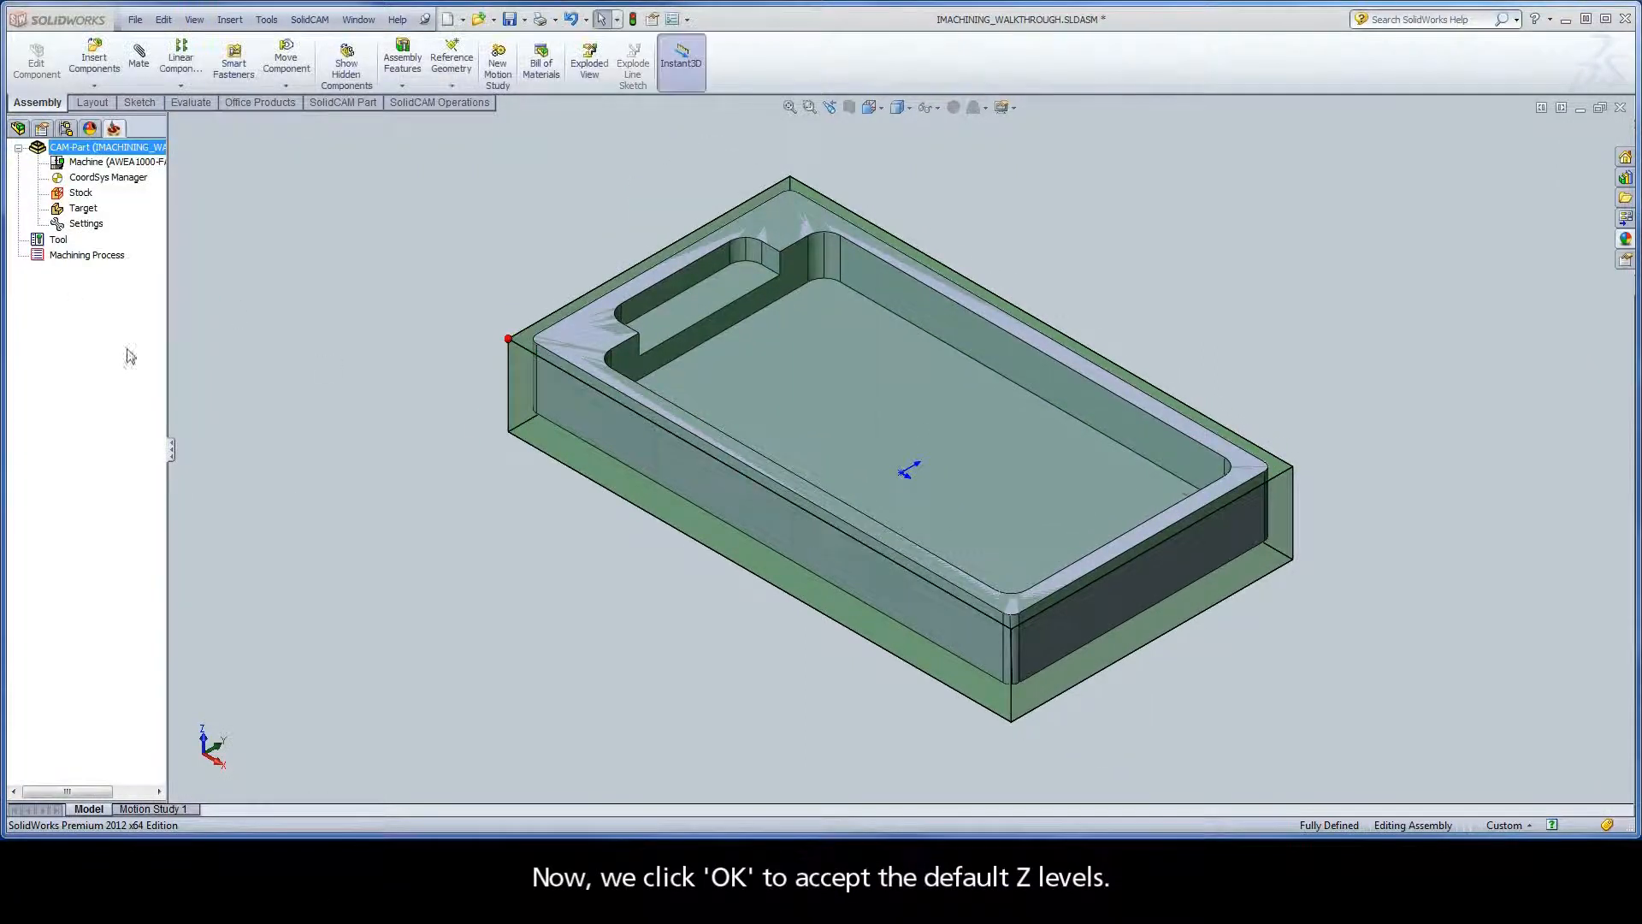
pyautogui.click(752, 704)
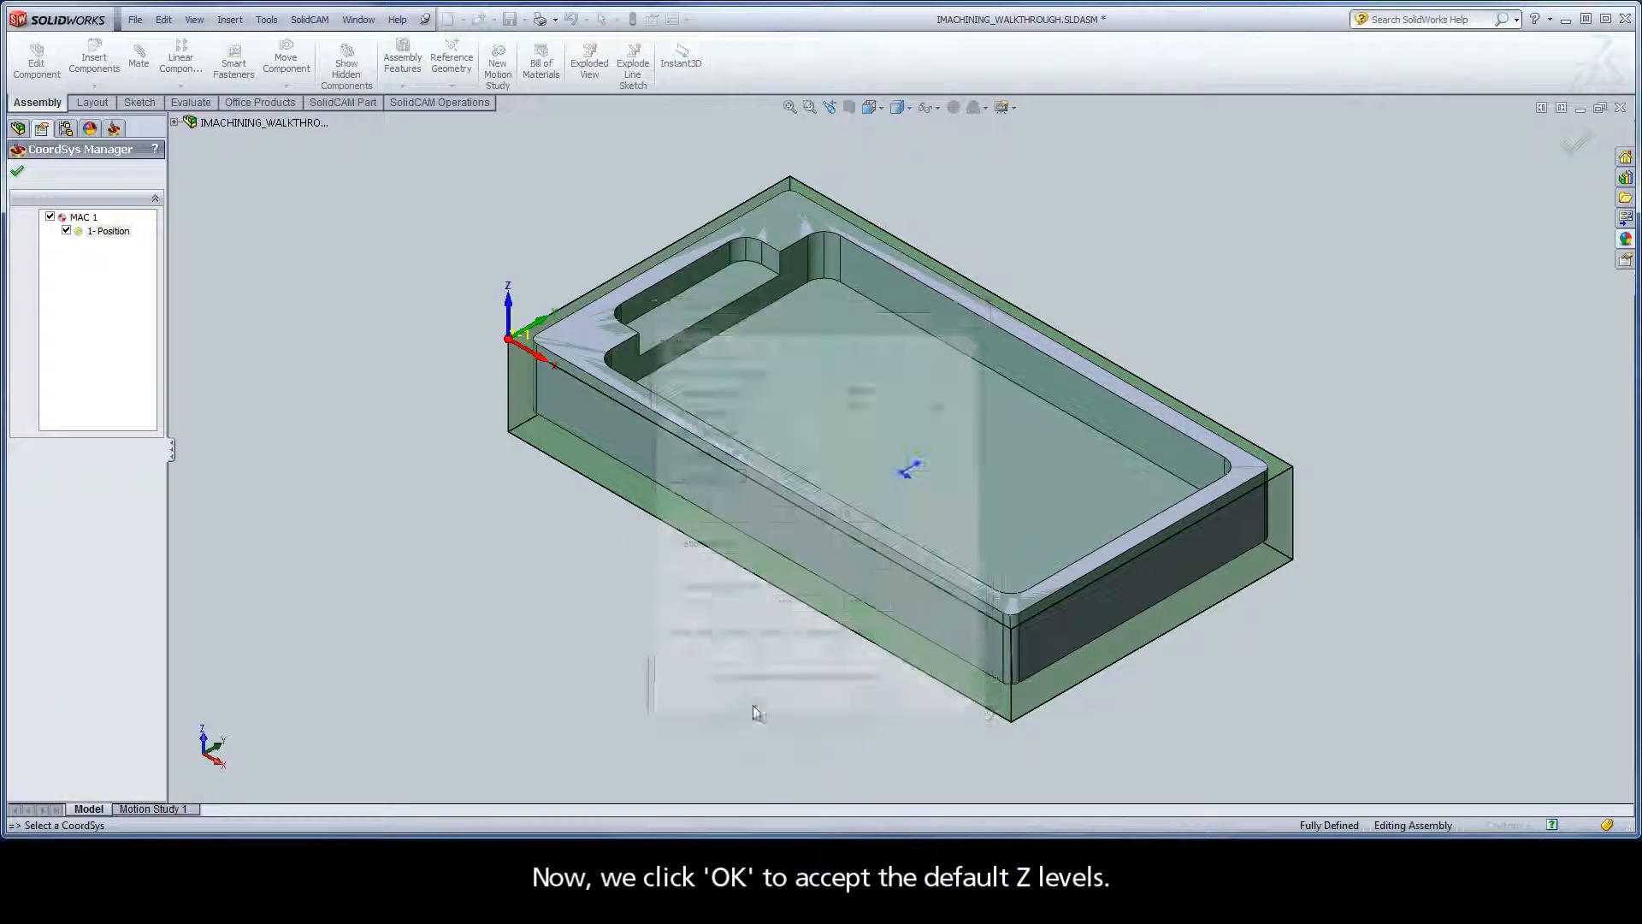
pyautogui.click(18, 172)
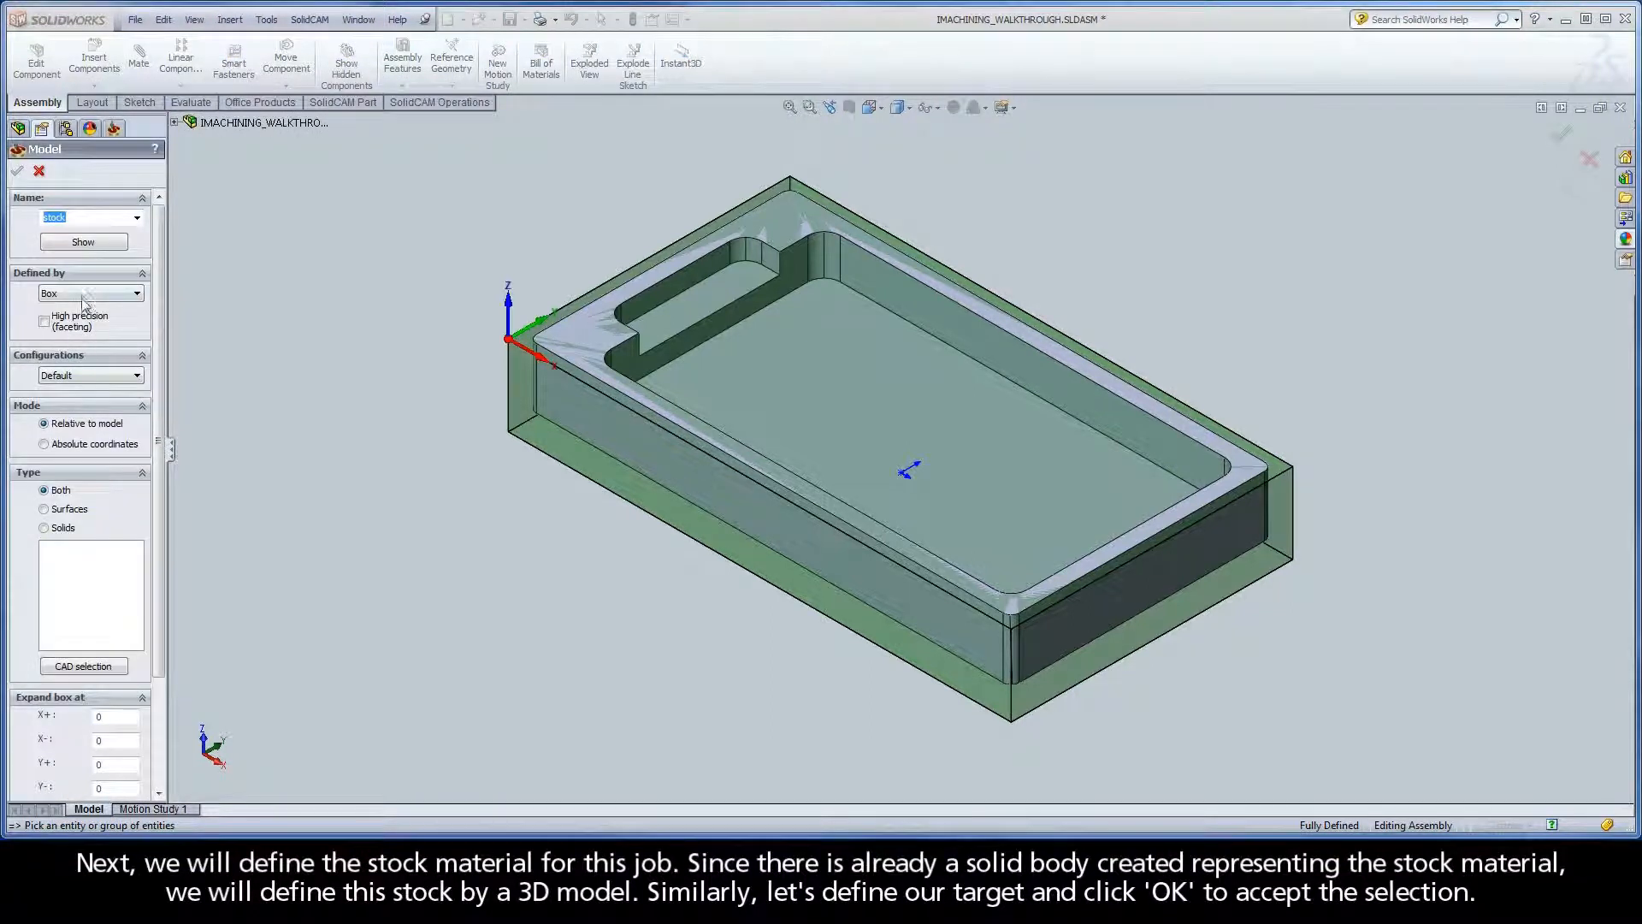
# Step: Define the stock by 3D Model, using the transparent solid block around the part
pyautogui.click(85, 293)
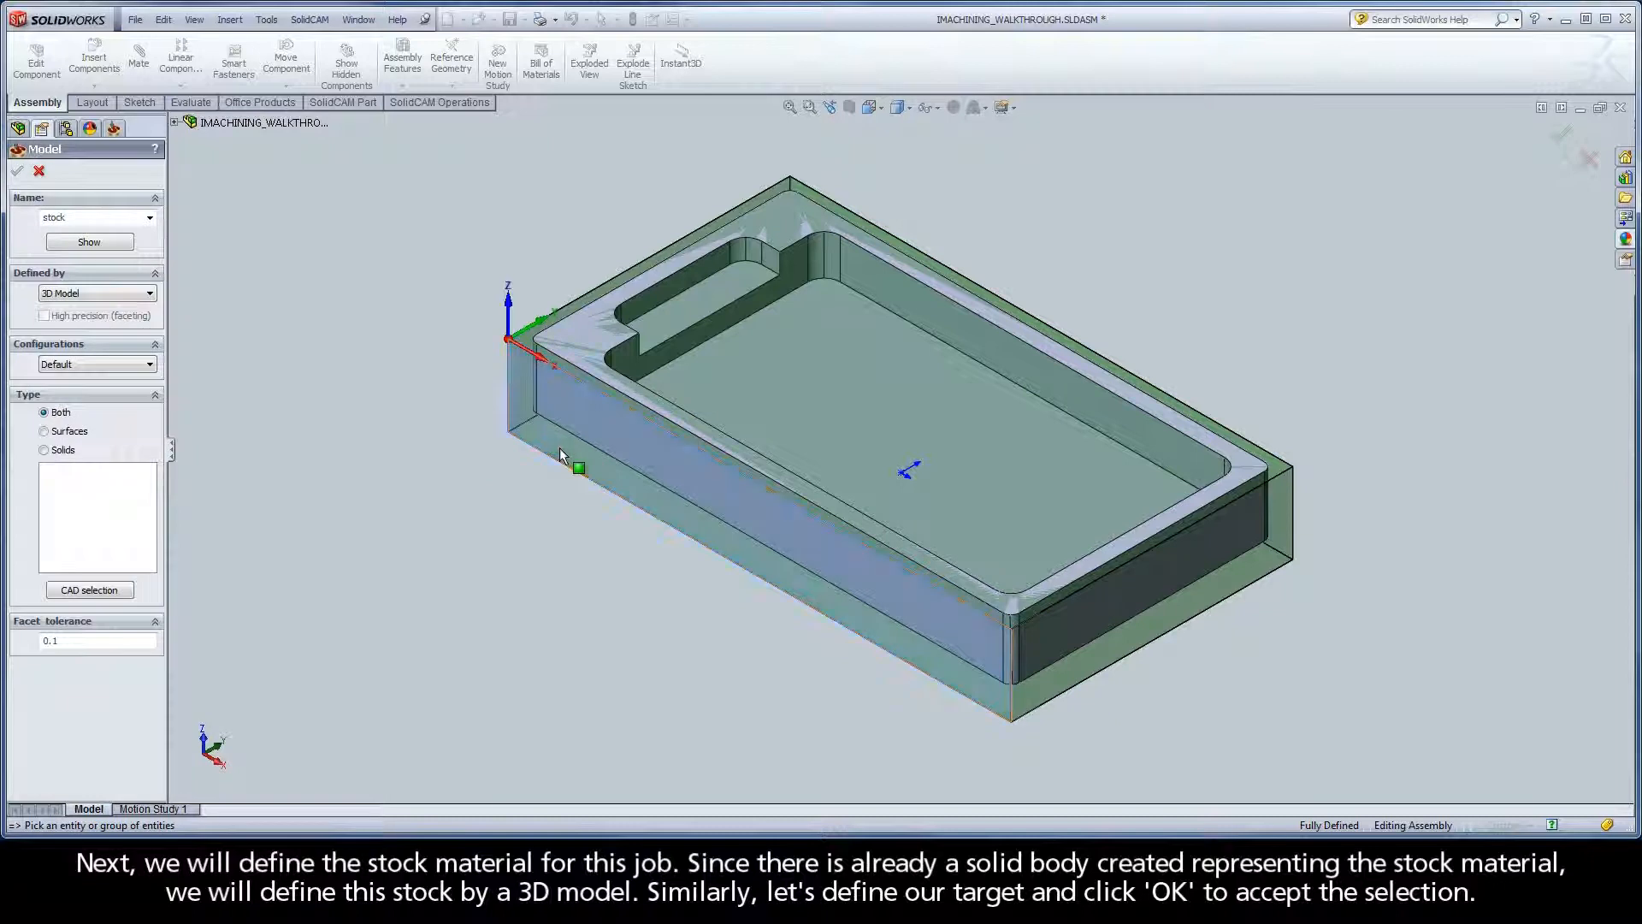
pyautogui.click(559, 449)
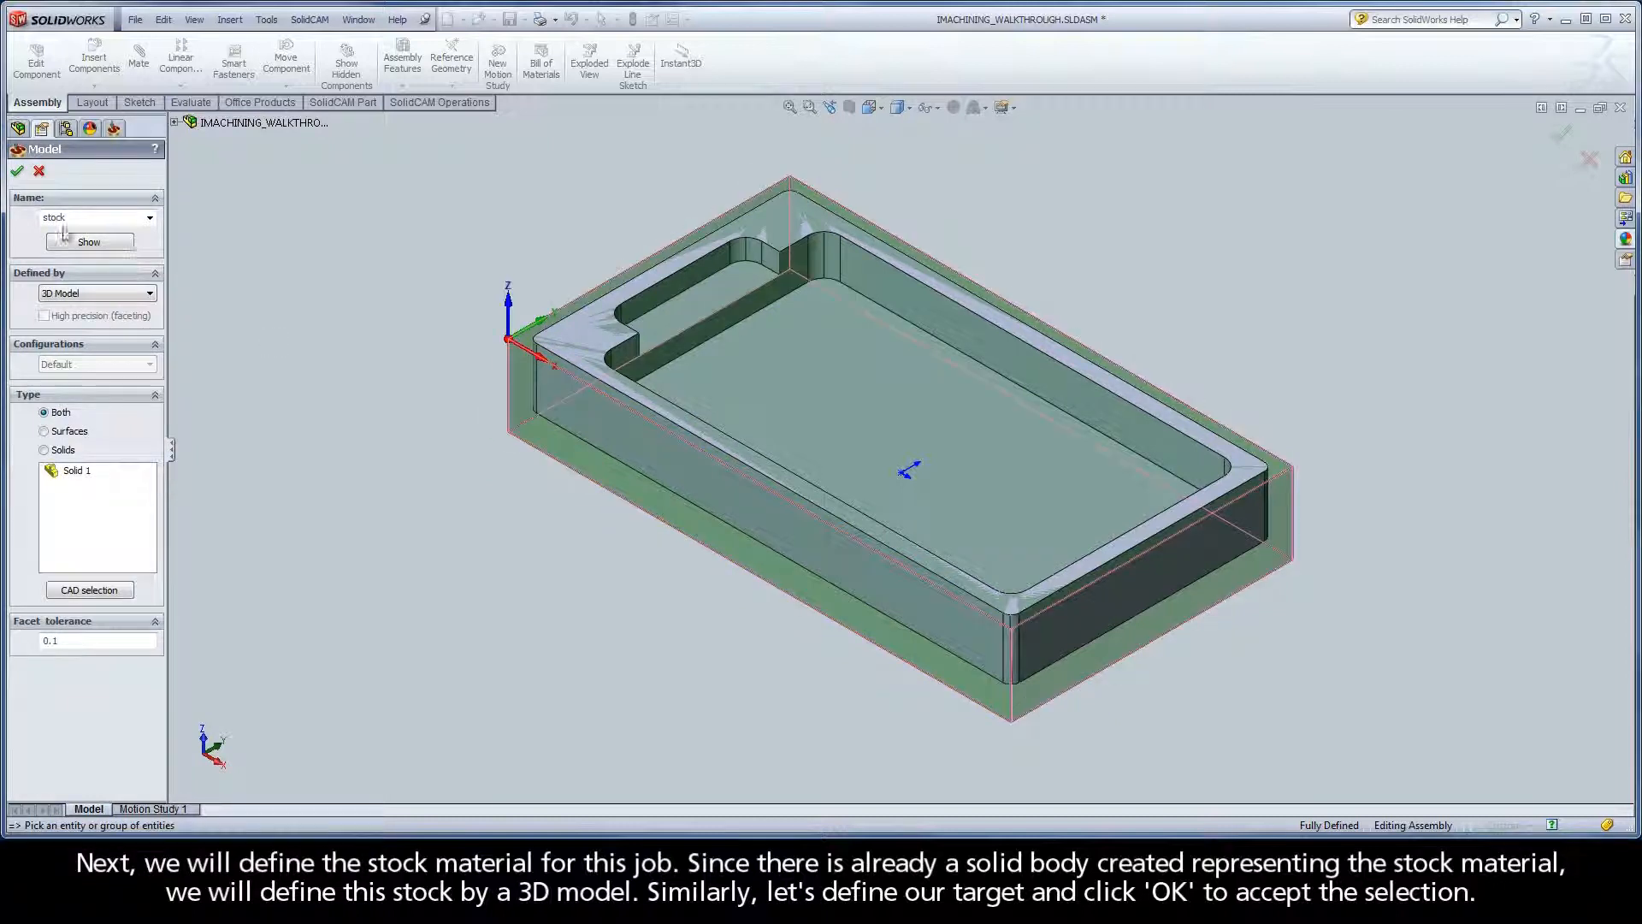
pyautogui.click(17, 171)
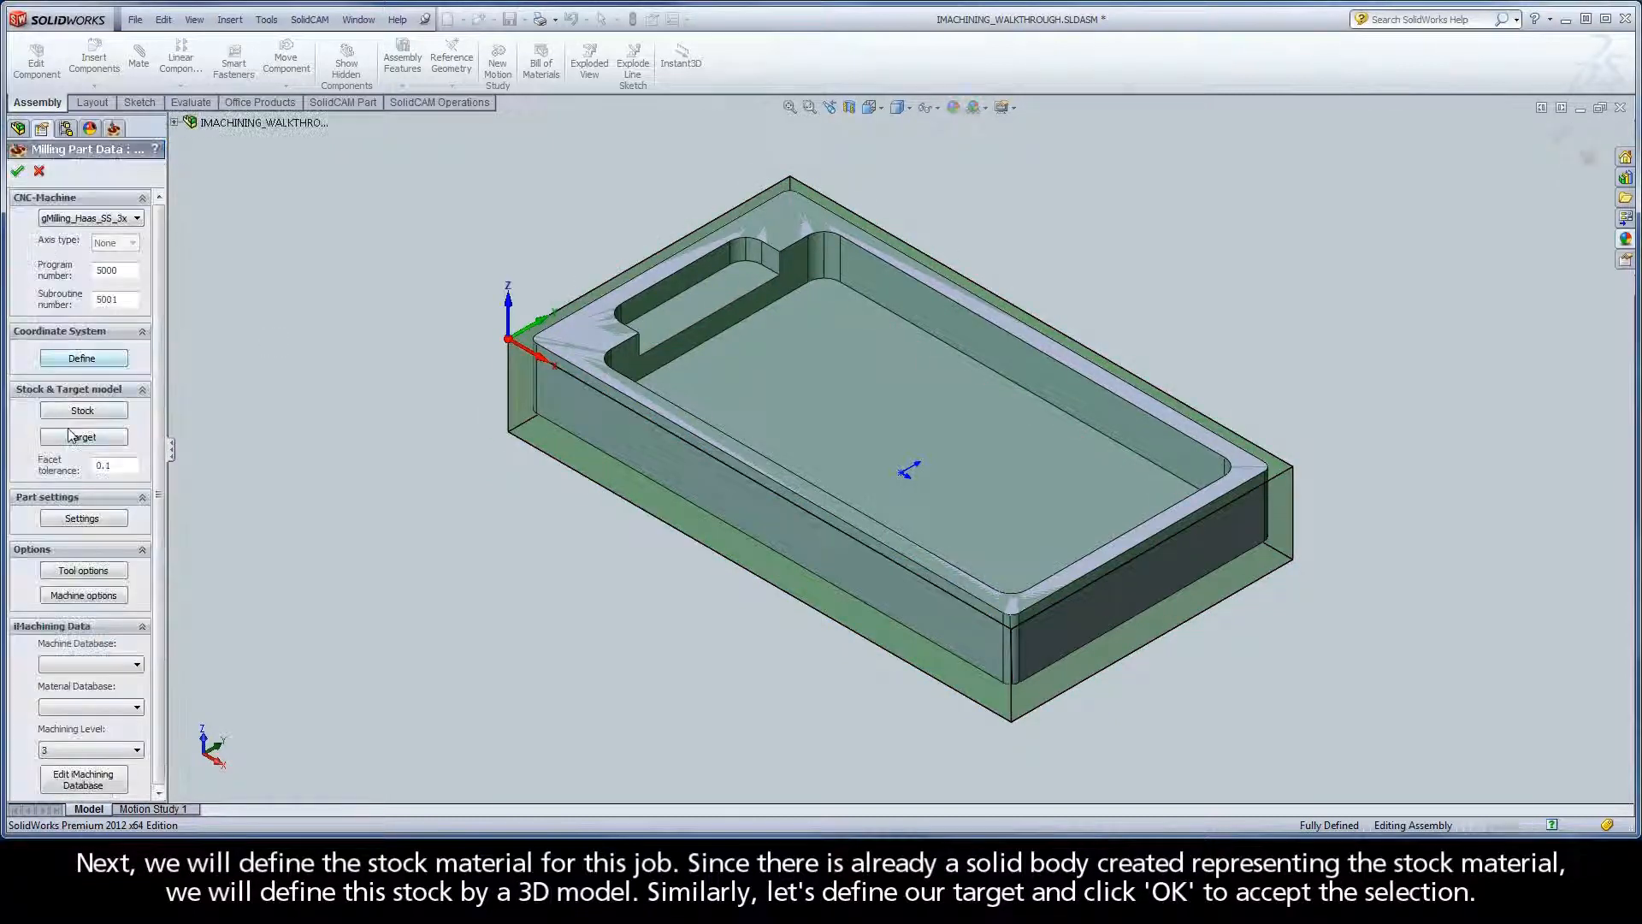
# Step: Define the finished part's solid body as the target model and complete the CAM-Part definition
pyautogui.click(71, 440)
pyautogui.click(76, 240)
pyautogui.click(676, 383)
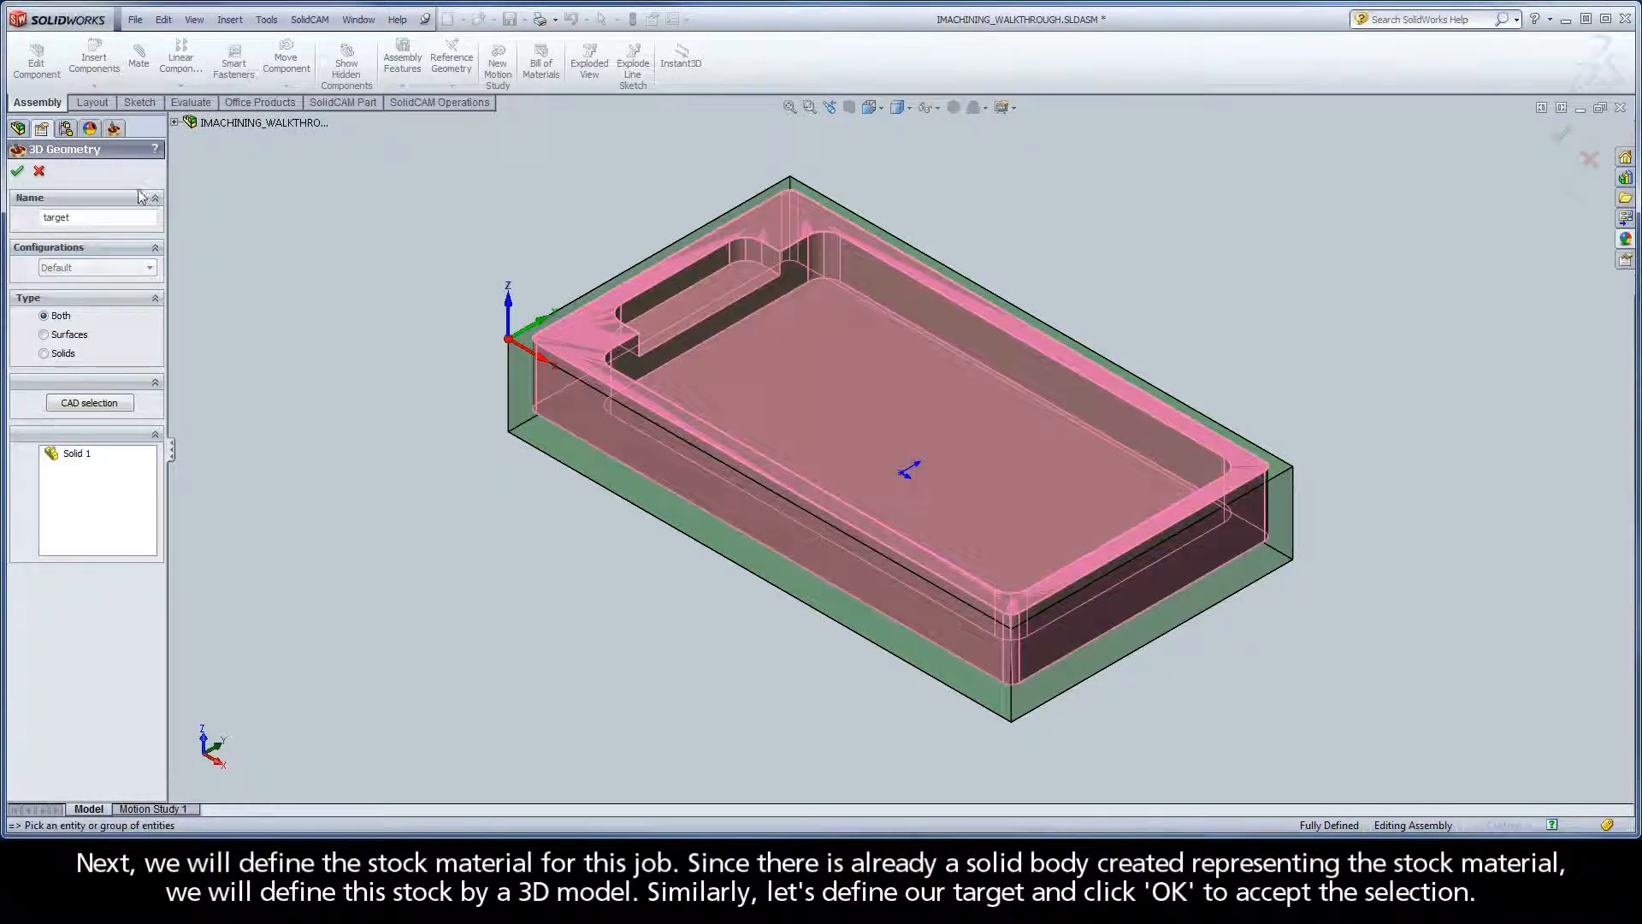
pyautogui.click(16, 171)
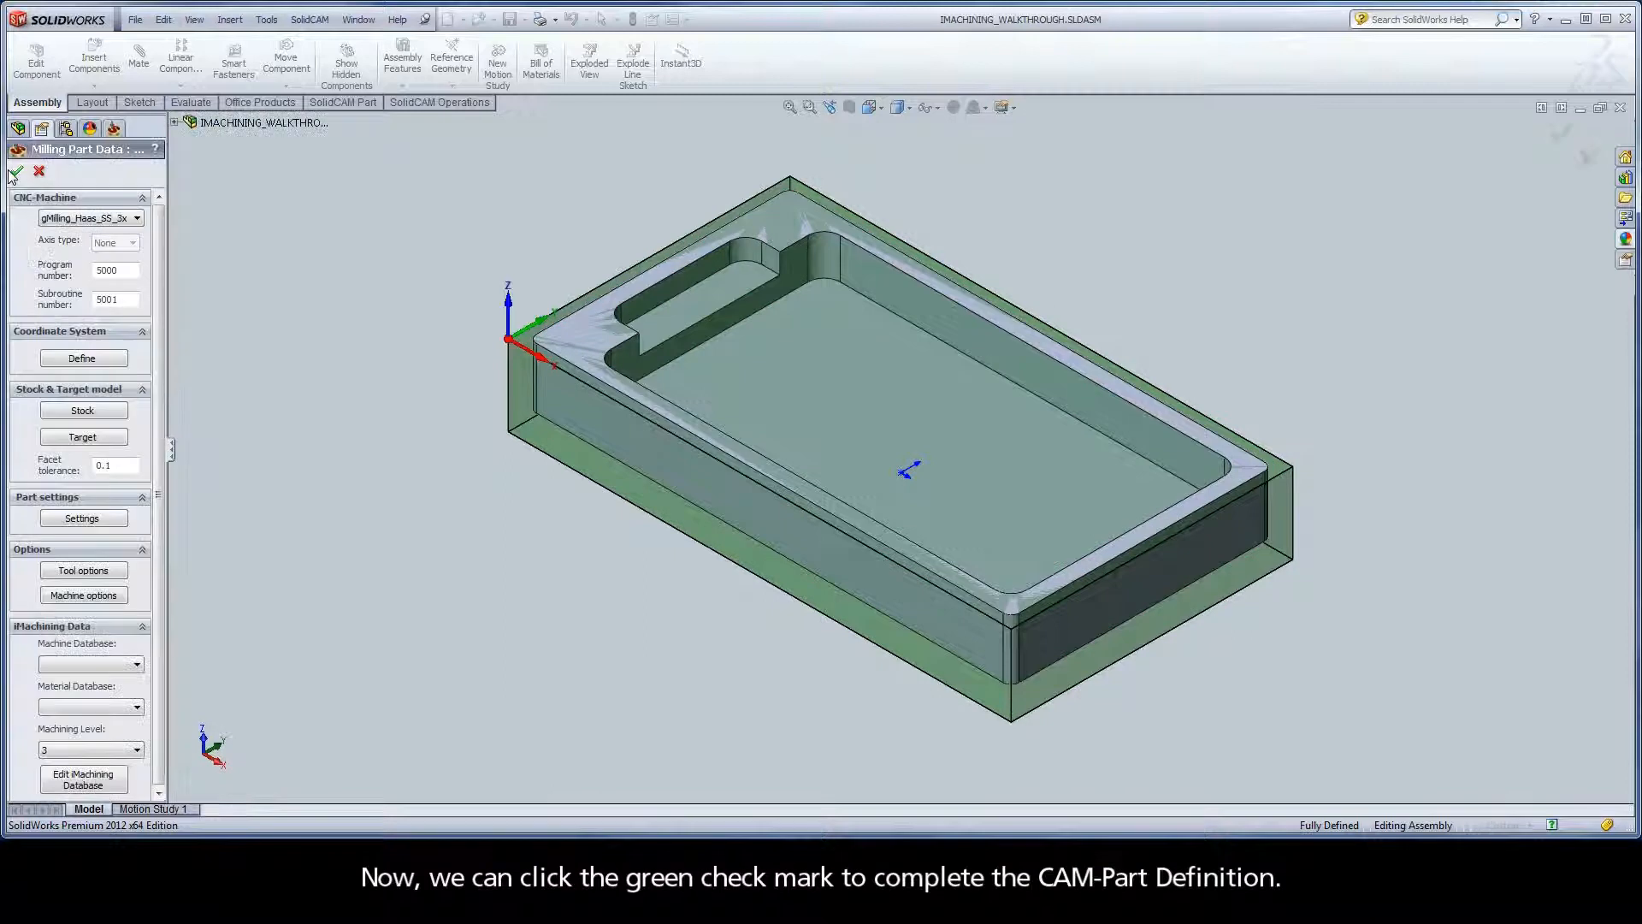
pyautogui.click(16, 172)
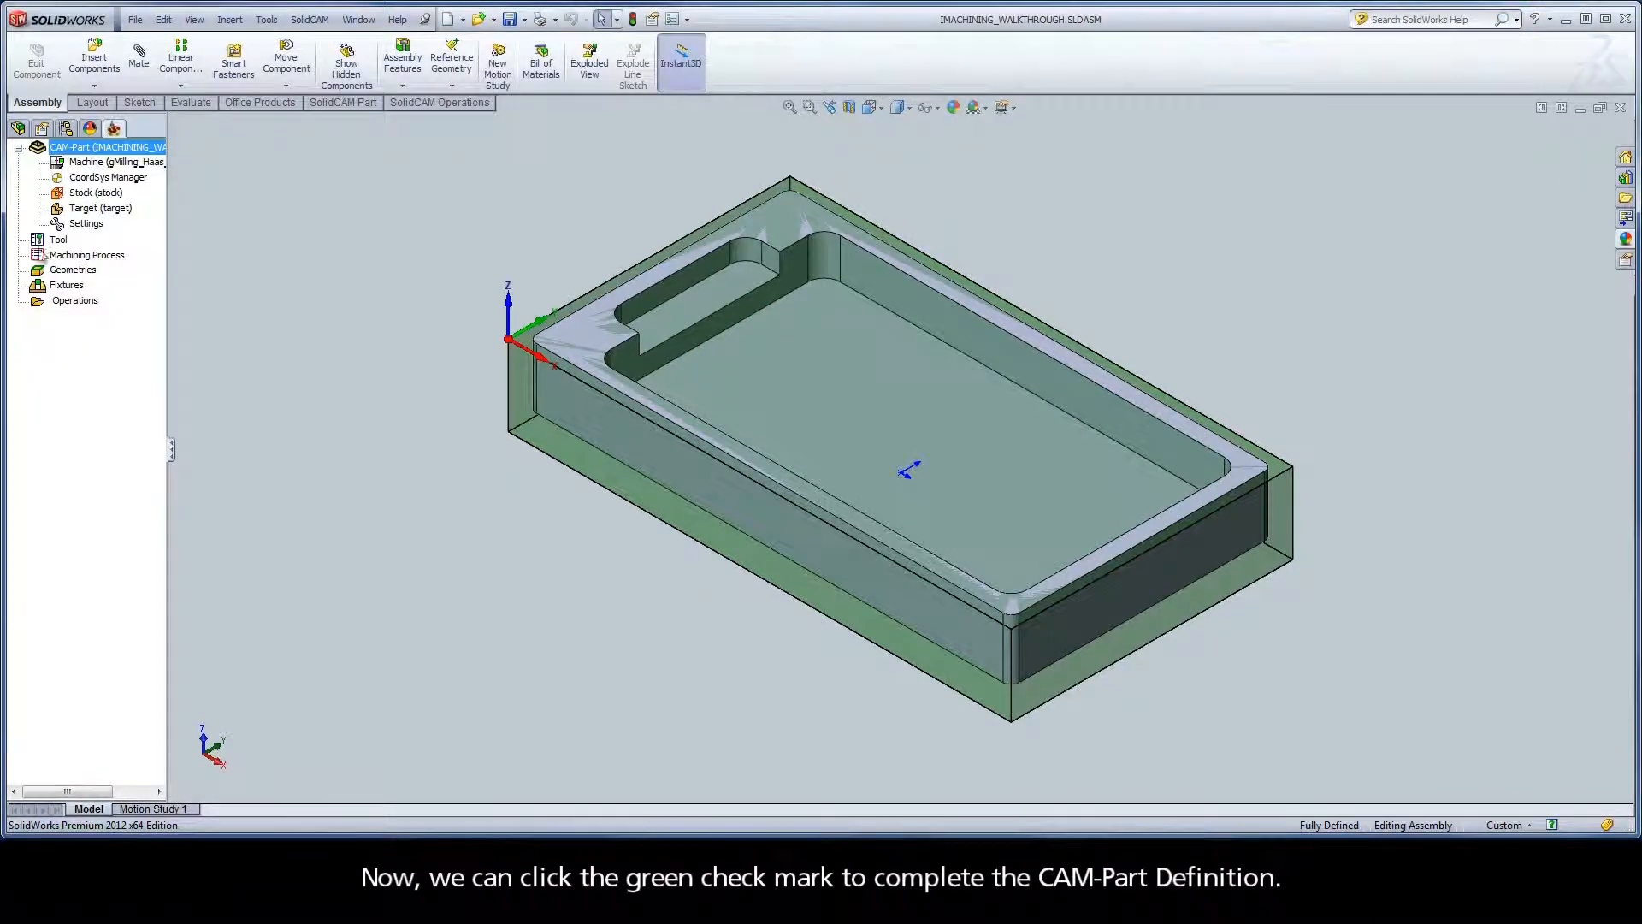
# Step: Add a new iMachining operation to the CAM-Part
pyautogui.rightClick(72, 306)
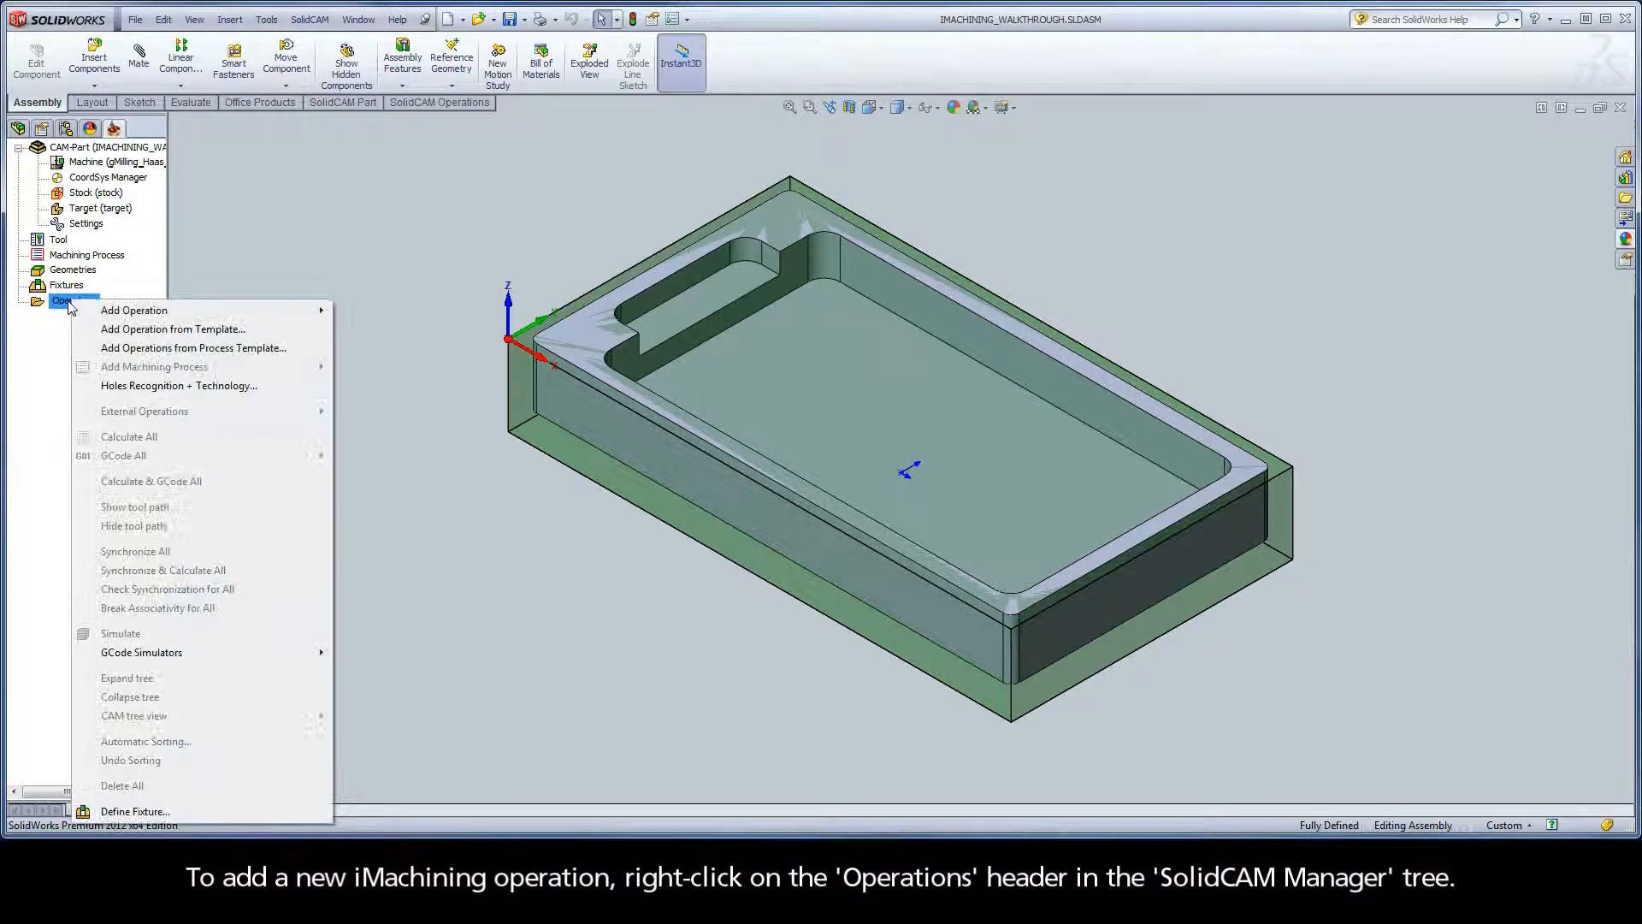
pyautogui.moveTo(137, 314)
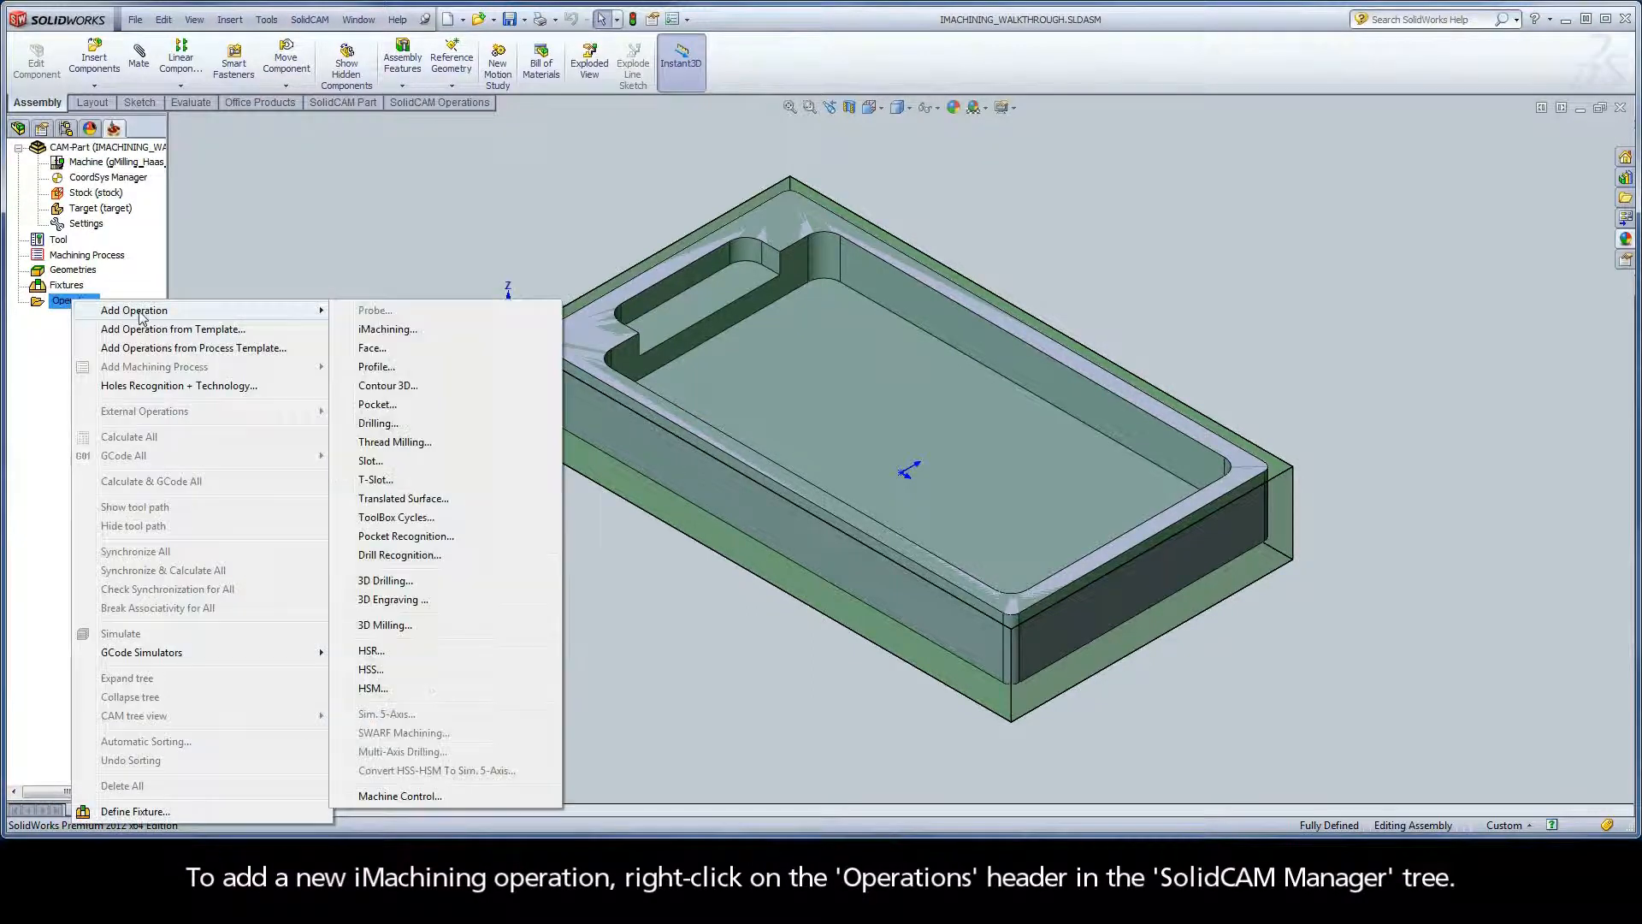
pyautogui.click(383, 330)
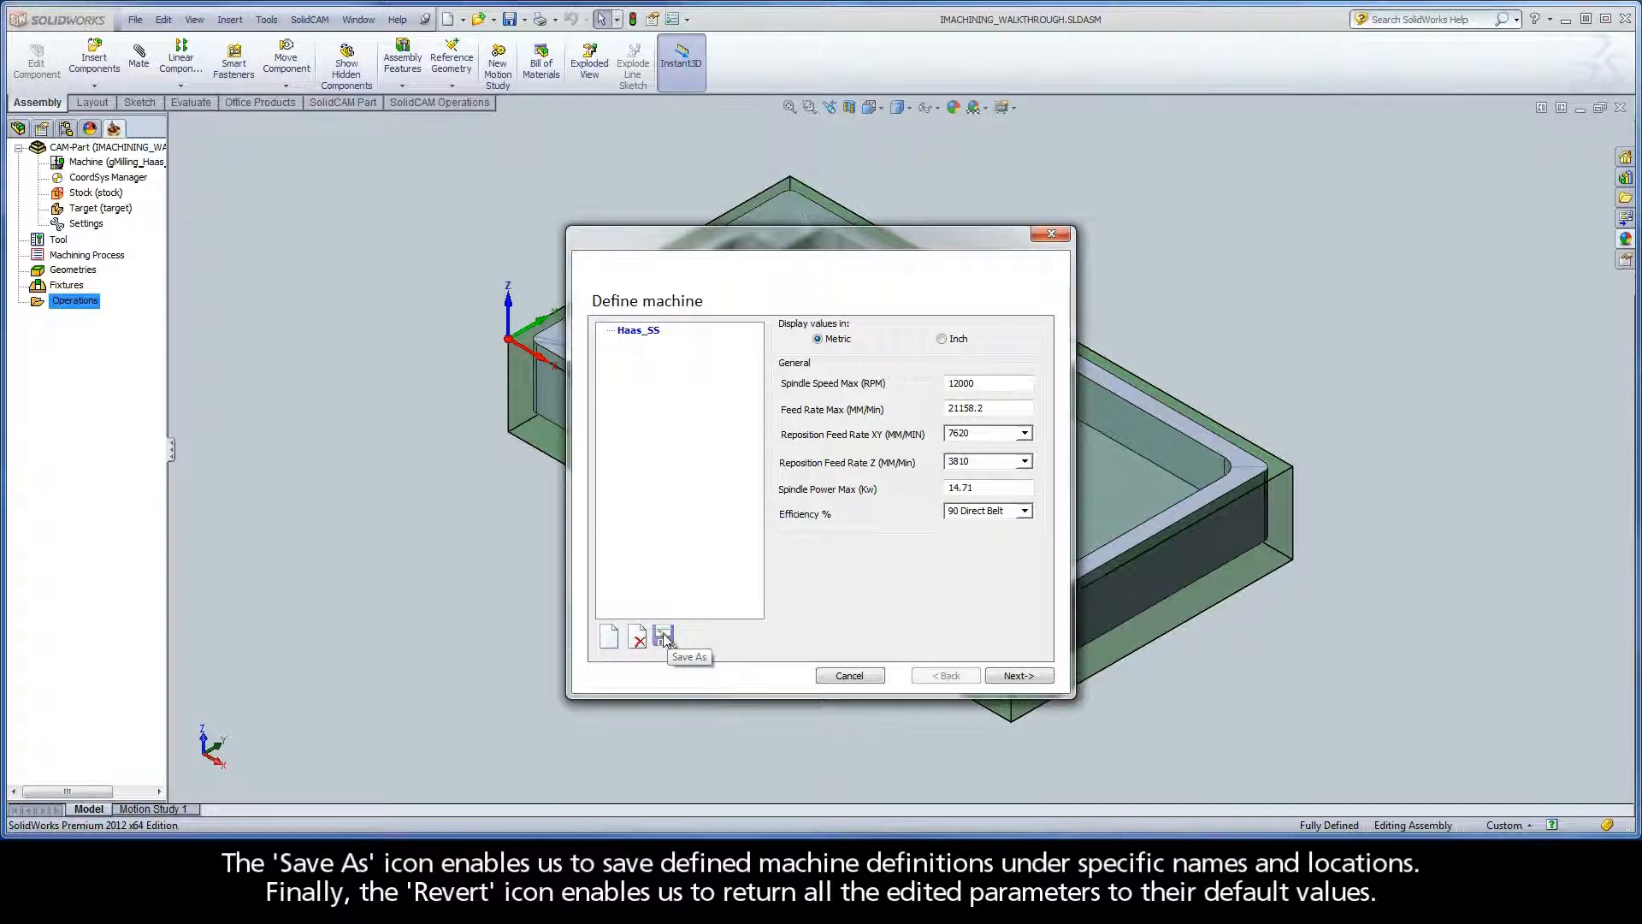
# Step: Set the Haas_SS machine's maximum spindle speed to 0 and revert the edited parameters to their defaults
pyautogui.moveTo(983, 382); pyautogui.dragTo(936, 382)
pyautogui.write('0')
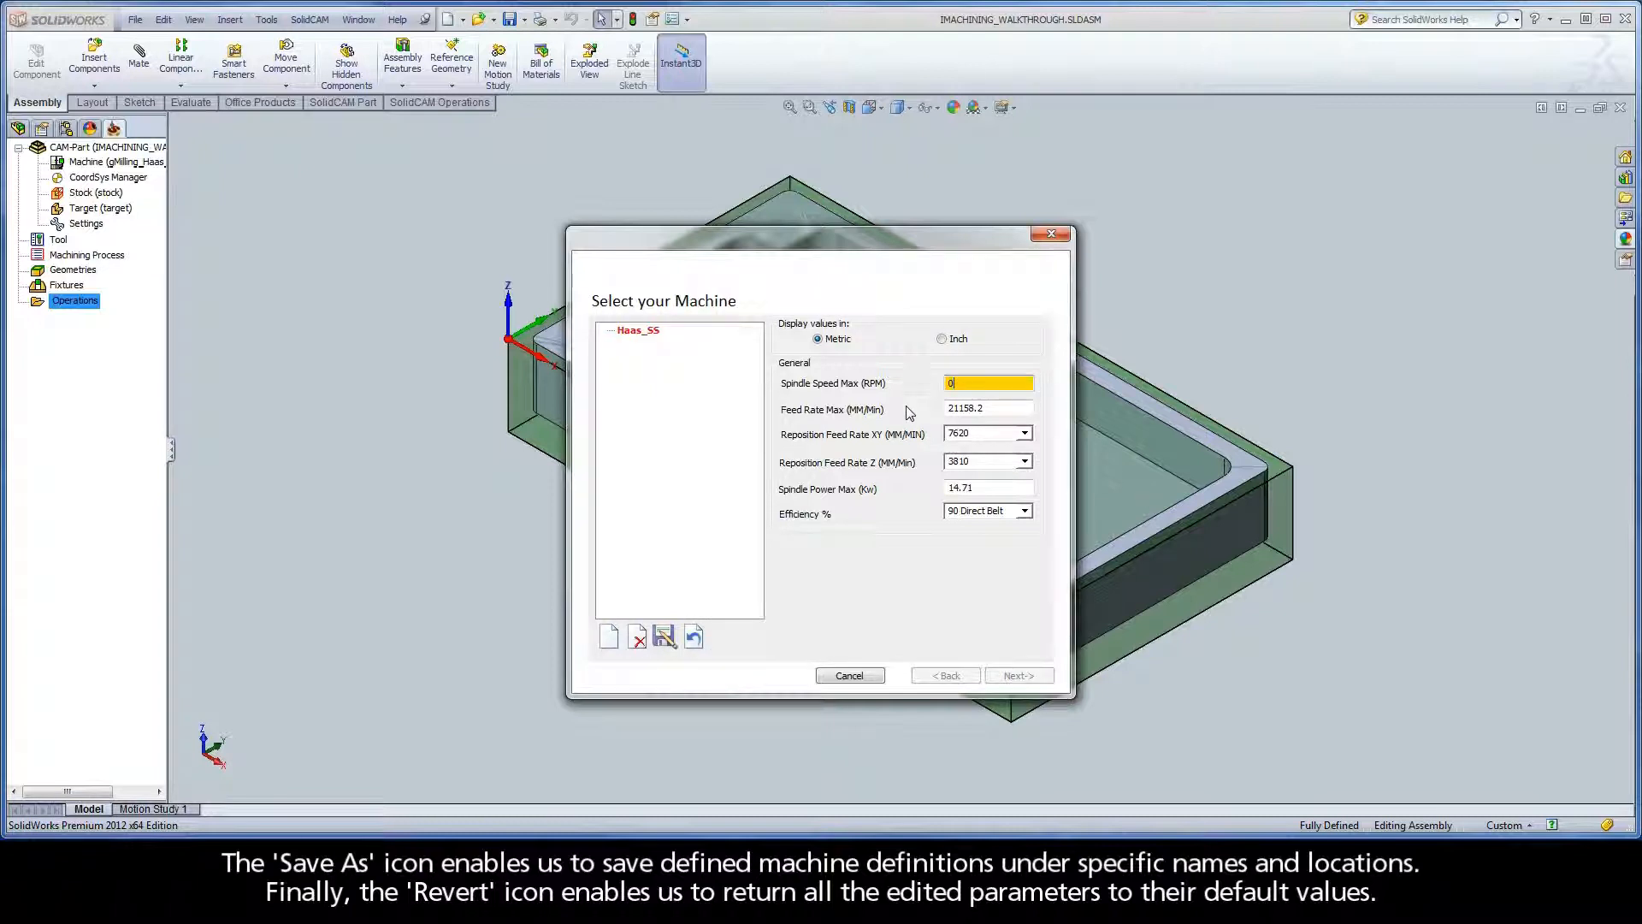
pyautogui.click(693, 638)
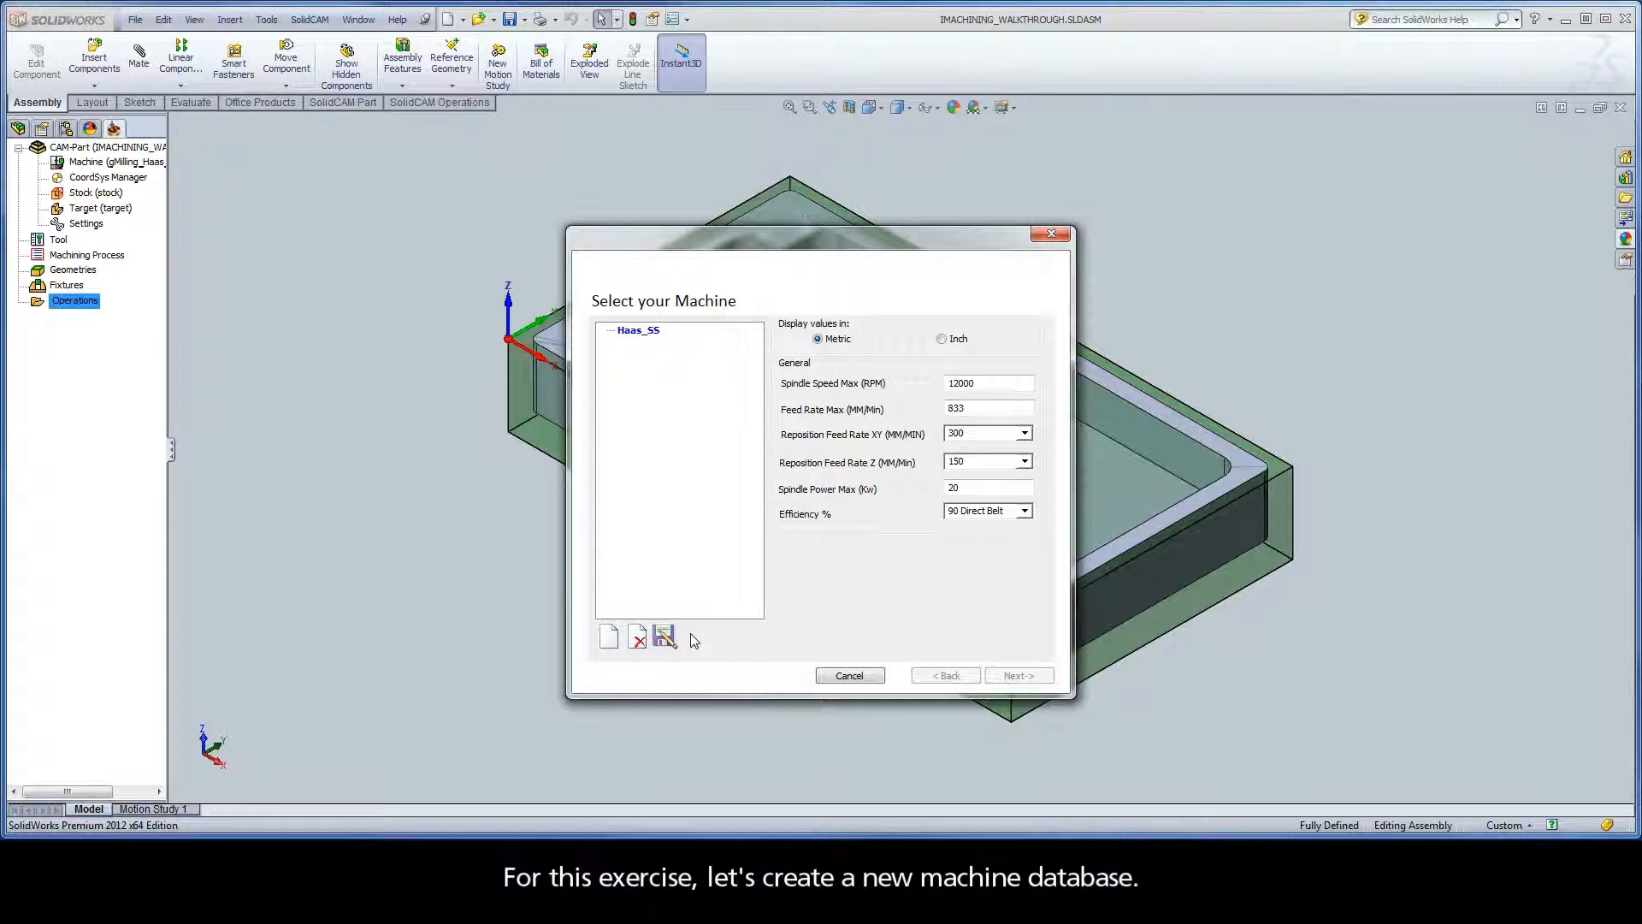
# Step: Create a new iMachining machine database file named Haas_SS_New
pyautogui.click(610, 638)
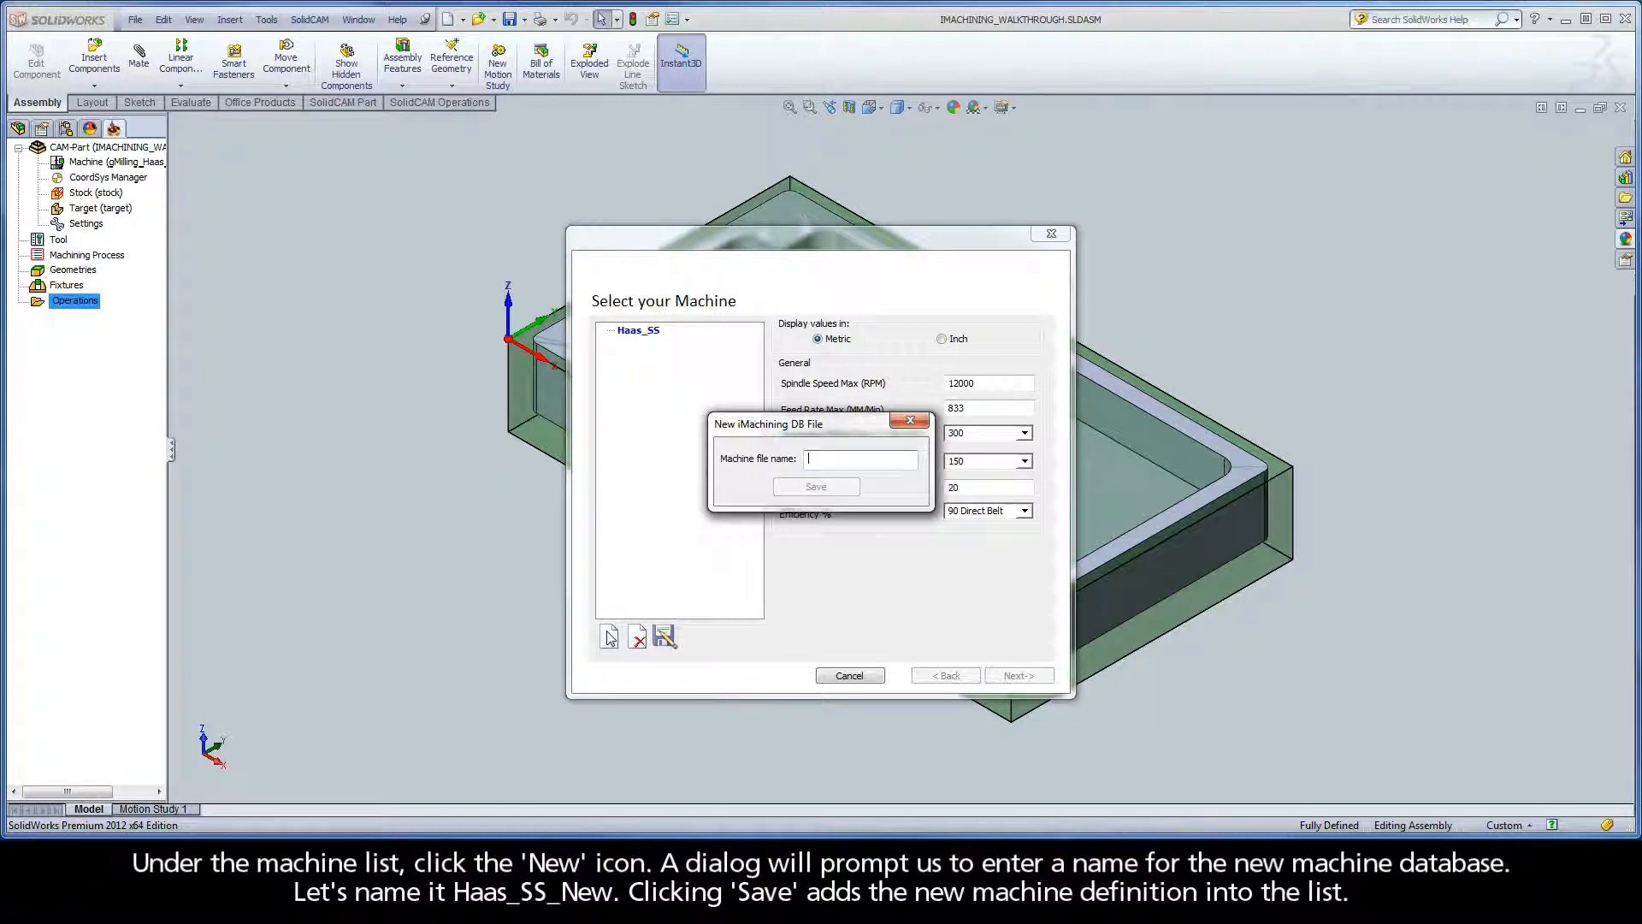
pyautogui.write('Haas_SS_New')
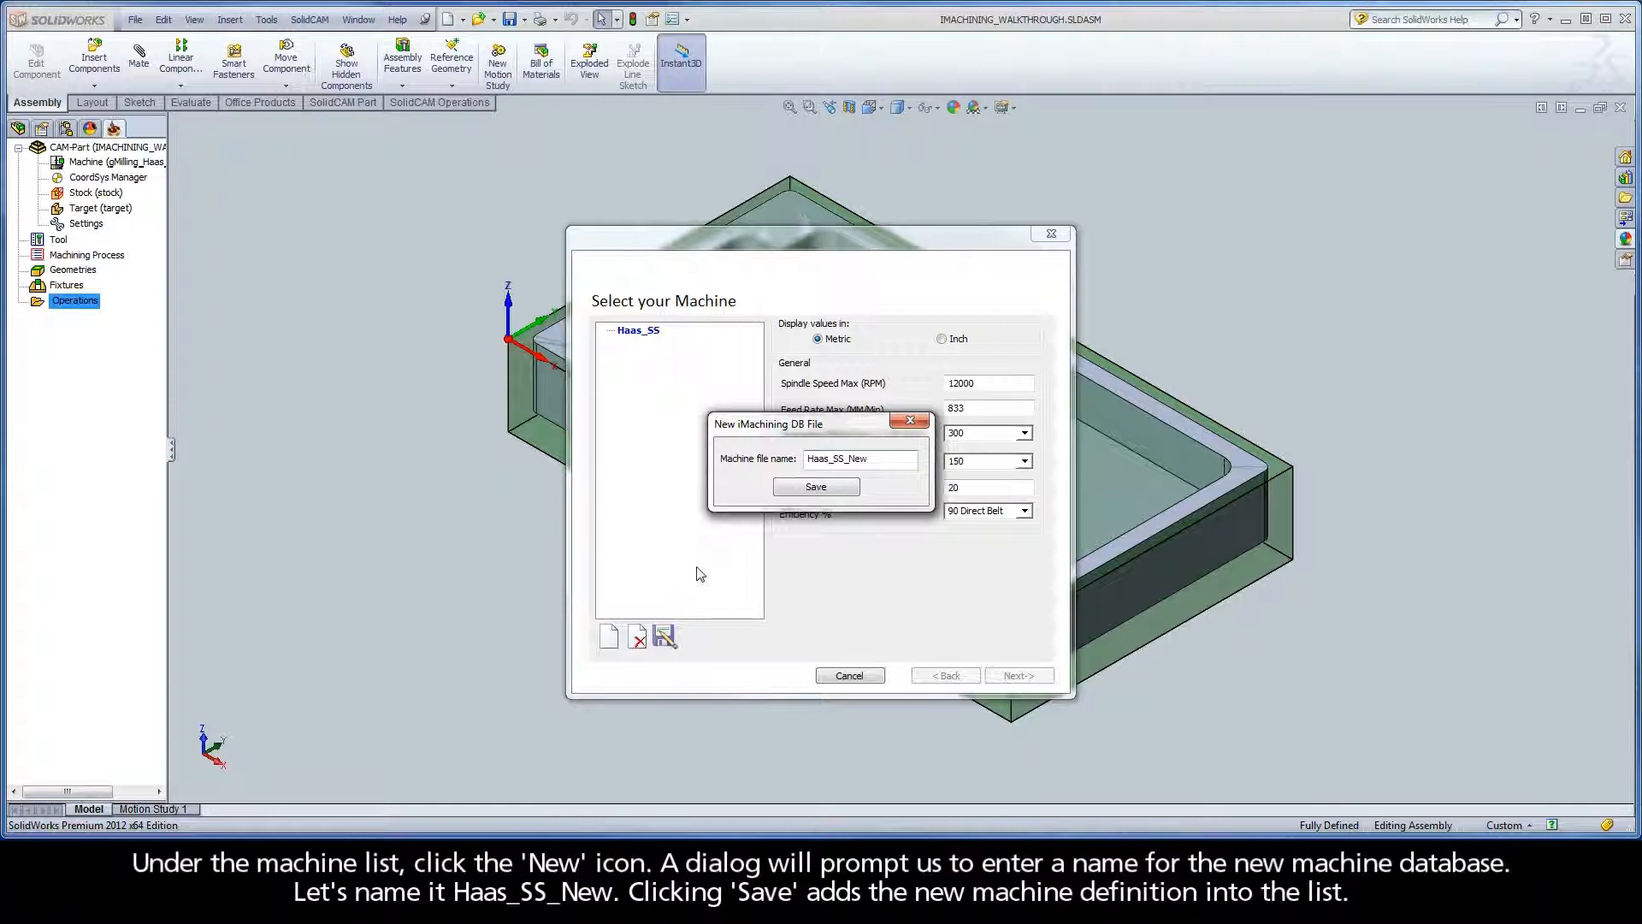
pyautogui.click(812, 495)
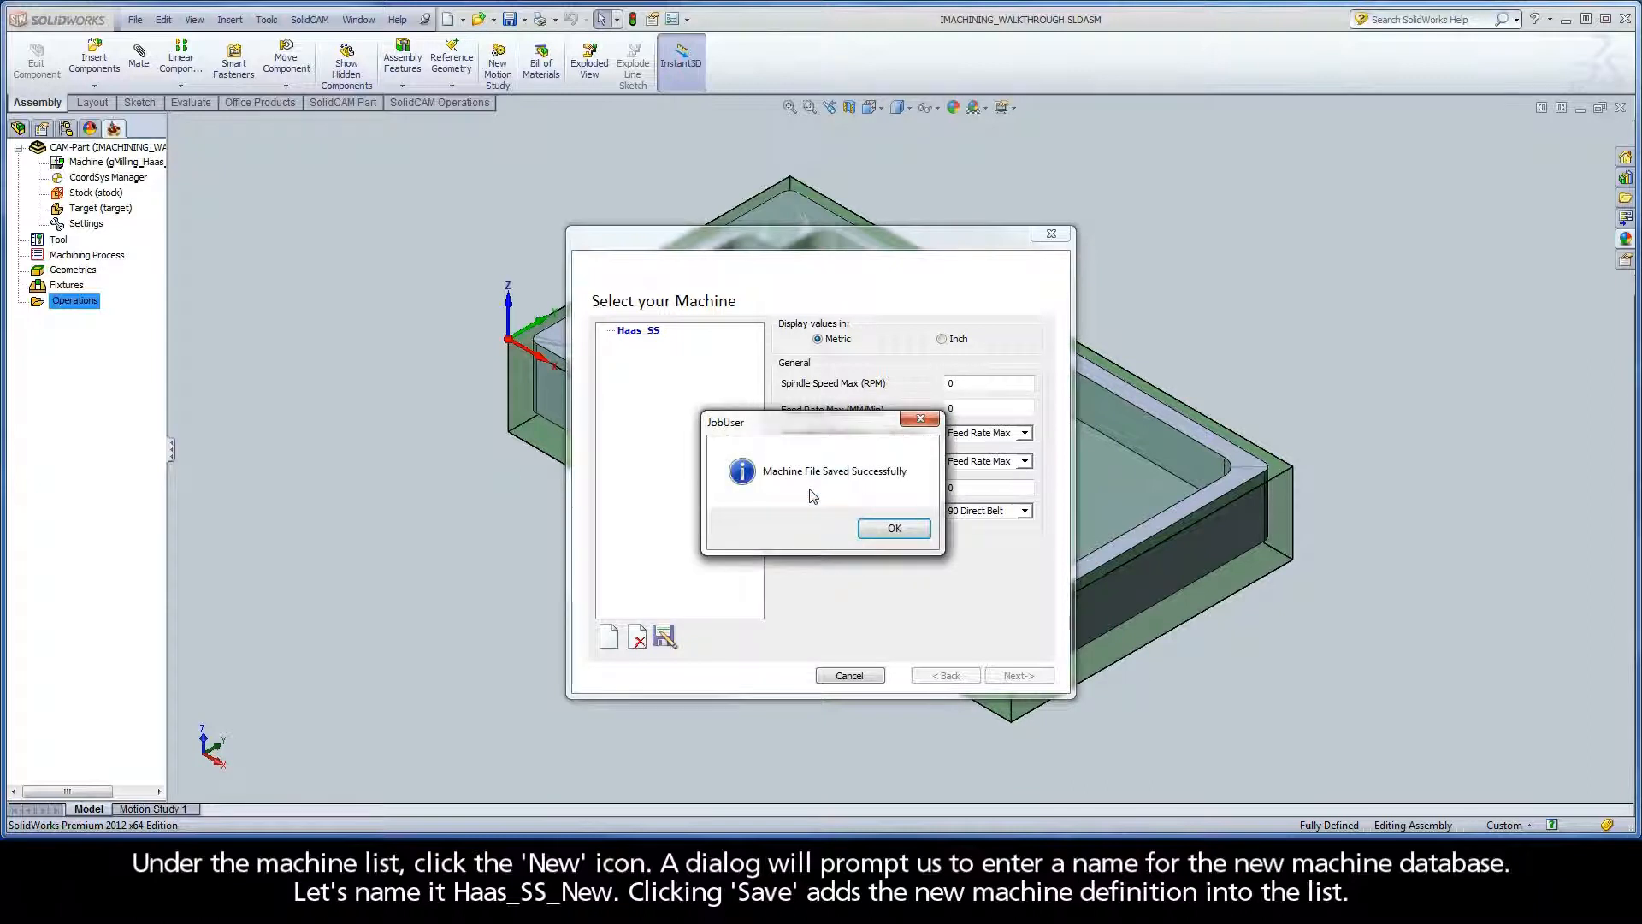
pyautogui.click(891, 530)
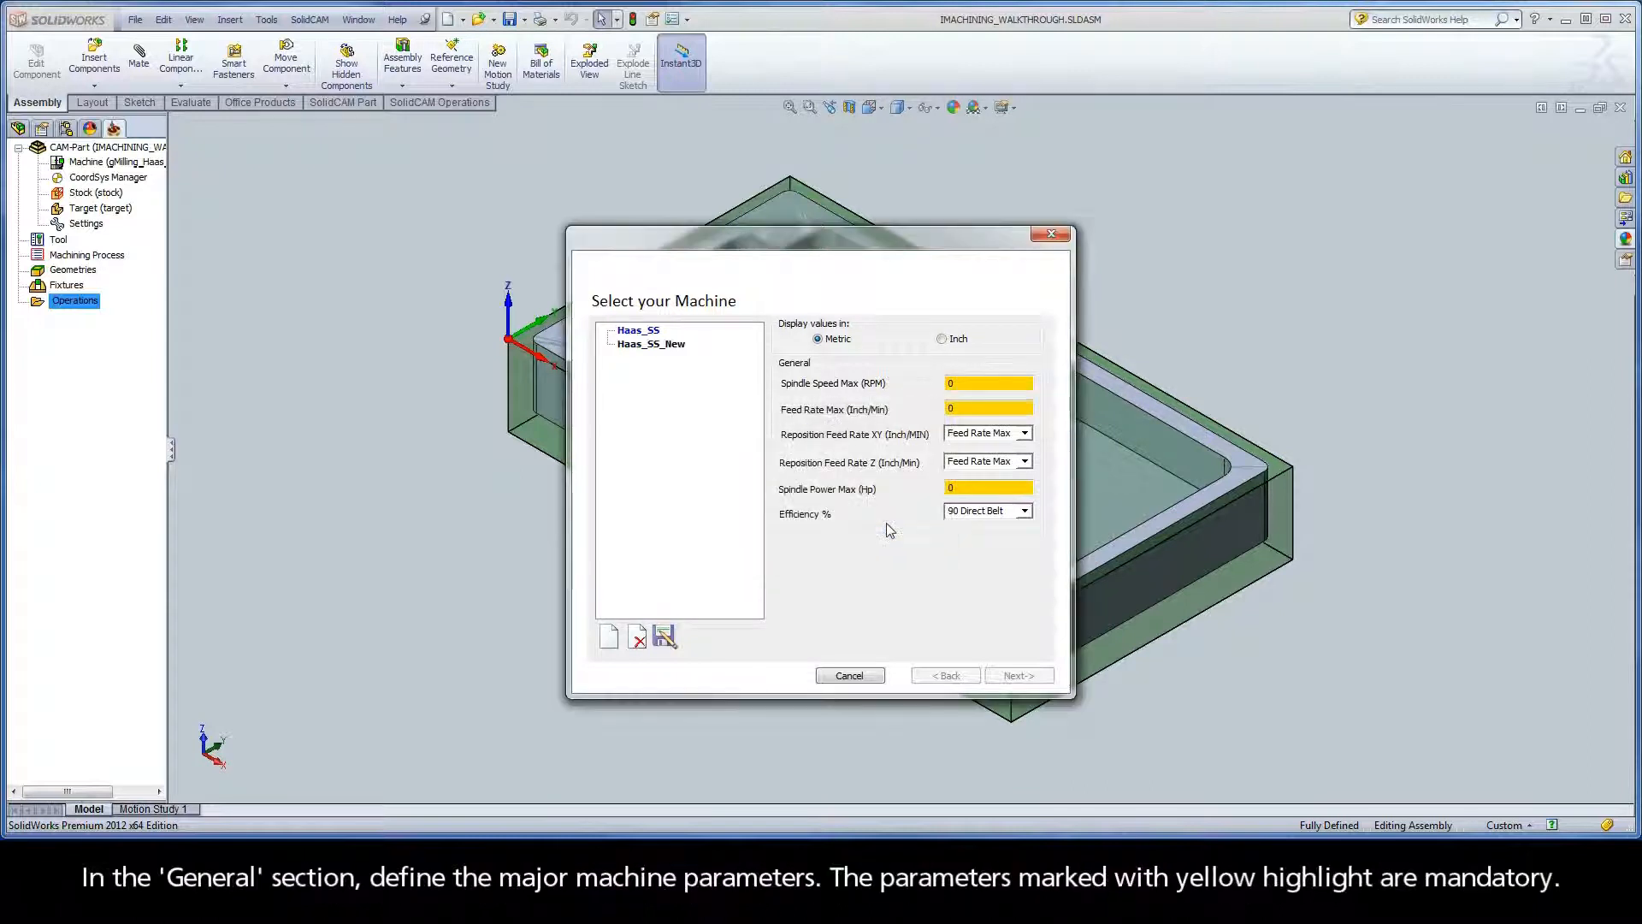
# Step: Set the Haas_SS_New machine's maximum spindle speed to 12000 RPM and its maximum feed rate to 21160
pyautogui.doubleClick(963, 384)
pyautogui.moveTo(962, 408); pyautogui.dragTo(908, 410)
pyautogui.moveTo(956, 489); pyautogui.dragTo(923, 488)
pyautogui.moveTo(960, 382); pyautogui.dragTo(927, 383)
pyautogui.write('12000')
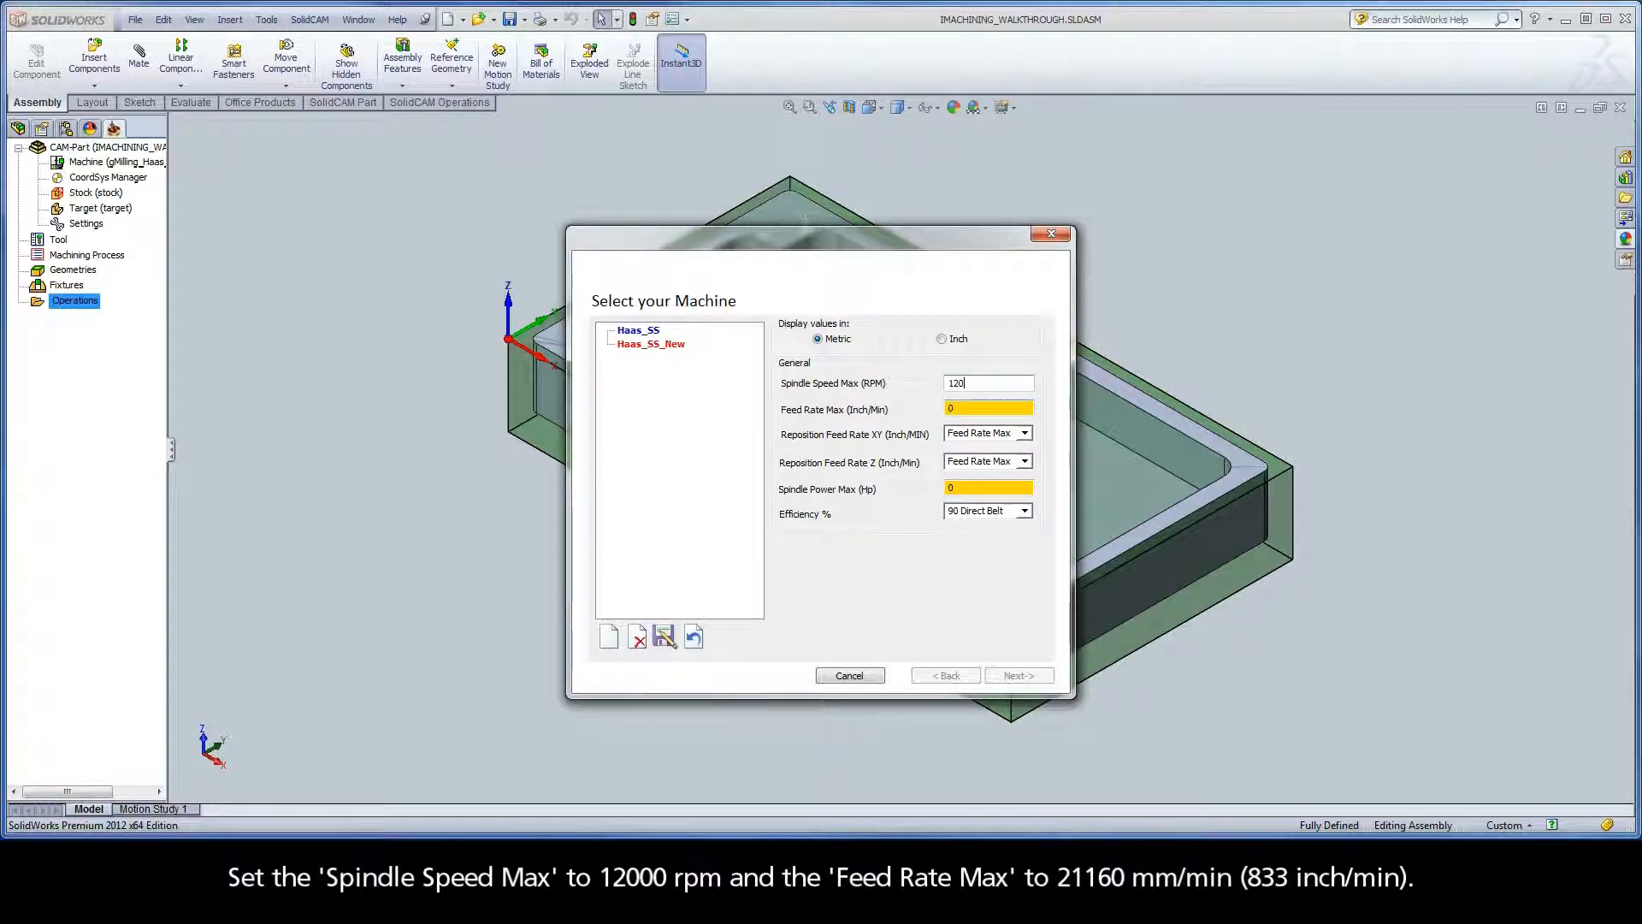
pyautogui.moveTo(980, 408); pyautogui.dragTo(933, 414)
pyautogui.write('21160')
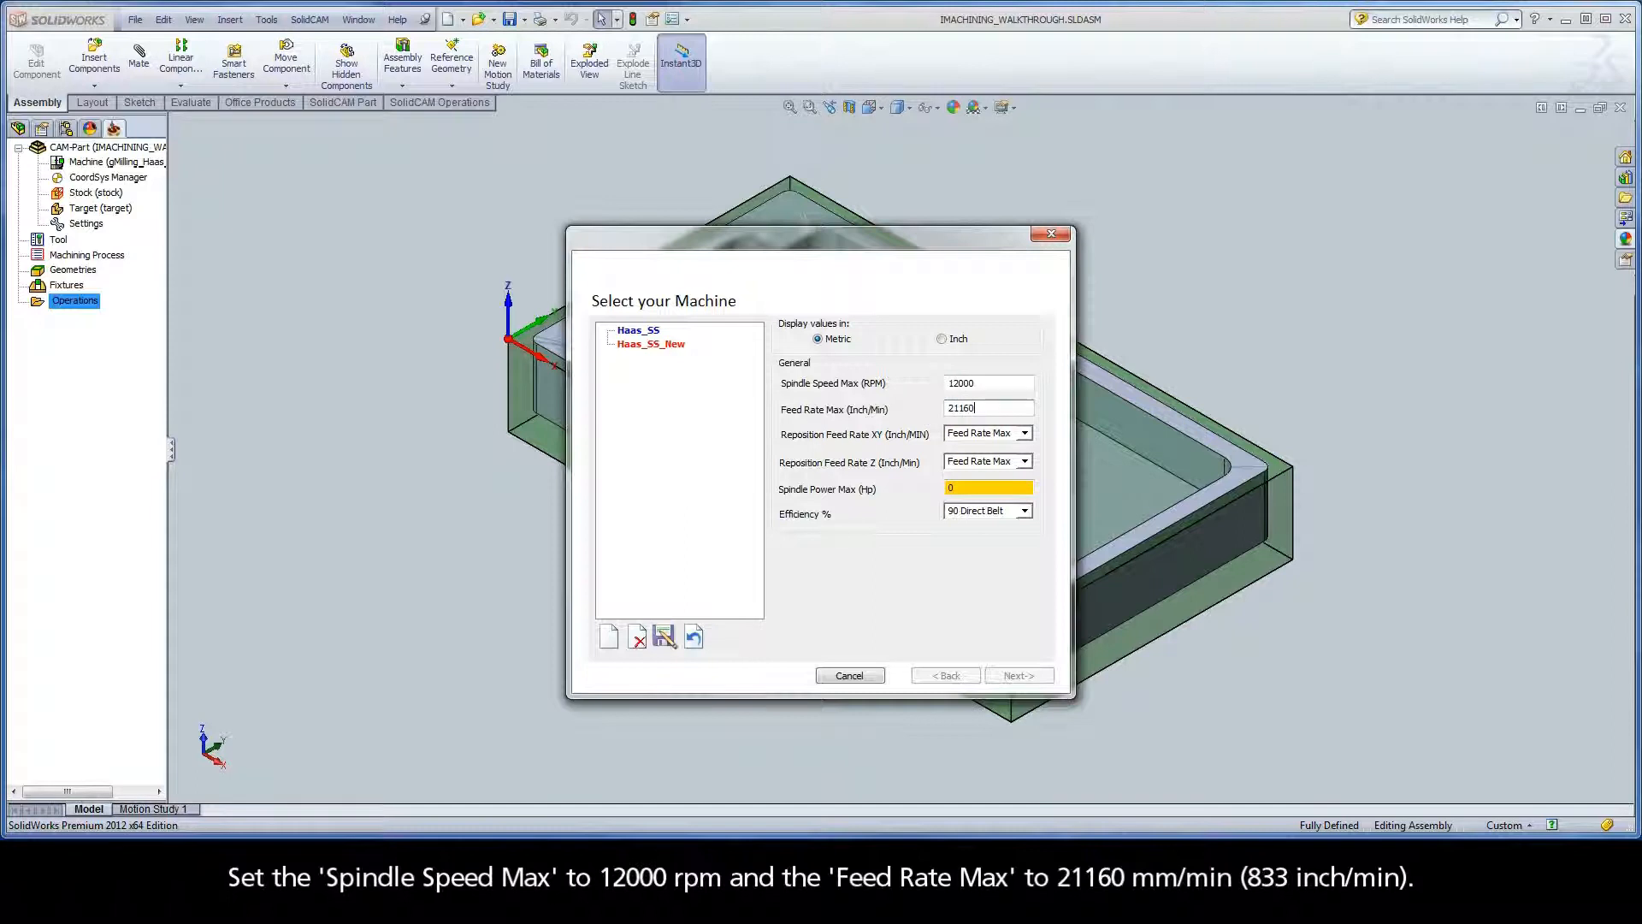
# Step: Set the machine's reposition feed rates to 10000 for XY and 3800 for Z, and the maximum spindle power to 20
pyautogui.click(984, 434)
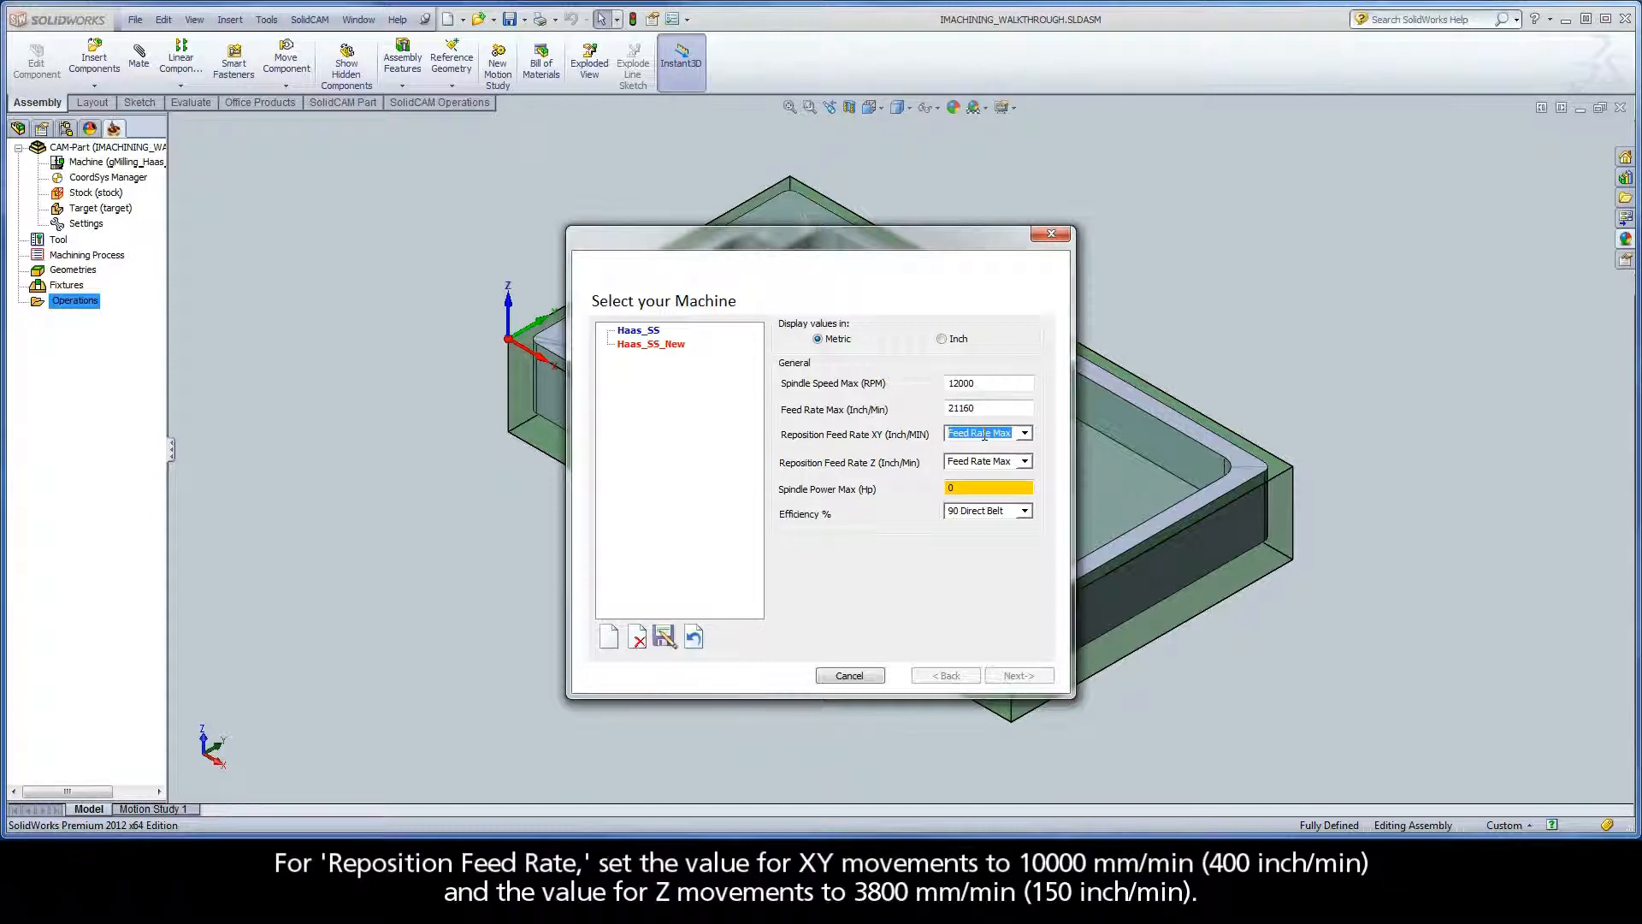
pyautogui.write('10000')
pyautogui.press('Tab')
pyautogui.write('3800')
pyautogui.moveTo(957, 487); pyautogui.dragTo(921, 483)
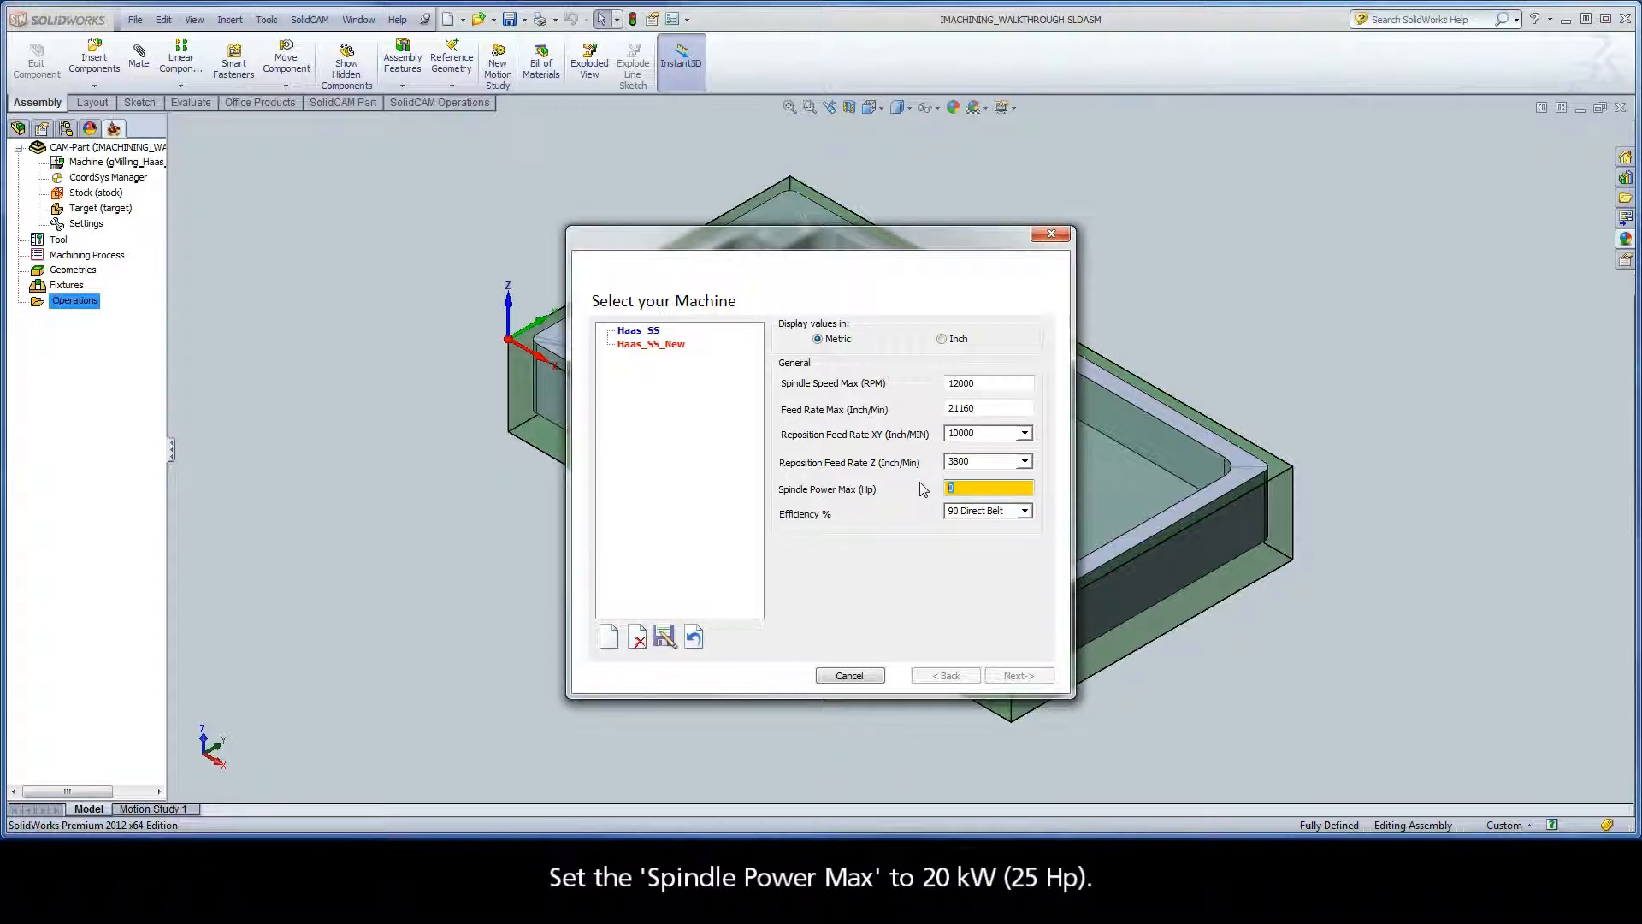
pyautogui.write('20')
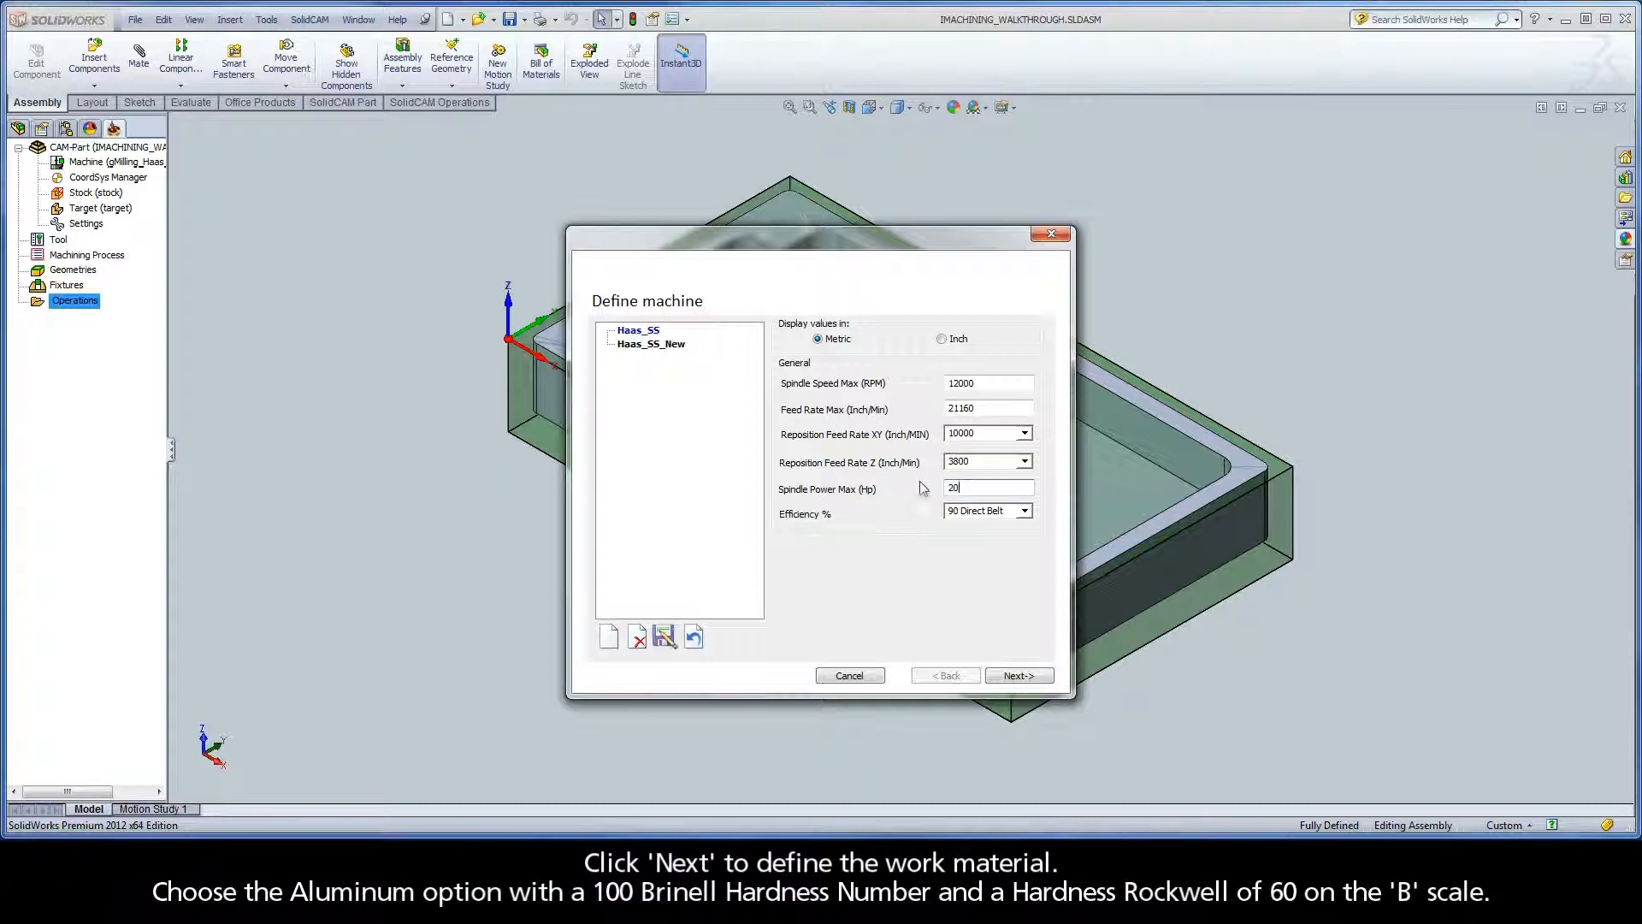
# Step: Choose Aluminum_100BHN-60HRB as the work material for the Haas_SS_New machine and complete the definition
pyautogui.click(1007, 680)
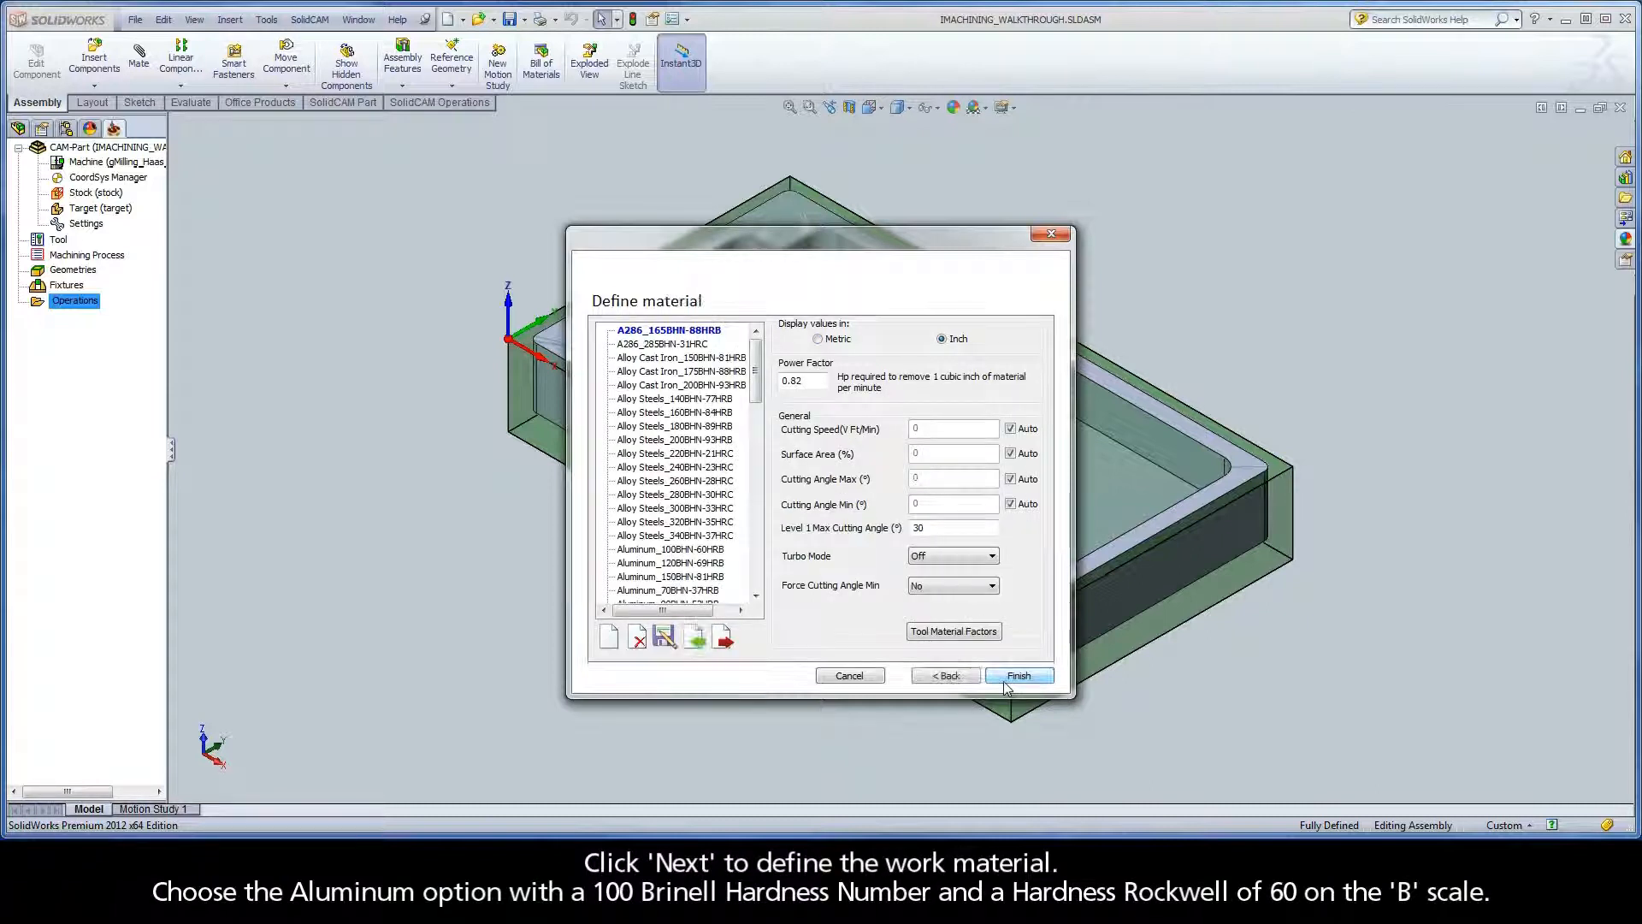
pyautogui.click(724, 551)
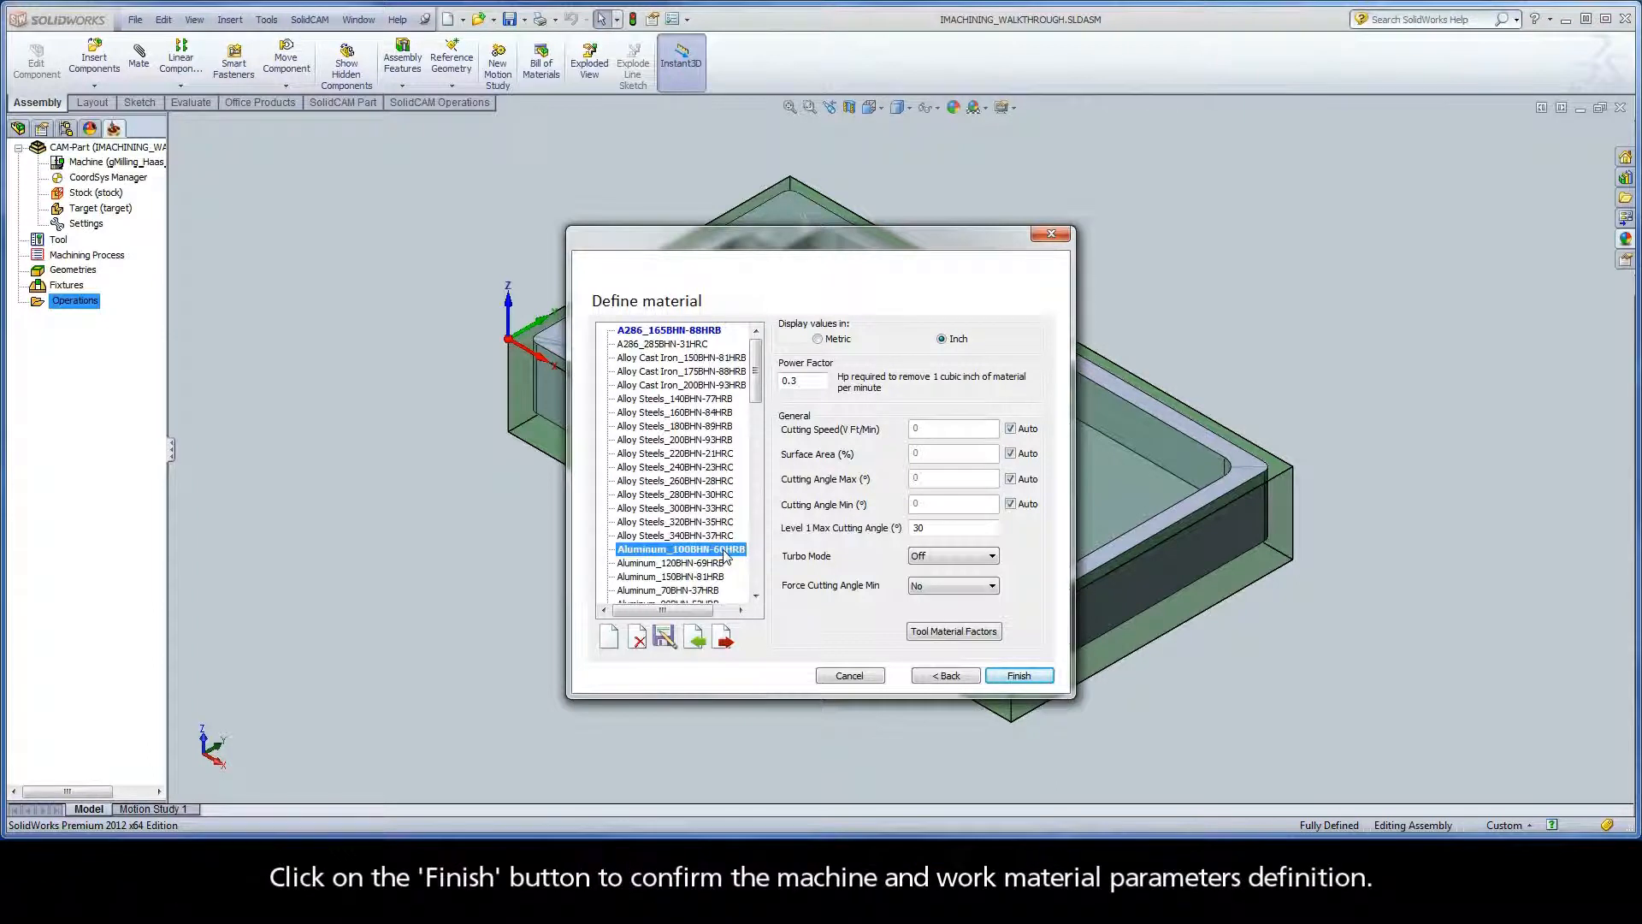
pyautogui.click(1010, 675)
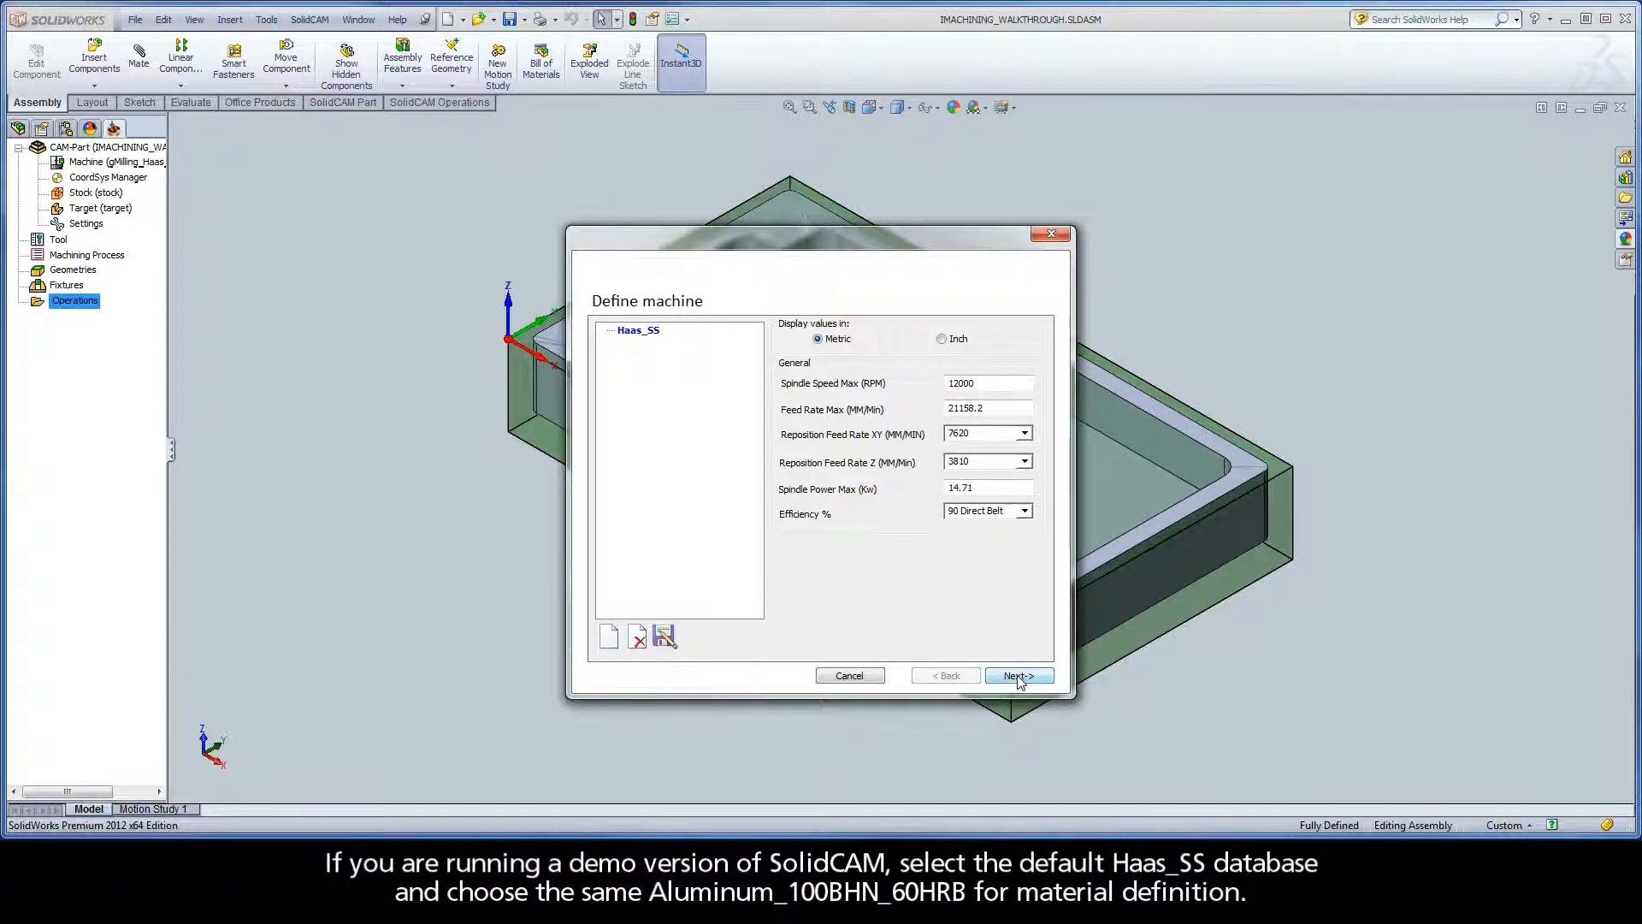
# Step: Use the default Haas_SS machine database with the Aluminum_100BHN-60HRB work material and finish the machine and material definition
pyautogui.click(642, 331)
pyautogui.click(1014, 677)
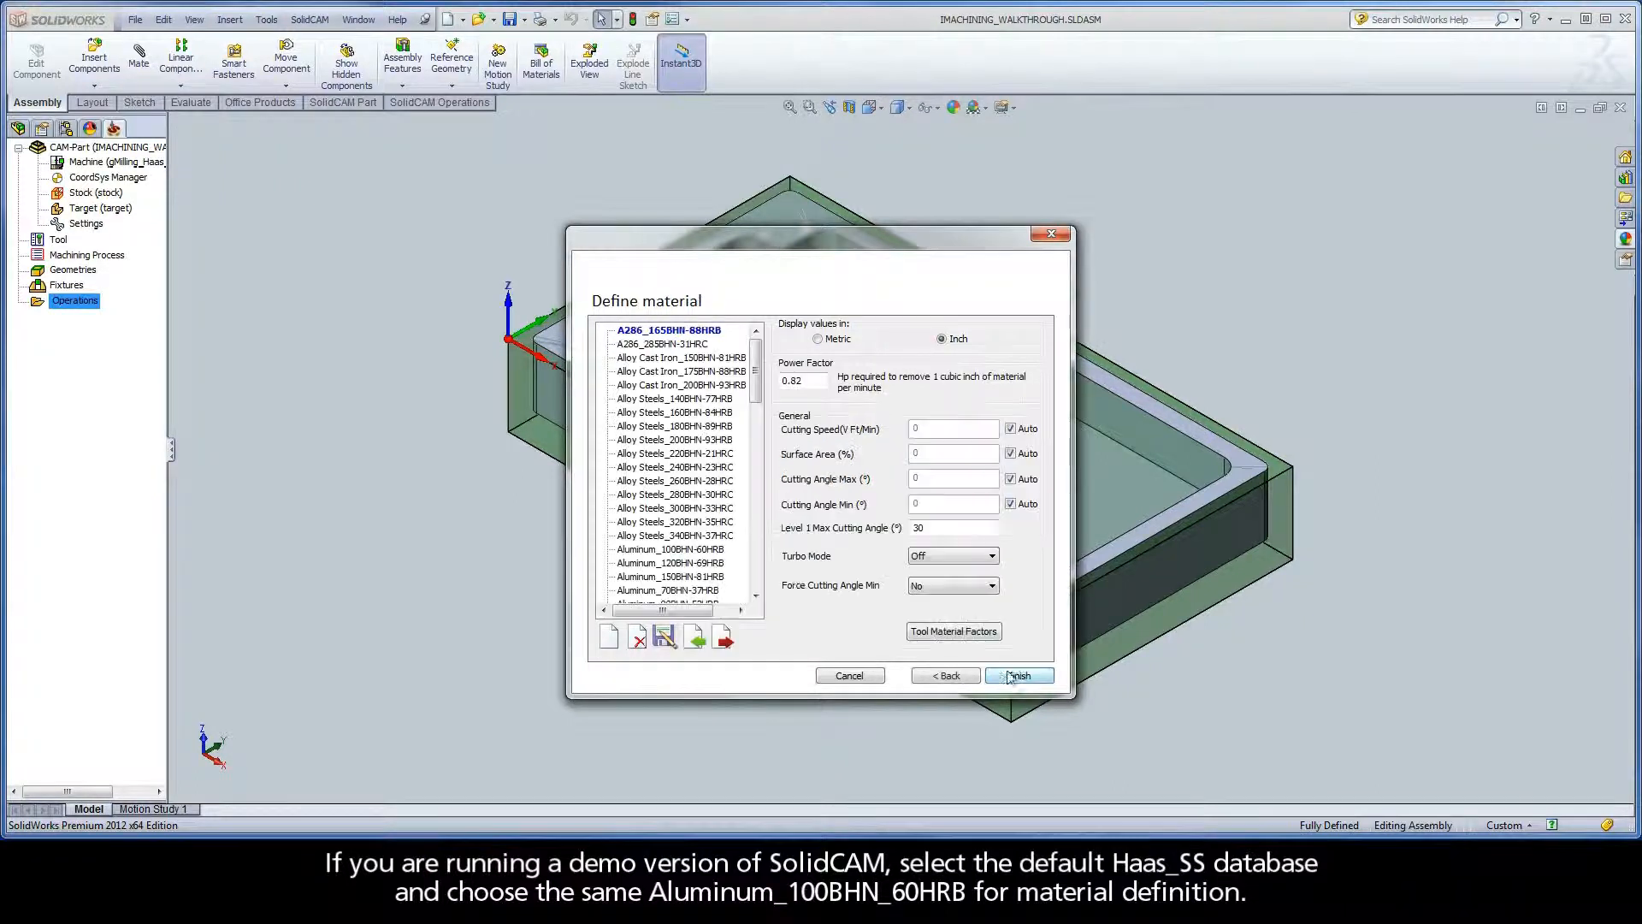
pyautogui.click(697, 550)
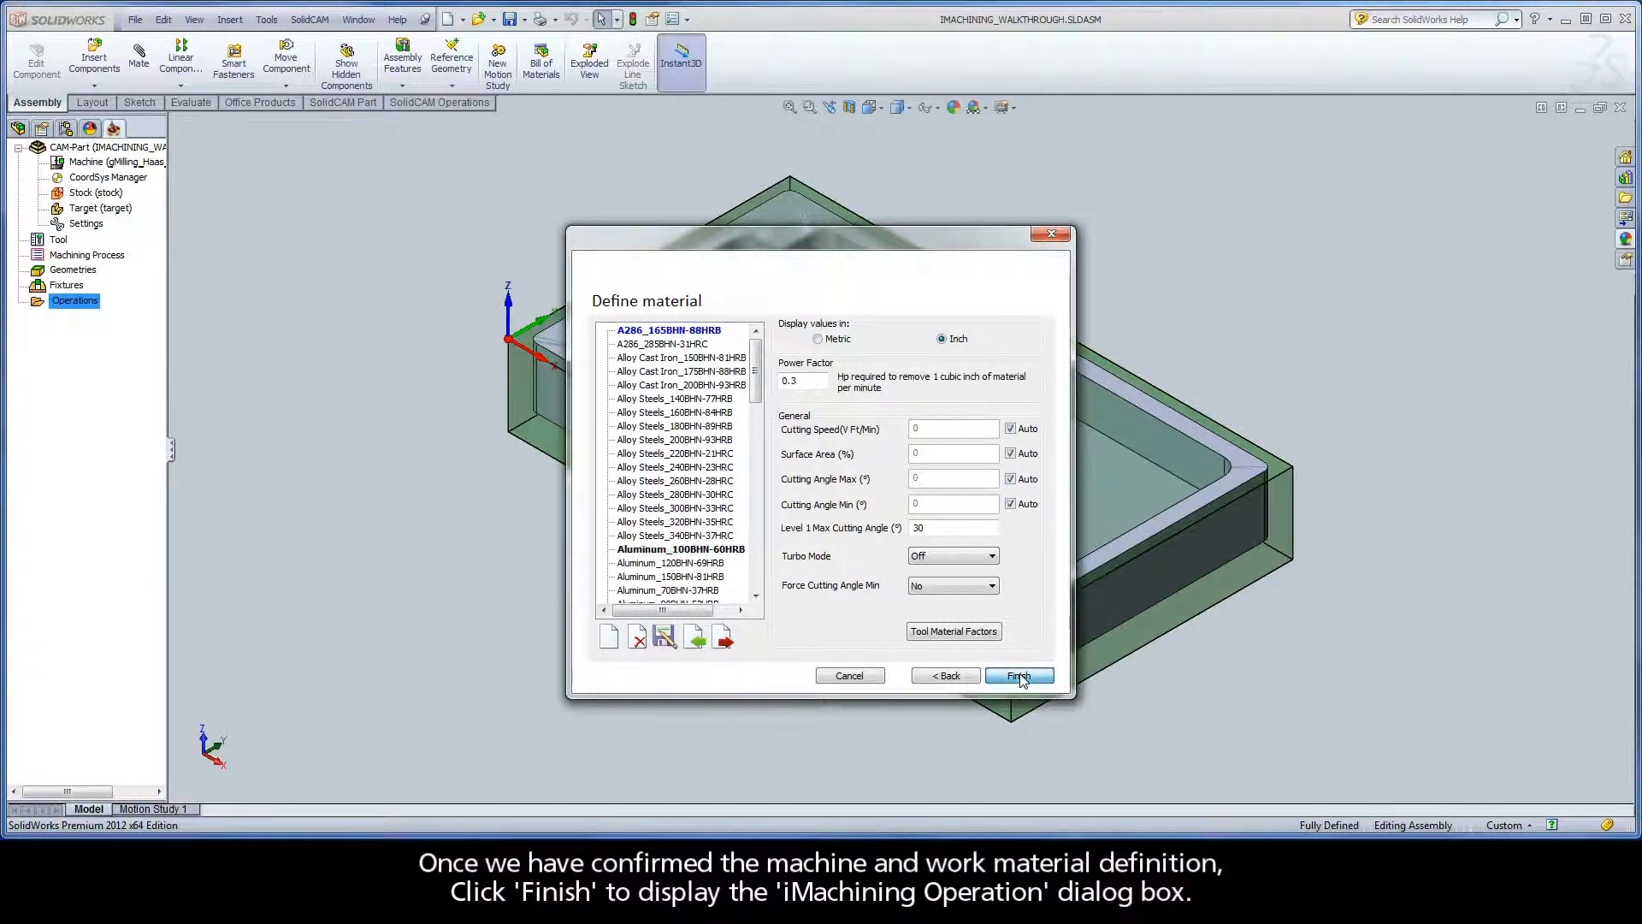
pyautogui.click(1020, 676)
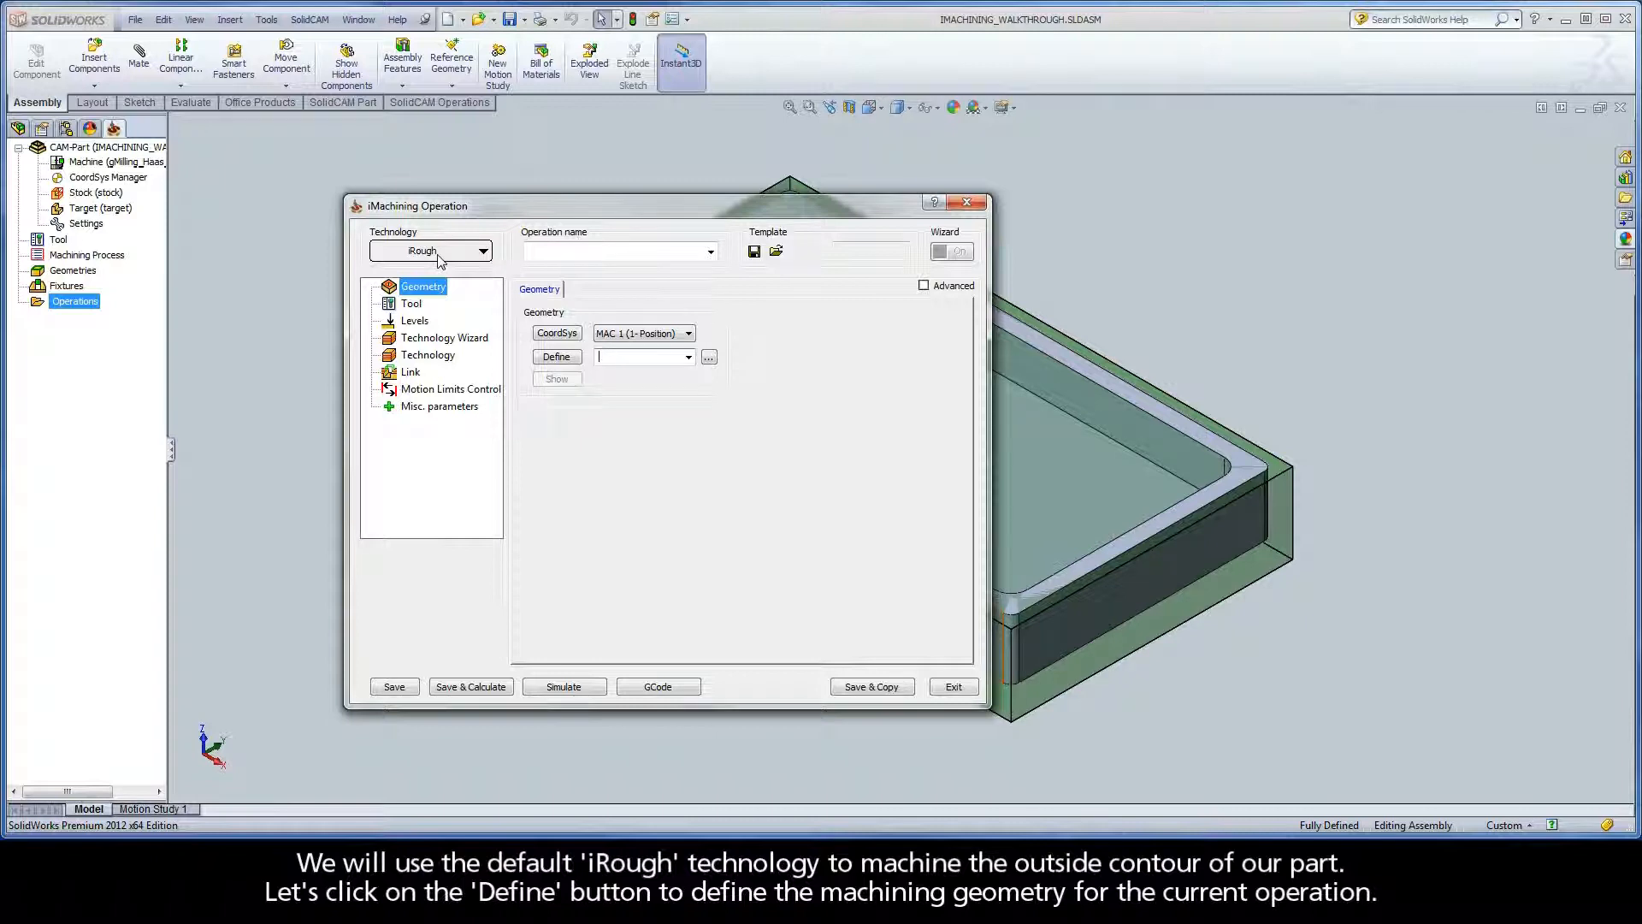
# Step: Start defining the iRough machining geometry and add the stock's upper outer contour as the first chain using Auto-constant Z
pyautogui.click(545, 356)
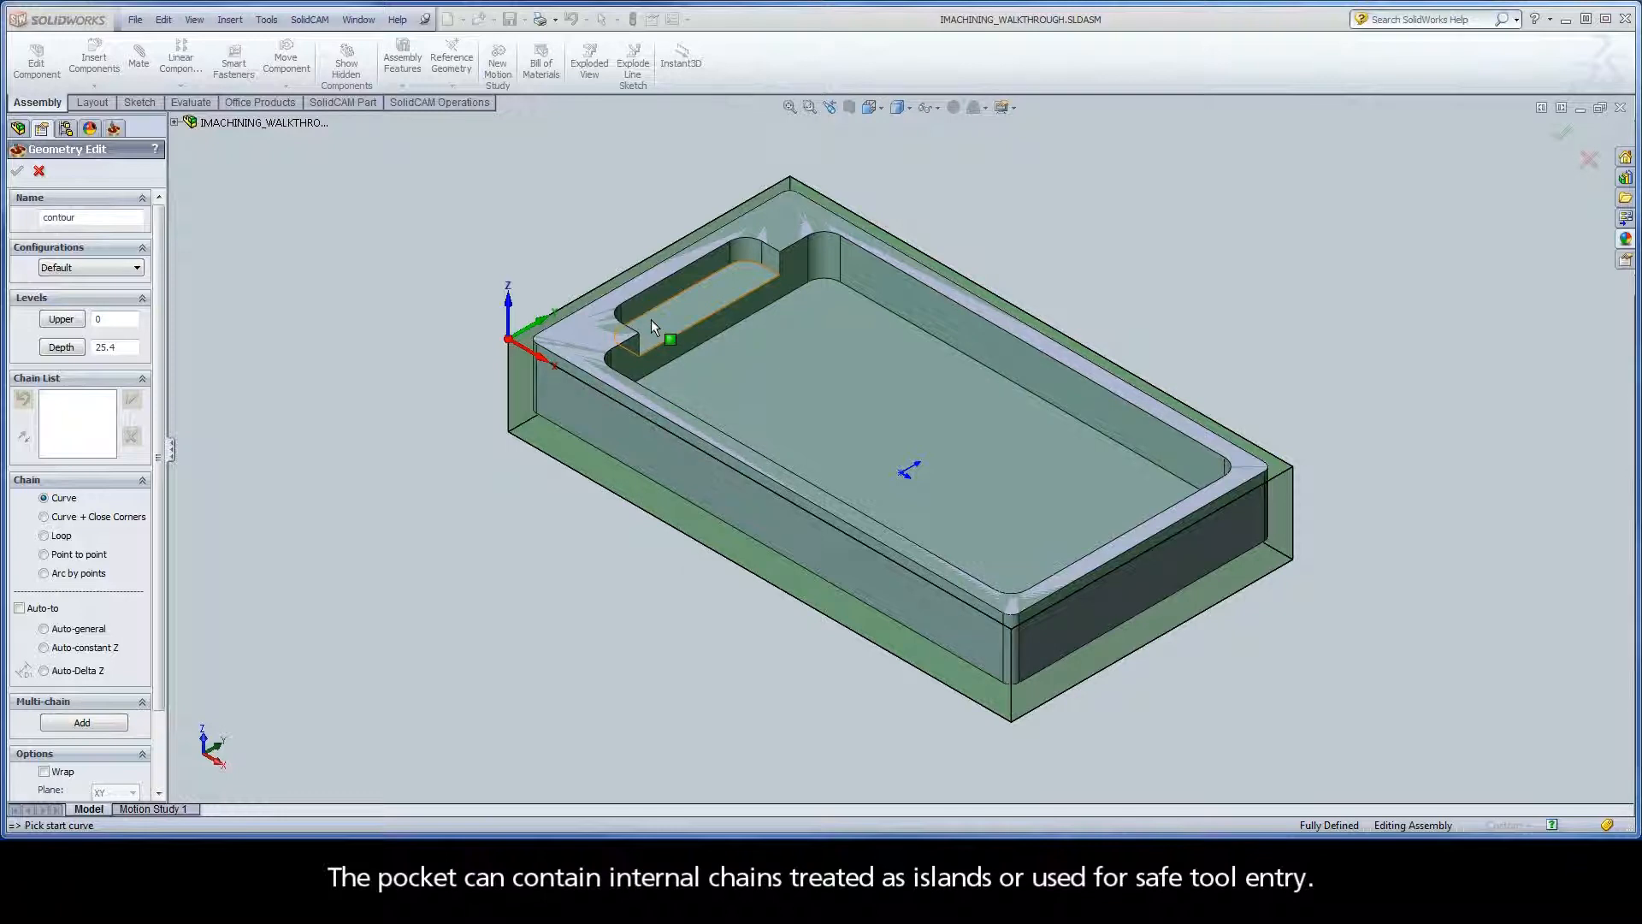
pyautogui.click(950, 596)
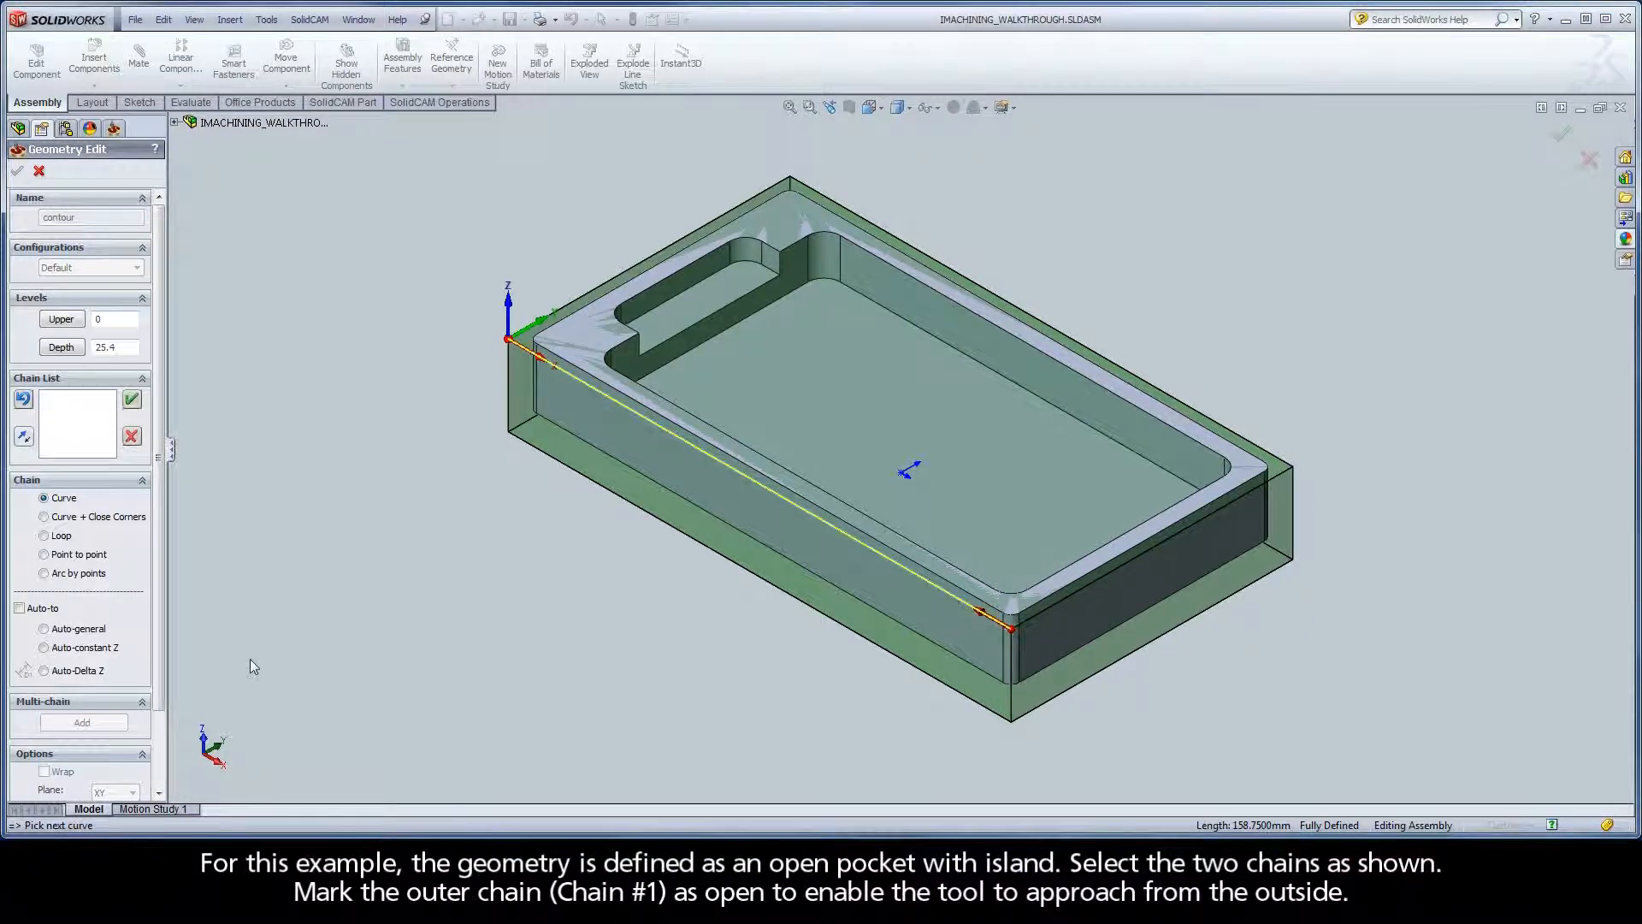
pyautogui.click(84, 651)
pyautogui.click(524, 520)
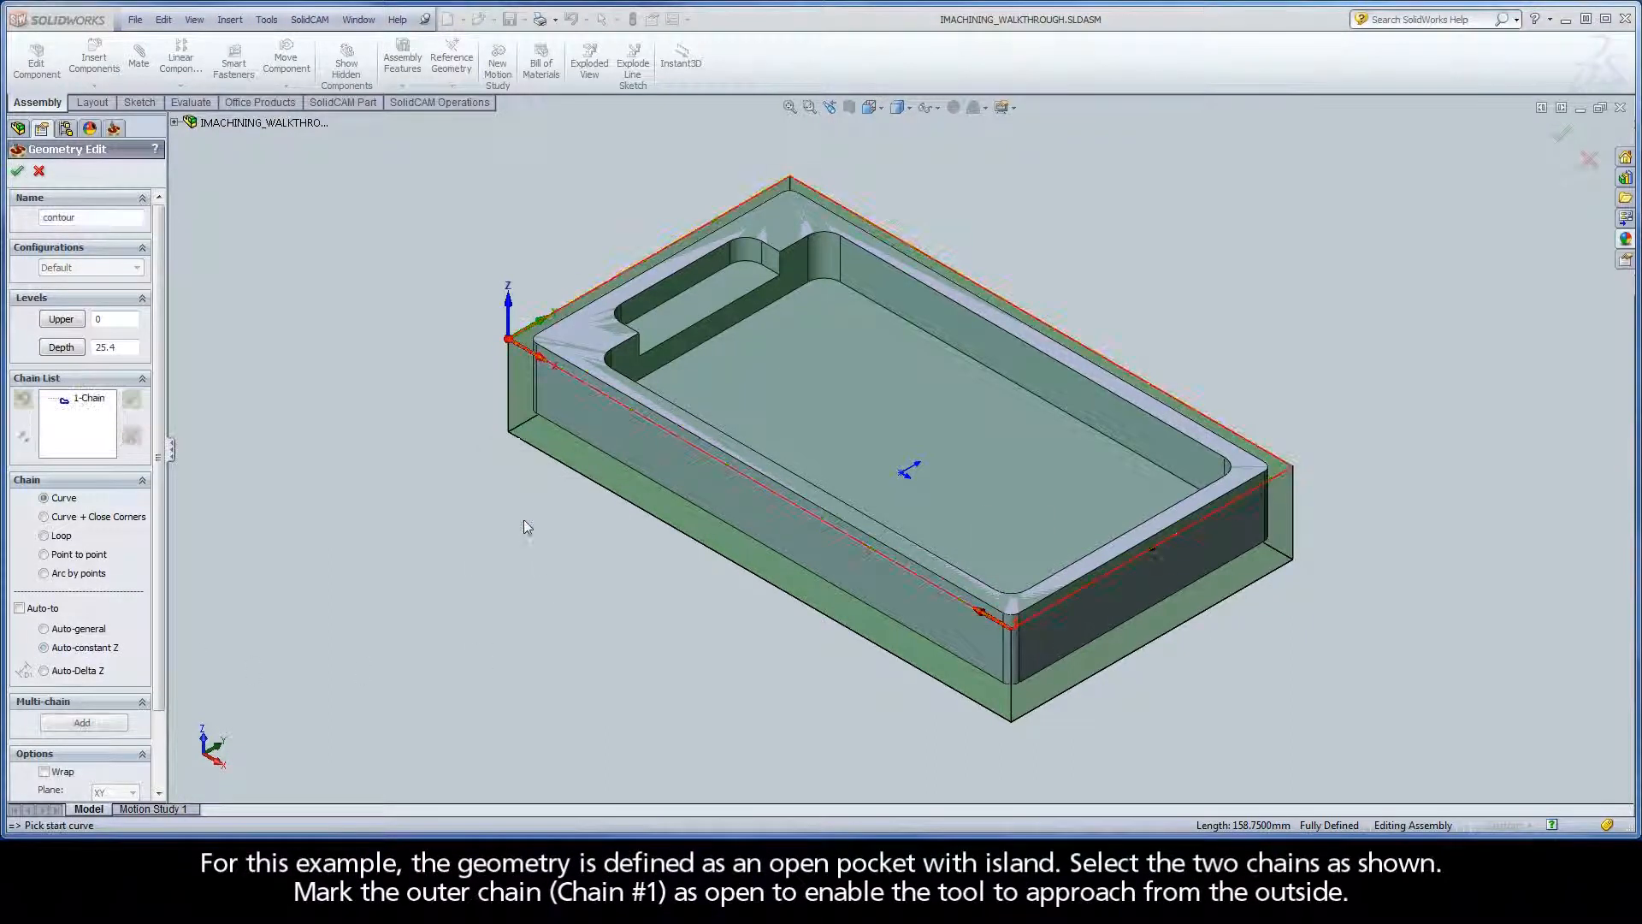
# Step: Add the part's upper outer contour as a second chain using Auto-constant Z, and mark the first chain as open
pyautogui.click(950, 601)
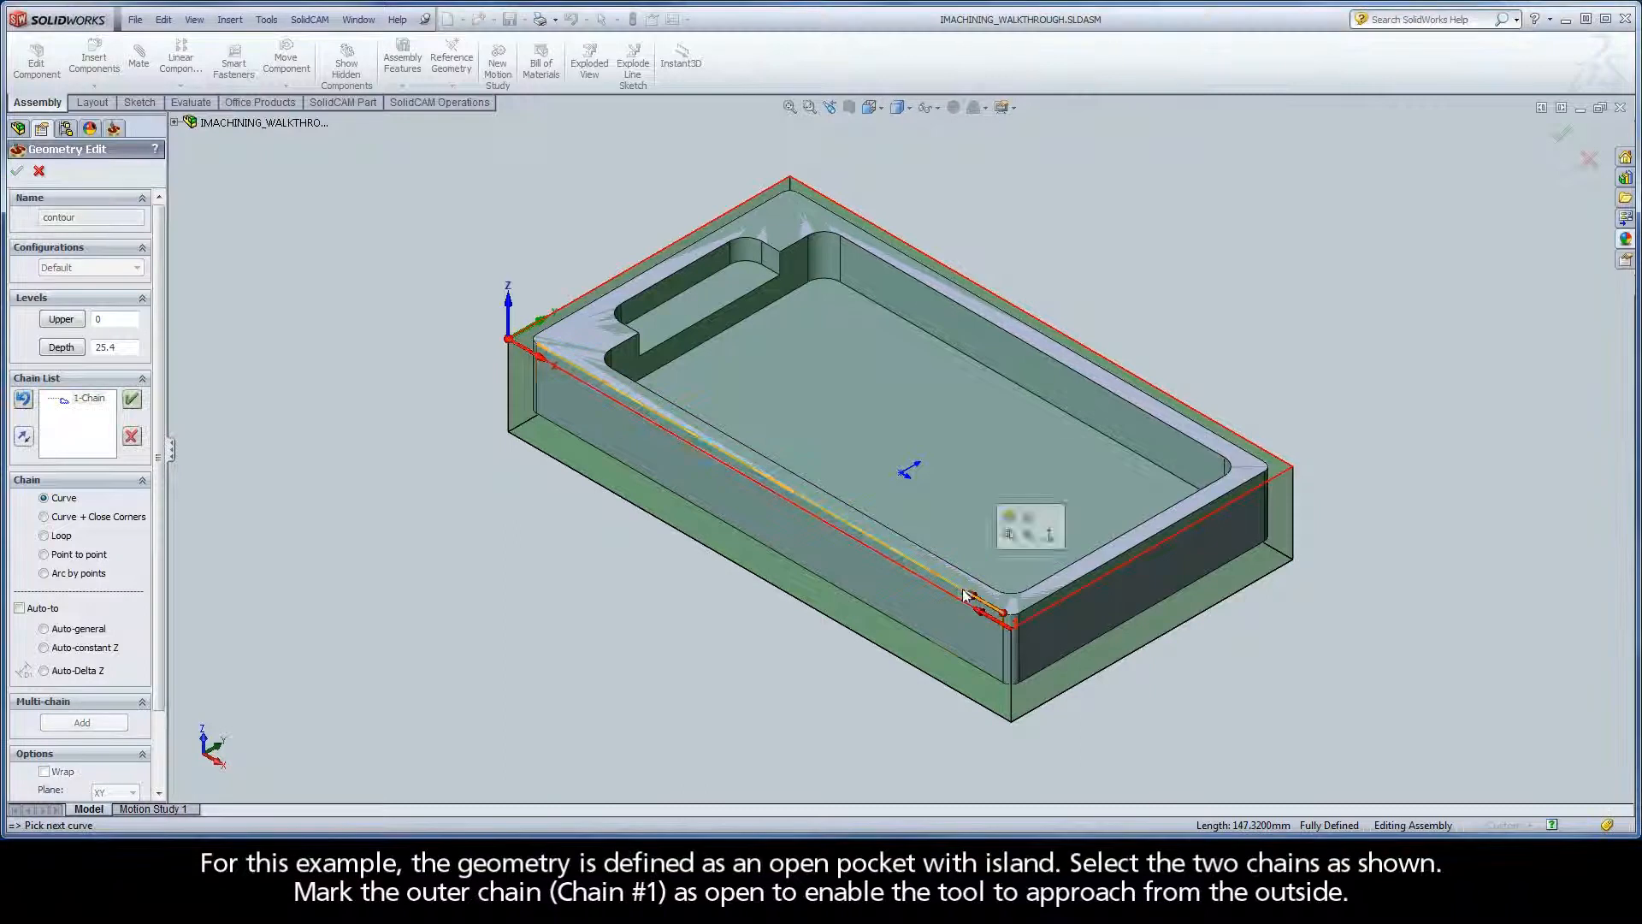
pyautogui.click(109, 650)
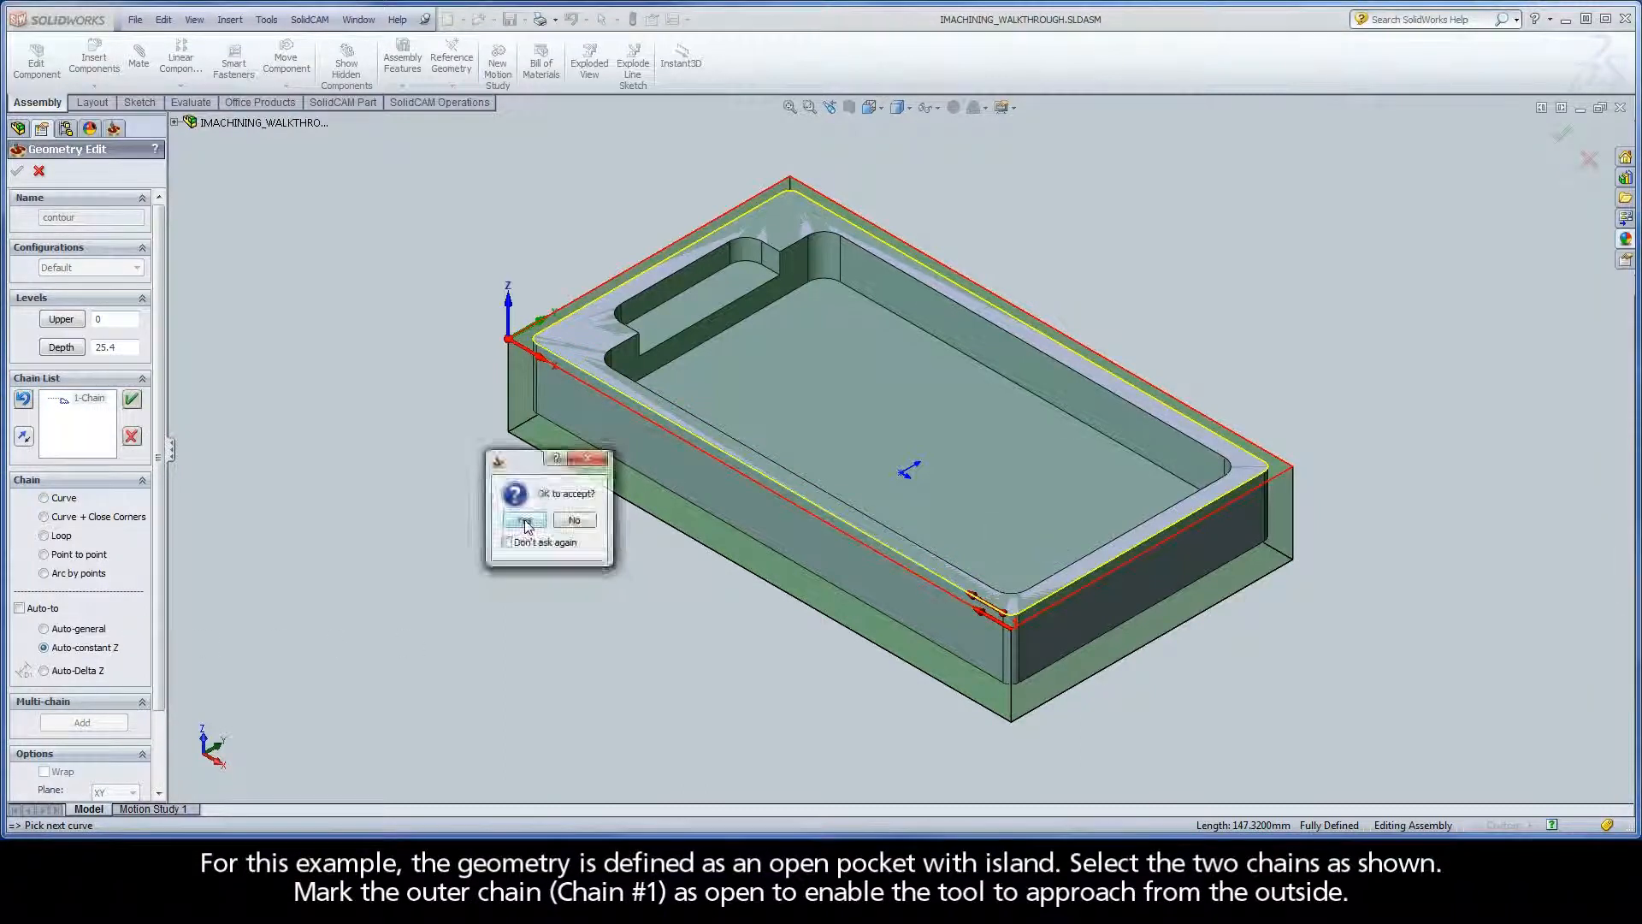
pyautogui.click(525, 520)
pyautogui.rightClick(94, 399)
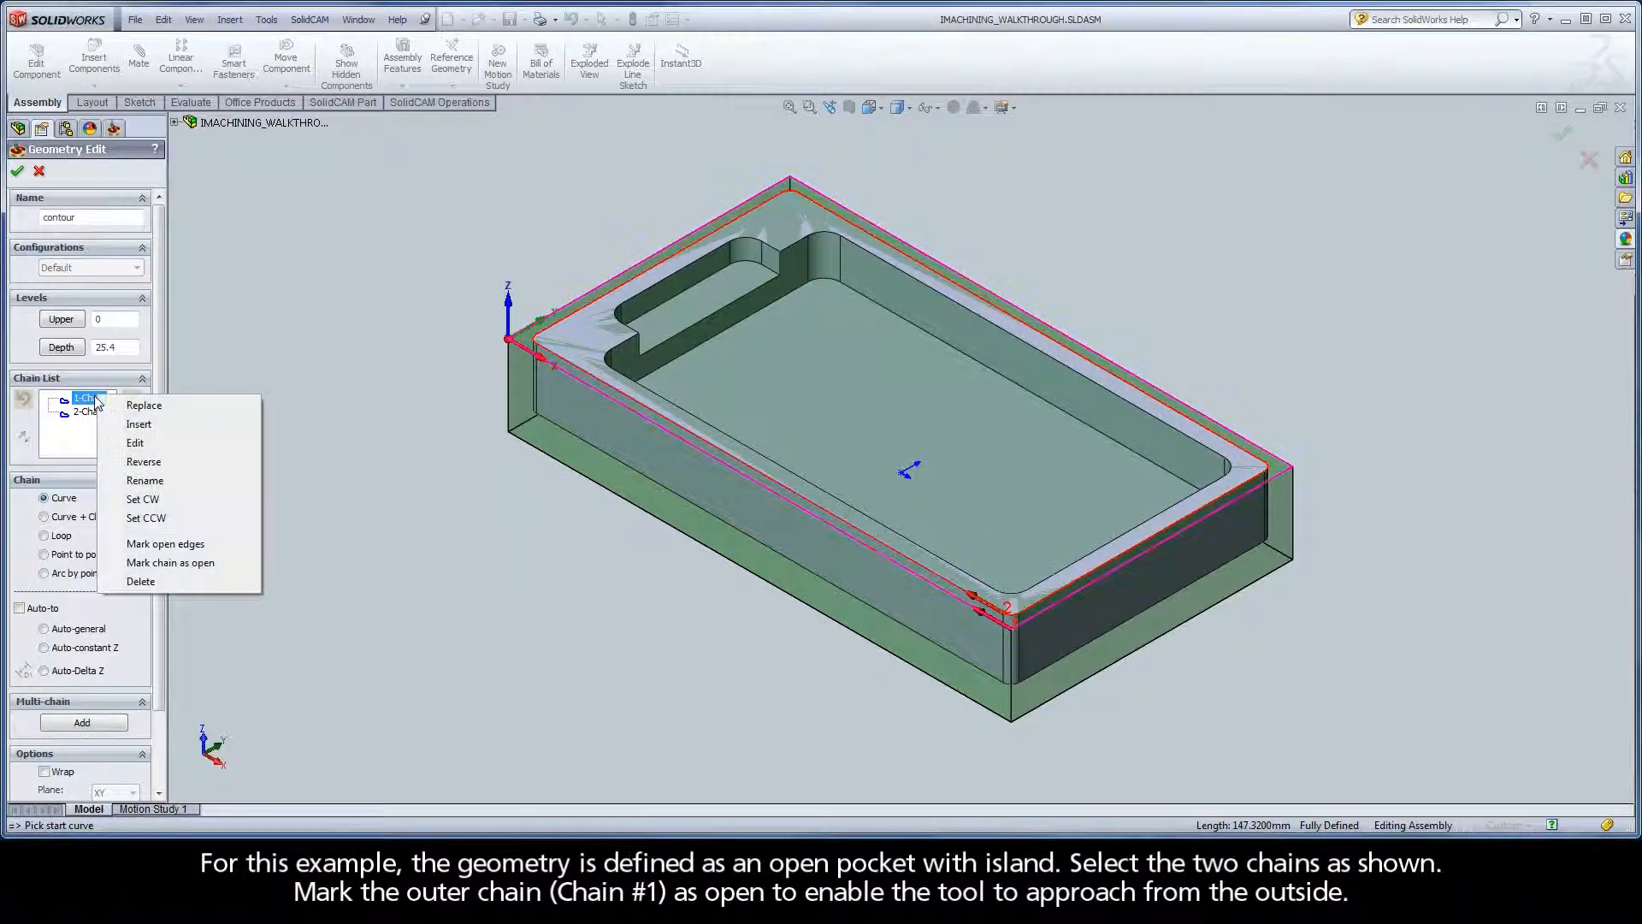
pyautogui.click(150, 562)
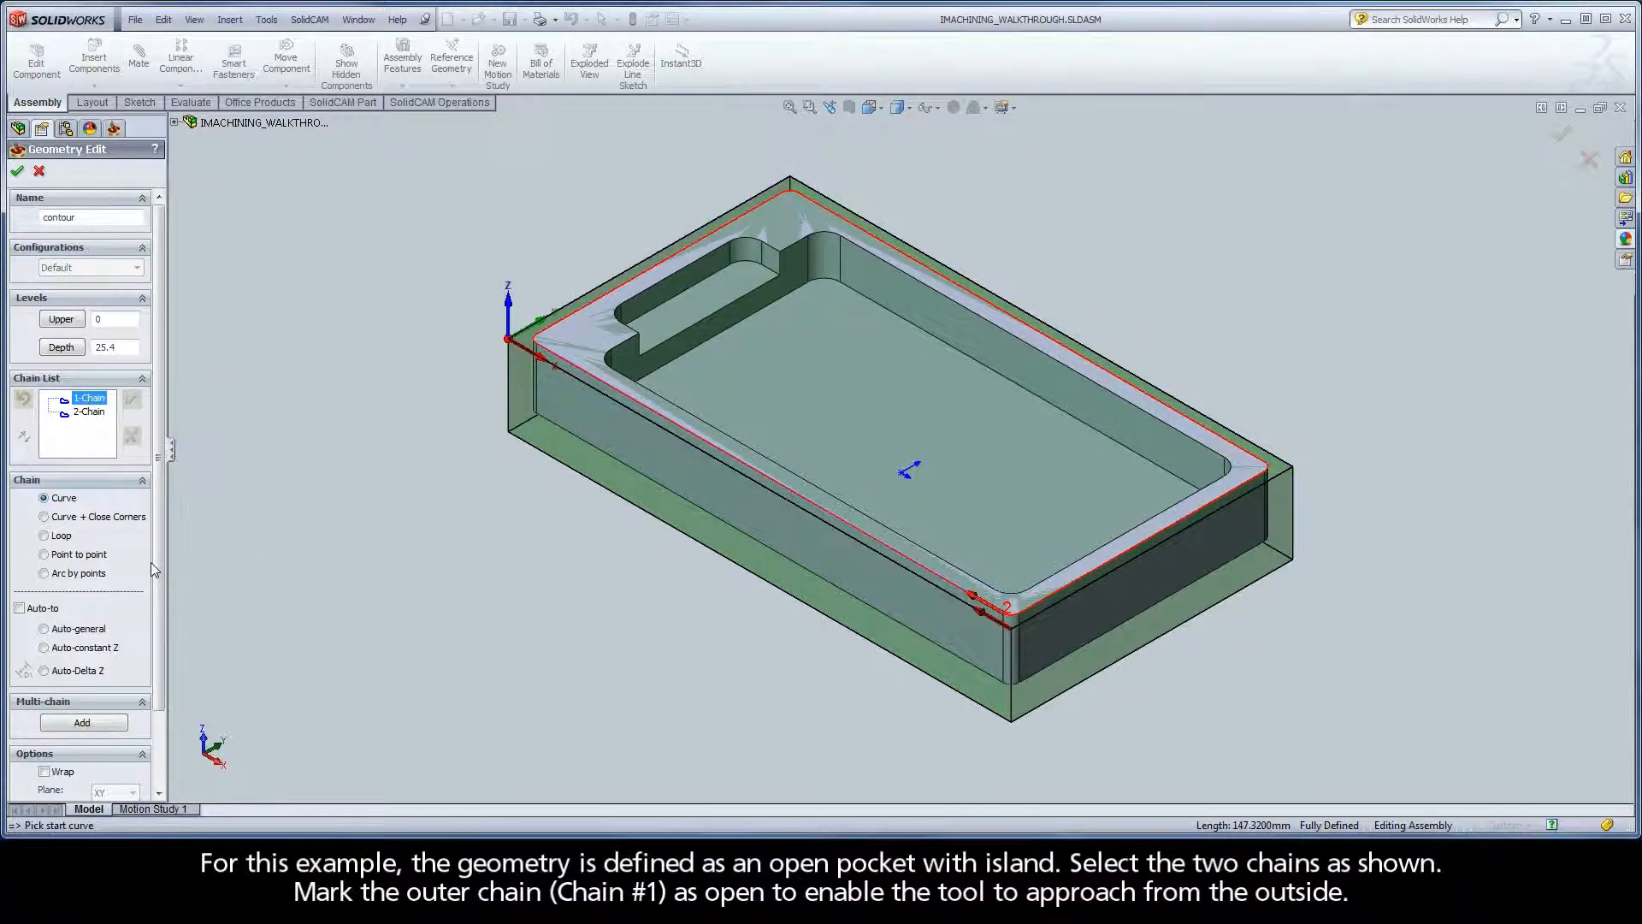
# Step: Pick the part's bottom edge as the lower machining level, accept the geometry and check the pocket depth among the operation's levels
pyautogui.click(60, 347)
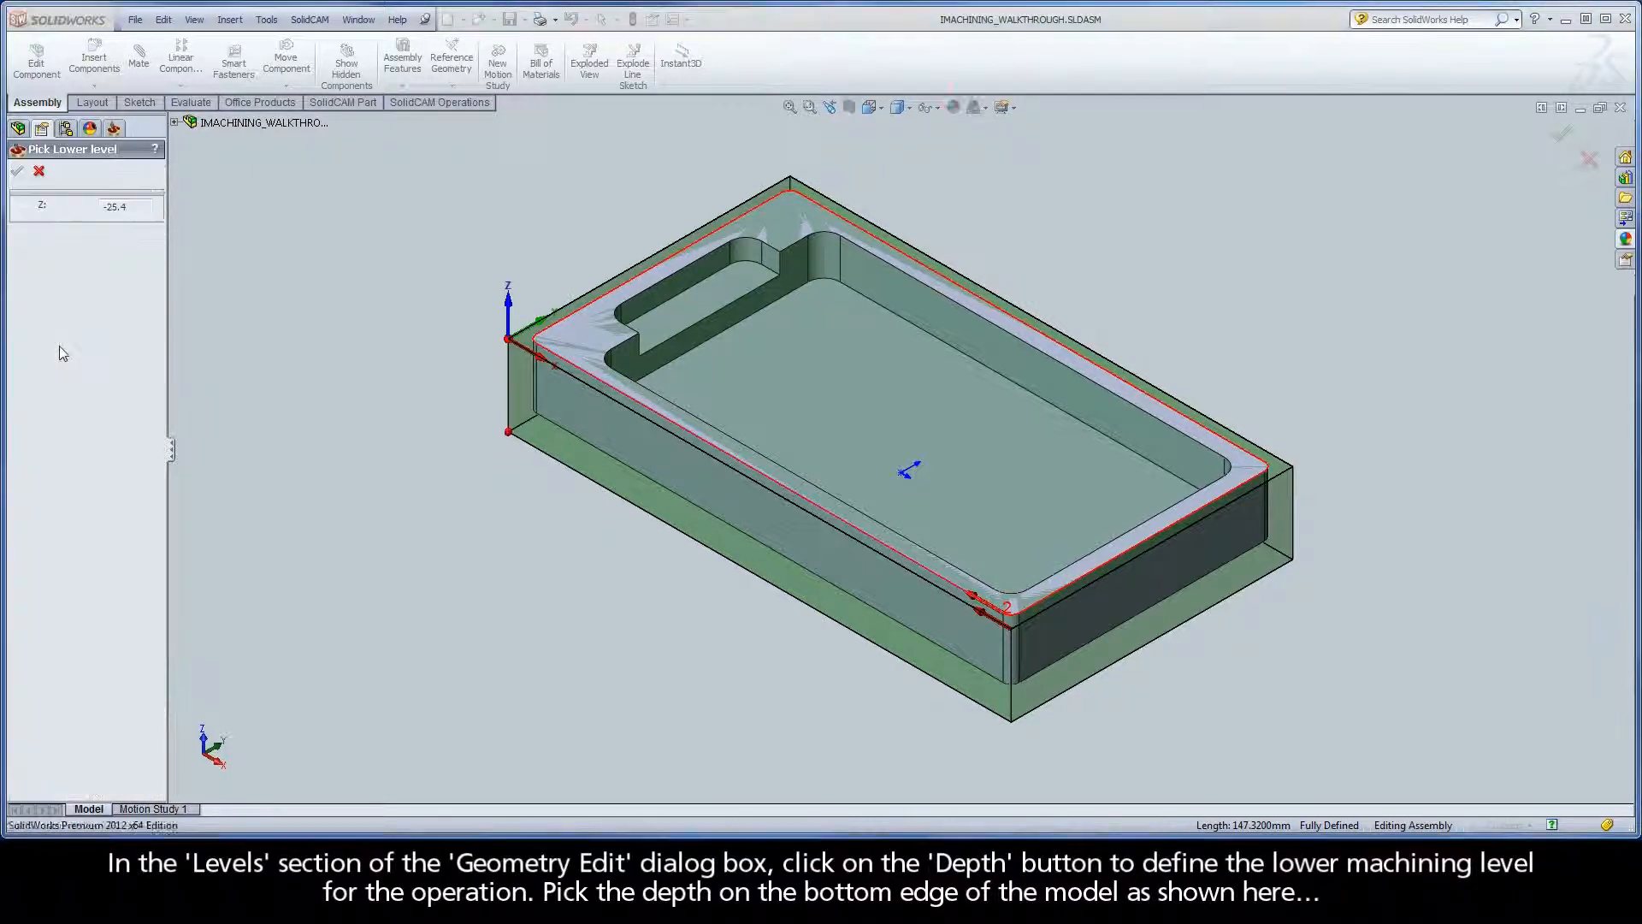
pyautogui.click(548, 419)
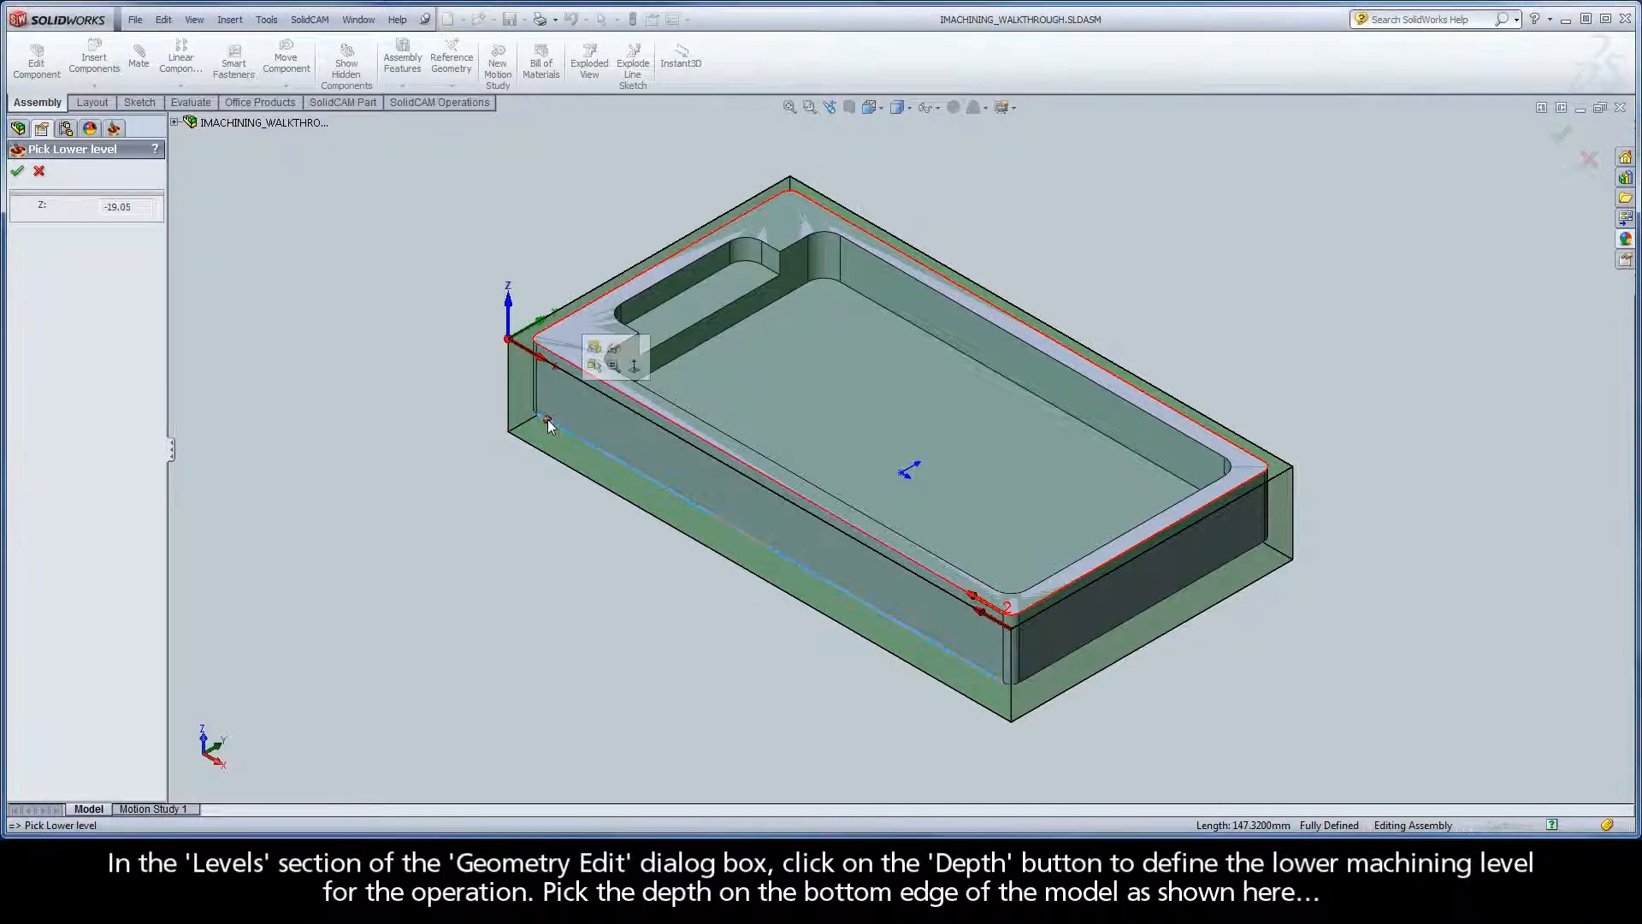
pyautogui.click(18, 172)
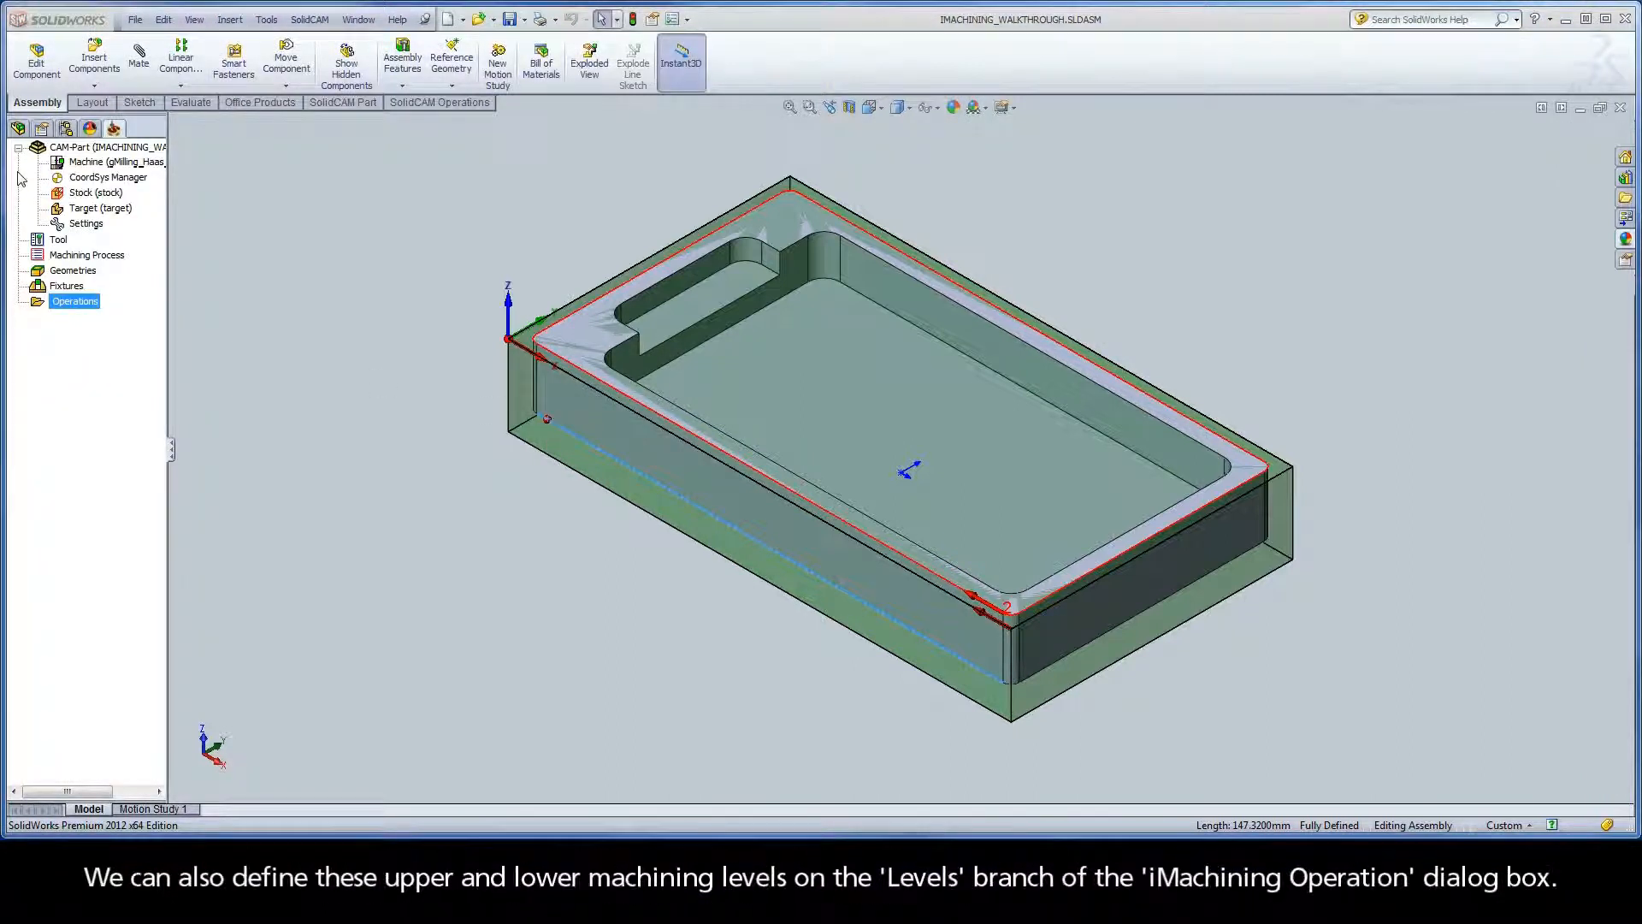
pyautogui.click(18, 172)
pyautogui.click(411, 322)
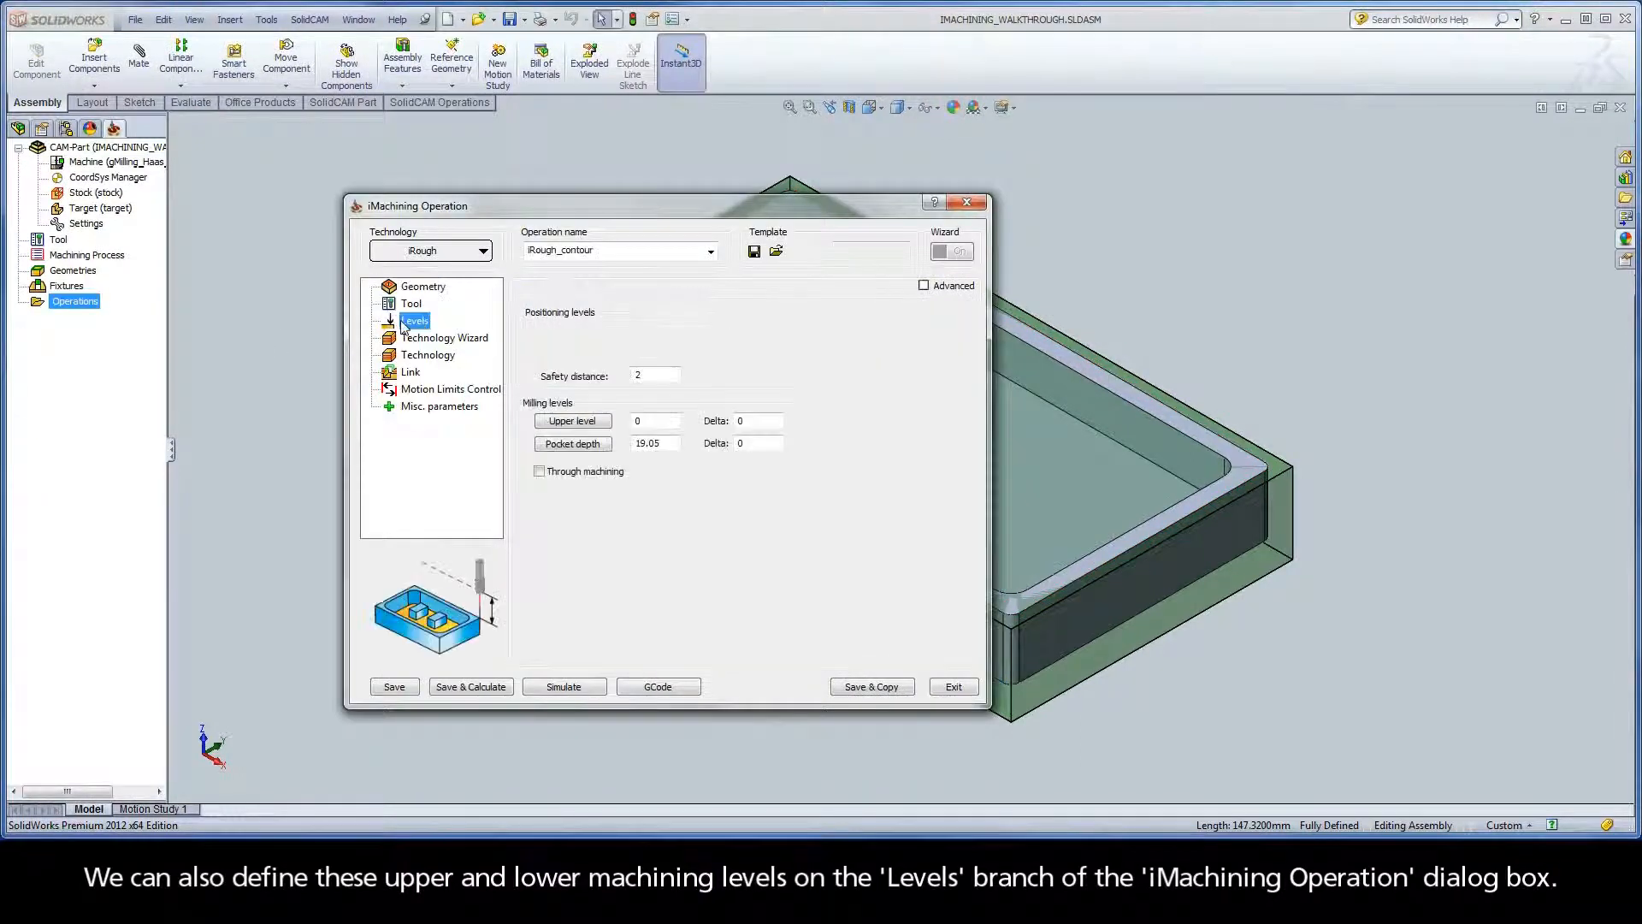
pyautogui.click(639, 444)
pyautogui.moveTo(639, 444); pyautogui.dragTo(671, 446)
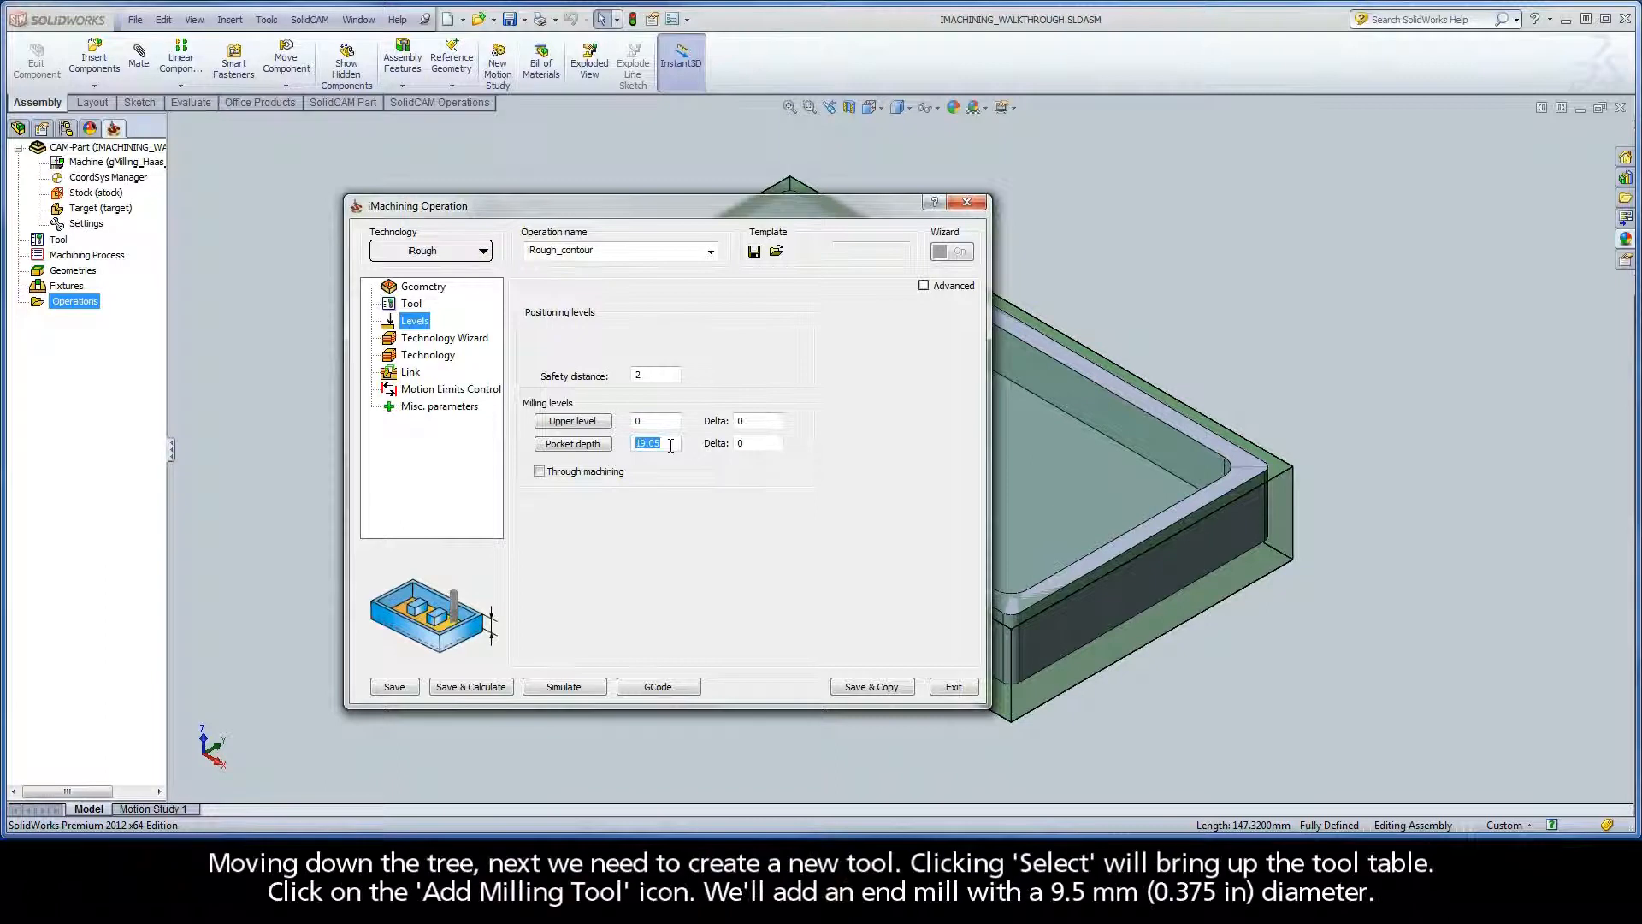
# Step: Add a new end mill for the operation with a diameter of 9.5 mm
pyautogui.click(409, 305)
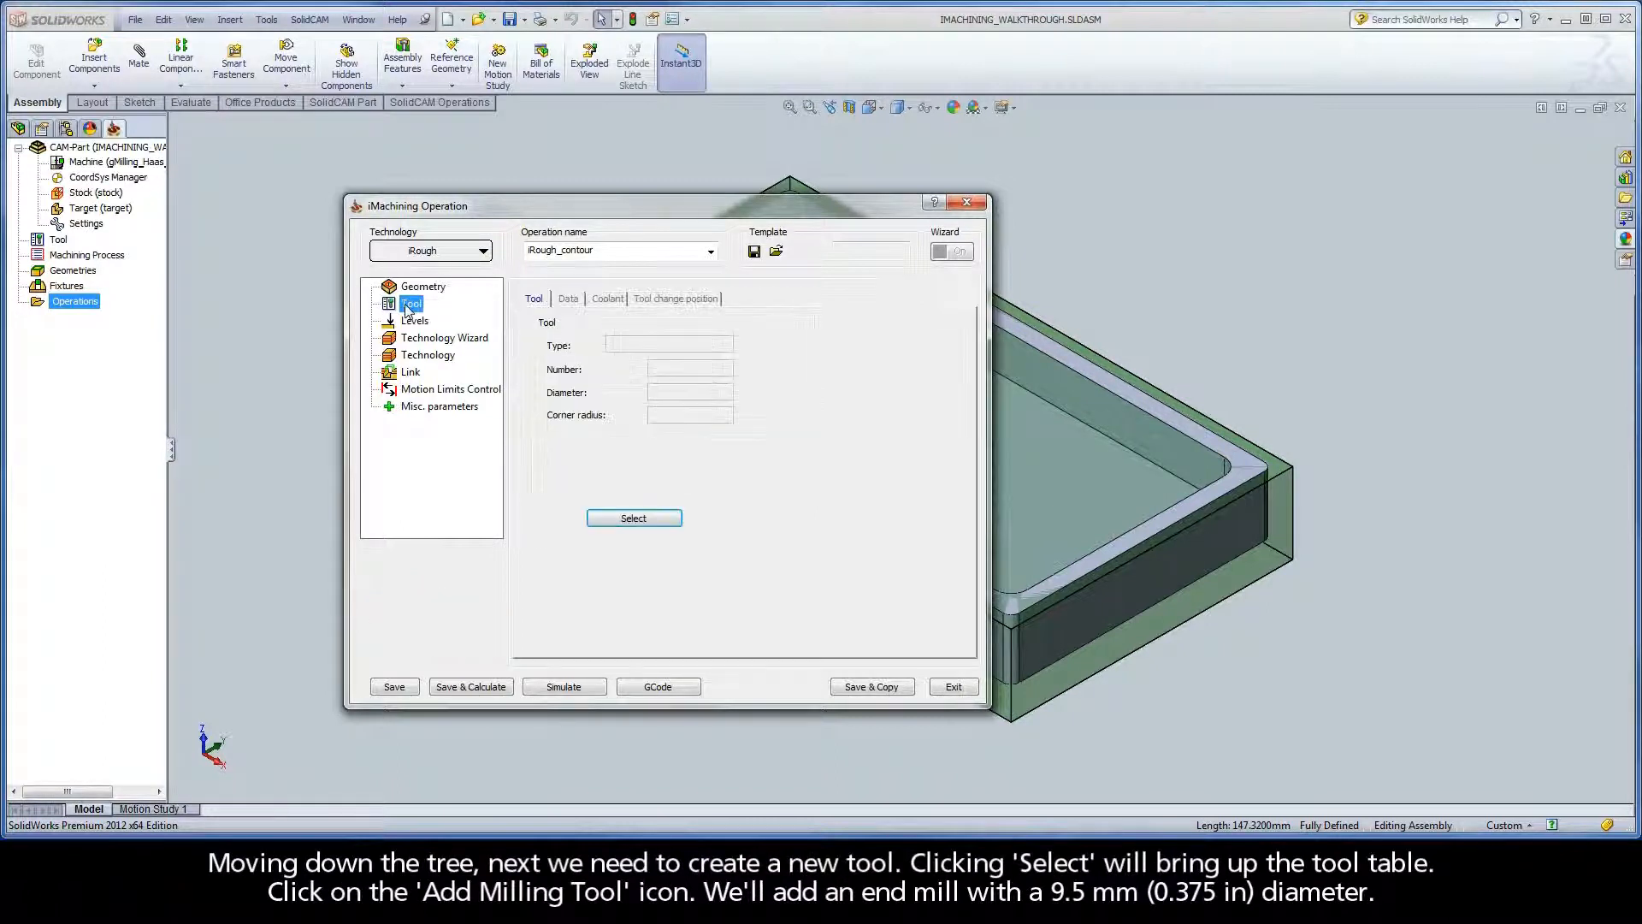
pyautogui.click(613, 518)
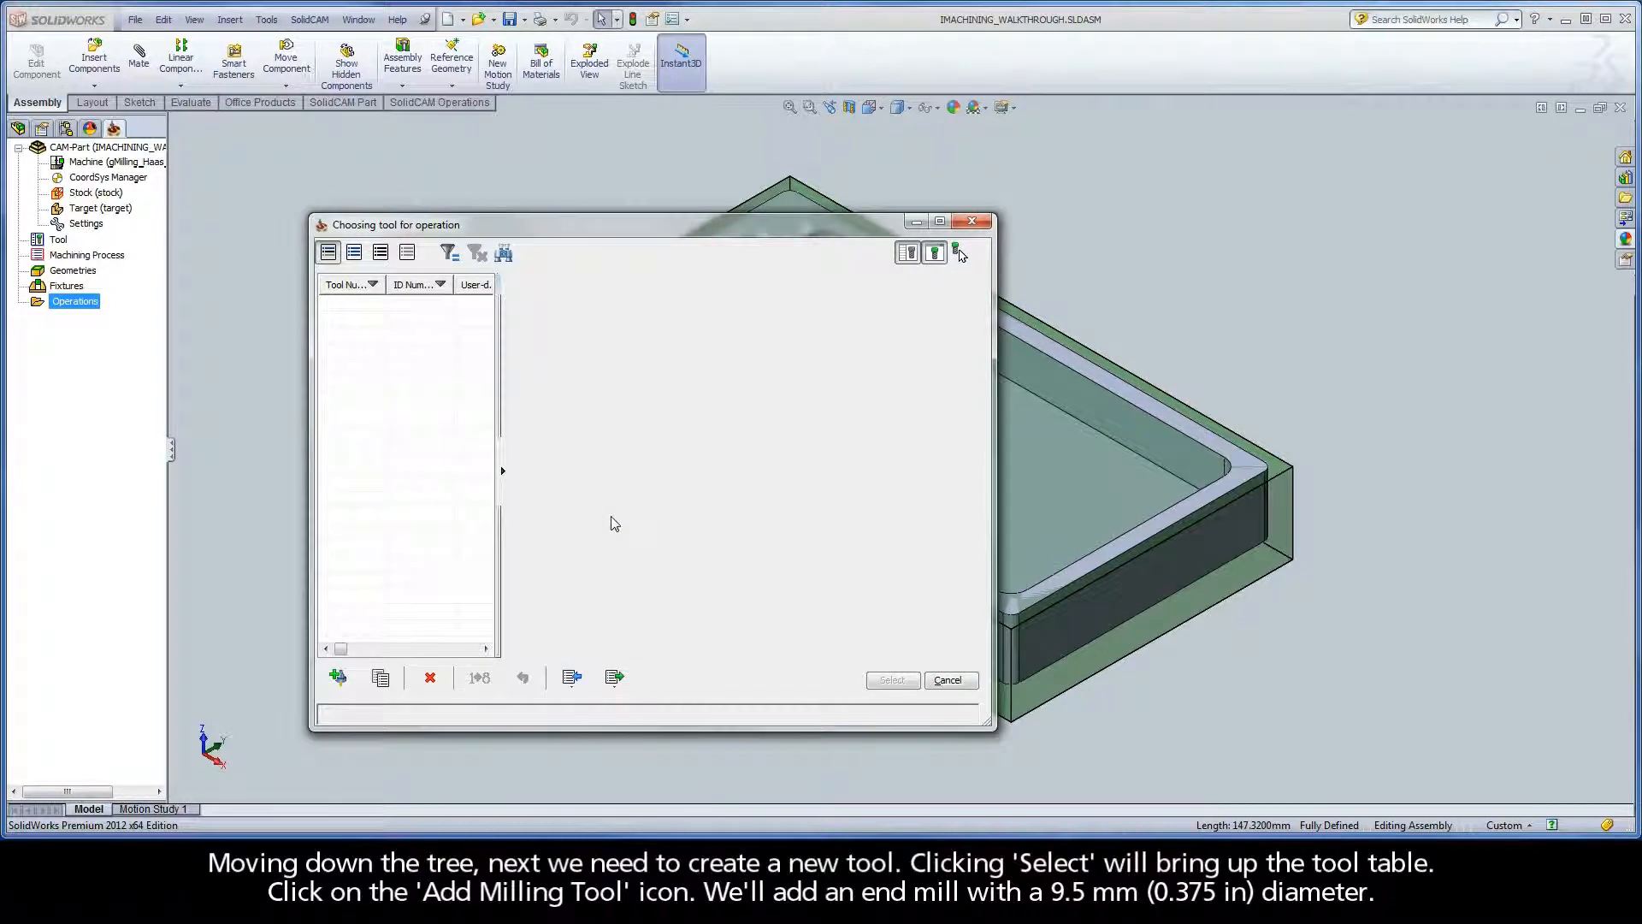
pyautogui.click(338, 678)
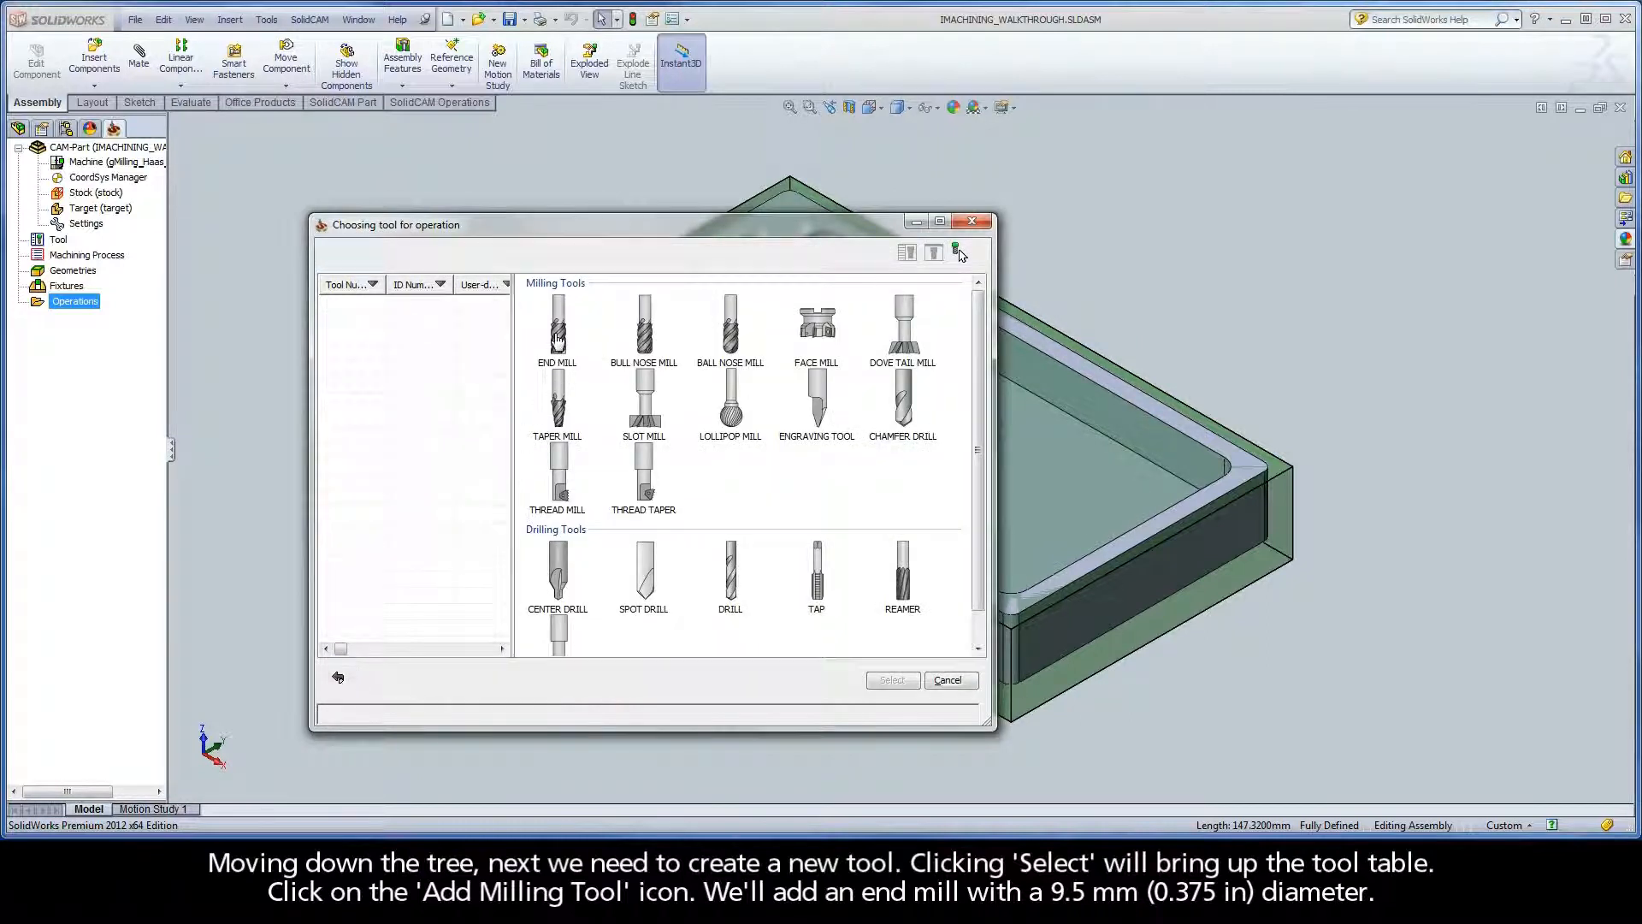
pyautogui.click(557, 339)
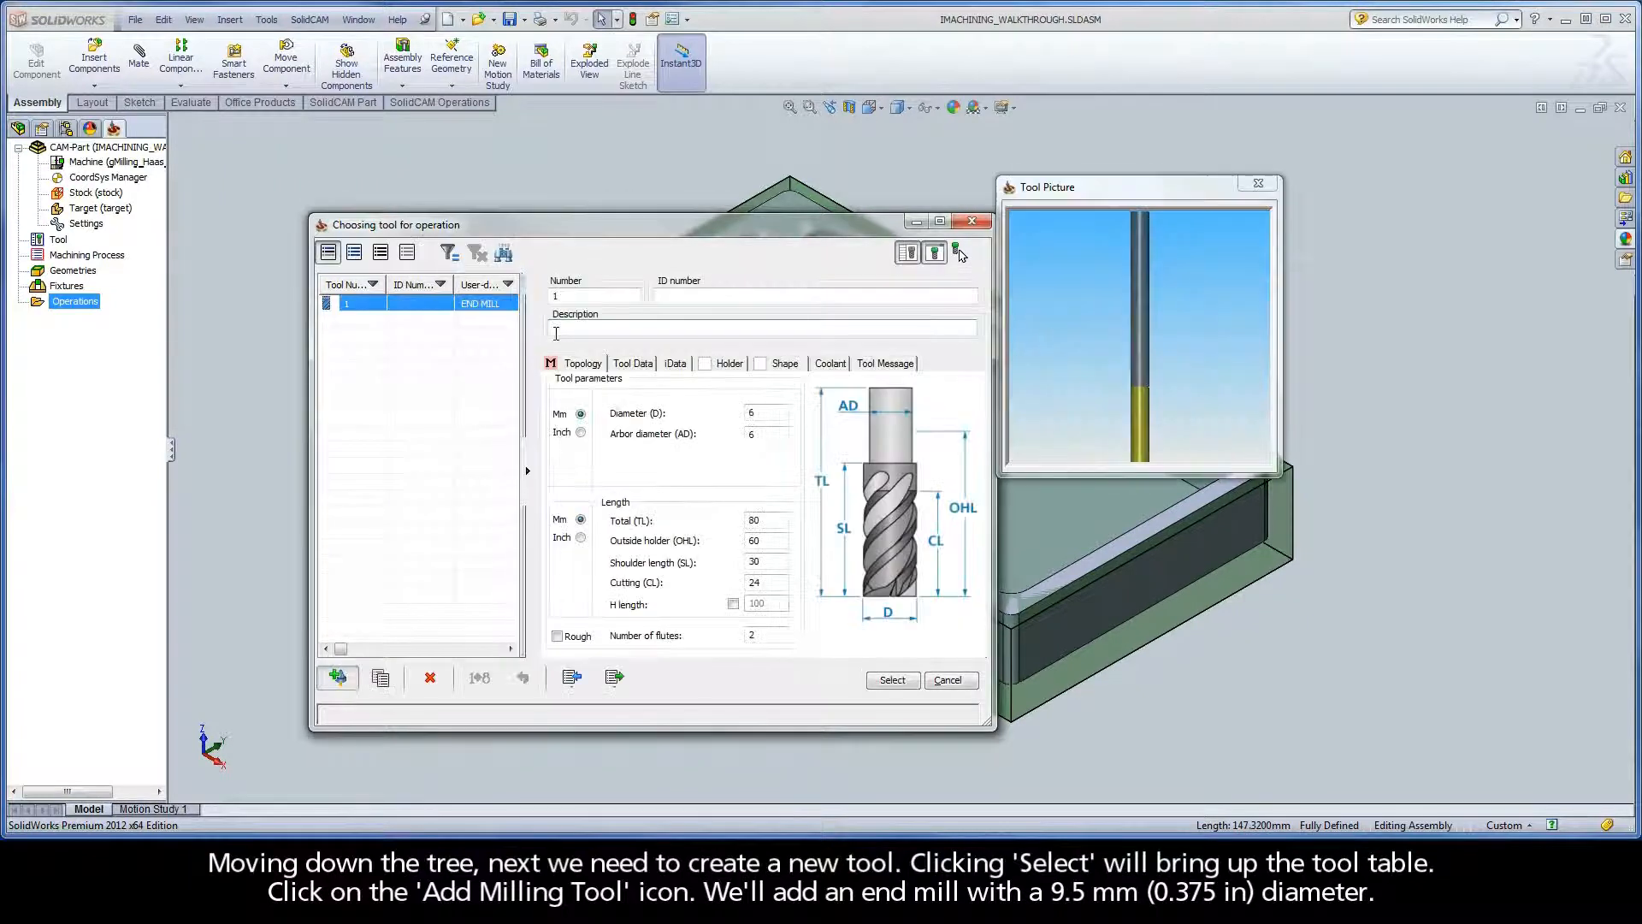
pyautogui.doubleClick(756, 414)
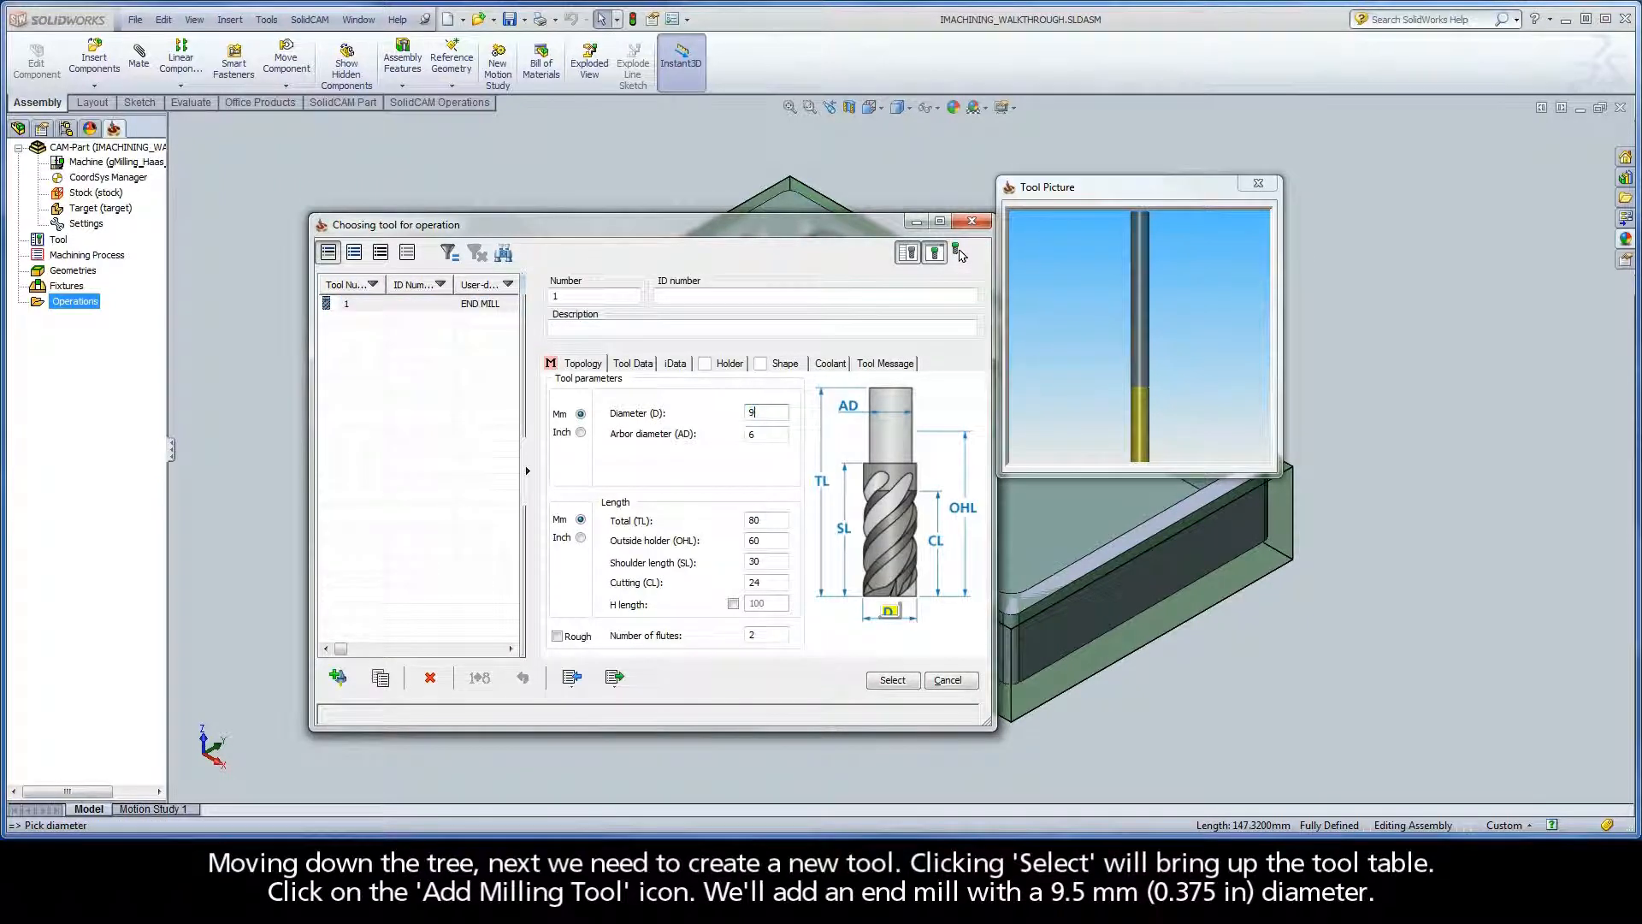
pyautogui.write('9.5')
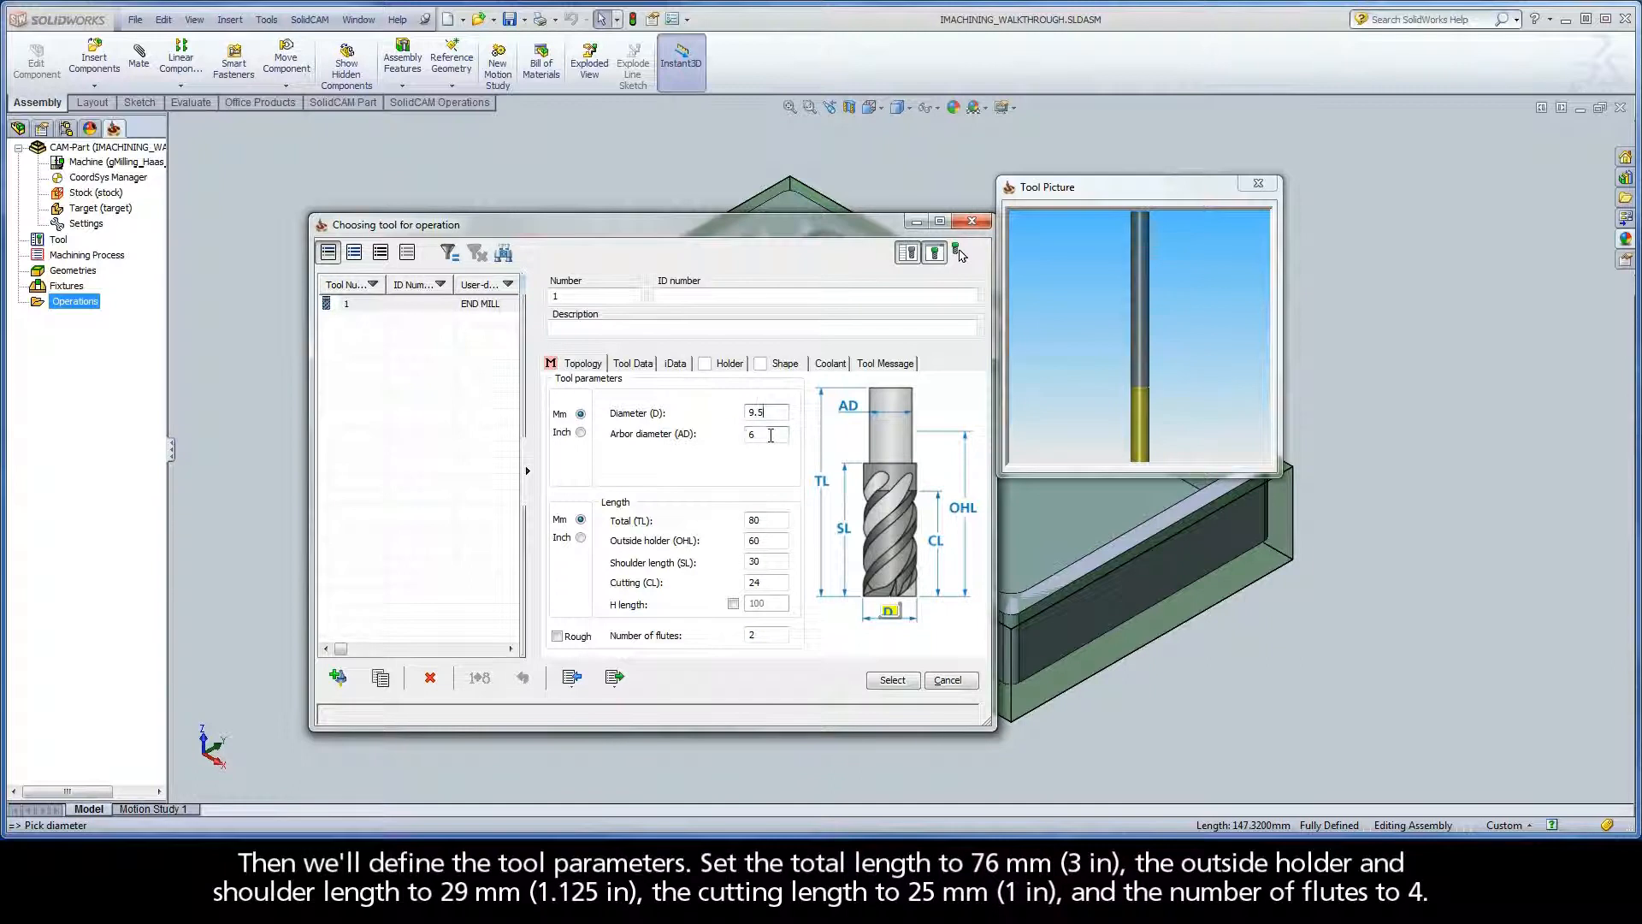
pyautogui.click(771, 436)
# Step: Set the end mill's total length to 76 mm, outside holder and shoulder lengths to 29 mm, cutting length to 25 mm, and flutes to 4
pyautogui.doubleClick(749, 520)
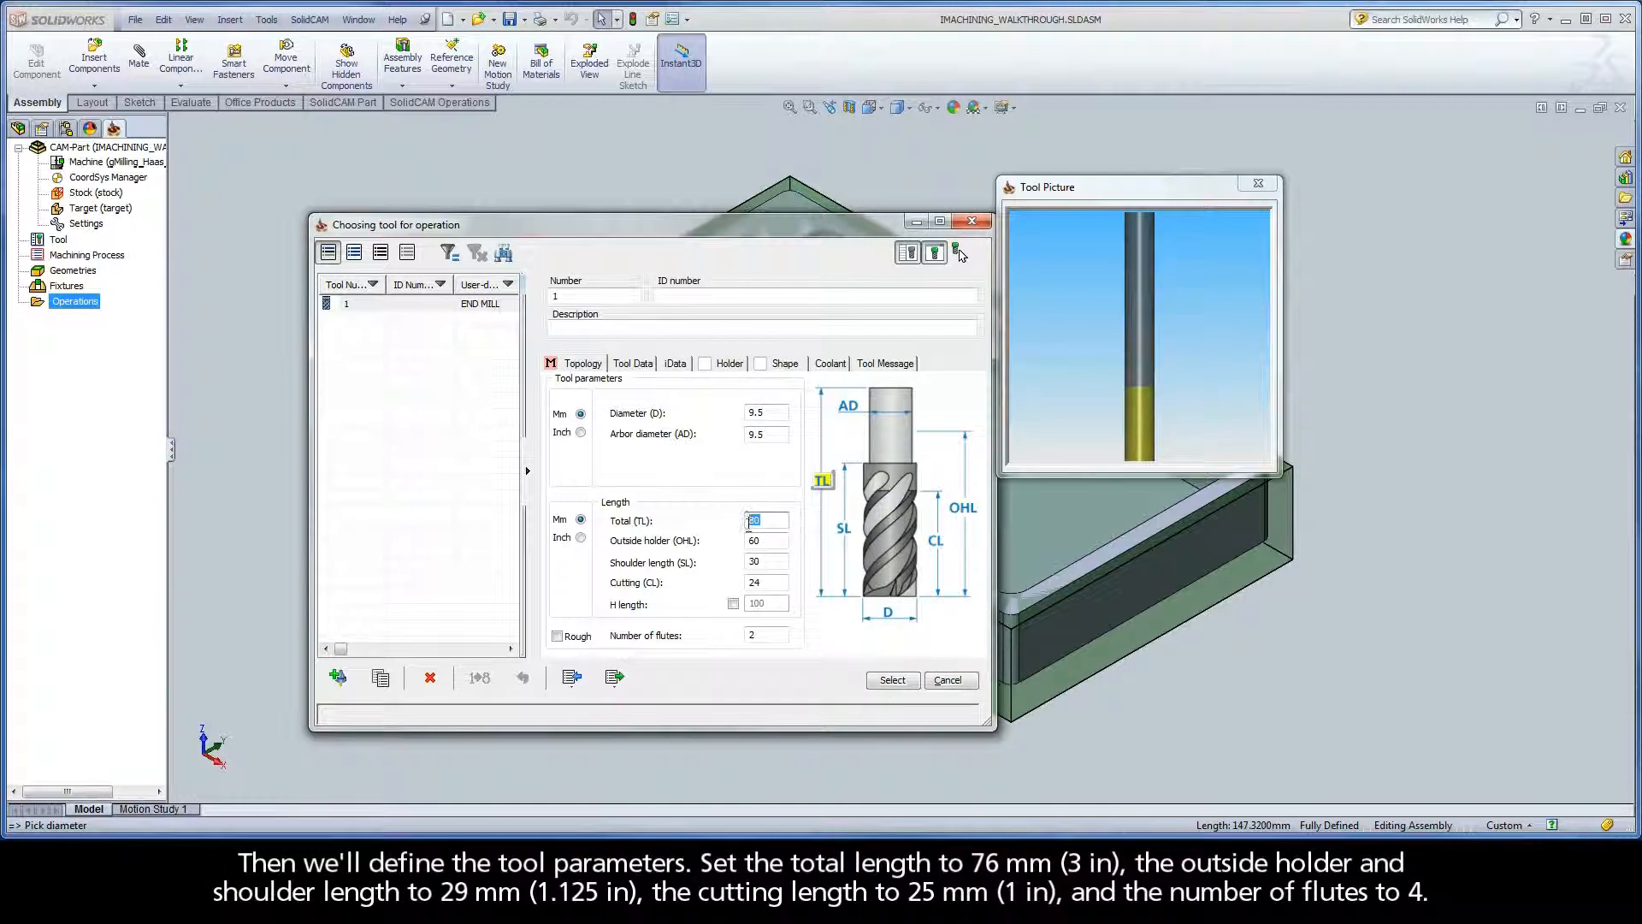
pyautogui.write('76')
pyautogui.doubleClick(752, 541)
pyautogui.write('29')
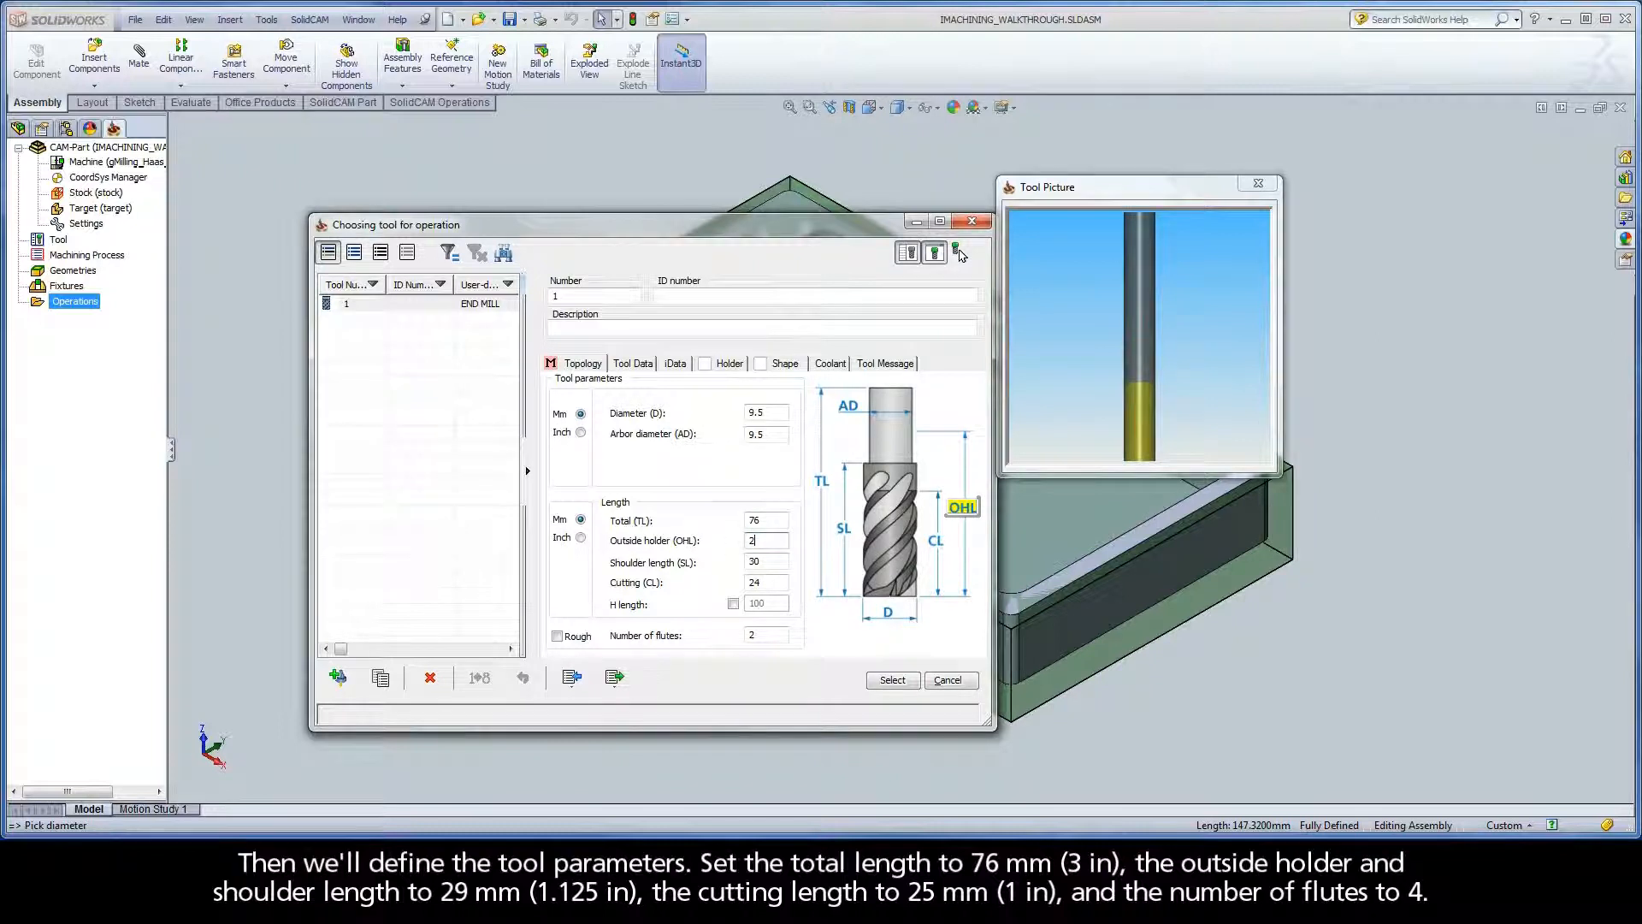
pyautogui.doubleClick(741, 563)
pyautogui.write('29')
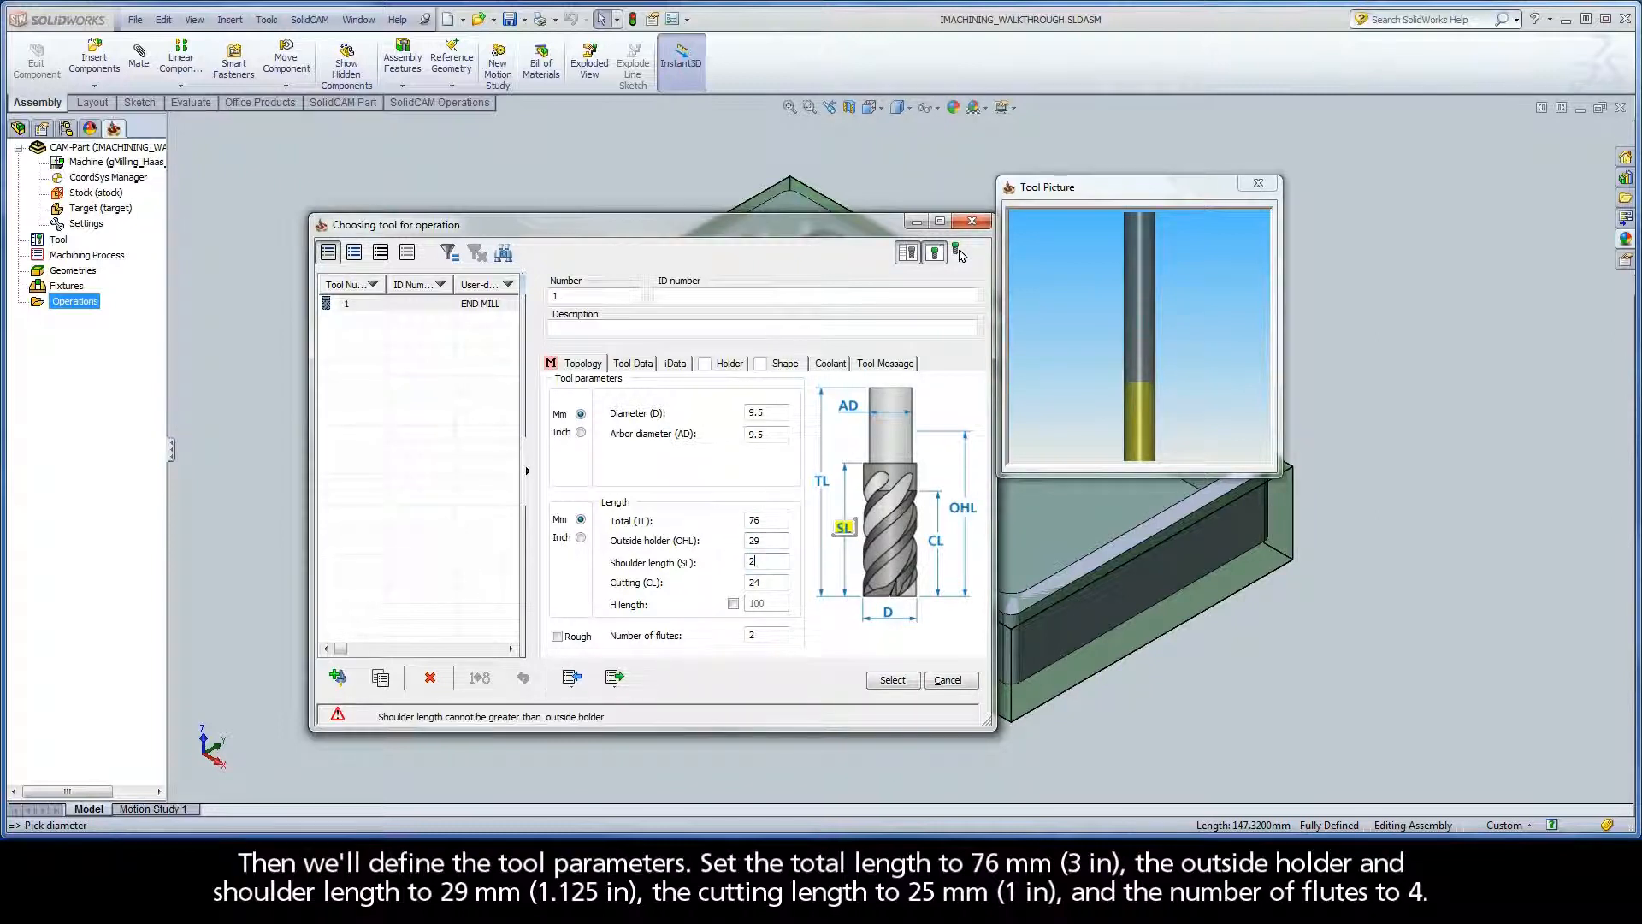
pyautogui.doubleClick(737, 585)
pyautogui.write('25')
pyautogui.doubleClick(753, 635)
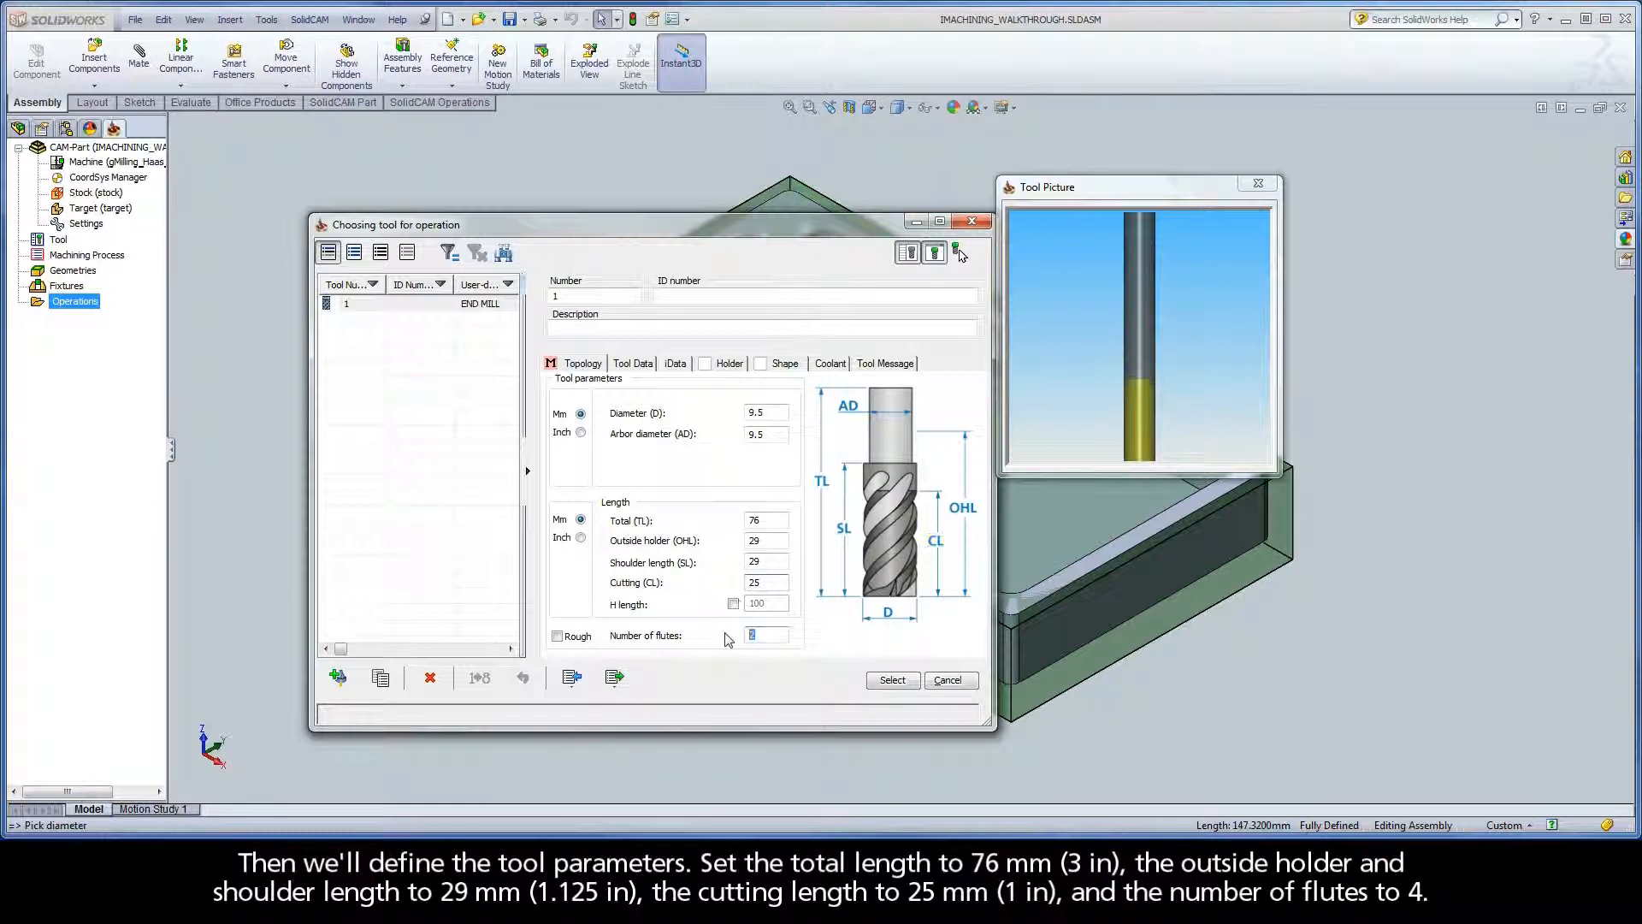
pyautogui.write('4')
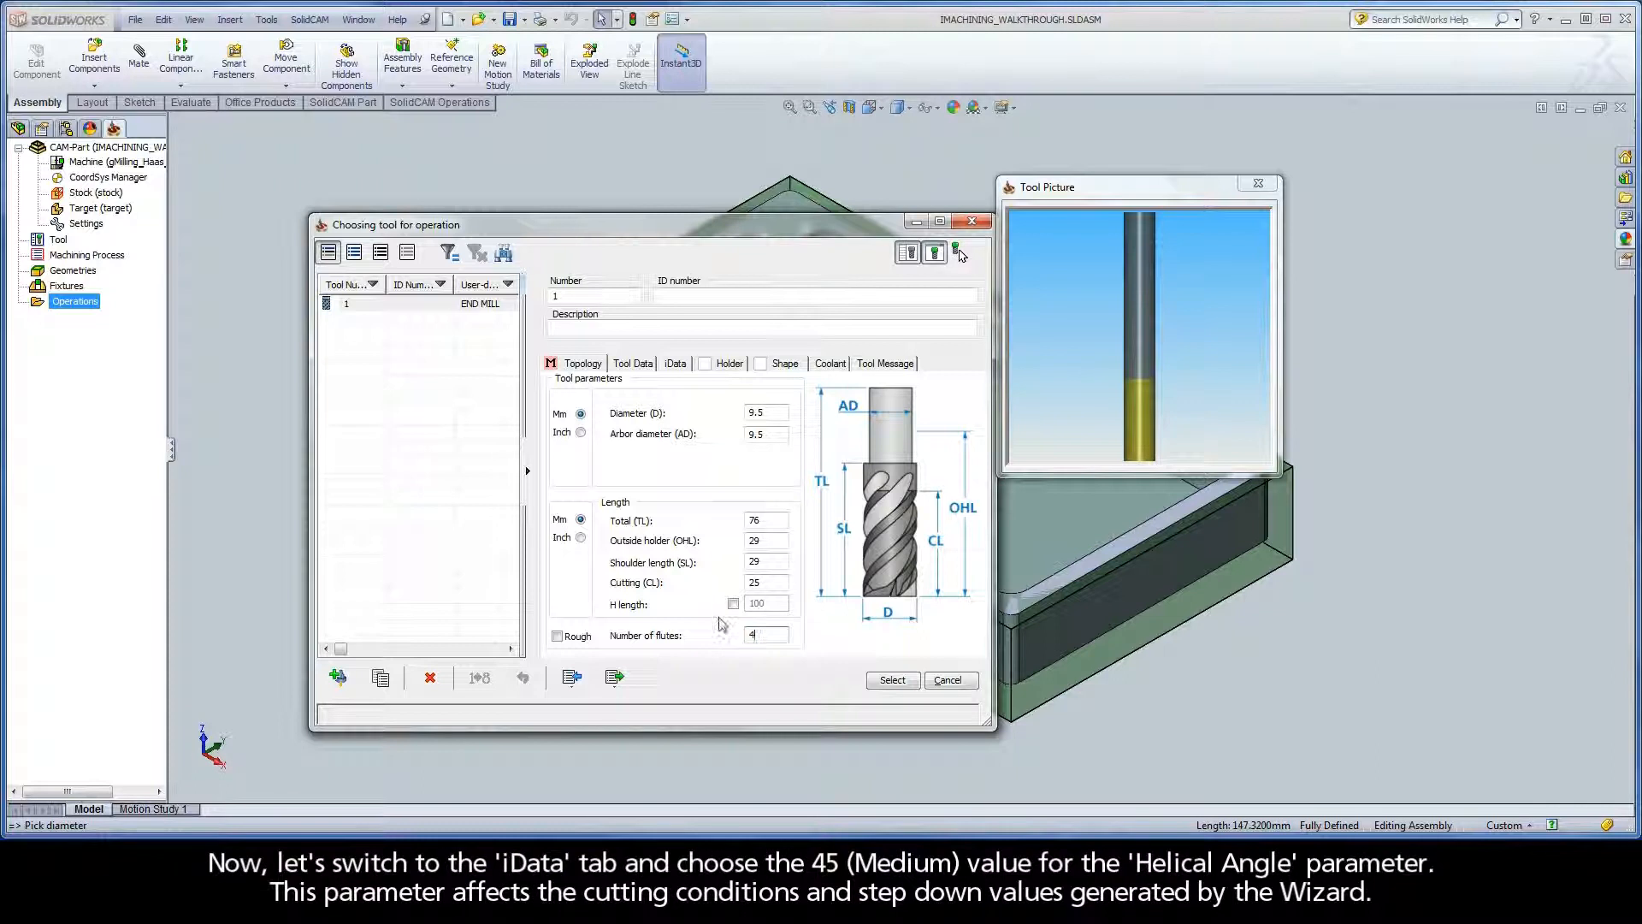
# Step: Set the end mill's helical angle to 45 (Medium) in its iData and select the tool for the operation
pyautogui.click(675, 366)
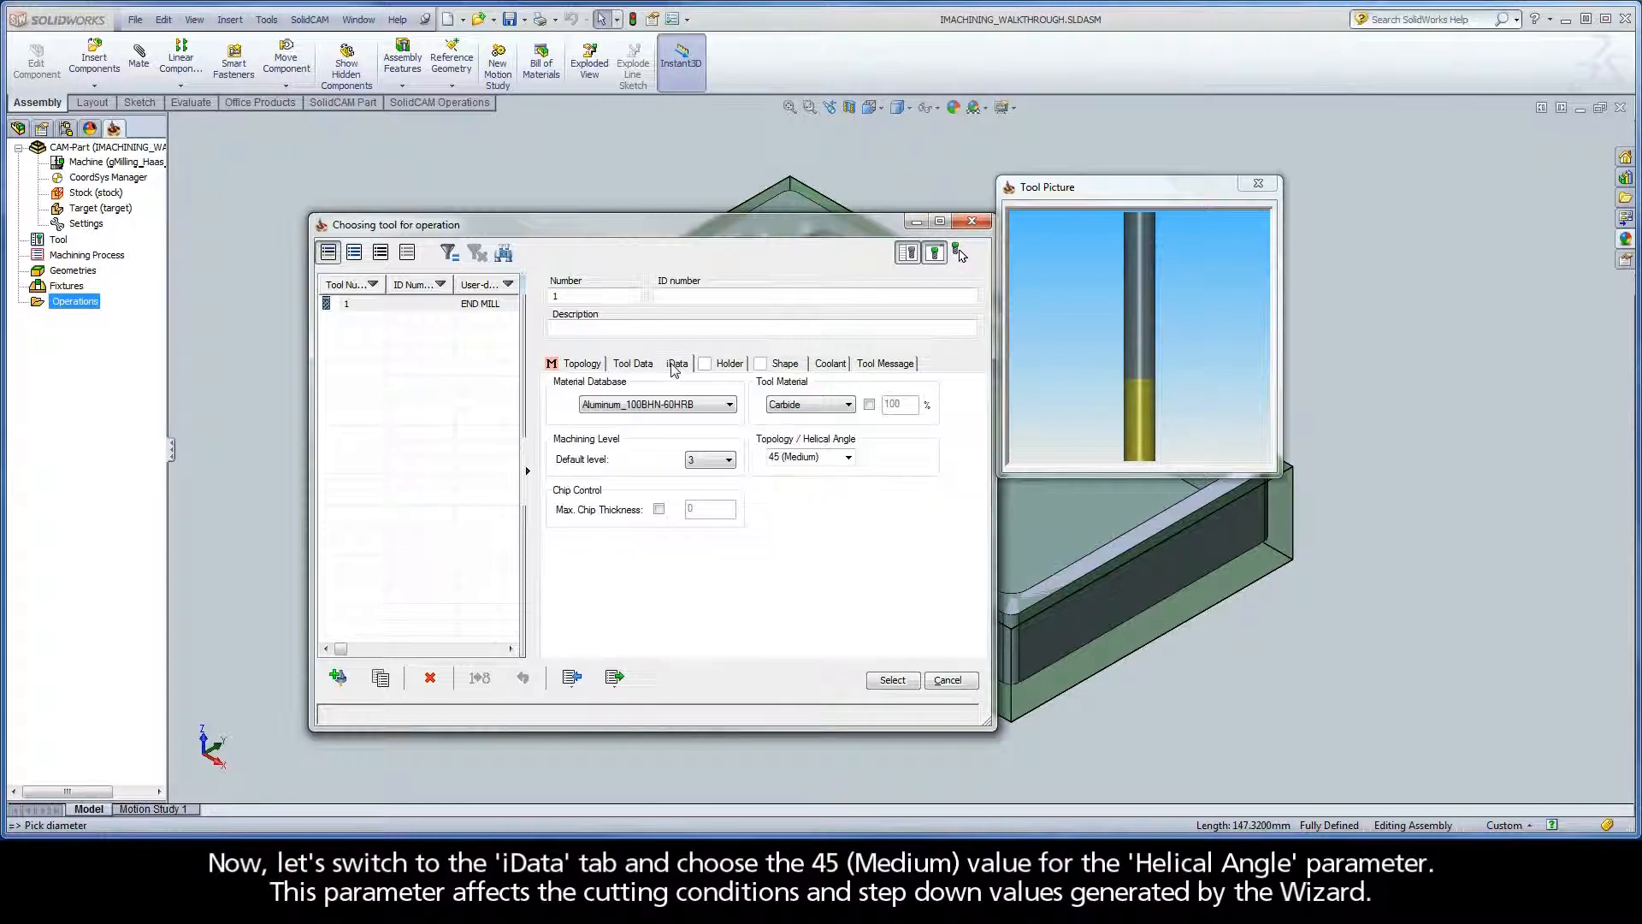
pyautogui.click(848, 458)
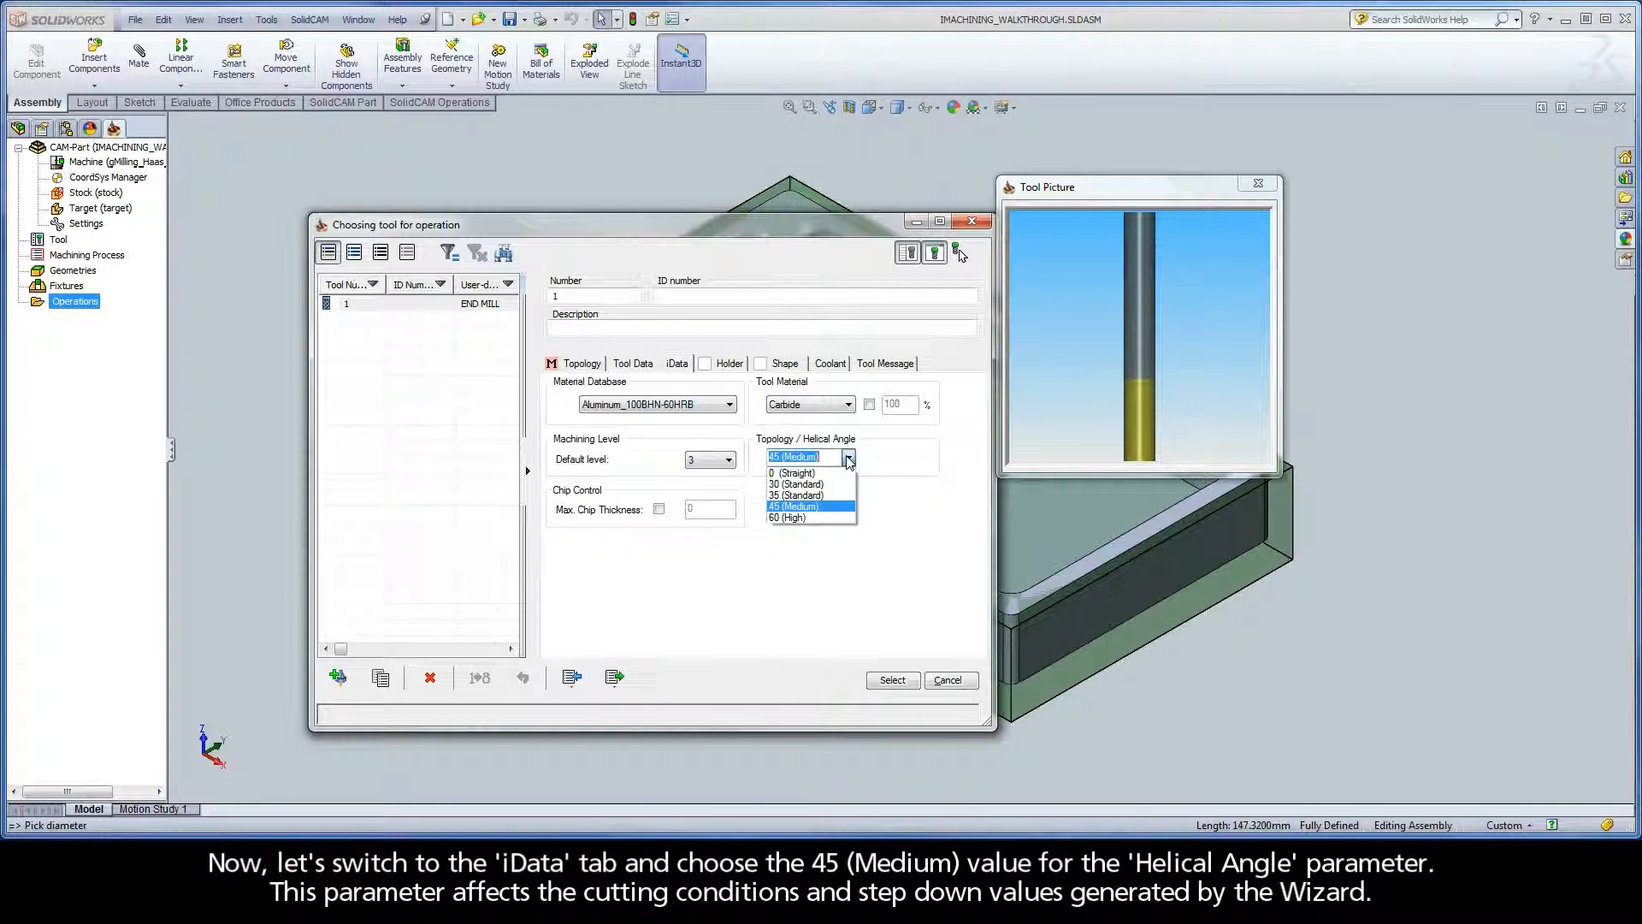
pyautogui.click(820, 506)
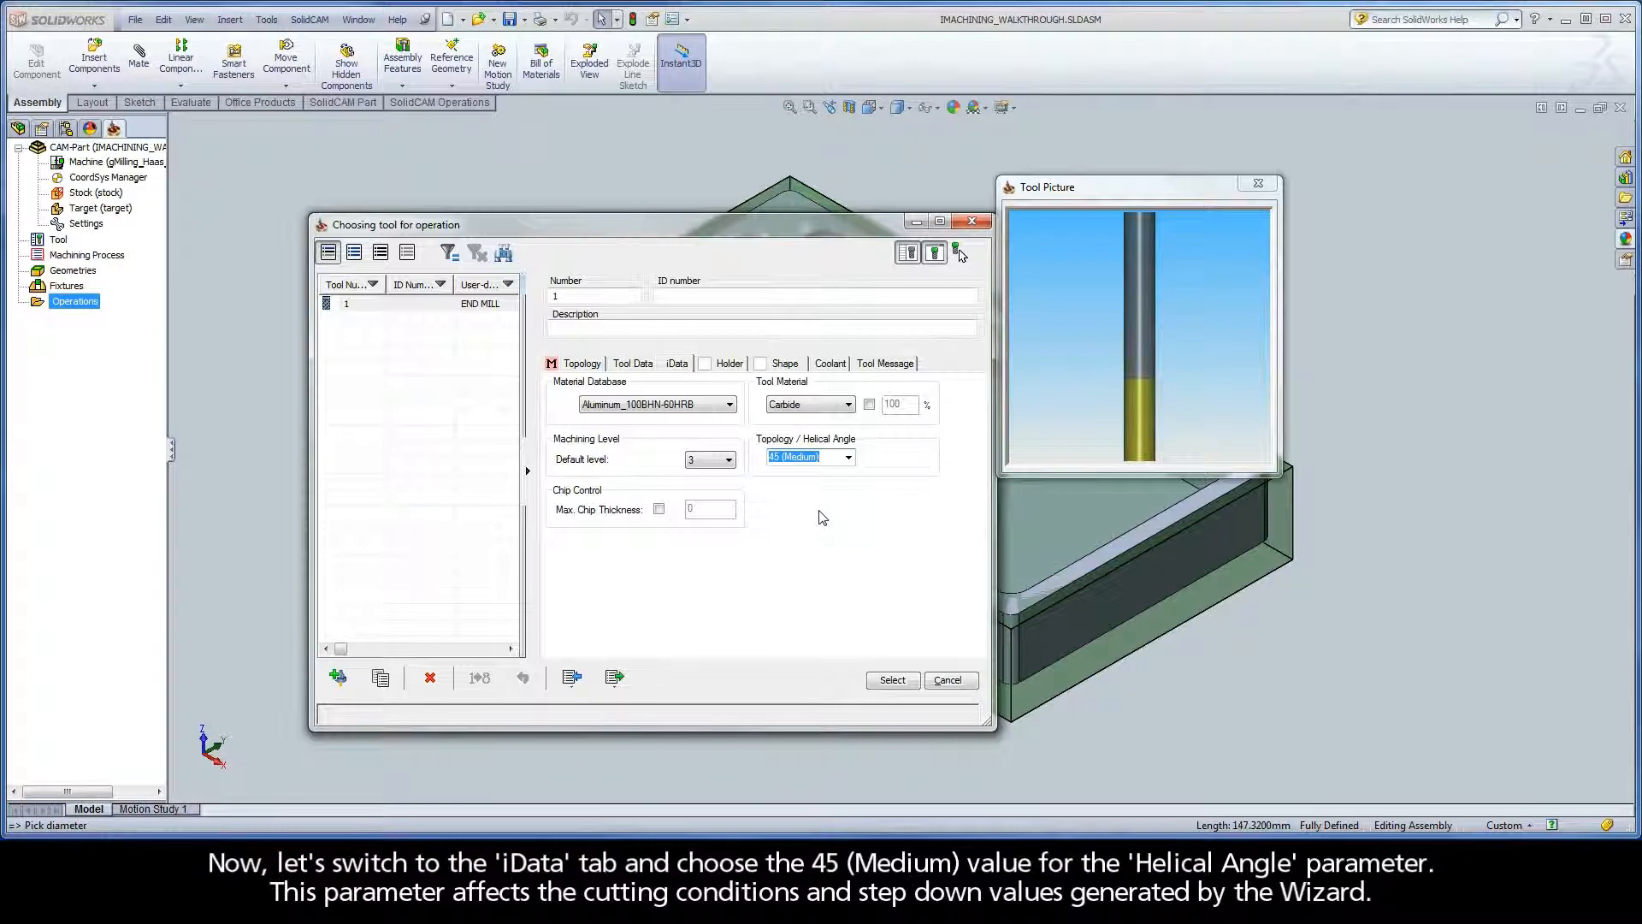
pyautogui.click(892, 680)
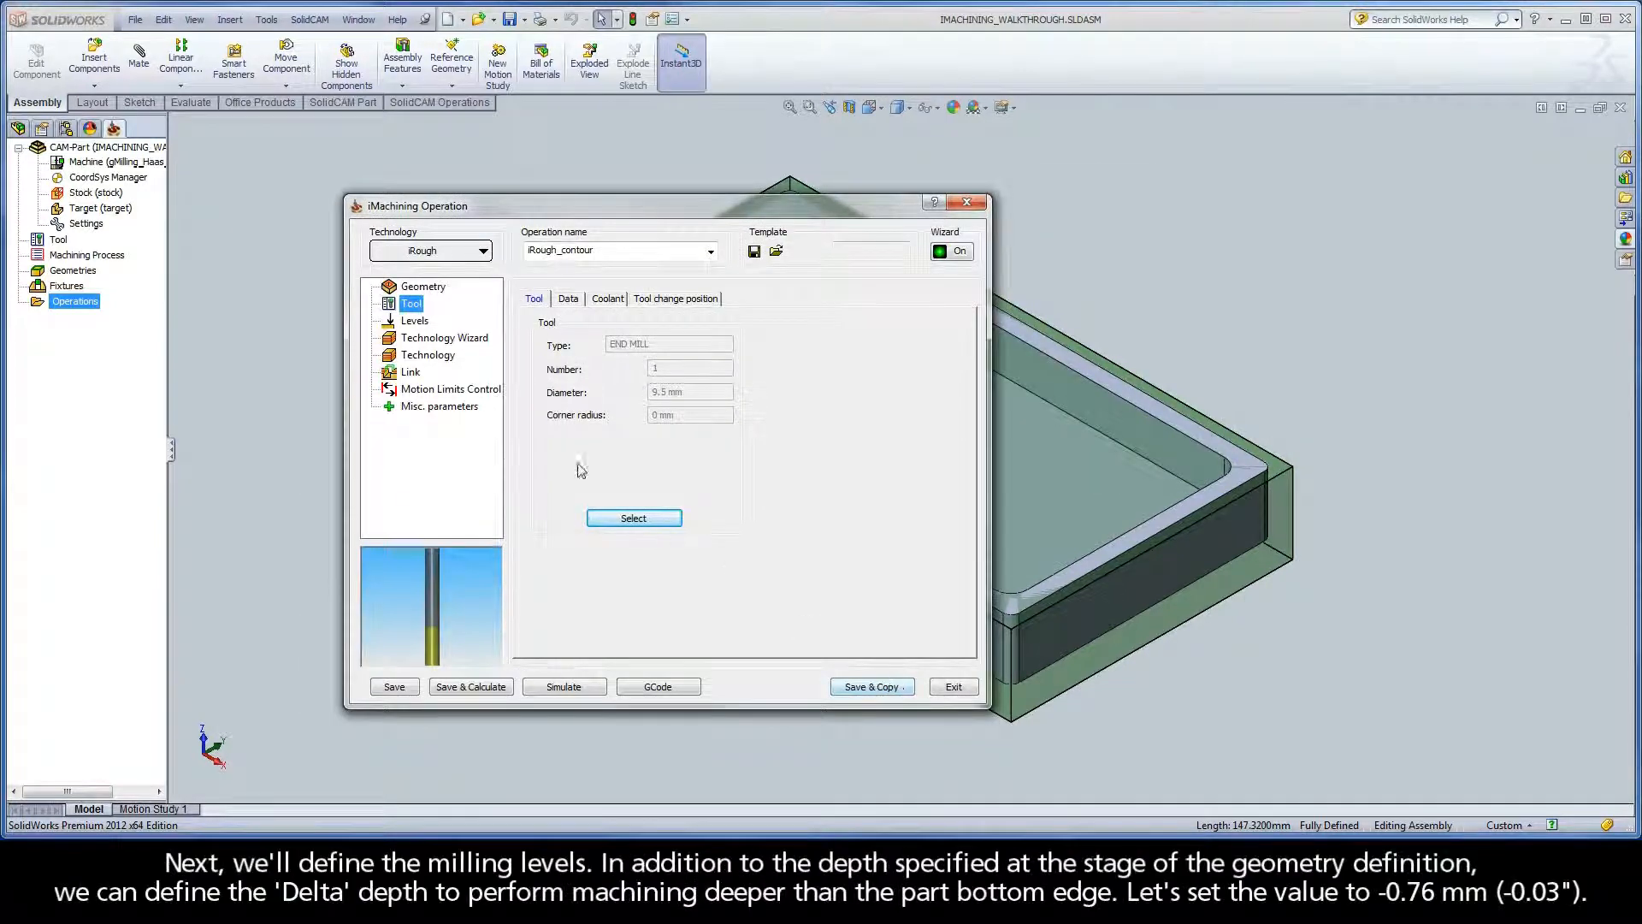
# Step: Set the pocket depth's Delta to -0.76 mm in the operation's milling levels
pyautogui.click(415, 328)
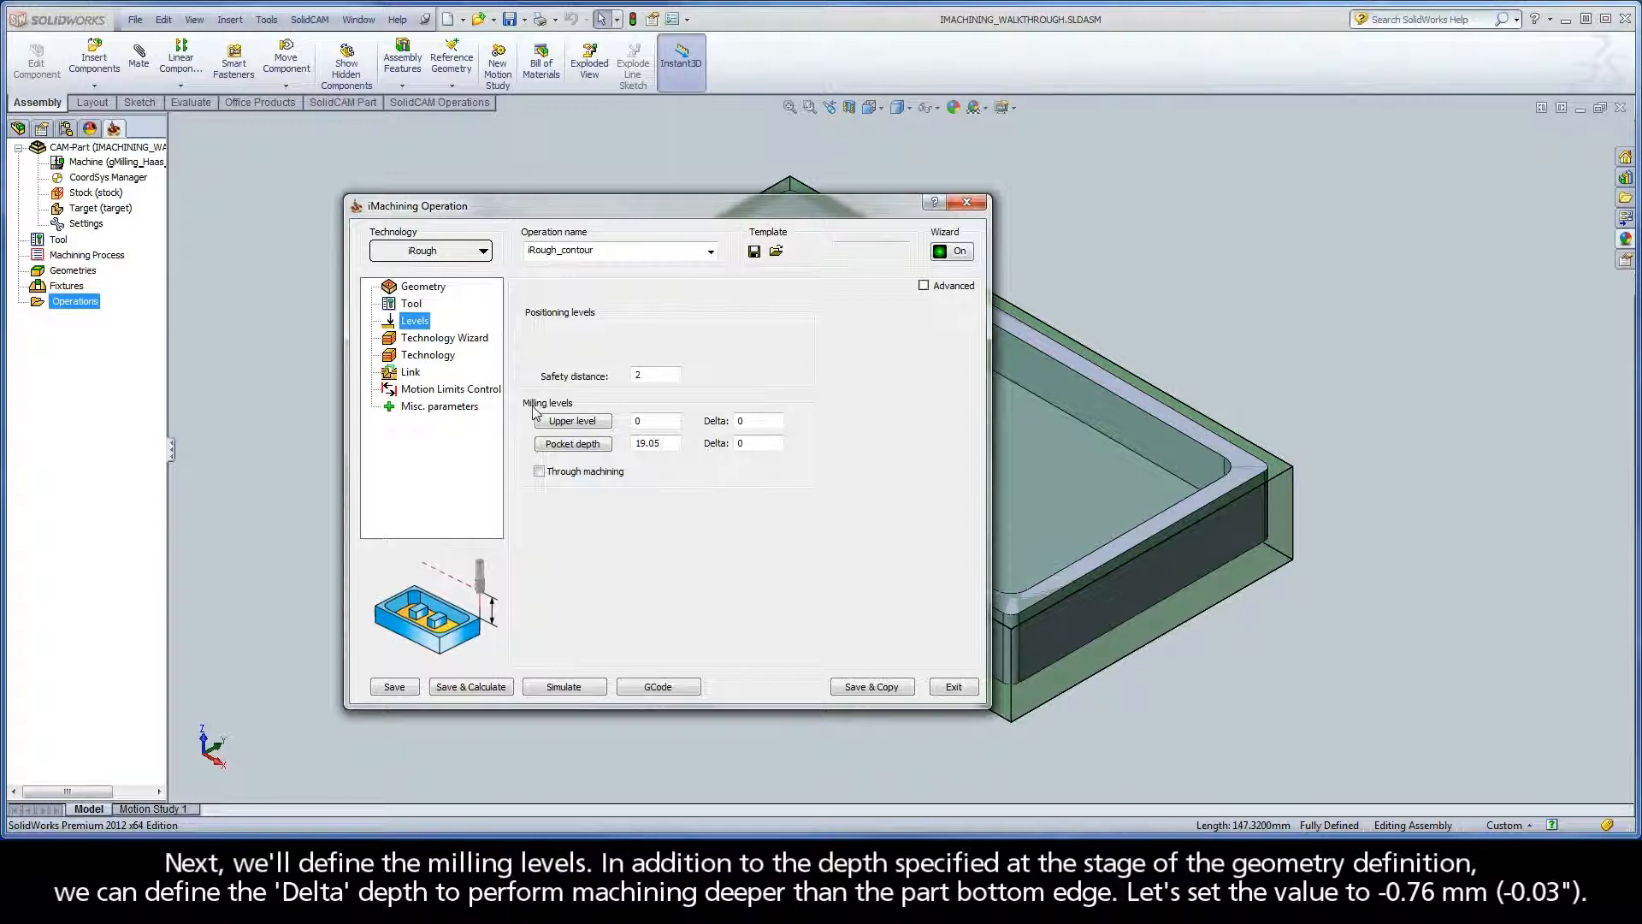
pyautogui.moveTo(636, 442); pyautogui.dragTo(666, 442)
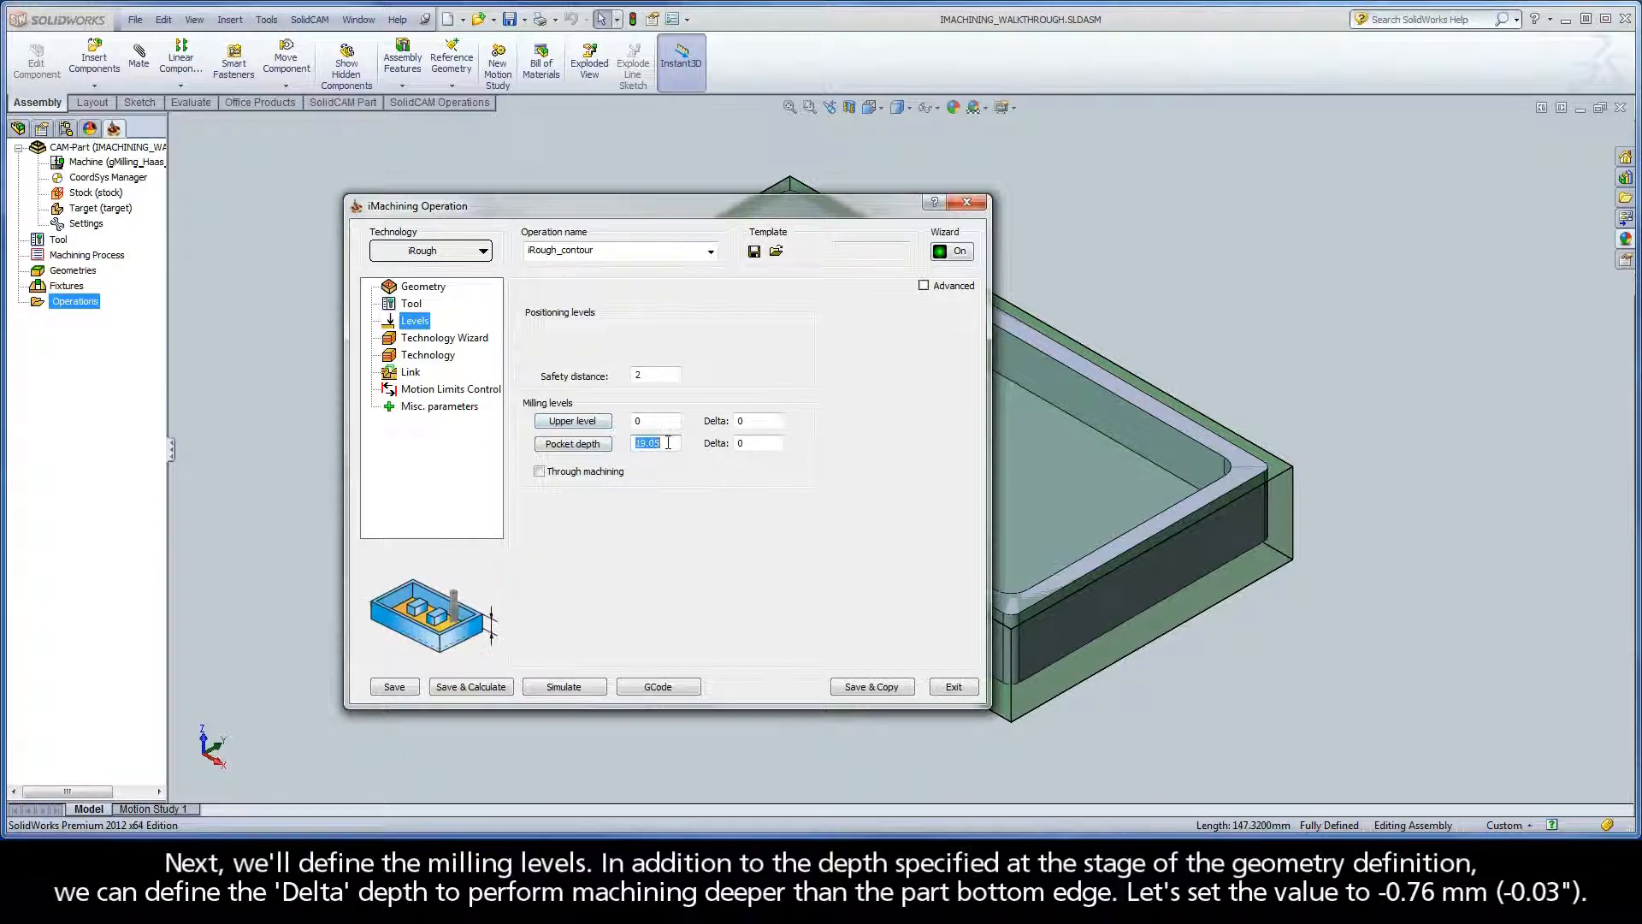
pyautogui.doubleClick(747, 442)
pyautogui.write('-')
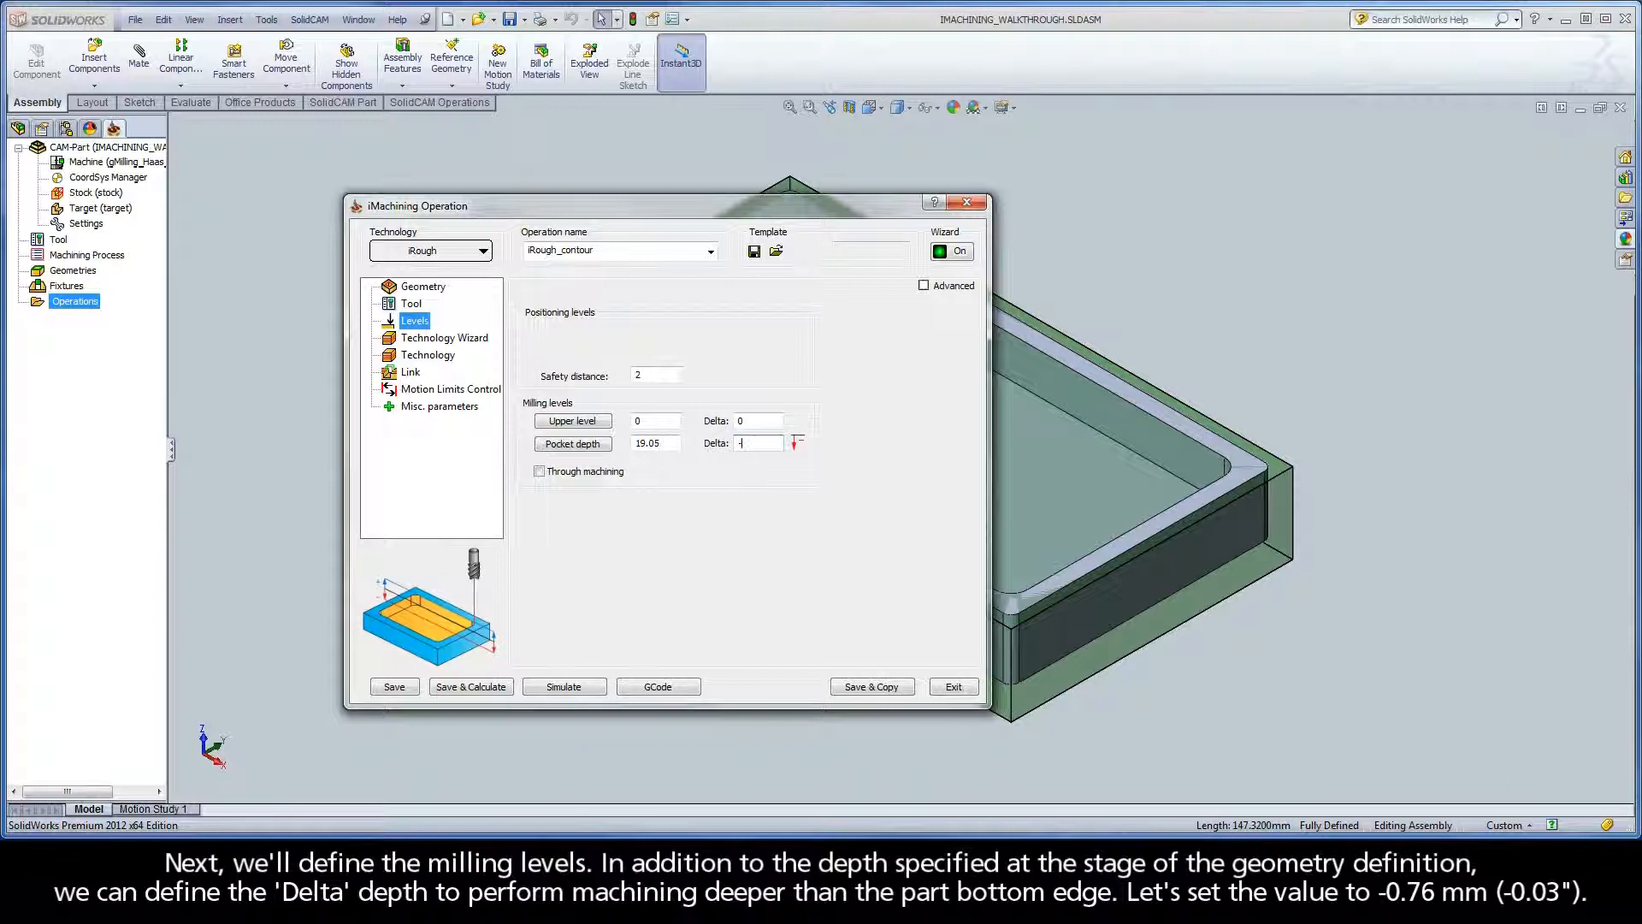
pyautogui.write('0.76')
# Step: Review the Technology Wizard's cutting conditions and rename the operation iRough_outside
pyautogui.click(420, 339)
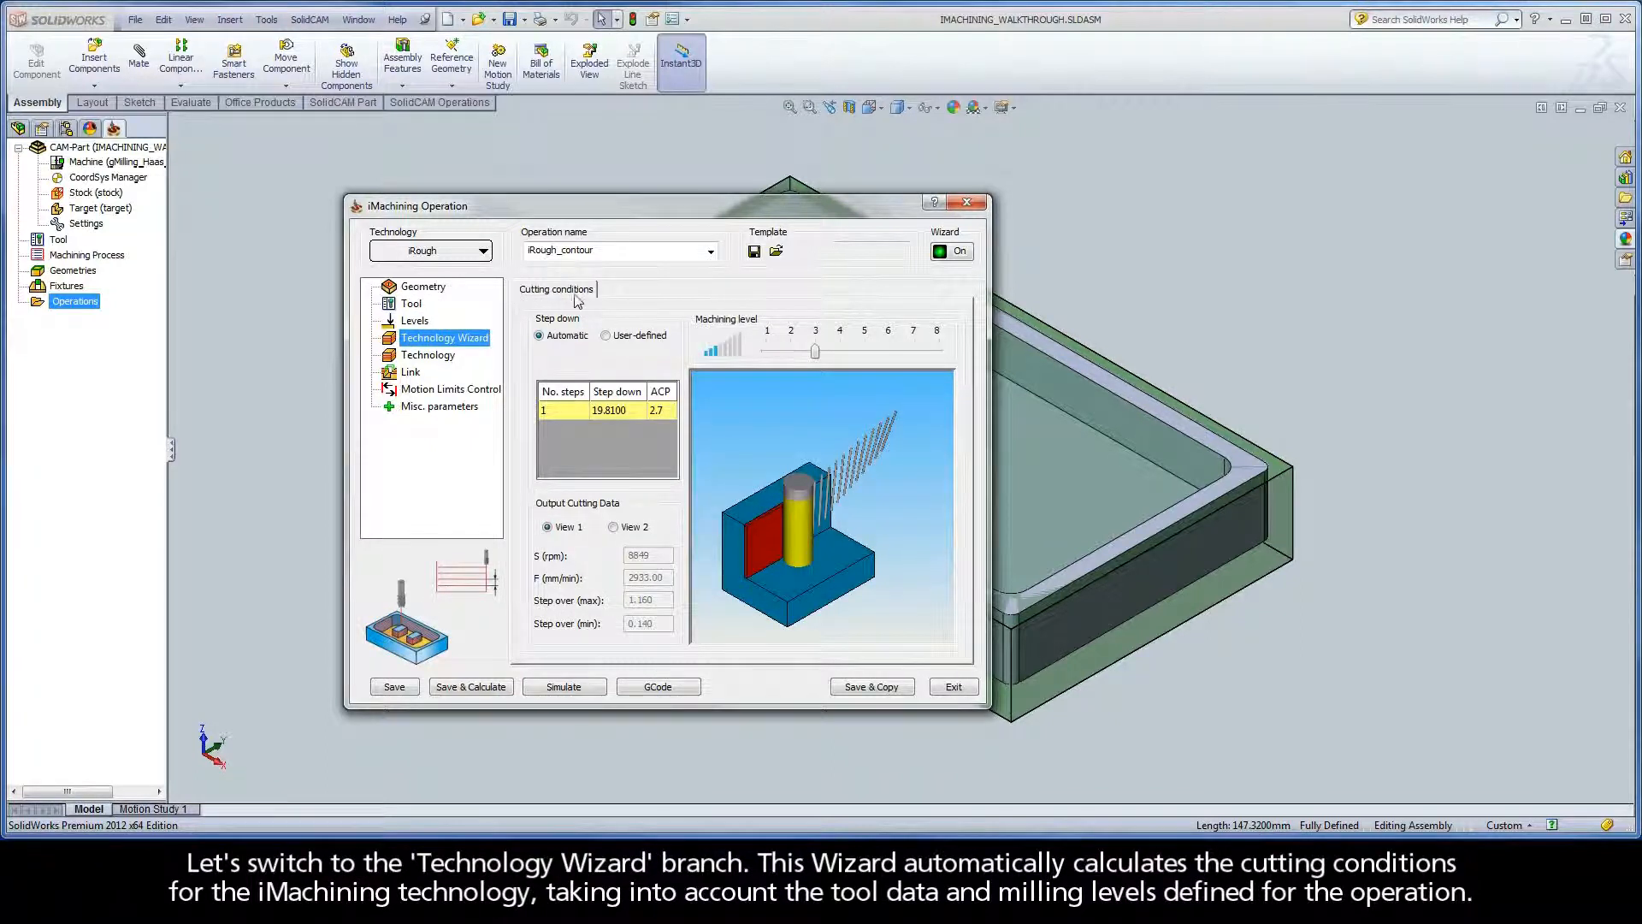
pyautogui.doubleClick(602, 249)
pyautogui.moveTo(602, 249); pyautogui.dragTo(561, 251)
pyautogui.write('outside')
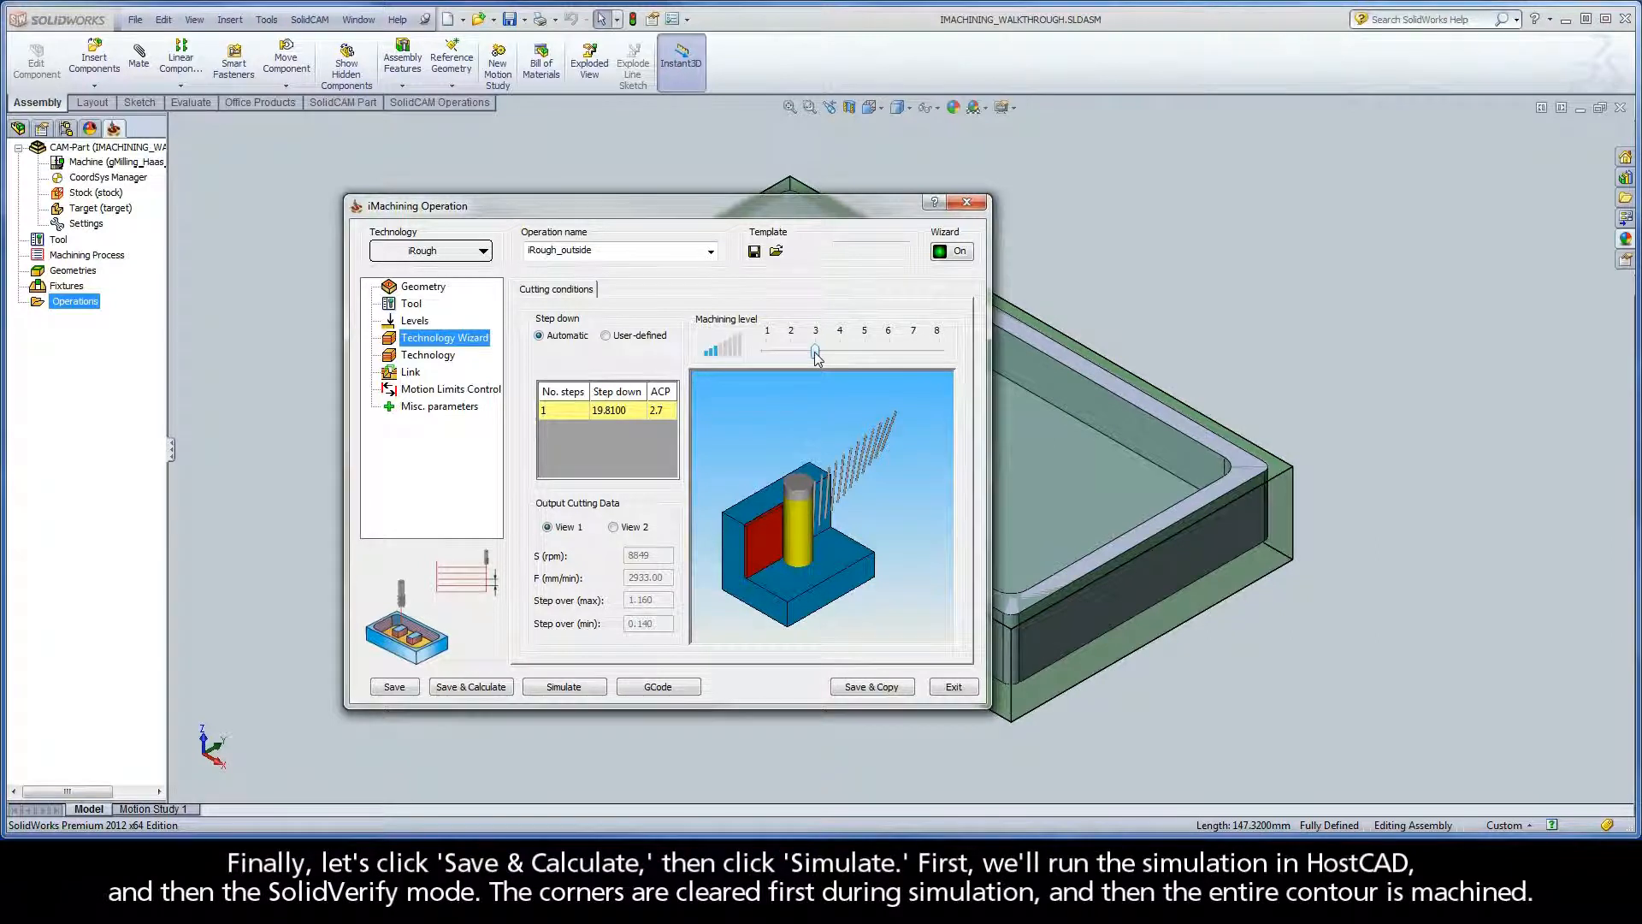
# Step: Save and calculate the iRough_outside operation, simulate it in Host CAD and SolidVerify, and exit the simulation
pyautogui.click(472, 686)
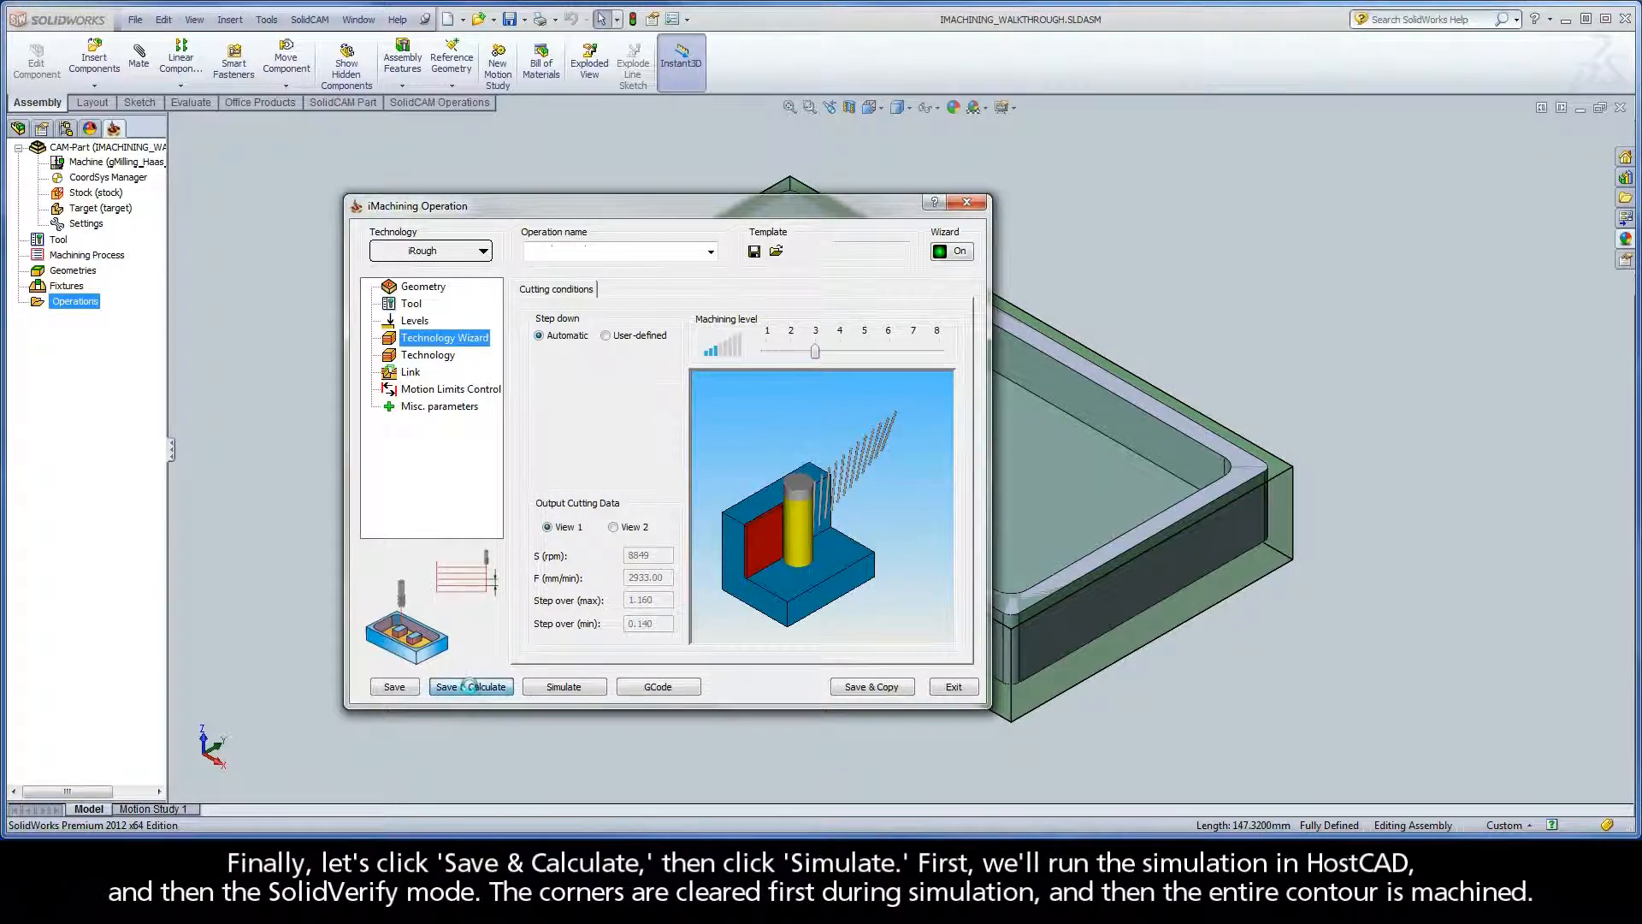
pyautogui.click(561, 687)
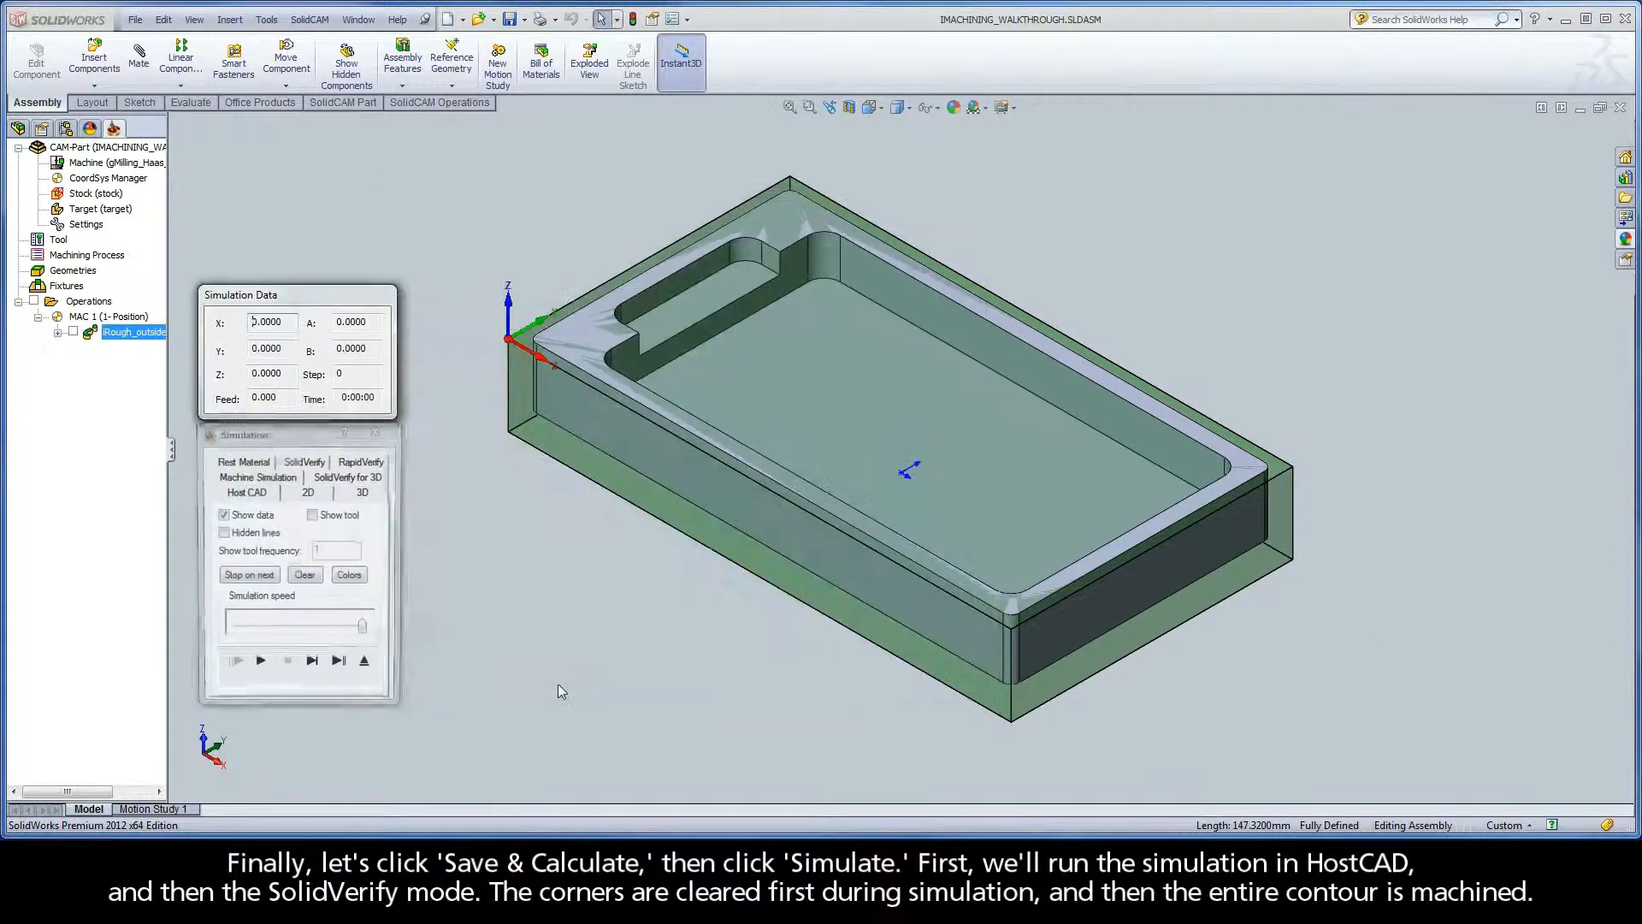
pyautogui.click(259, 666)
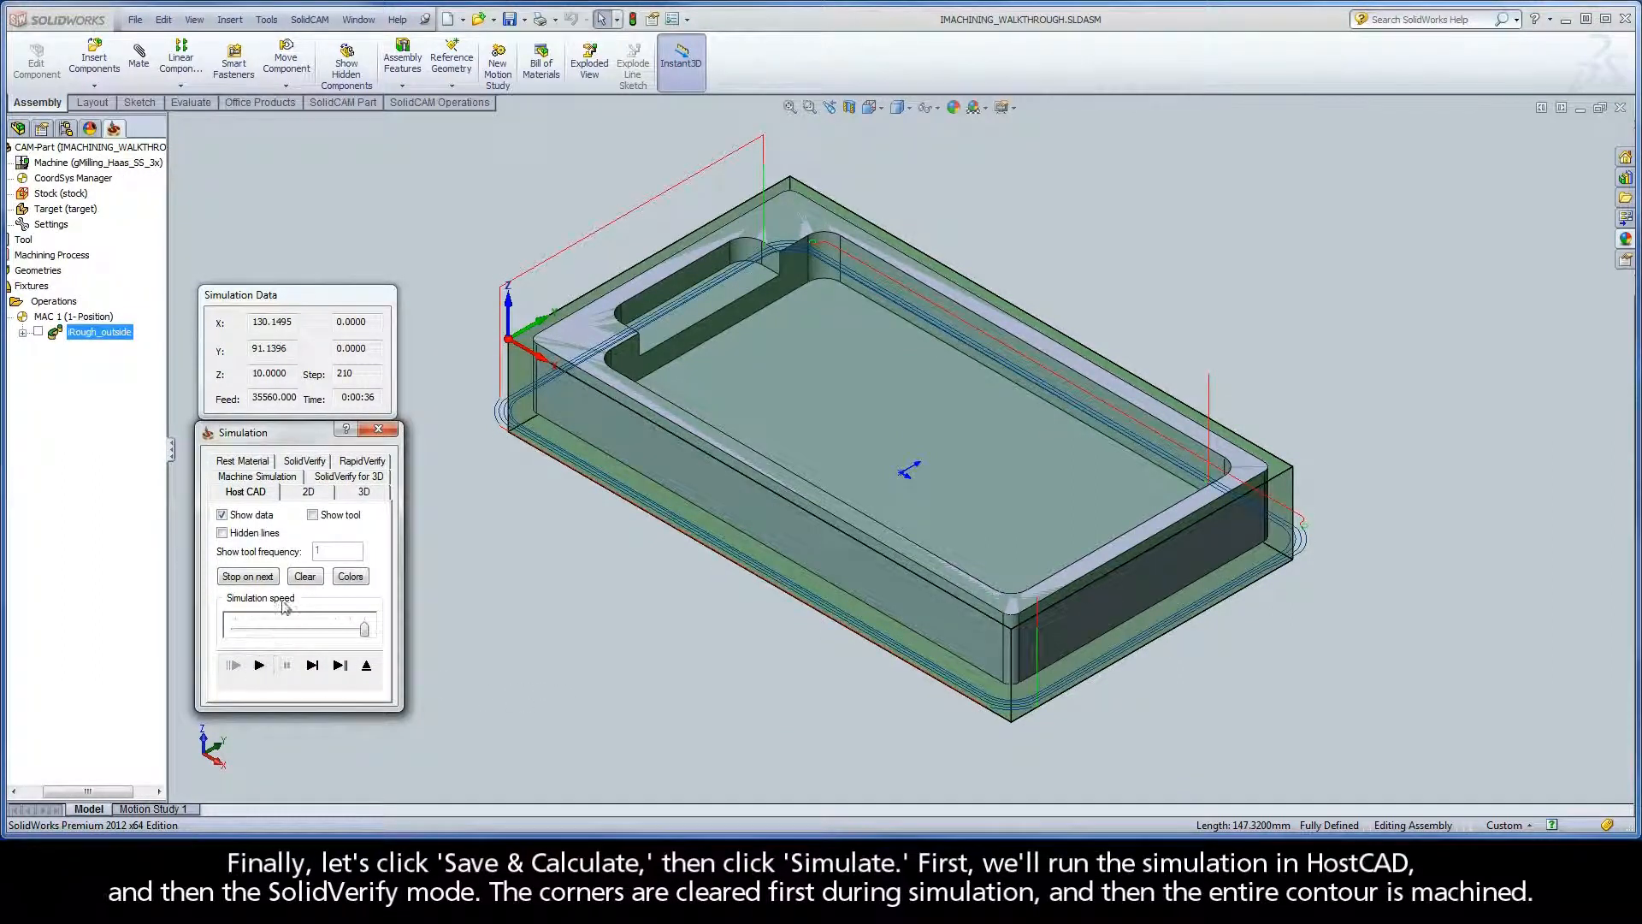
pyautogui.click(304, 461)
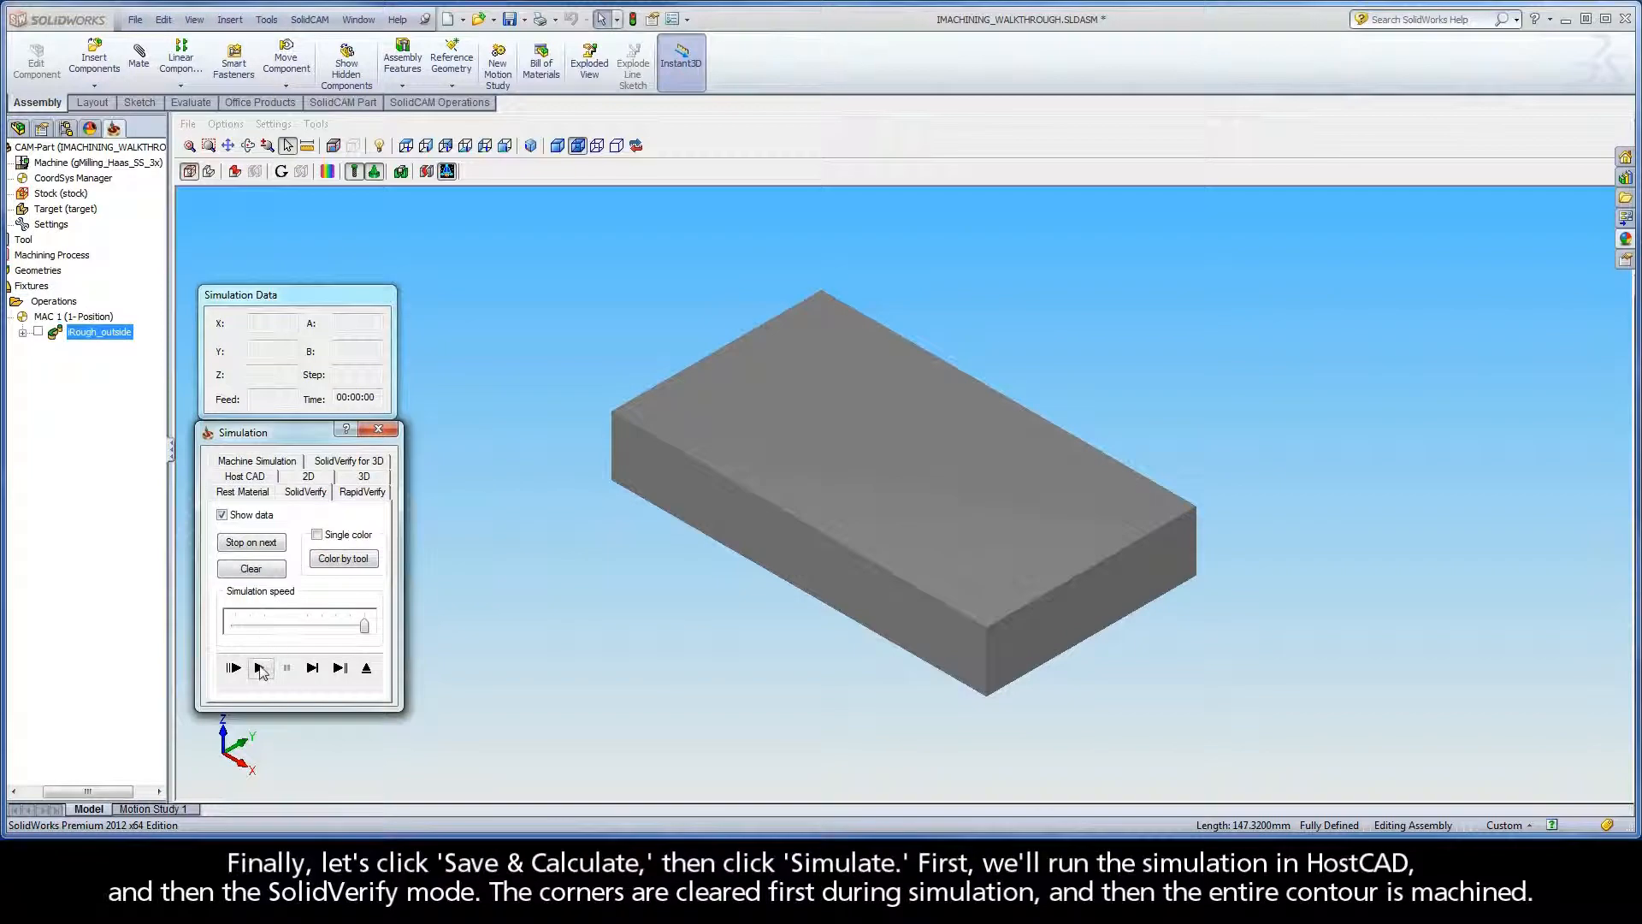
pyautogui.click(259, 667)
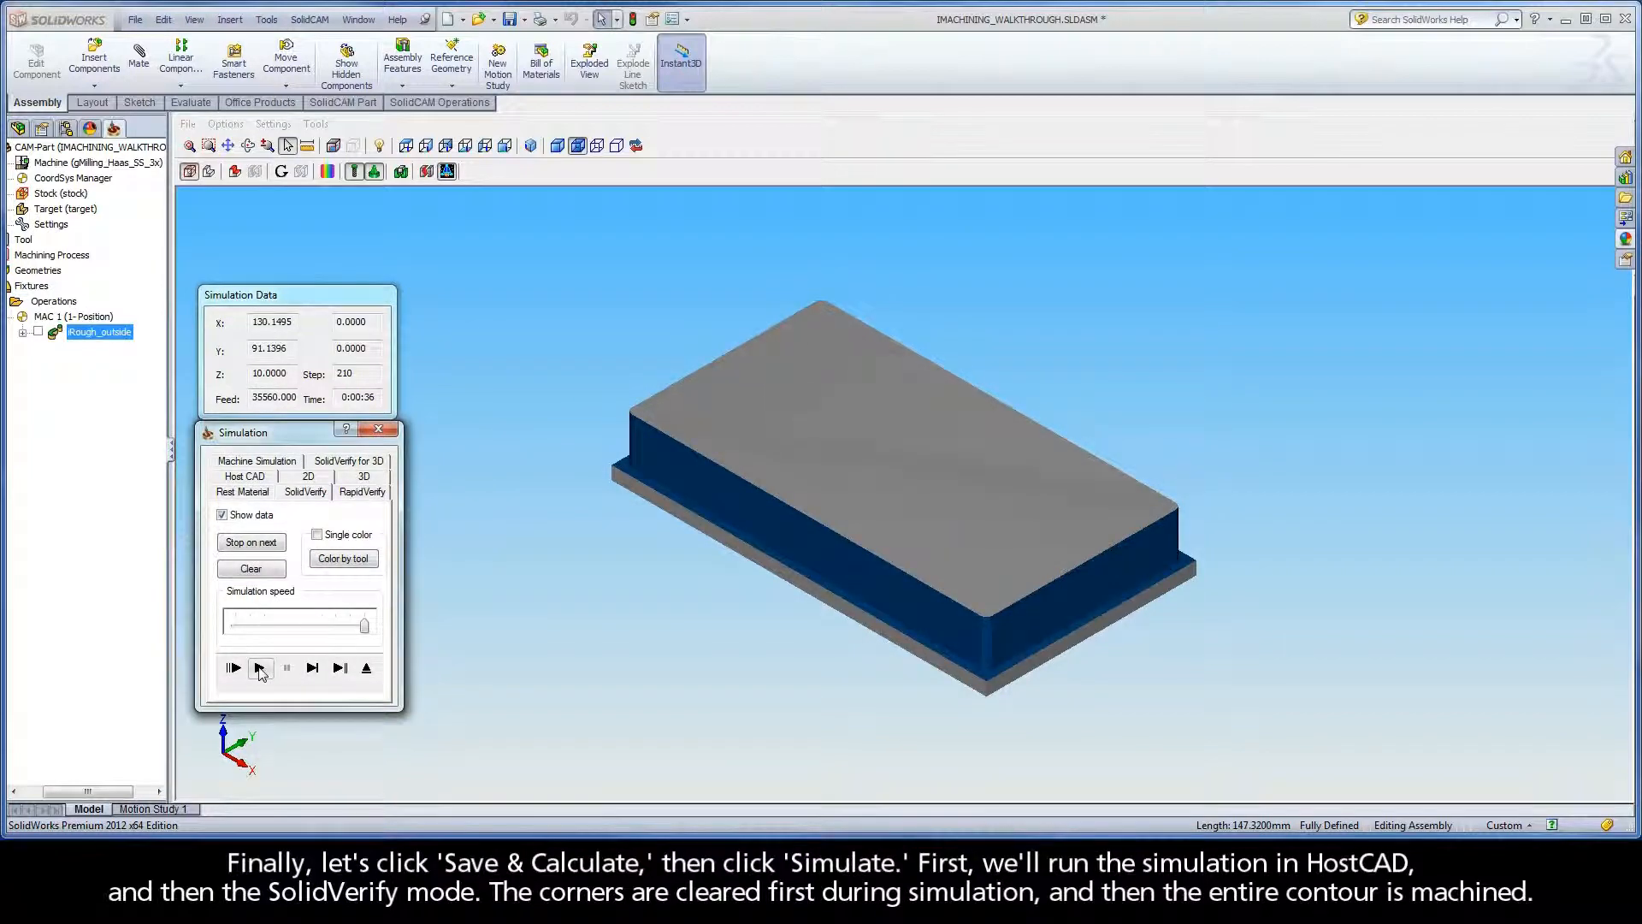
pyautogui.click(367, 669)
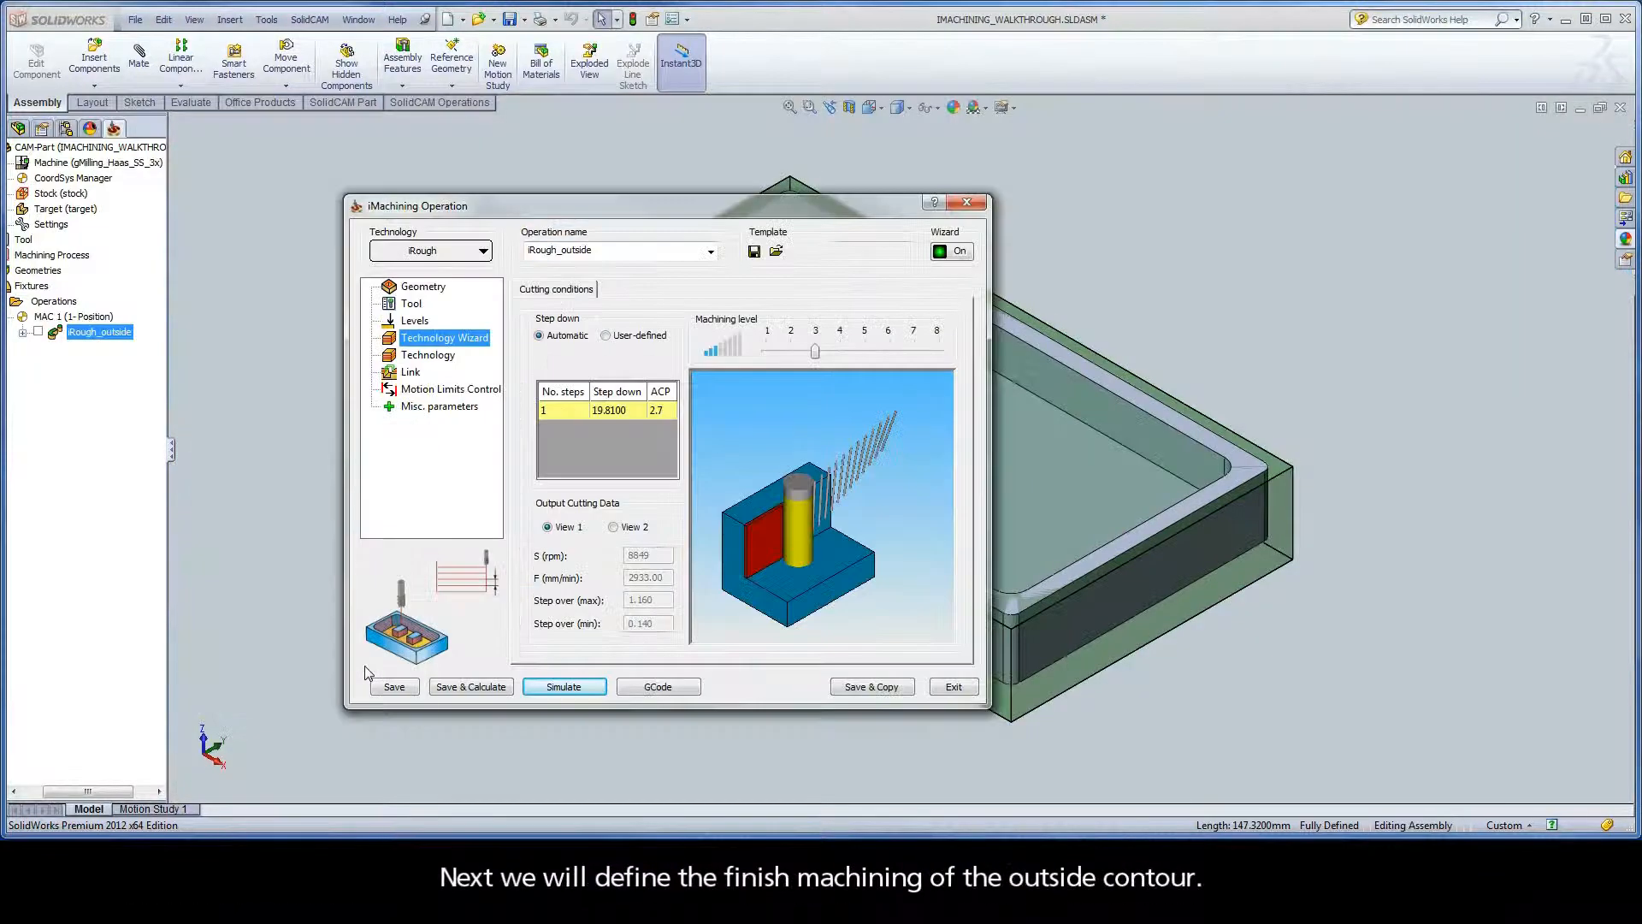
# Step: Save and copy the roughing operation, and change the copy's technology to iFinish
pyautogui.click(869, 687)
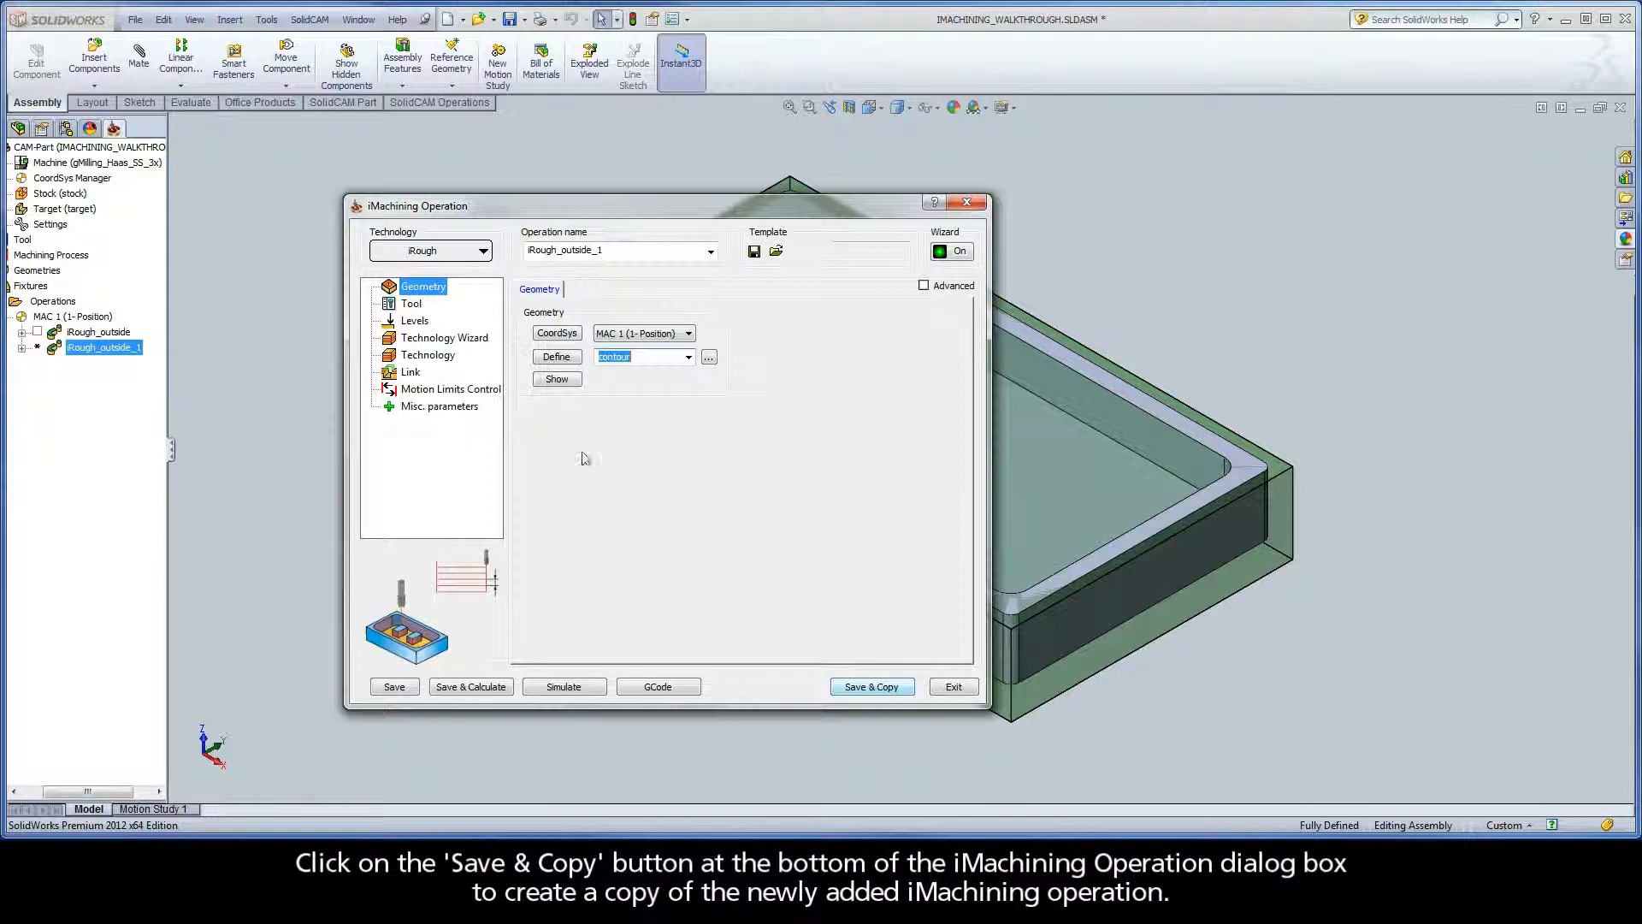
pyautogui.click(423, 250)
pyautogui.click(414, 314)
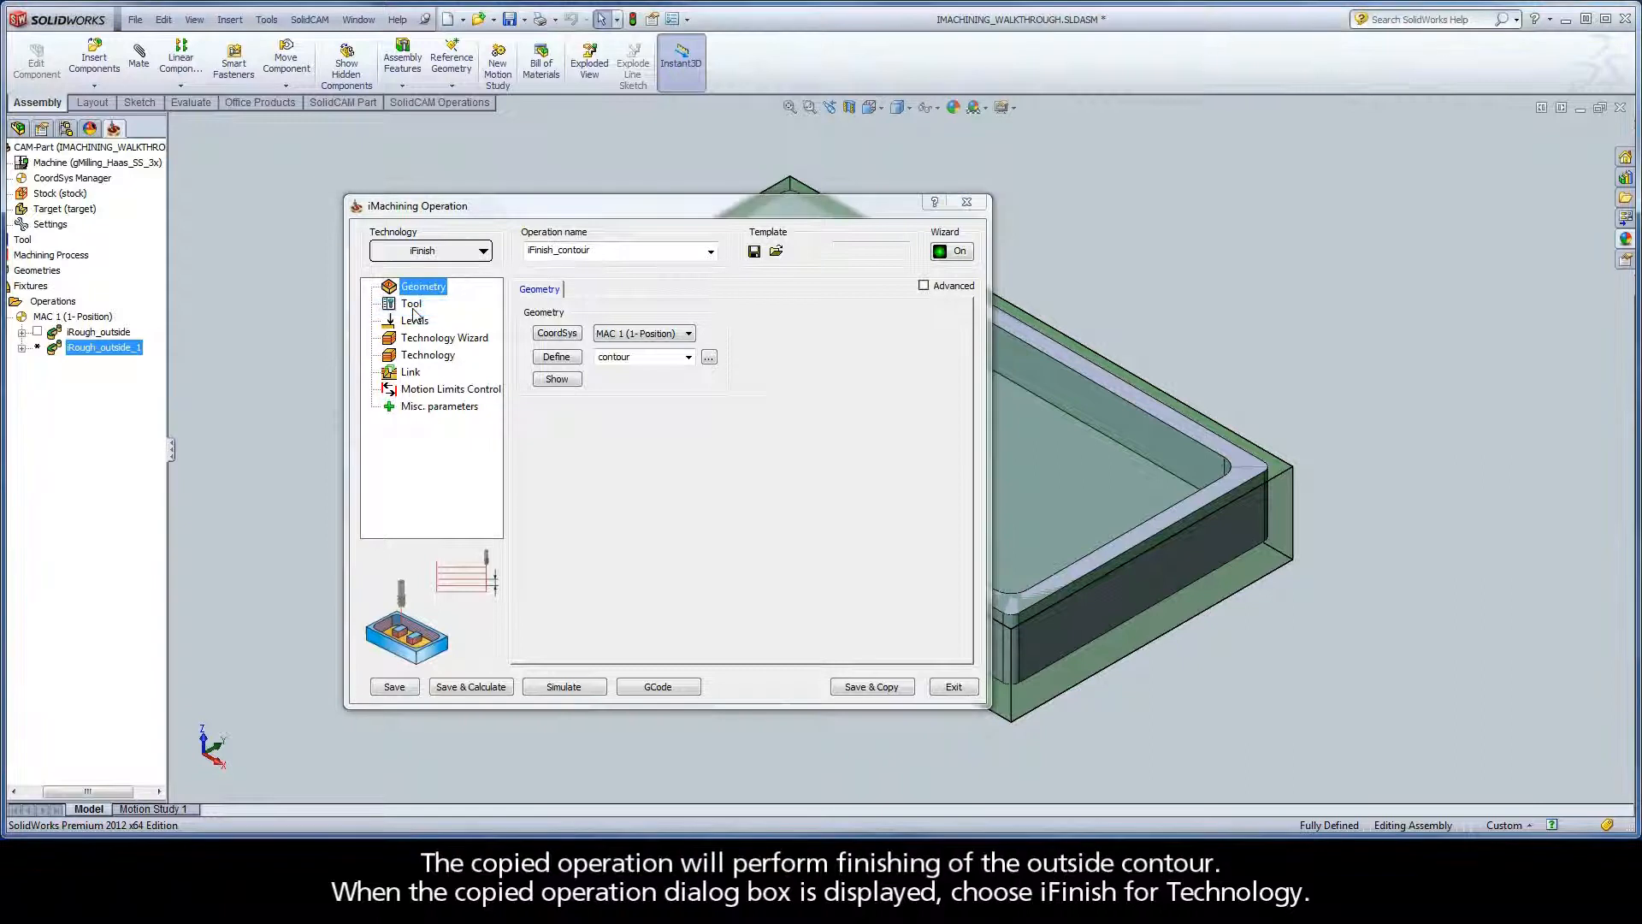
# Step: Check the parent operation in the copy's iRest data and rename the operation iFinish_outside
pyautogui.click(414, 357)
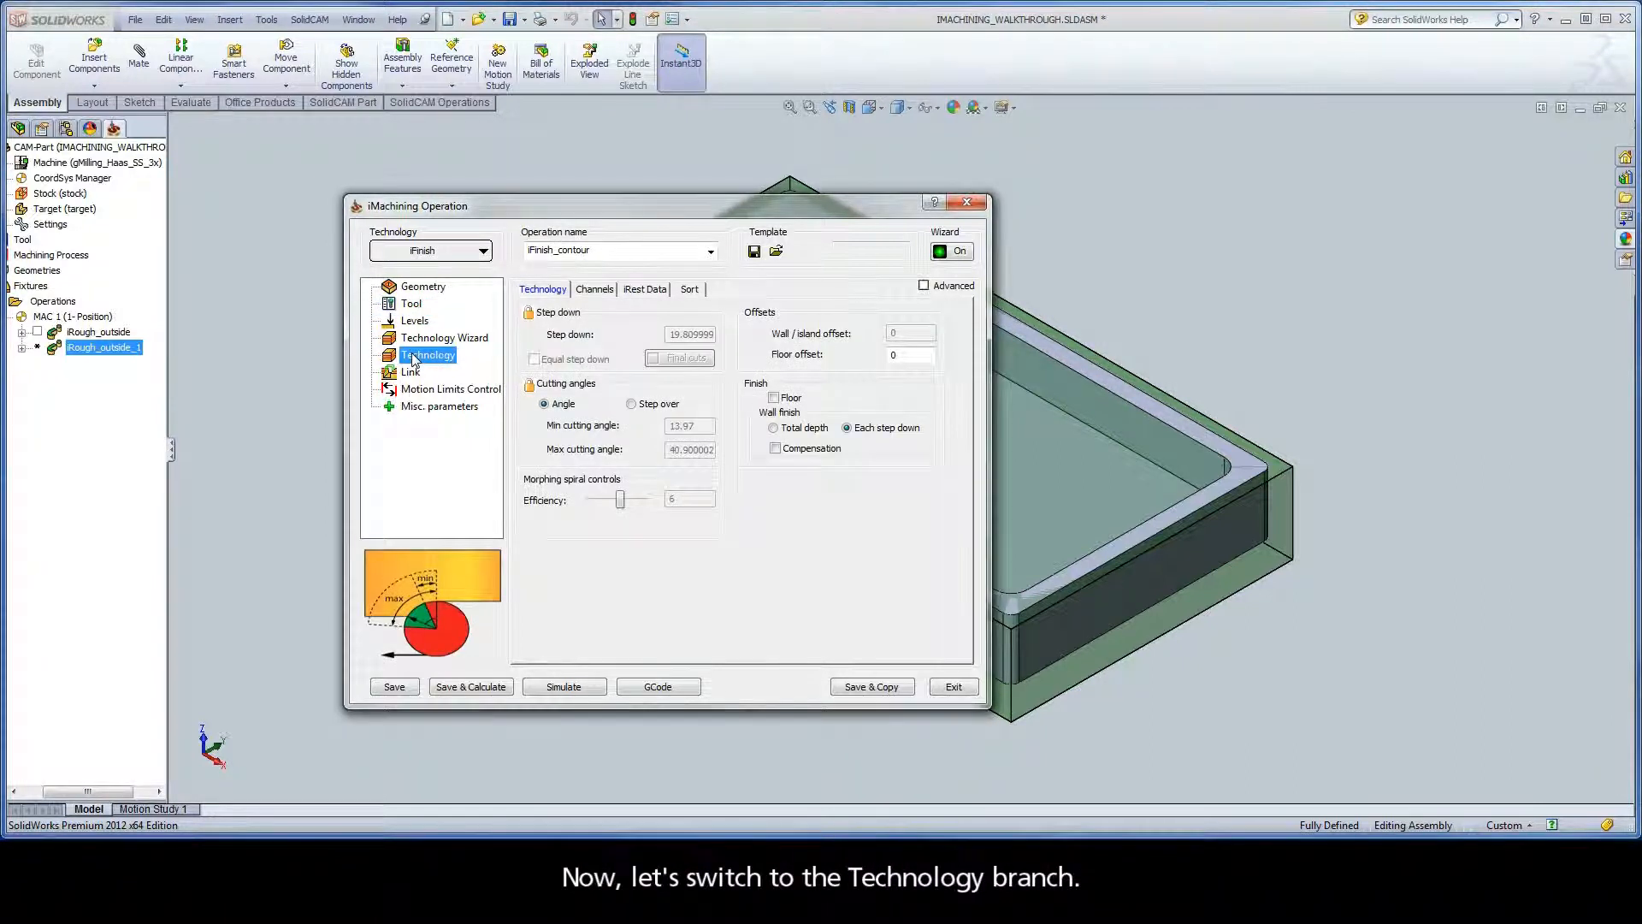
pyautogui.click(643, 291)
pyautogui.moveTo(592, 252)
pyautogui.mouseDown()
pyautogui.moveTo(527, 252)
pyautogui.moveTo(560, 255)
pyautogui.mouseUp()
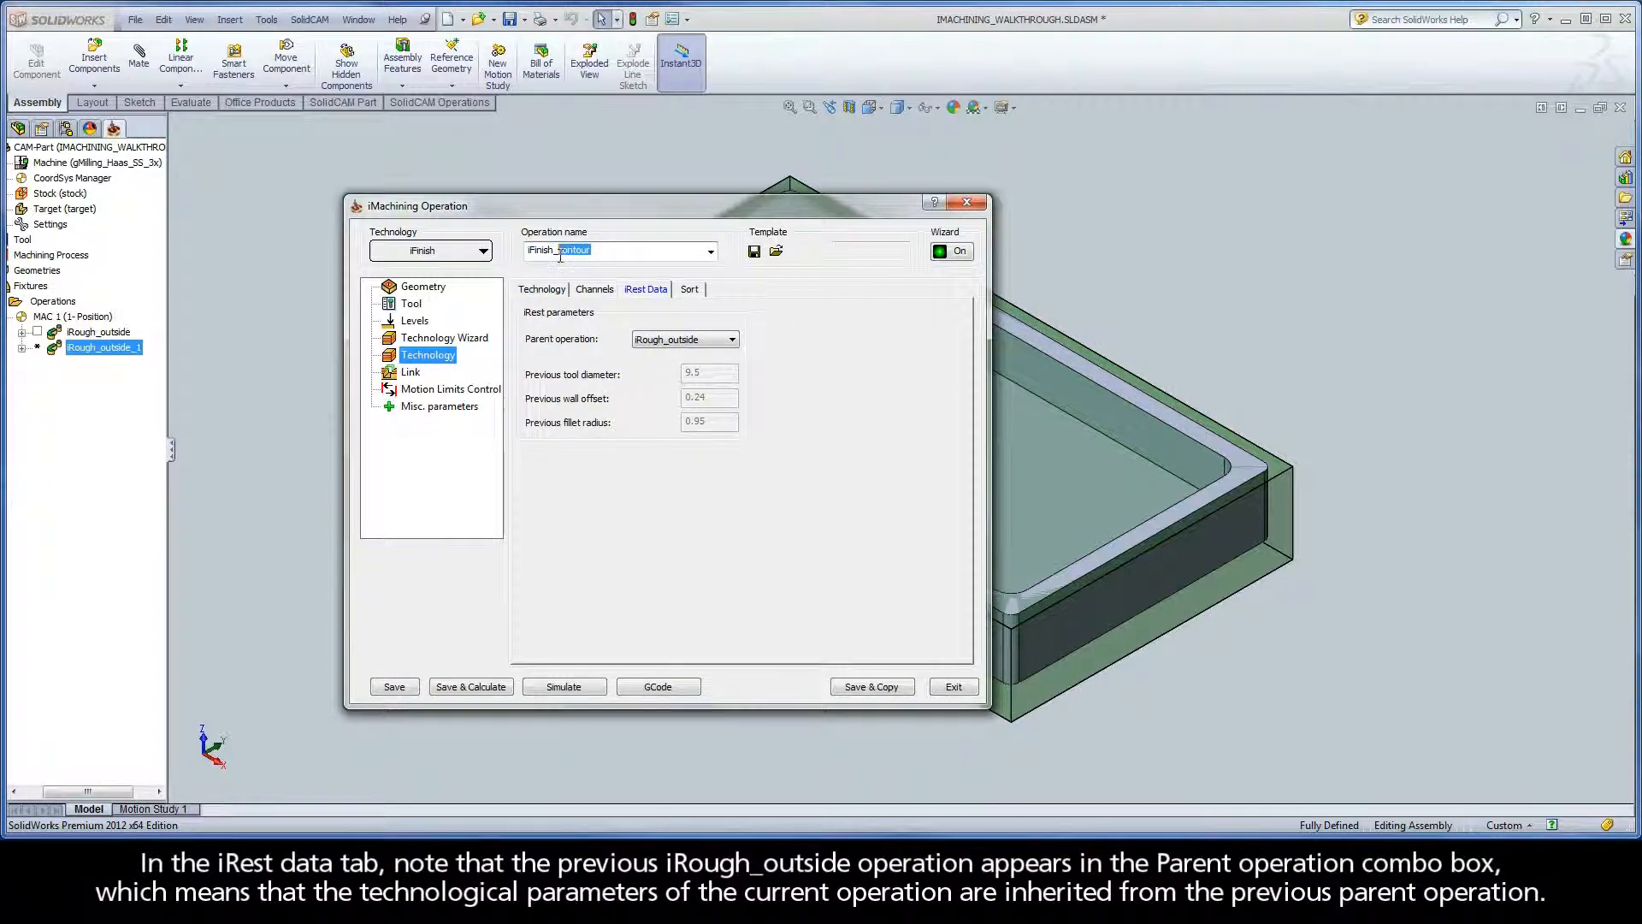
pyautogui.write('outside')
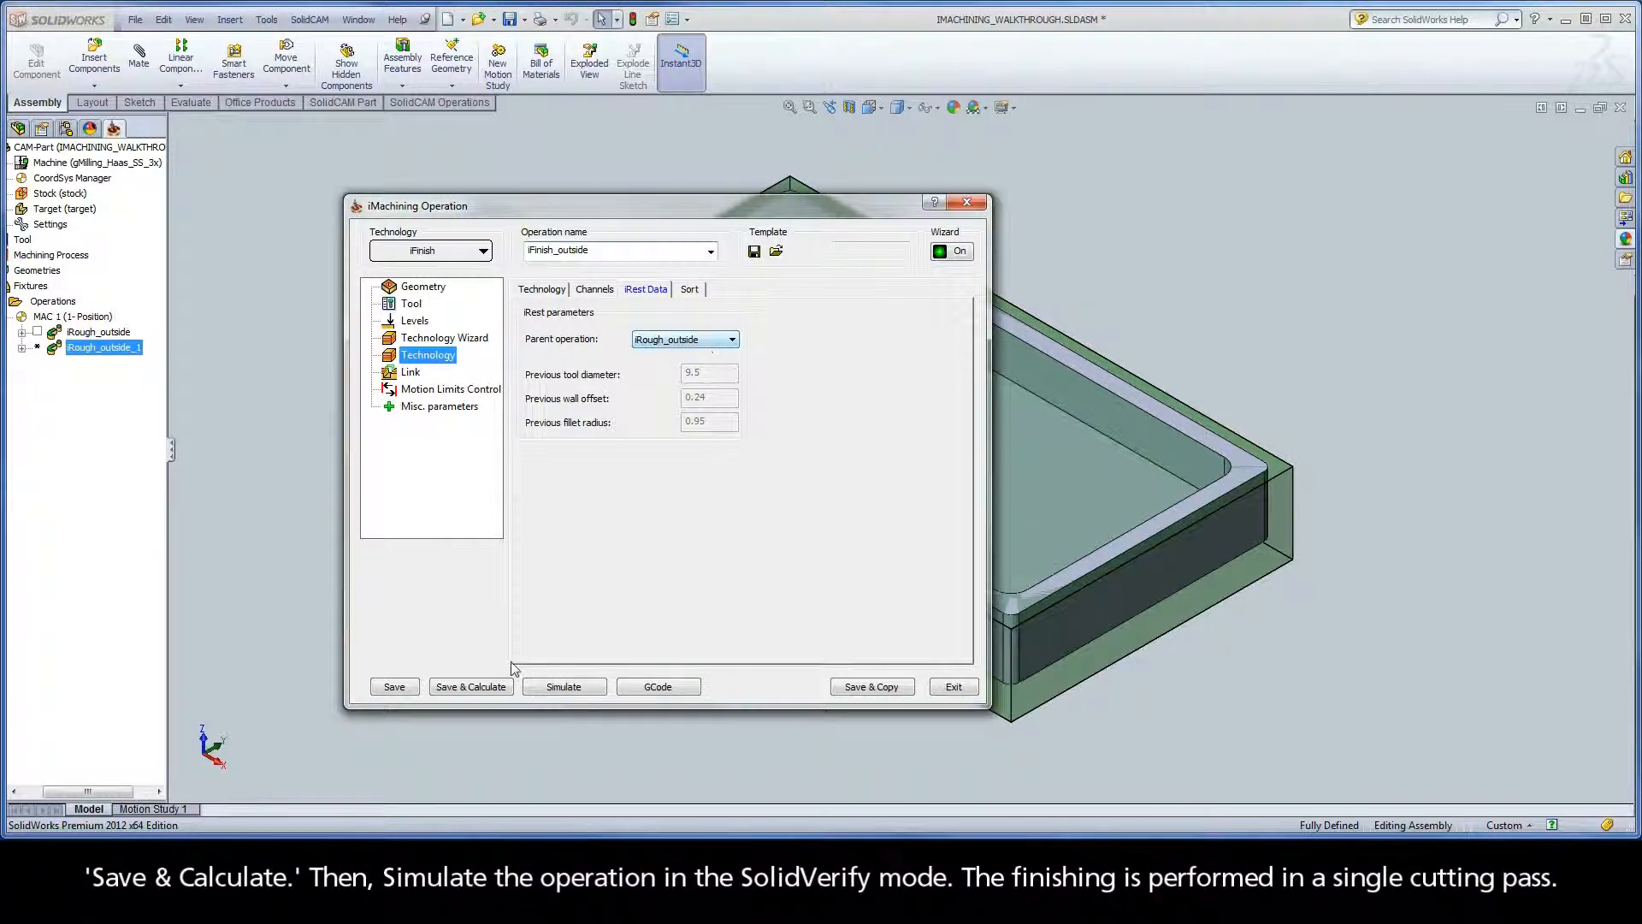
# Step: Save and calculate the iFinish_outside operation, simulate it in SolidVerify at full and reduced speed, and exit the simulation
pyautogui.click(470, 688)
pyautogui.click(564, 687)
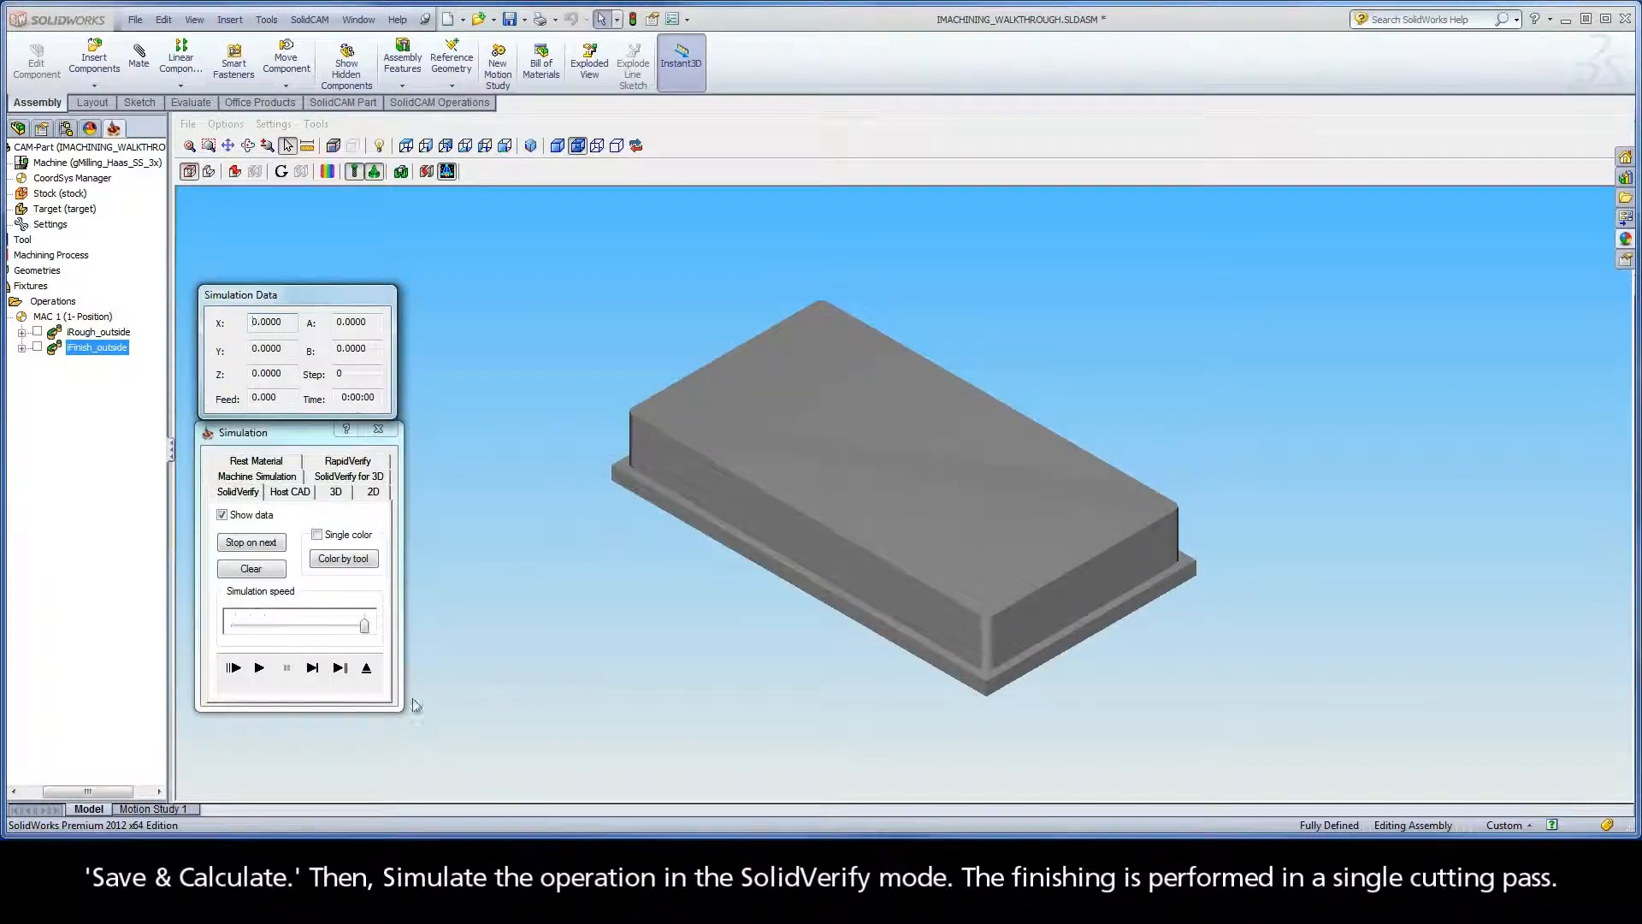
pyautogui.click(259, 668)
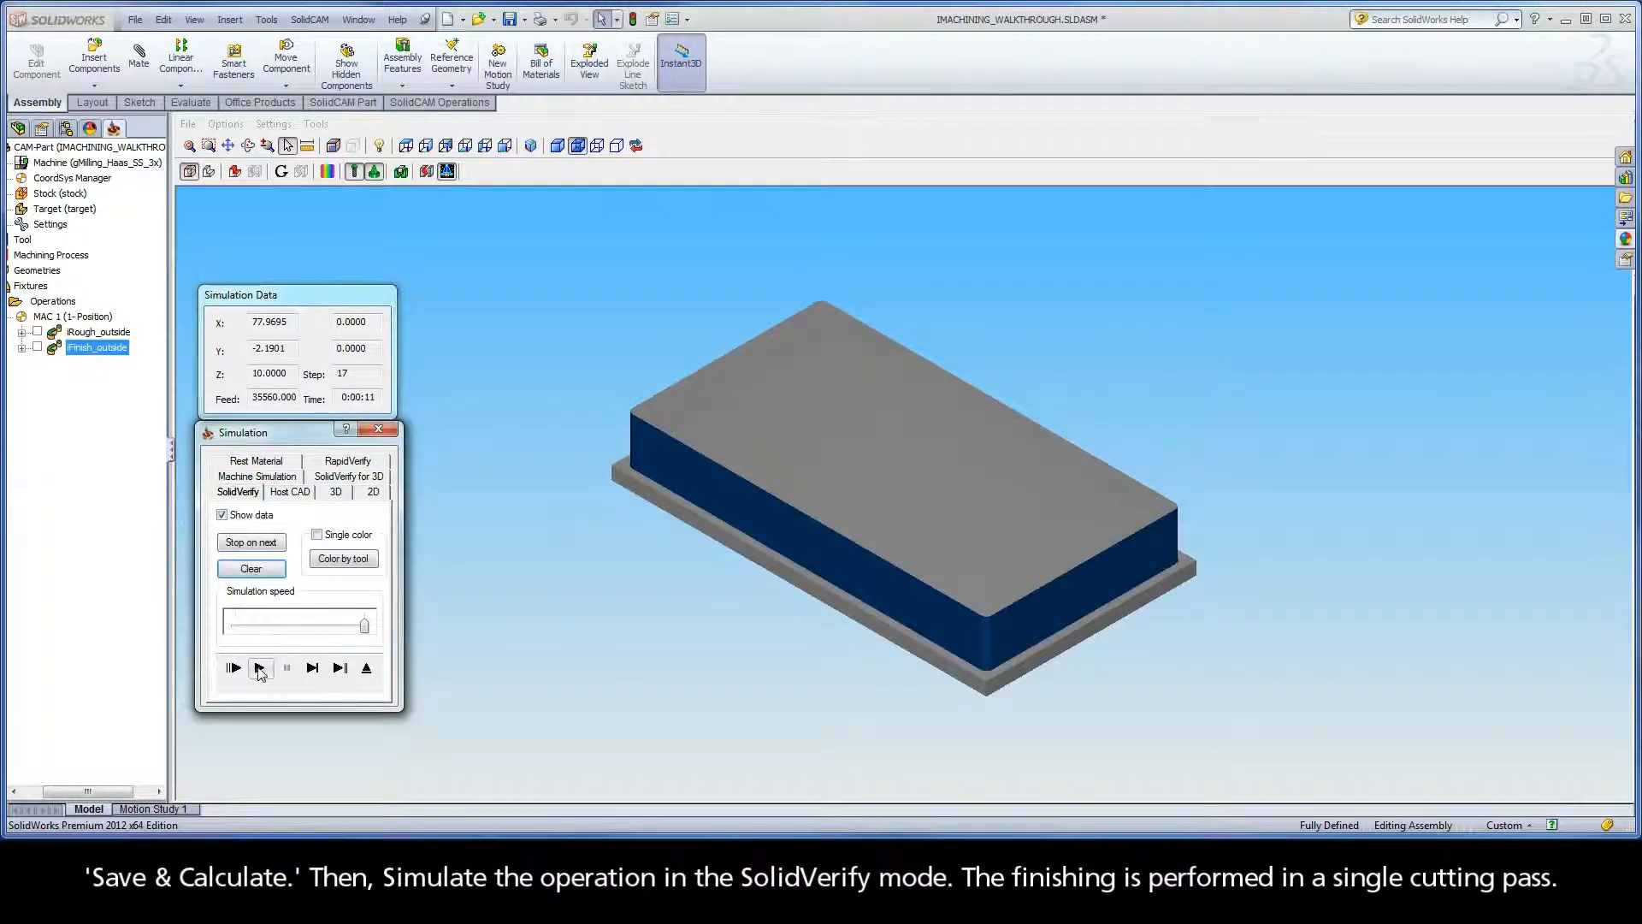
pyautogui.moveTo(364, 625); pyautogui.dragTo(307, 627)
pyautogui.click(259, 668)
pyautogui.click(366, 668)
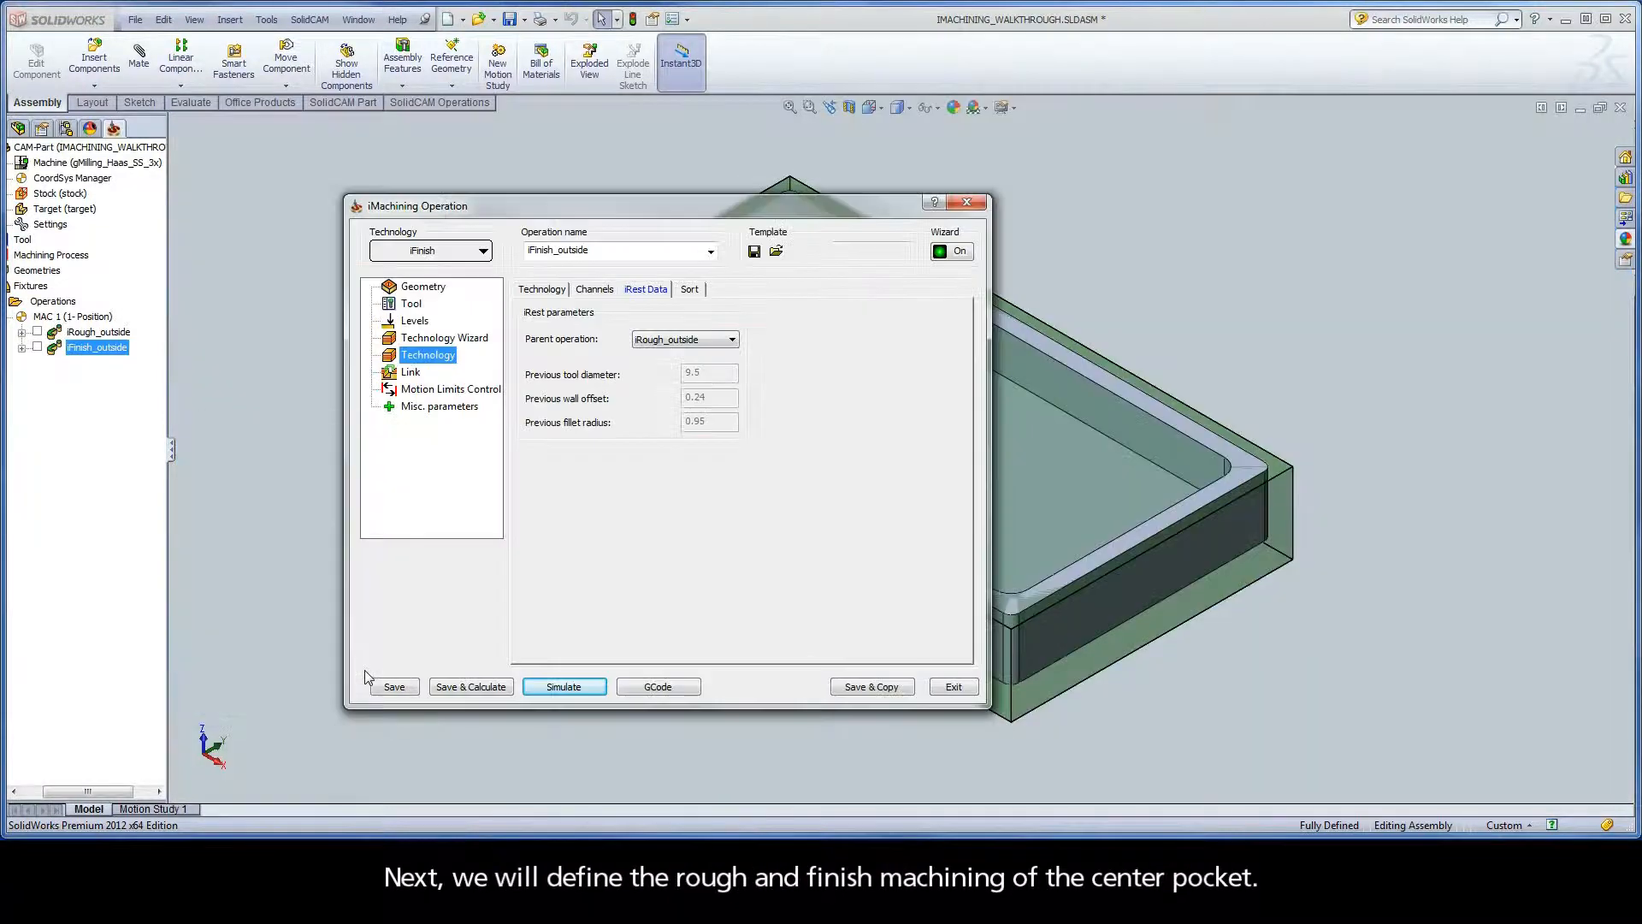
# Step: Close the finishing operation, widen the CAM tree and add a new iMachining operation
pyautogui.click(953, 687)
pyautogui.moveTo(172, 459); pyautogui.dragTo(247, 465)
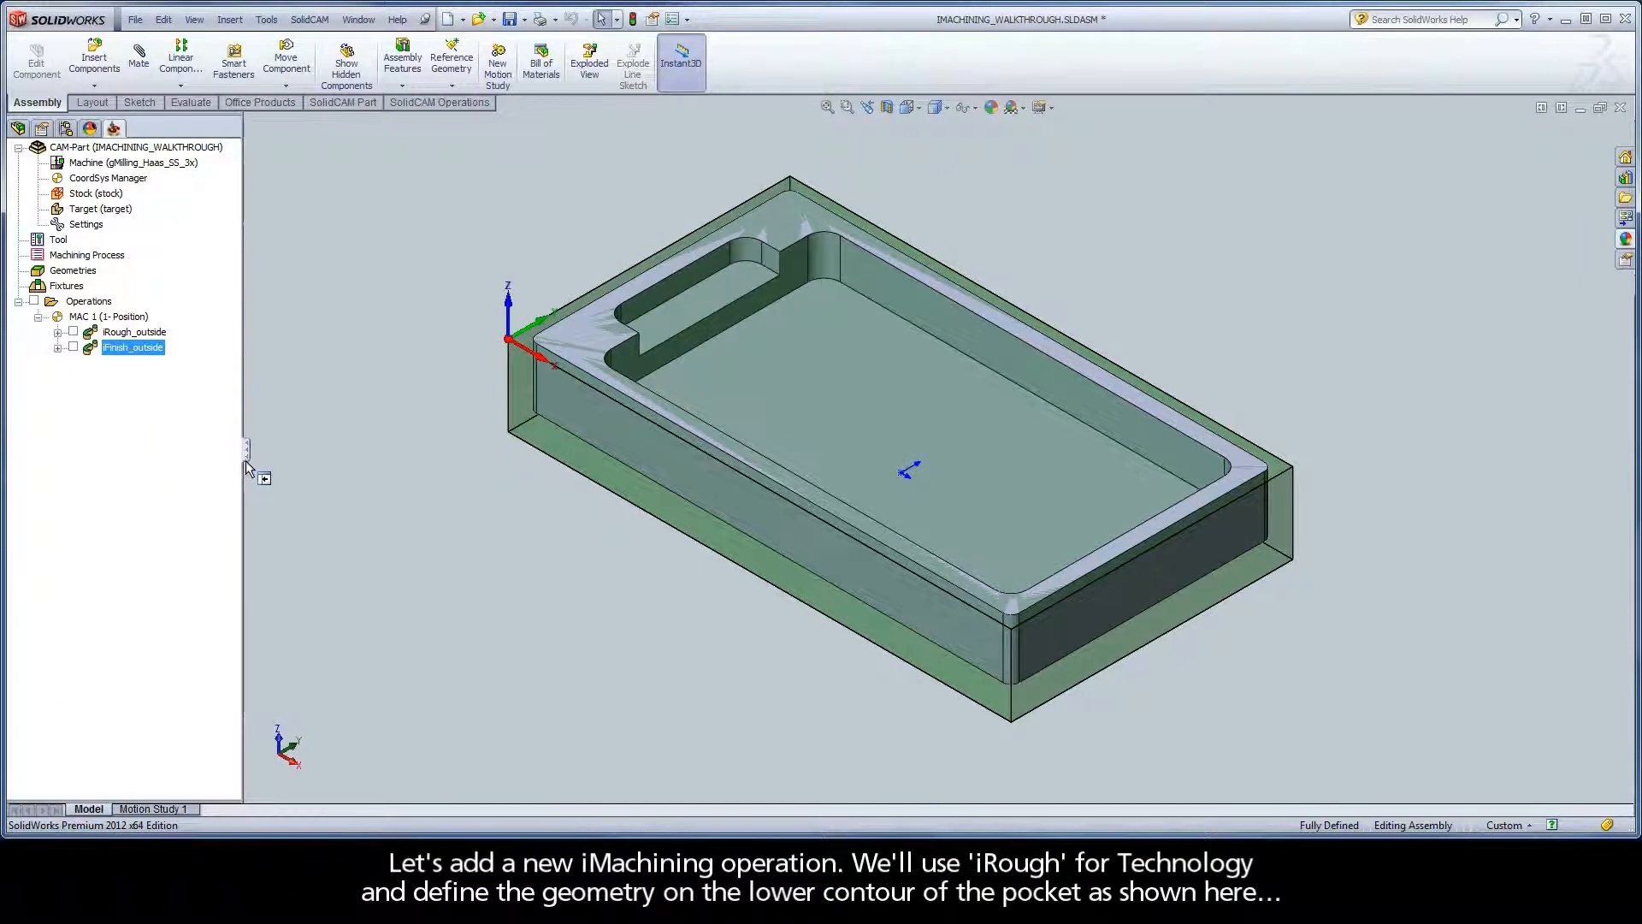
pyautogui.rightClick(90, 304)
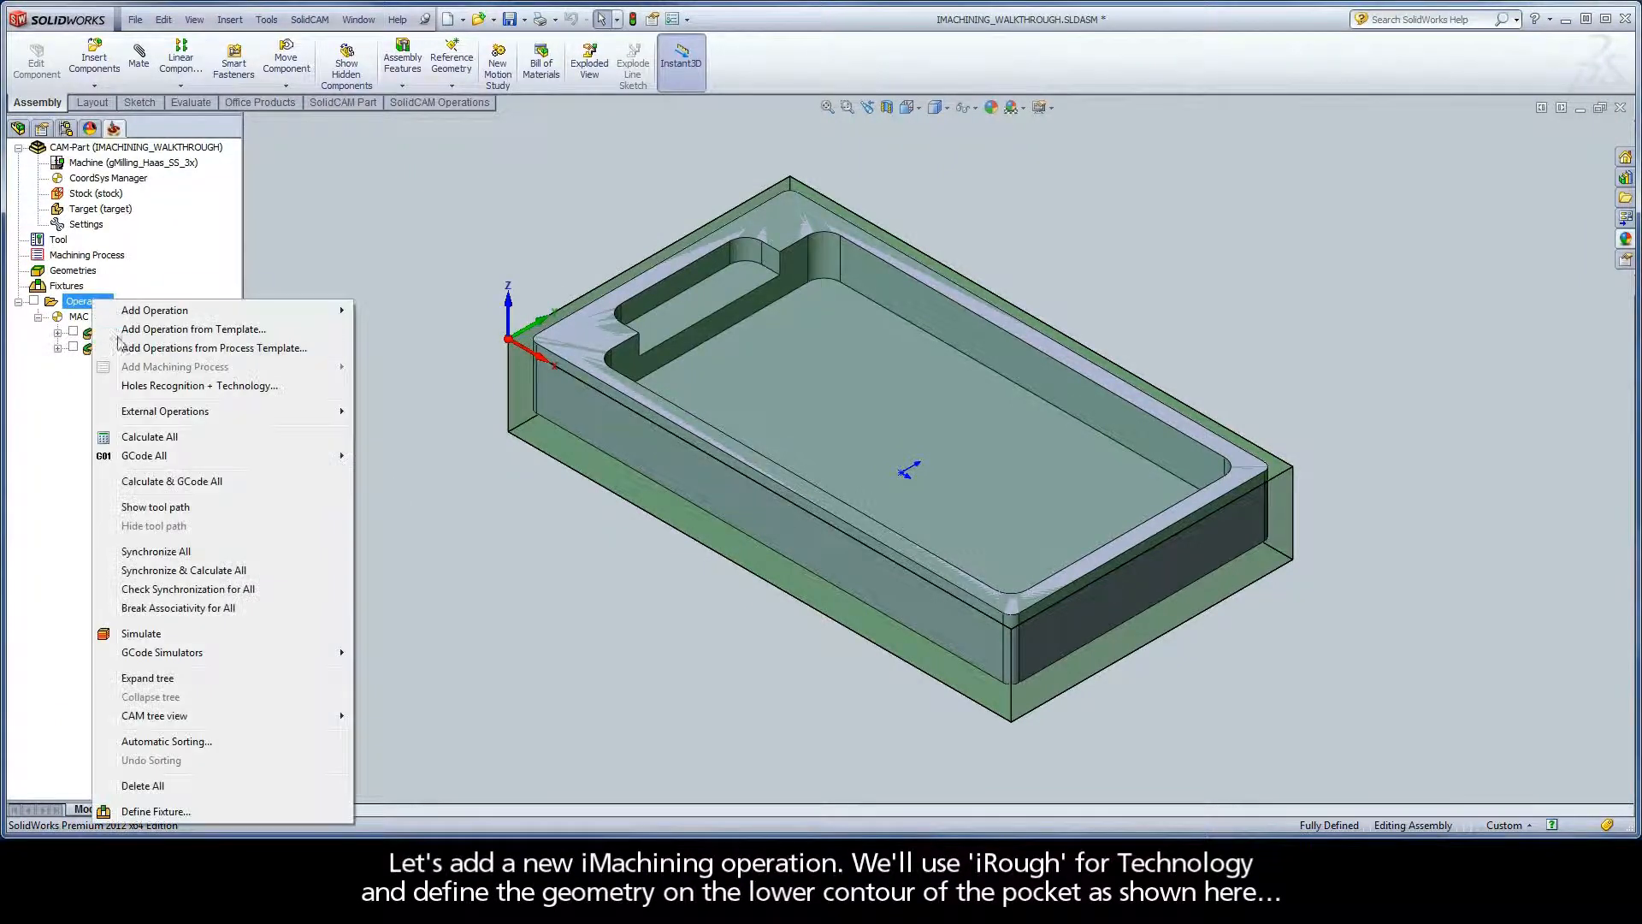
pyautogui.moveTo(196, 314)
pyautogui.click(414, 332)
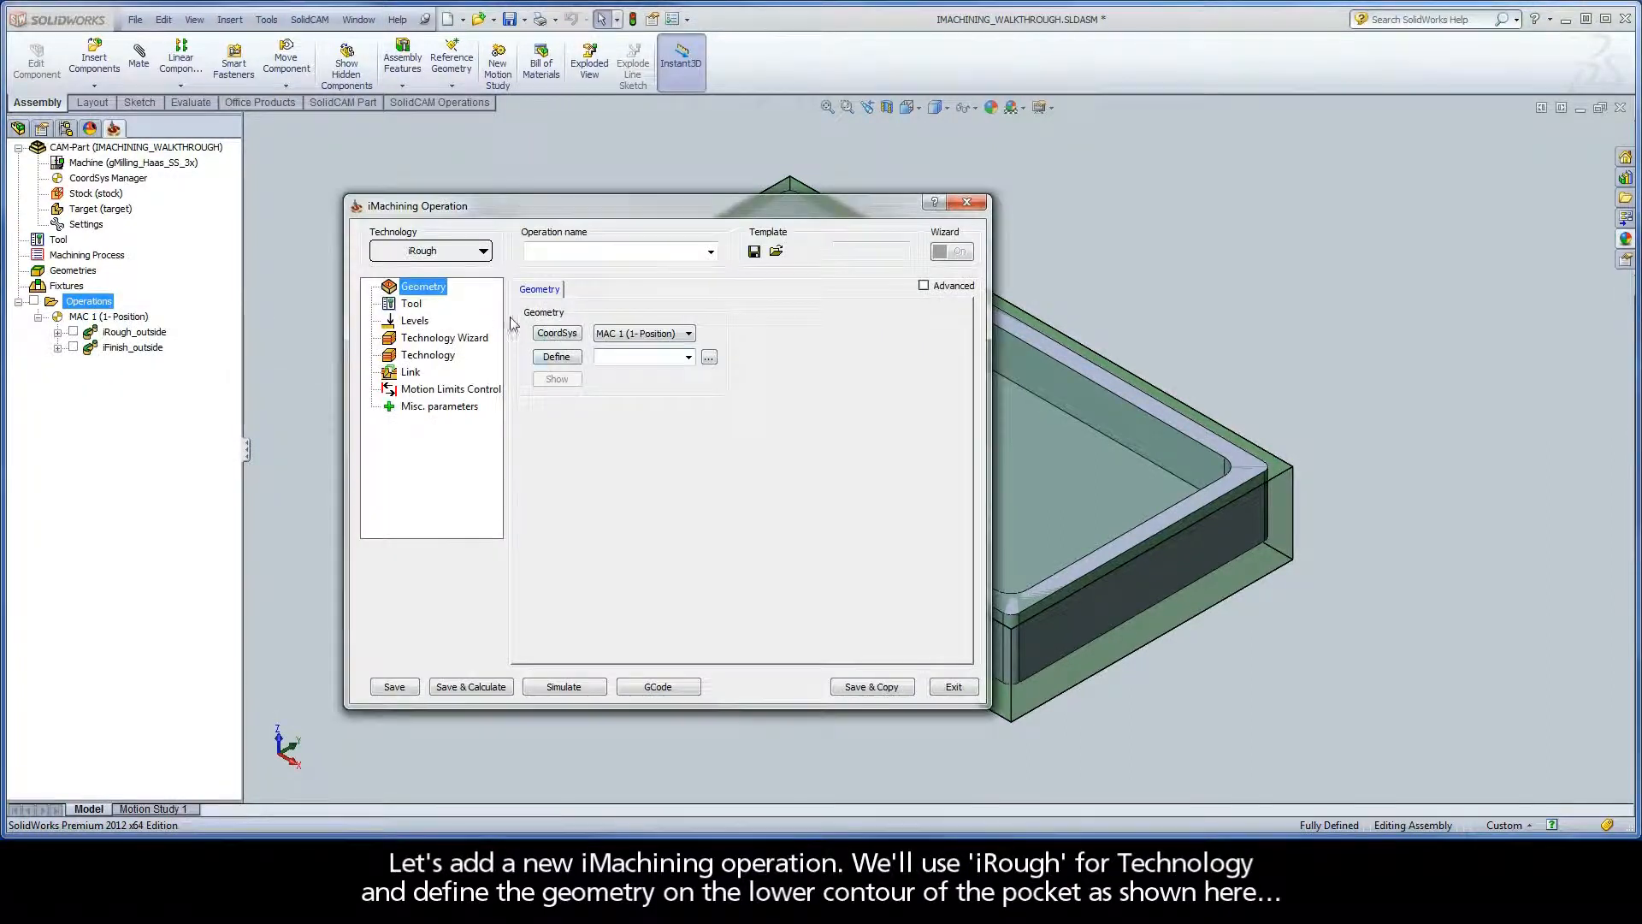
# Step: Define the geometry from the center pocket's lower contour with Auto-constant Z, using the pocket's bottom face as the lower level
pyautogui.click(556, 356)
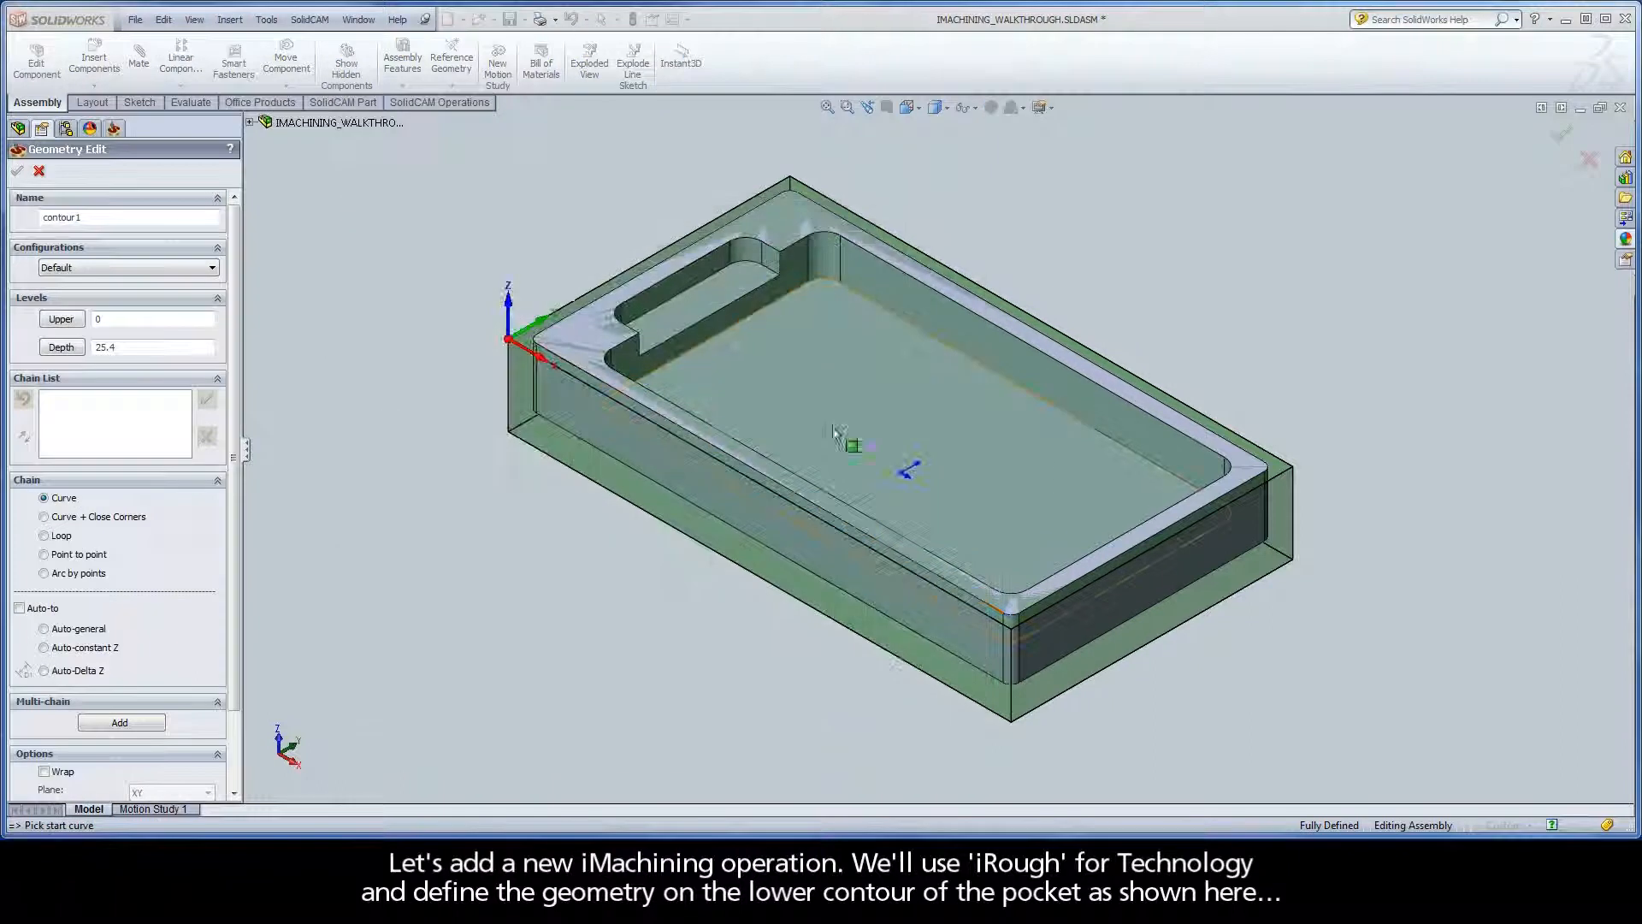
pyautogui.click(1164, 470)
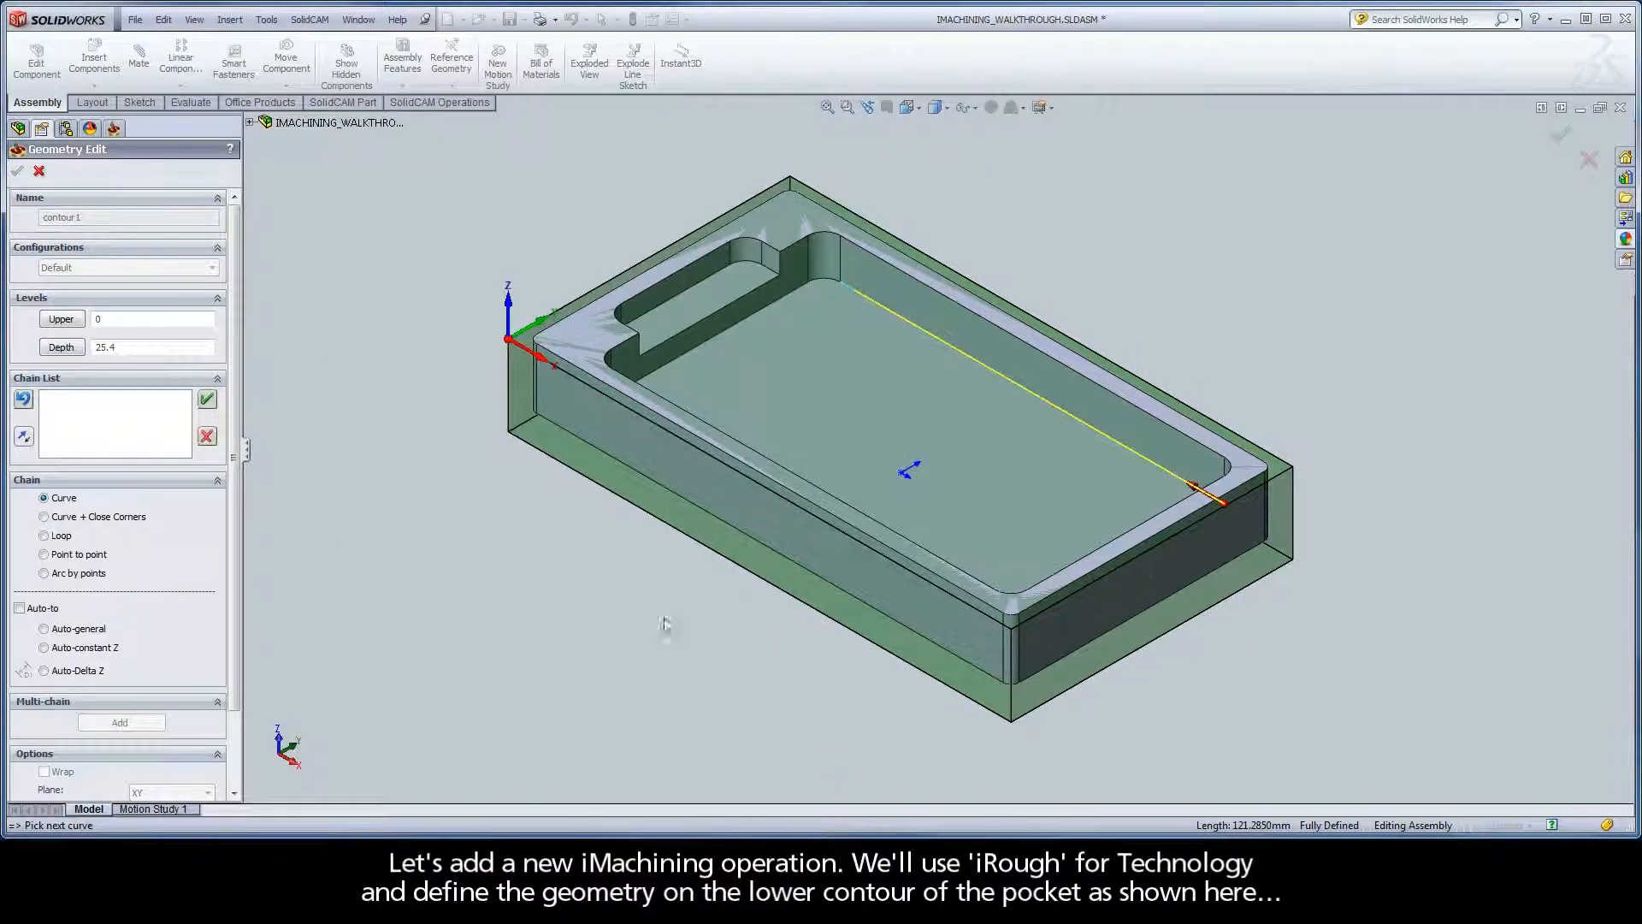
pyautogui.click(43, 647)
pyautogui.click(525, 519)
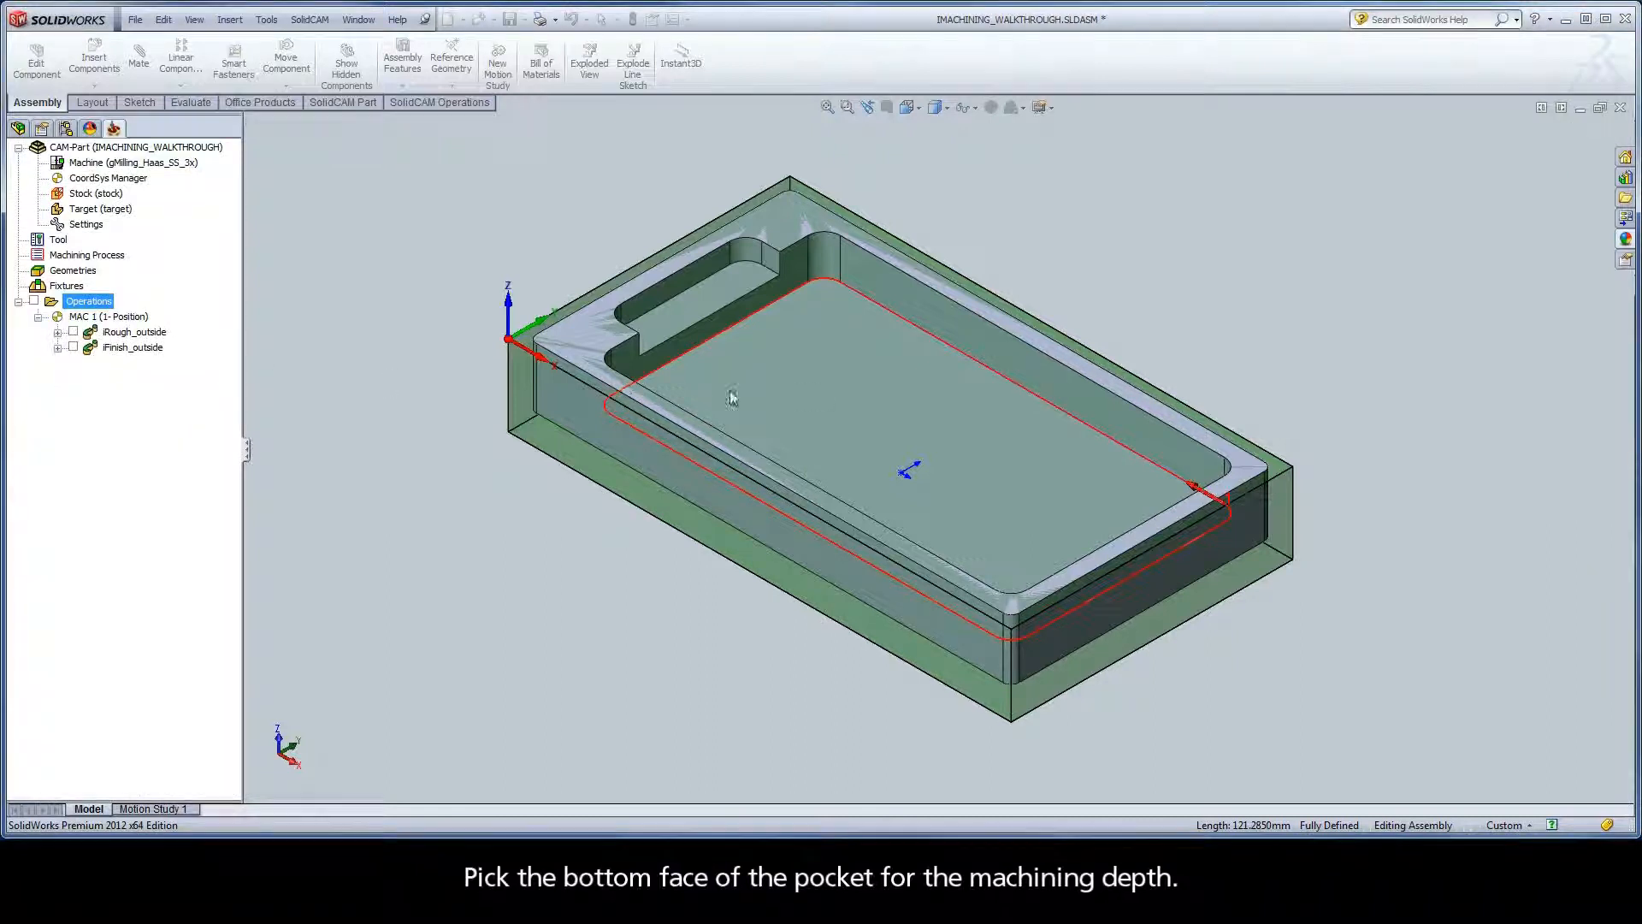
pyautogui.click(838, 393)
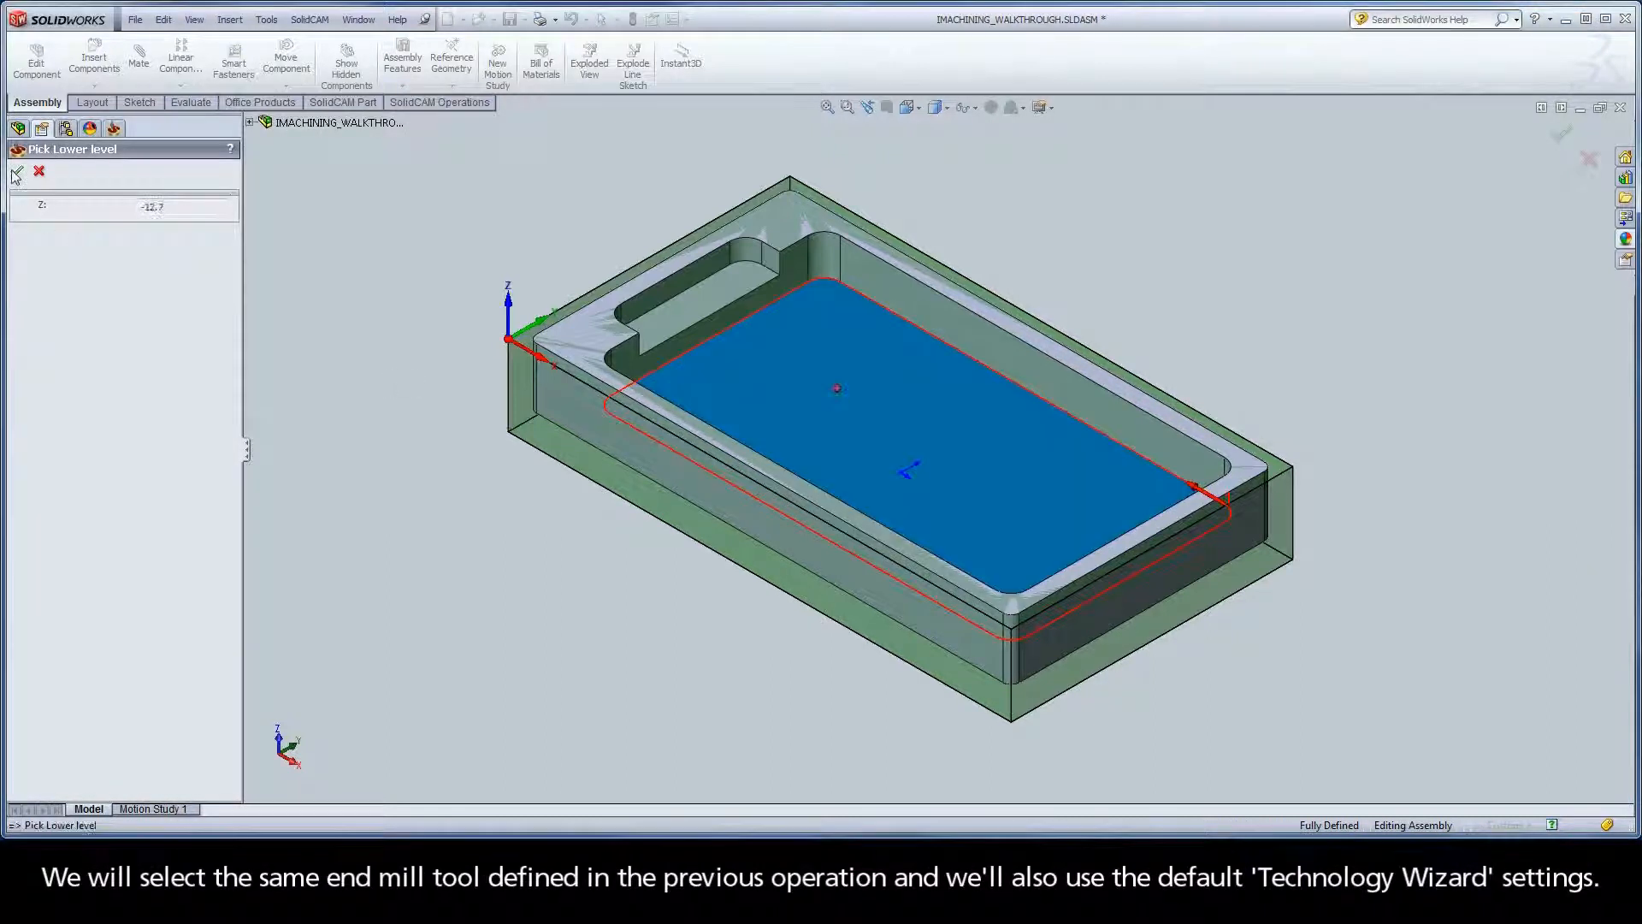
pyautogui.click(17, 170)
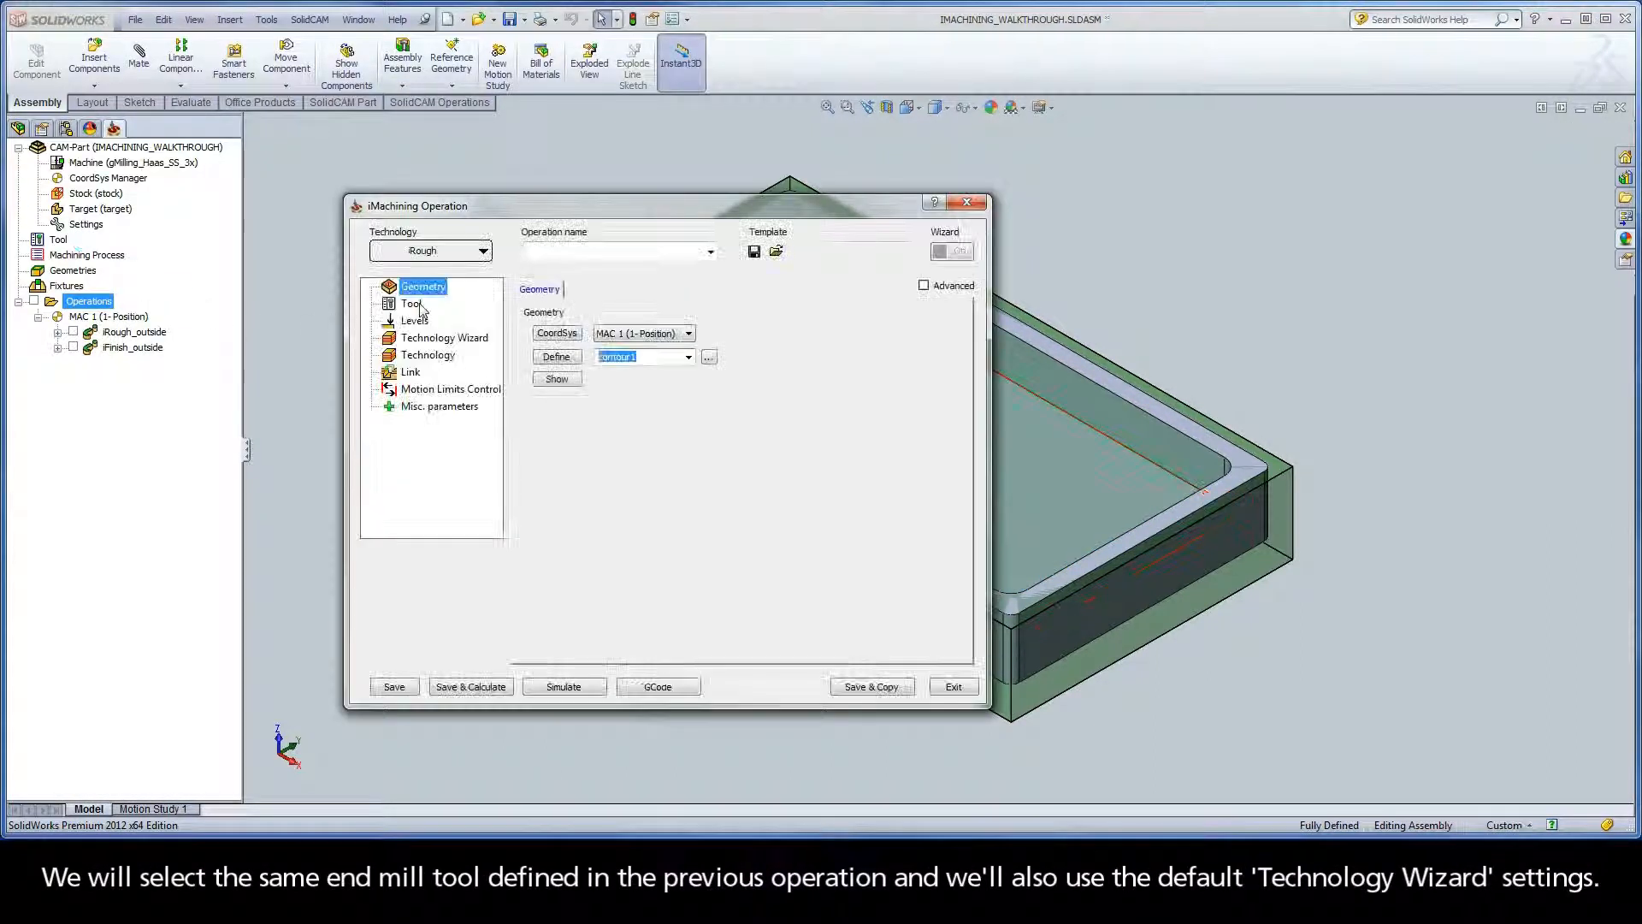
# Step: Assign the existing 9.5 mm end mill to the pocket operation and review its Technology Wizard cutting conditions
pyautogui.click(418, 303)
pyautogui.click(637, 514)
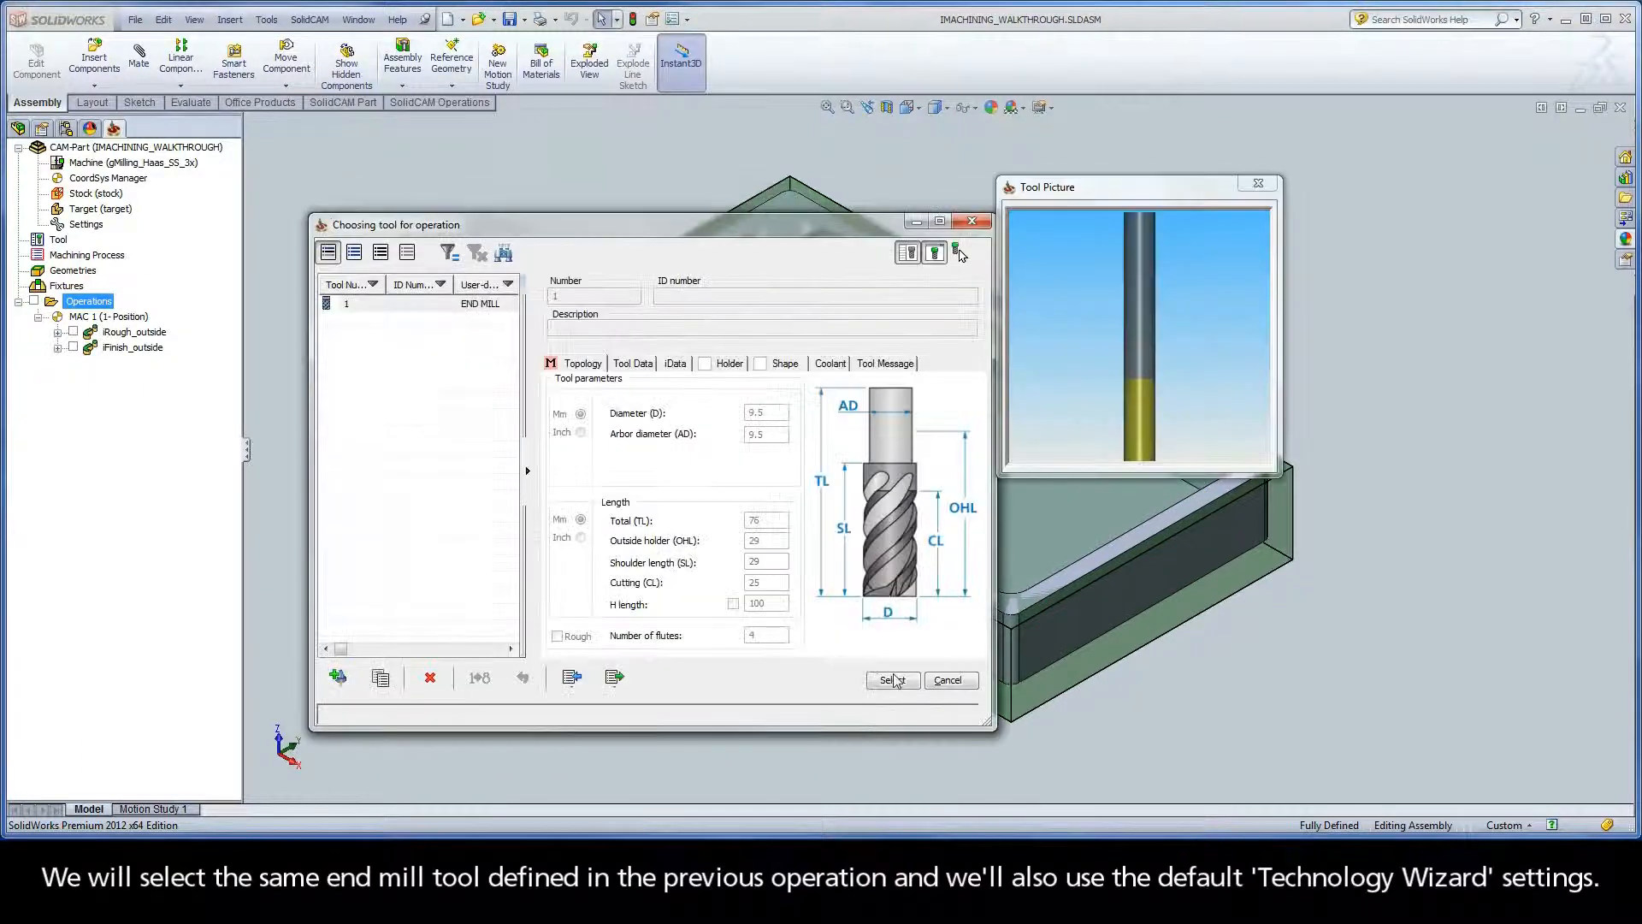
pyautogui.click(887, 682)
pyautogui.click(457, 339)
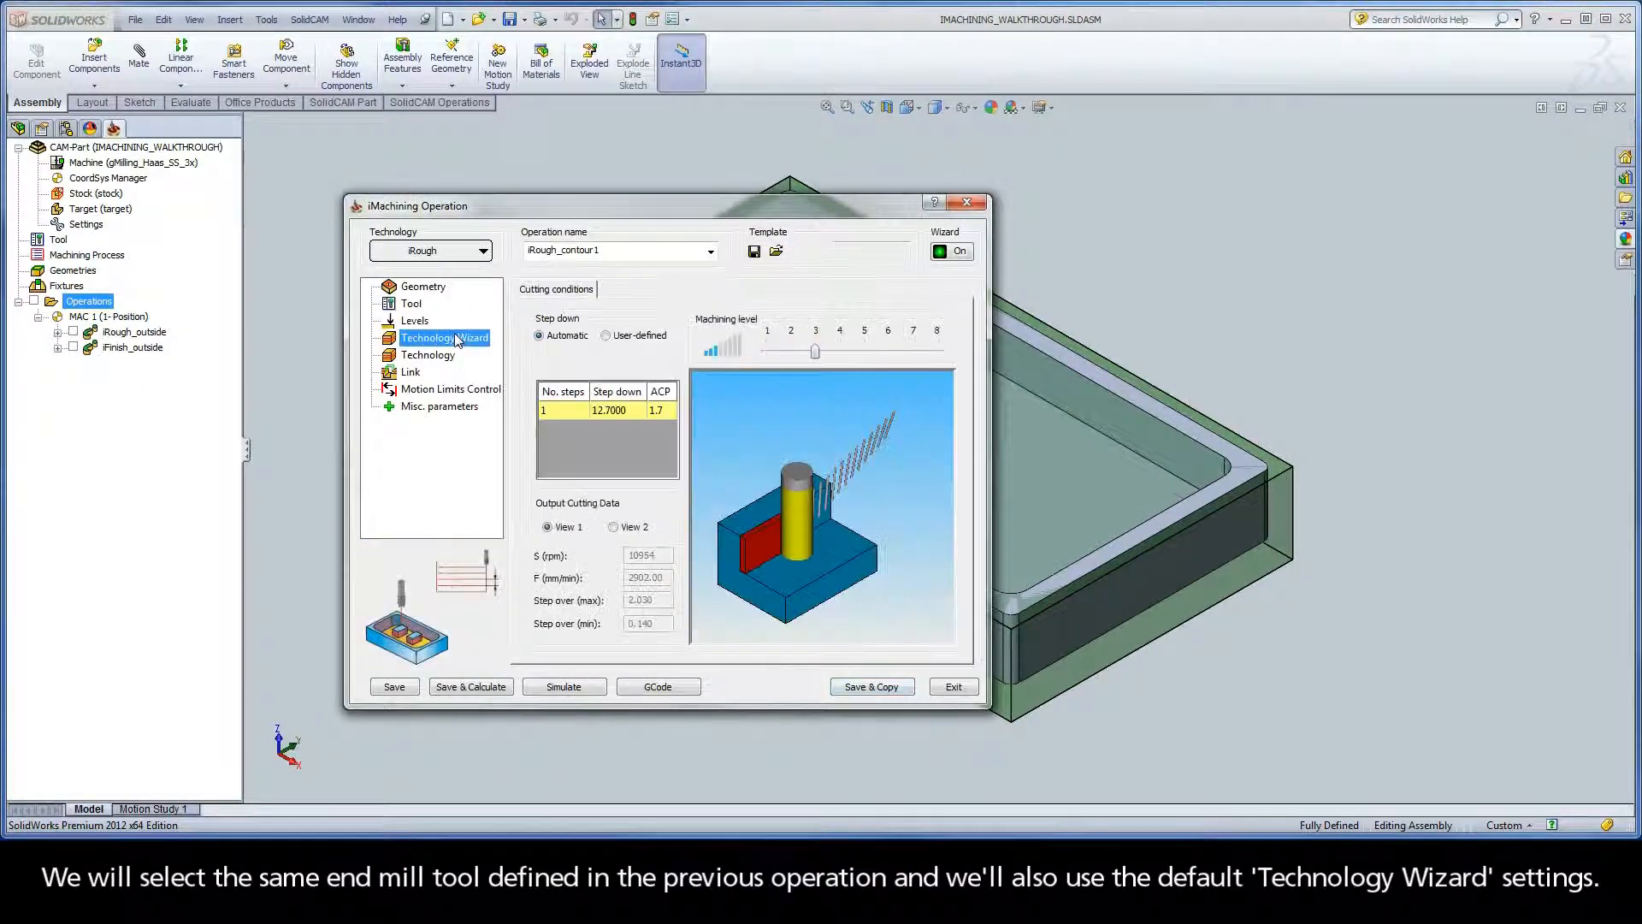
# Step: Rename the pocket operation iRough_centerPocket and check the ramping angle in its Link settings
pyautogui.click(410, 373)
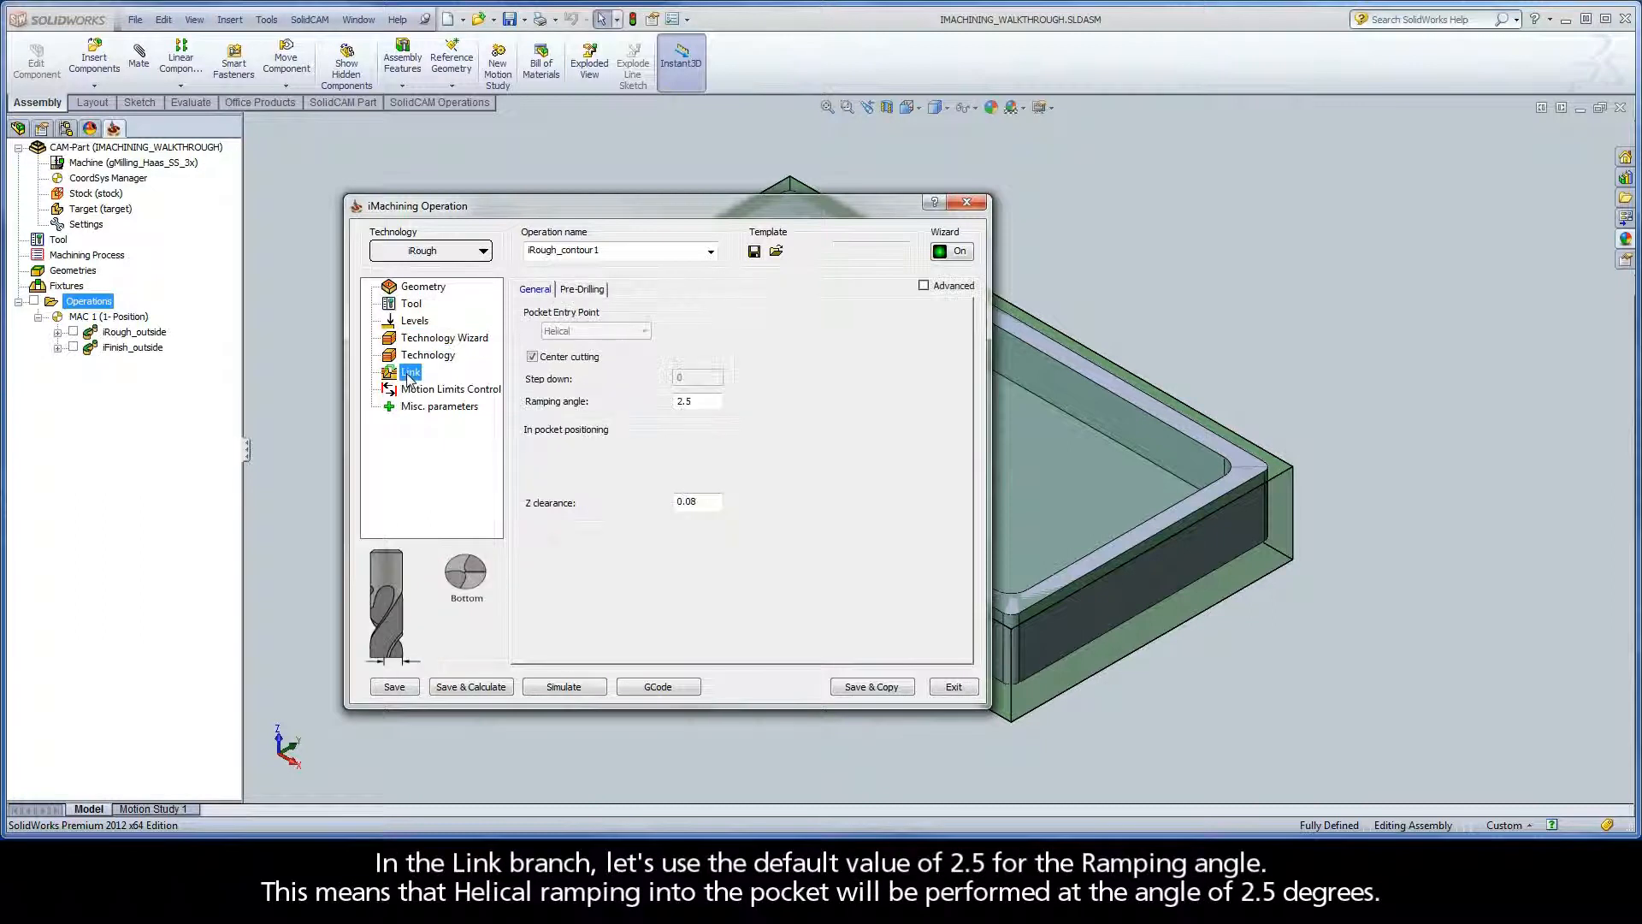
pyautogui.click(616, 250)
pyautogui.moveTo(608, 248); pyautogui.dragTo(567, 250)
pyautogui.write('enterPocket')
pyautogui.click(692, 400)
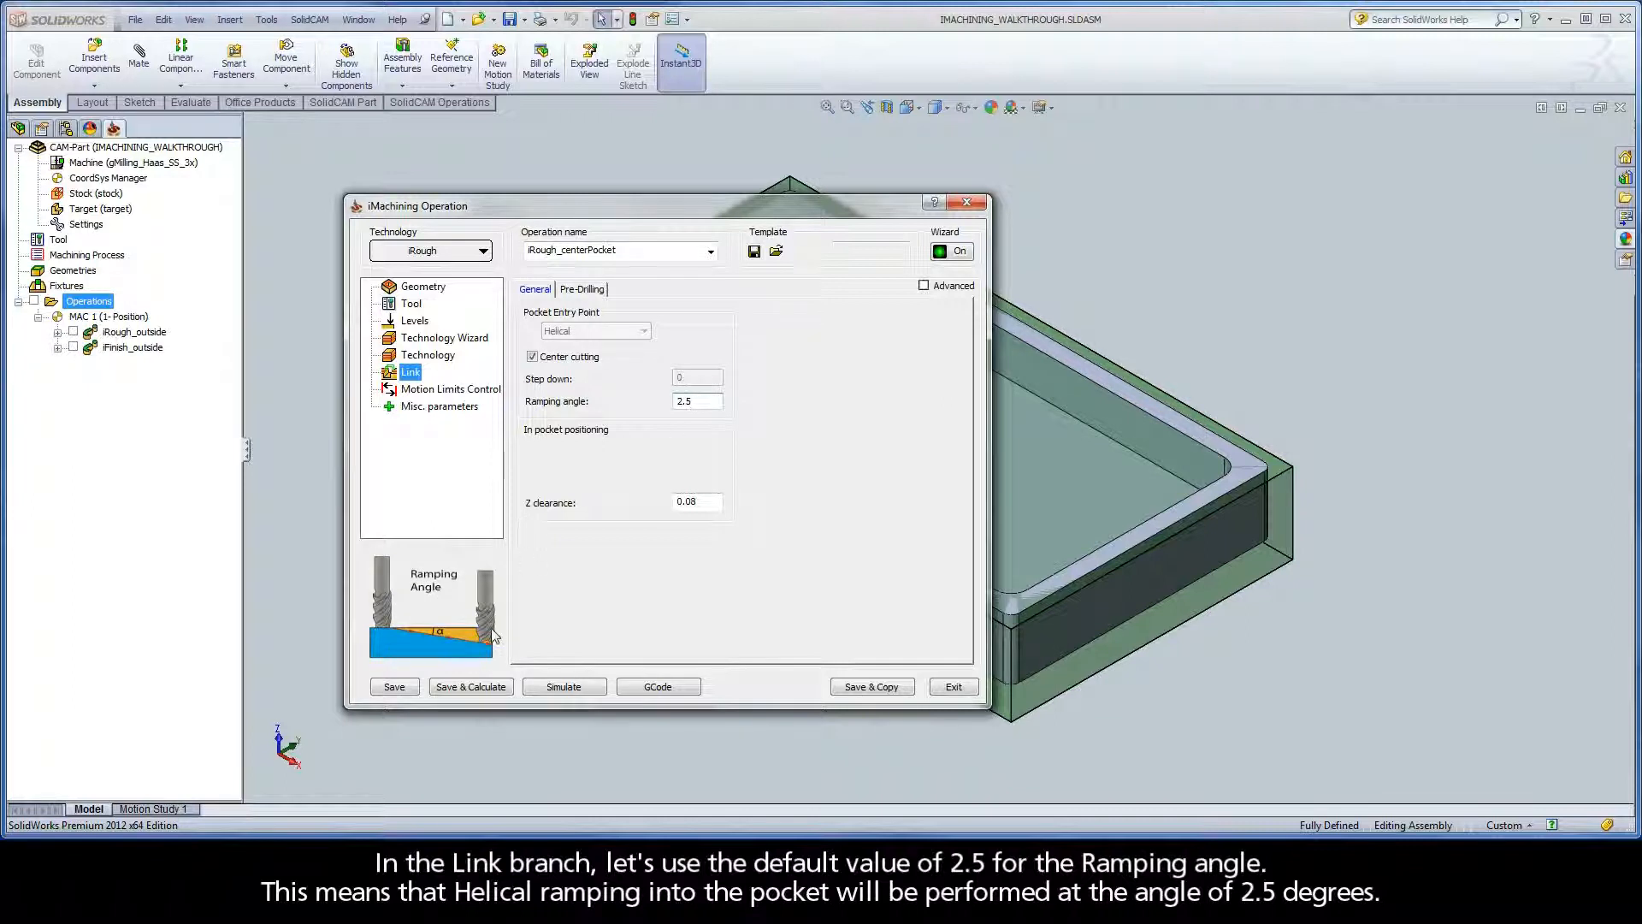
# Step: Save and calculate the iRough_centerPocket operation, run its SolidVerify simulation and exit the simulation
pyautogui.click(473, 686)
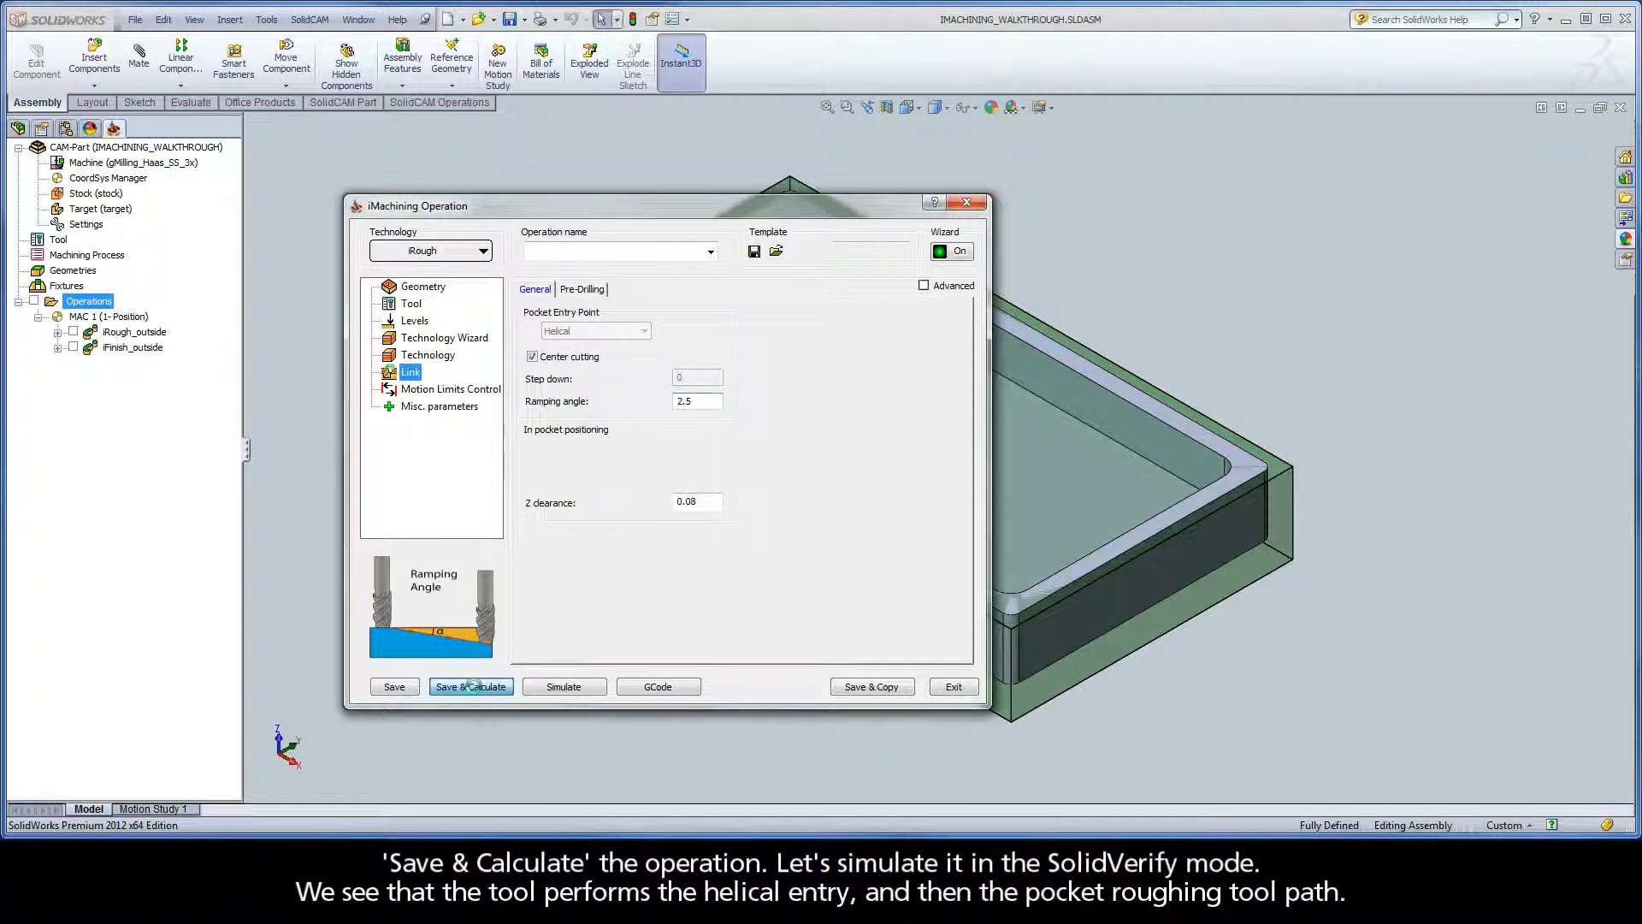
pyautogui.click(564, 686)
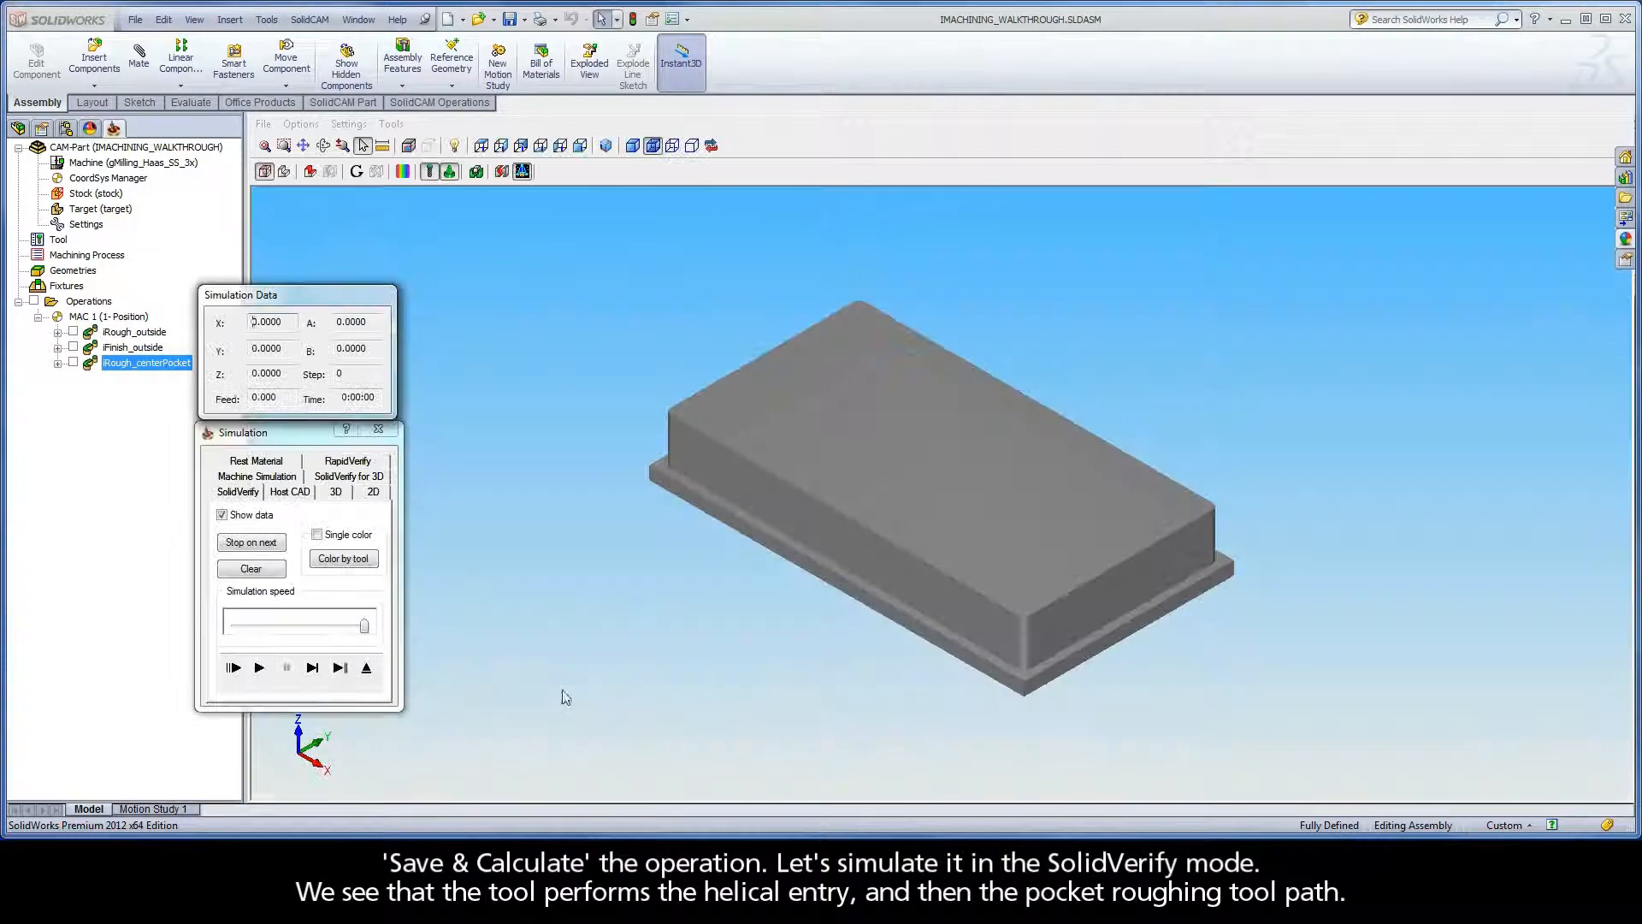
pyautogui.click(258, 668)
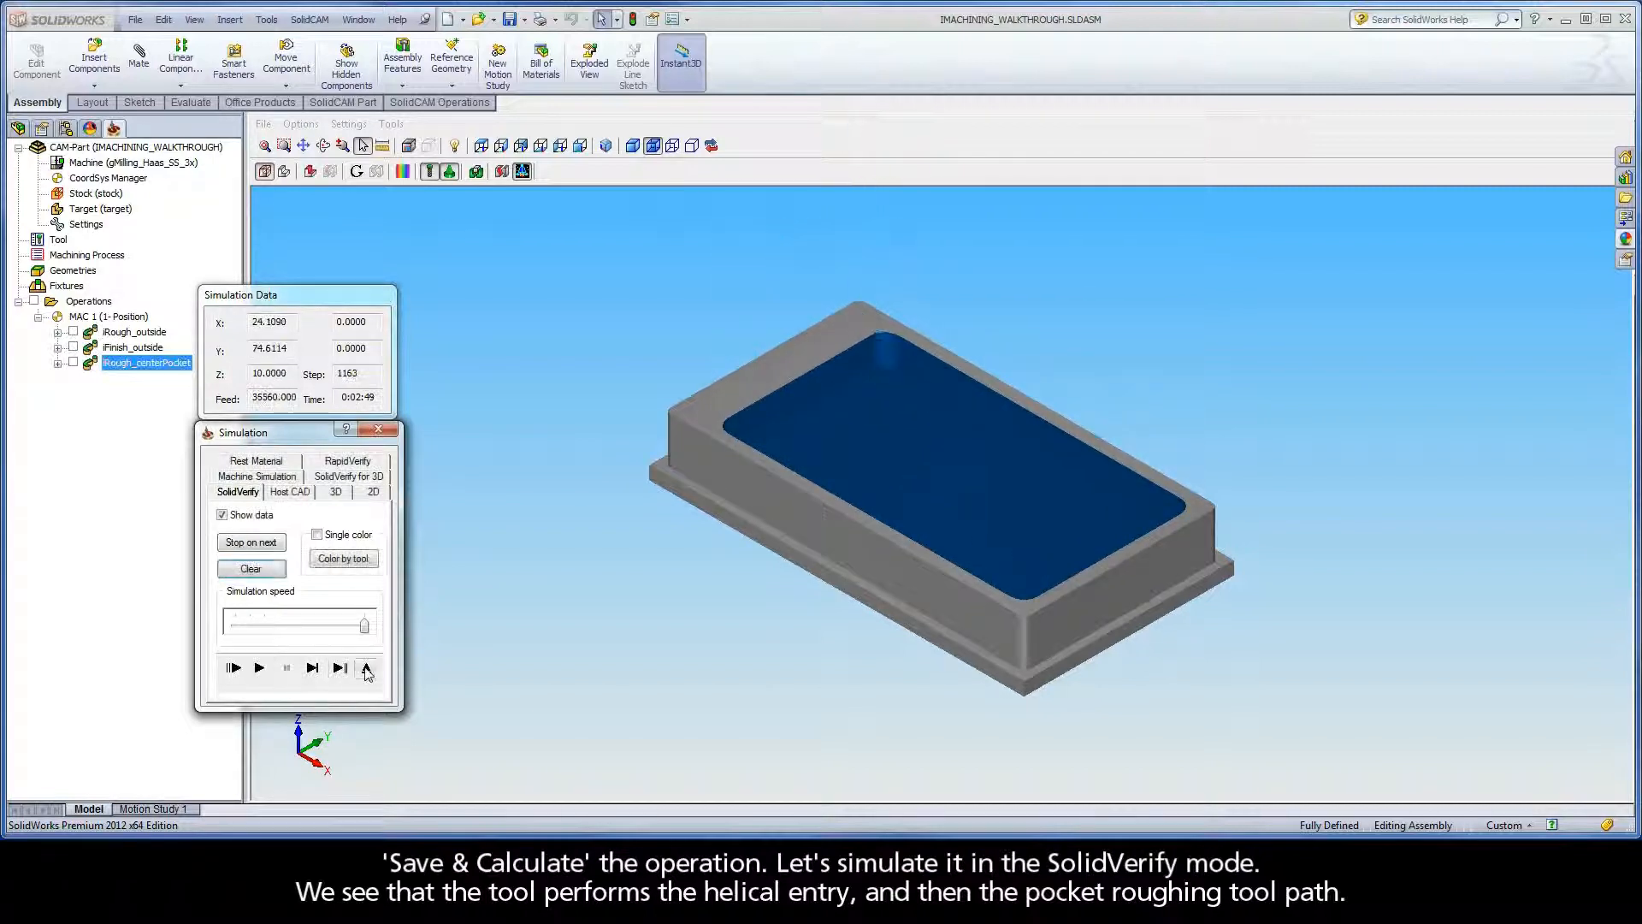
pyautogui.click(367, 670)
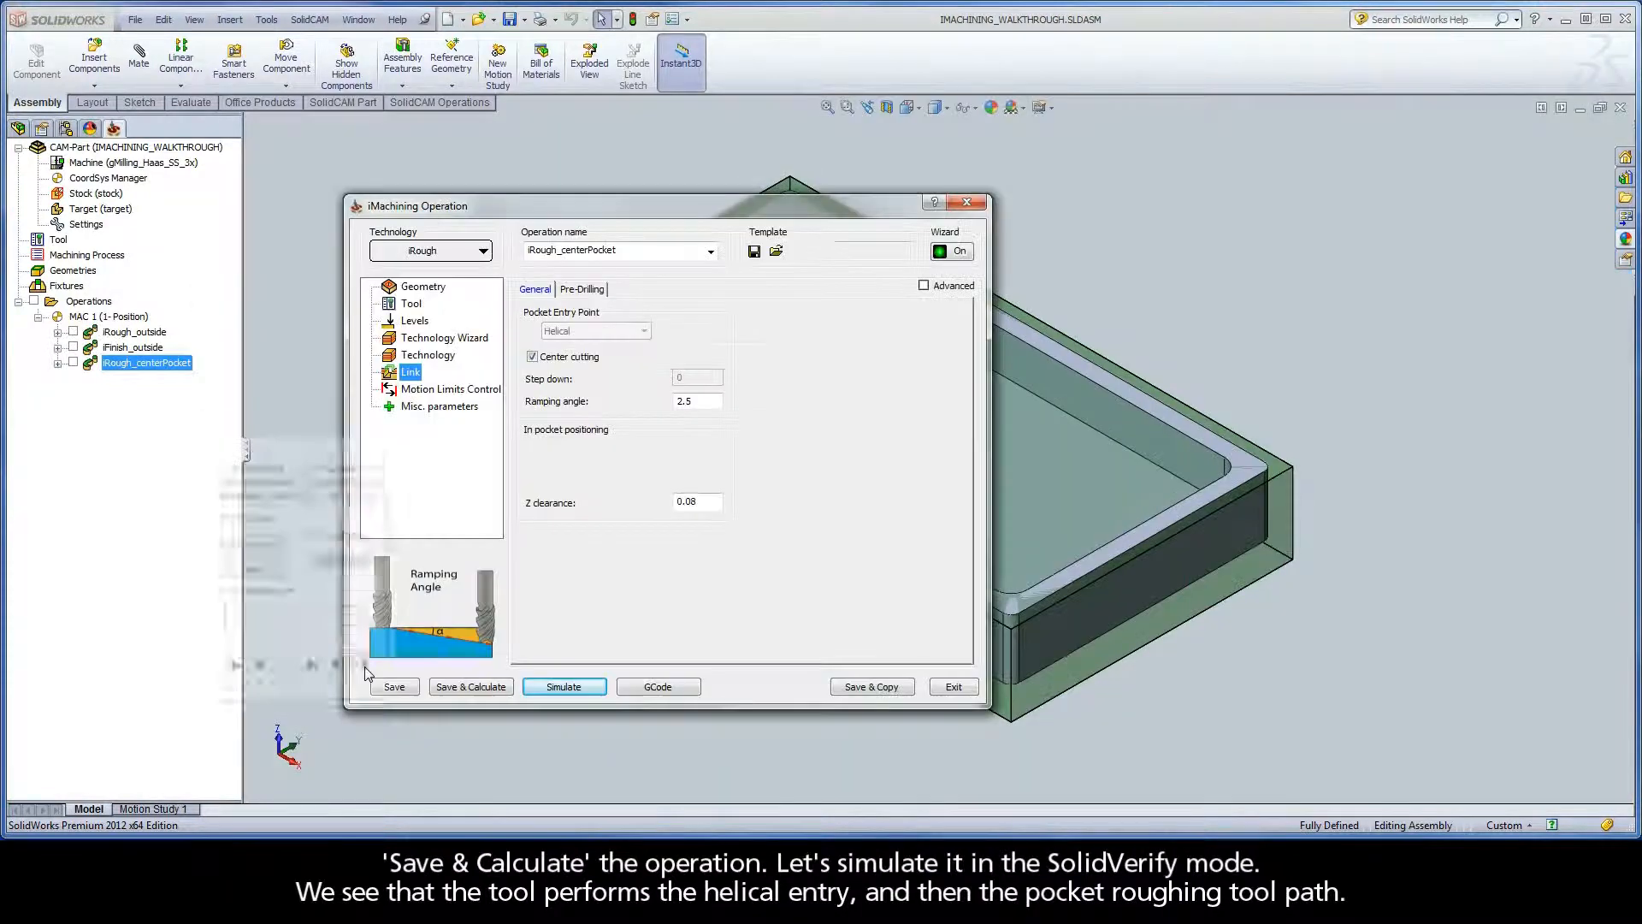
# Step: Save and copy the pocket roughing operation, set the copy's technology to iFinish and check the parent operation in its iRest data
pyautogui.click(854, 689)
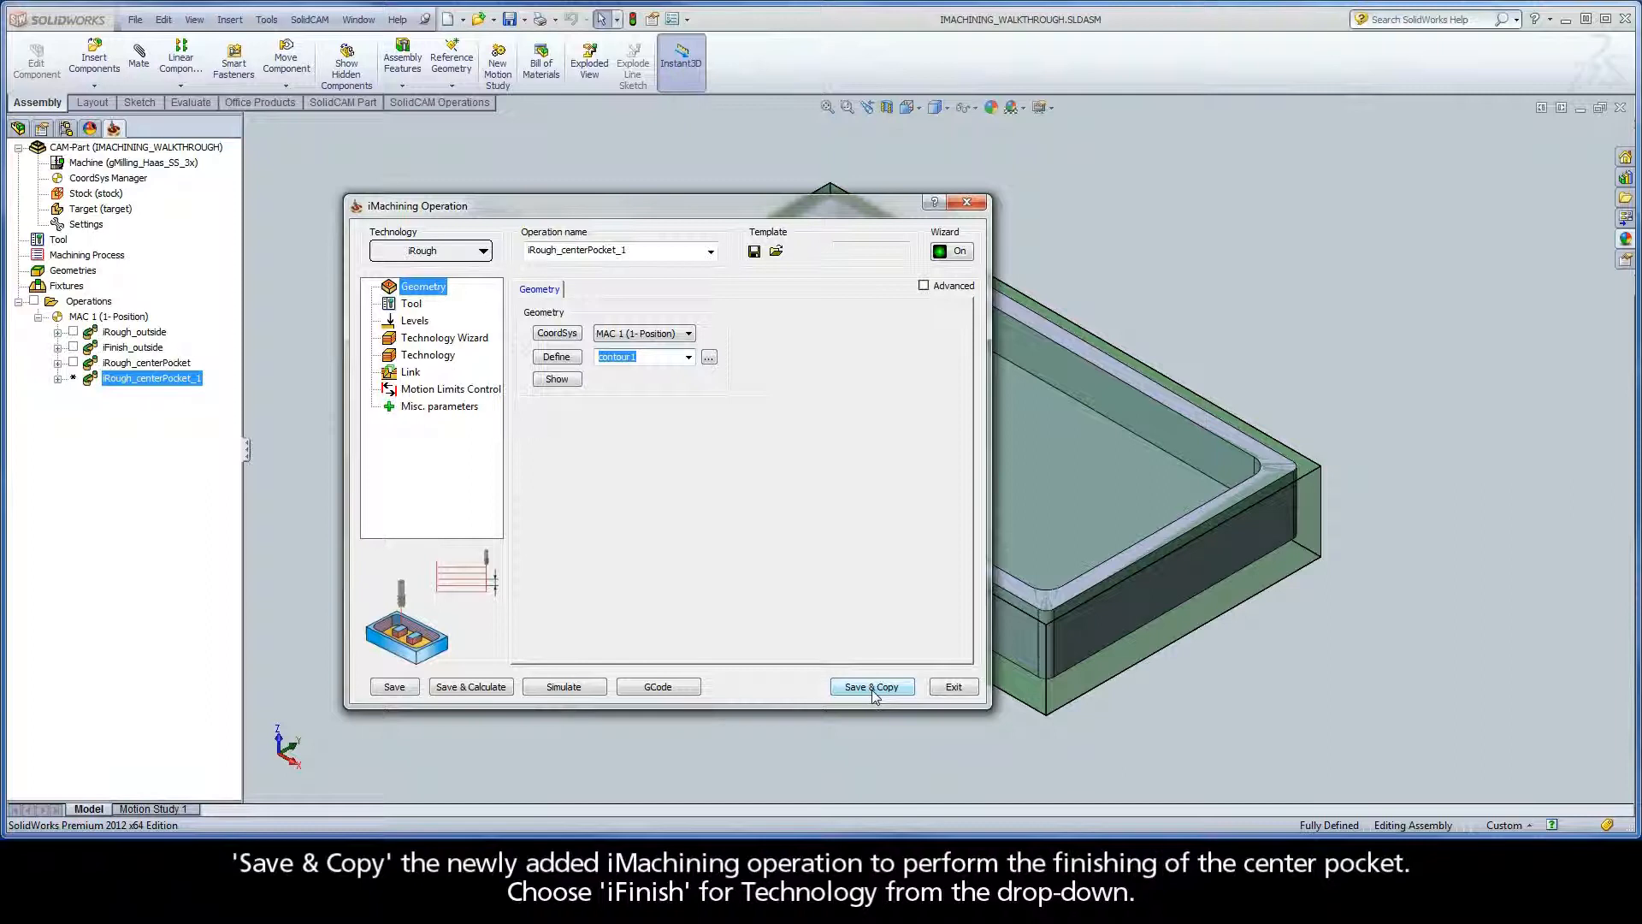
pyautogui.click(432, 261)
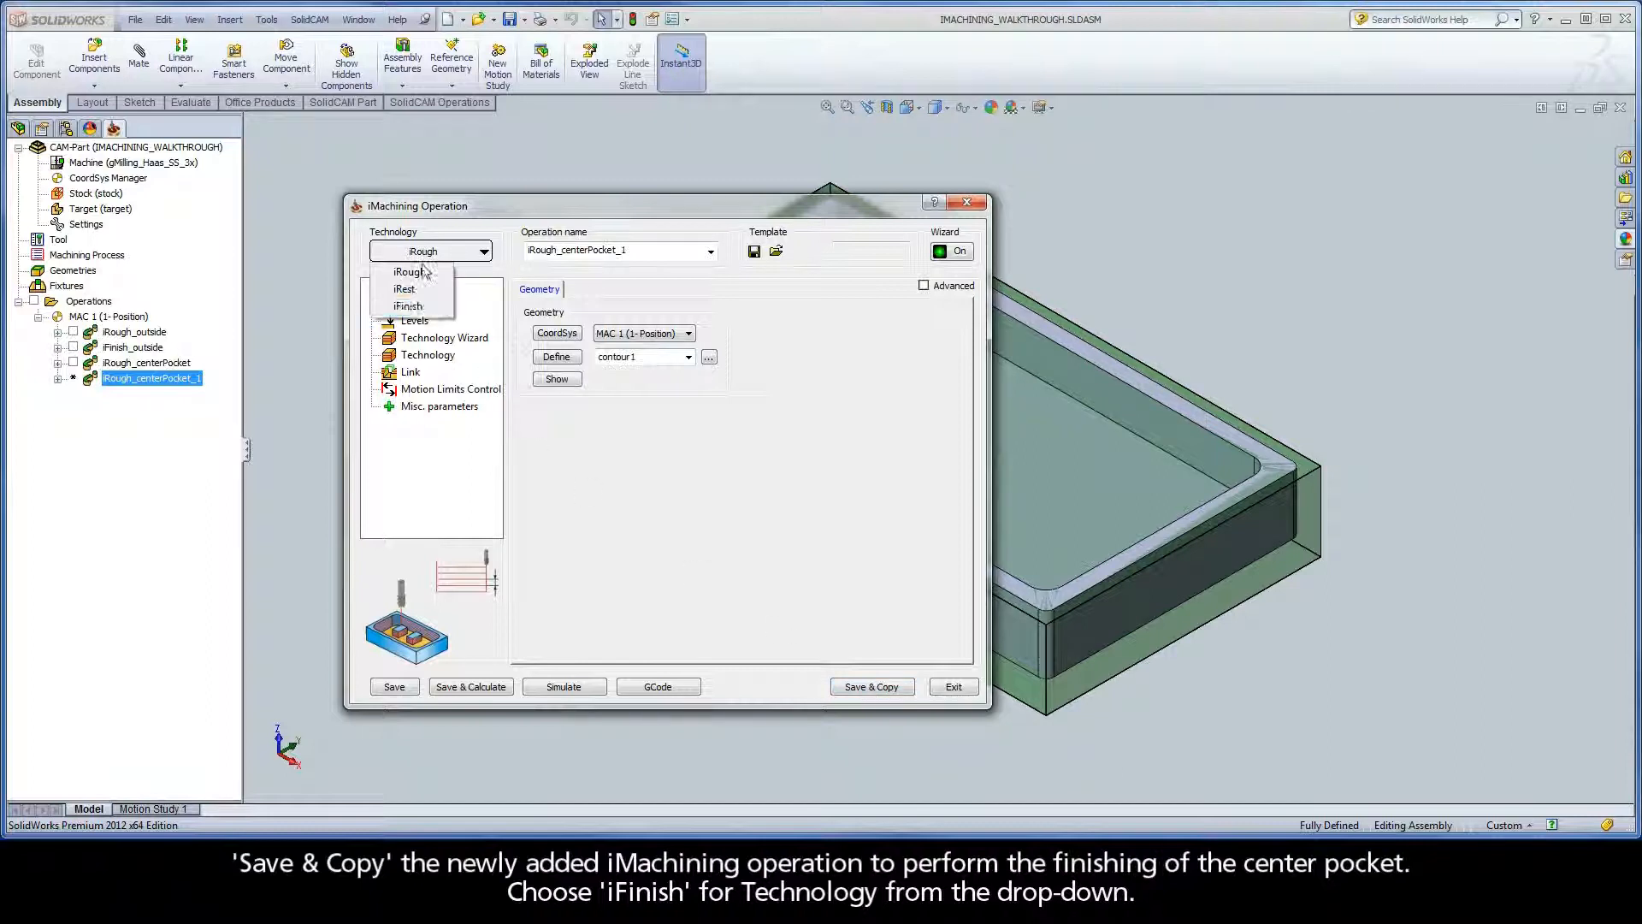
pyautogui.click(419, 291)
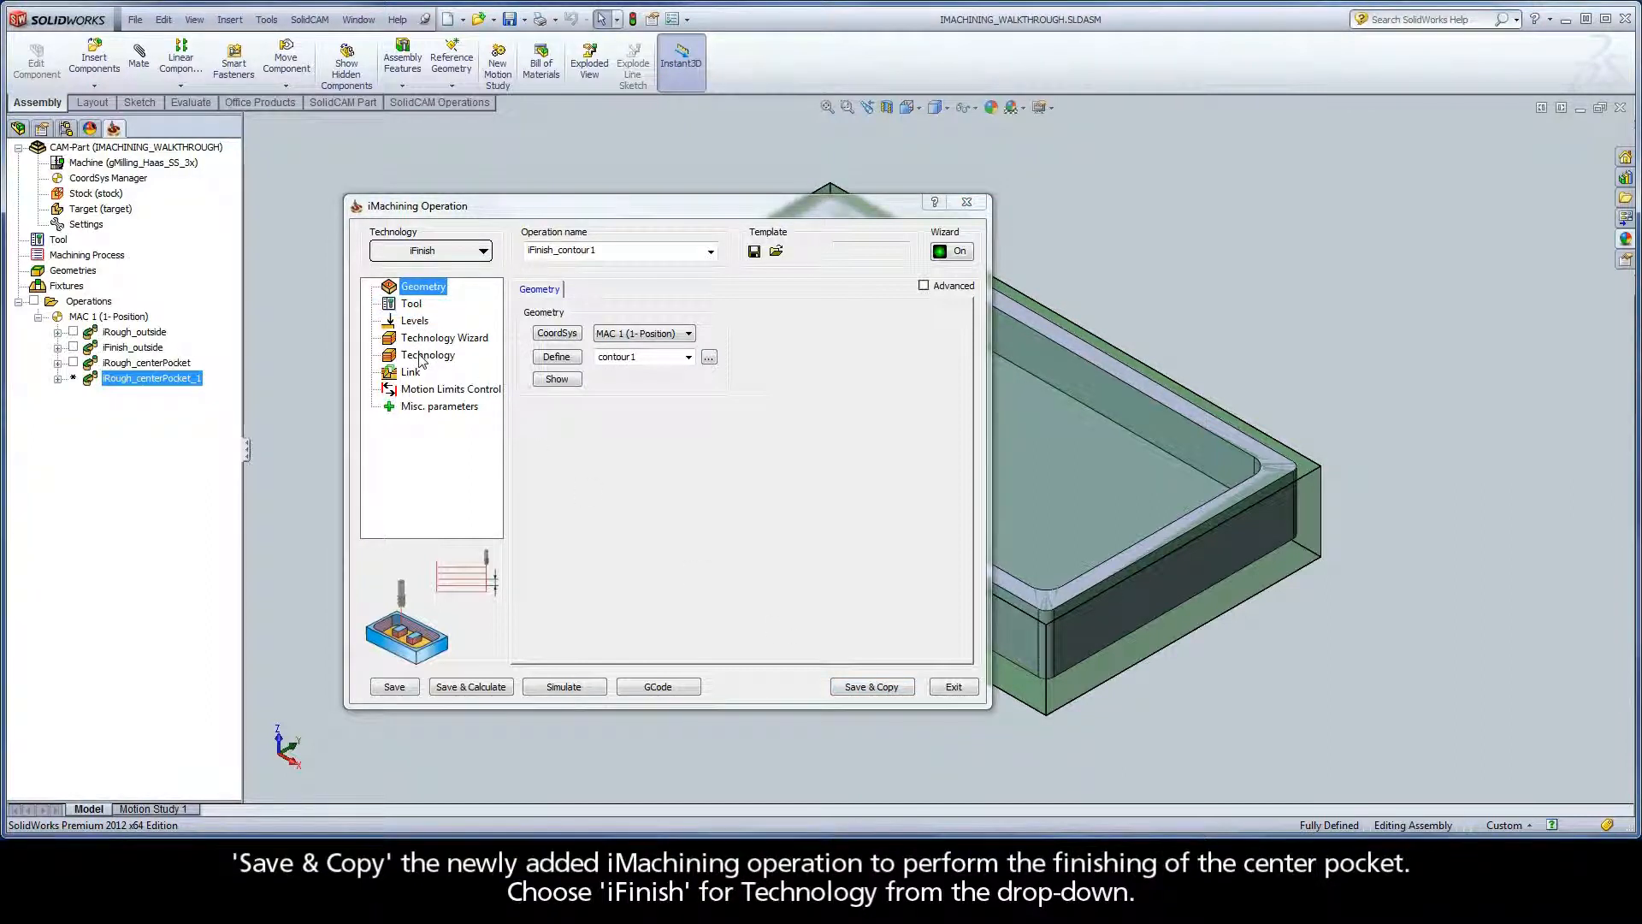
pyautogui.click(424, 355)
pyautogui.click(644, 290)
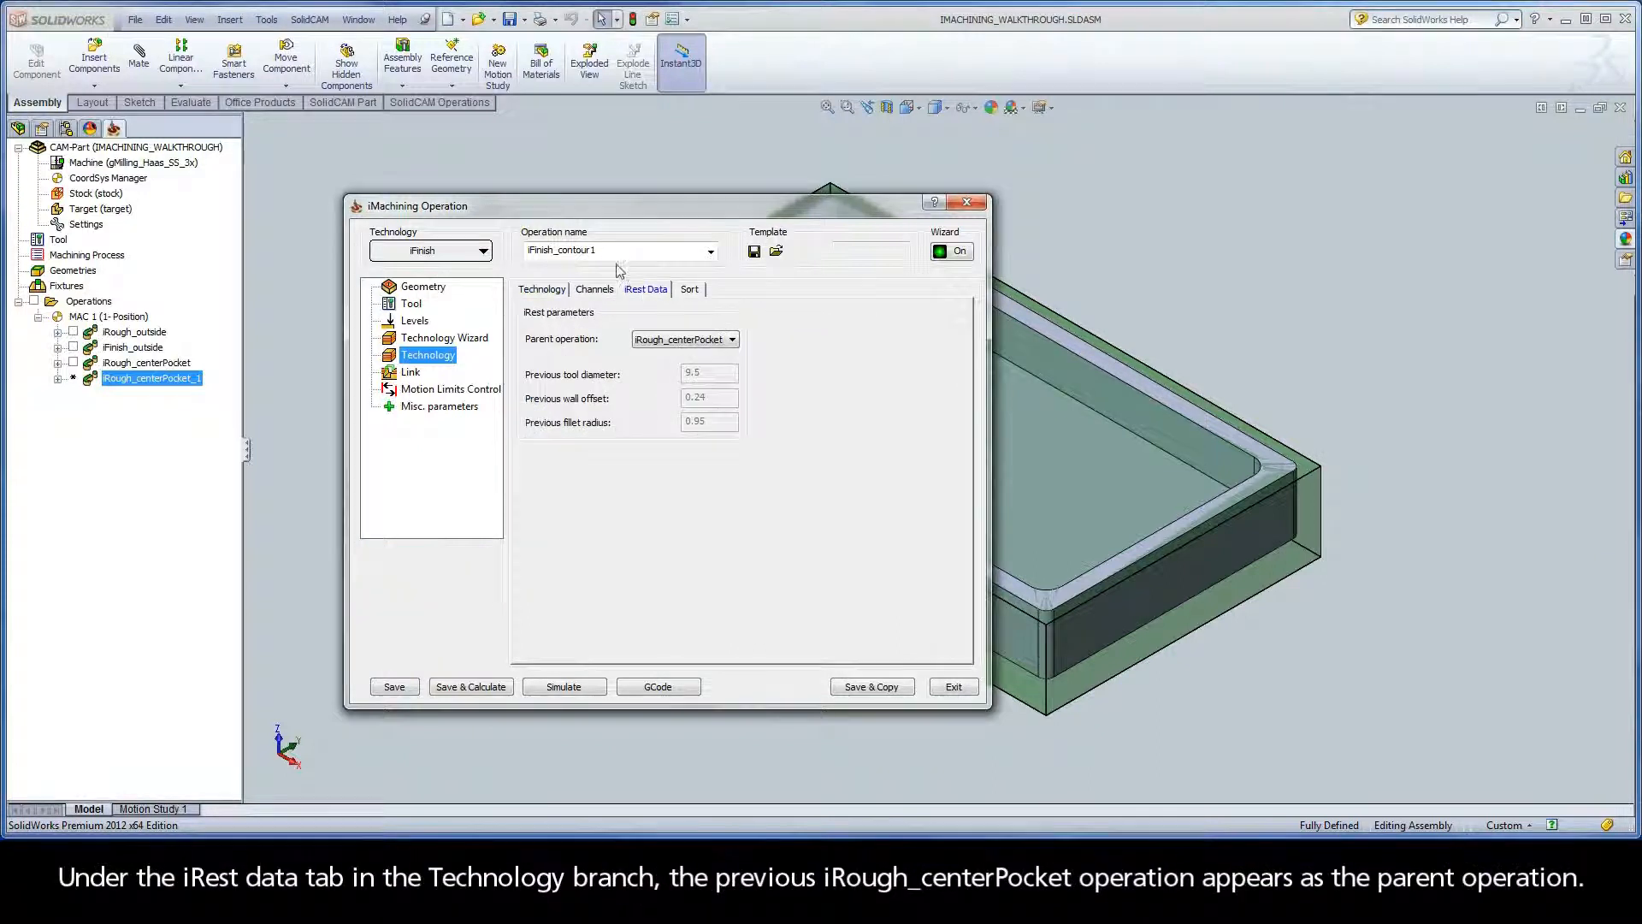
# Step: Rename the copied finishing operation iFinish_centerPocket
pyautogui.click(599, 250)
pyautogui.moveTo(599, 250); pyautogui.dragTo(559, 252)
pyautogui.write('centerPocket')
# Step: Save and calculate iFinish_centerPocket, simulate it in SolidVerify at reduced speed and close the operation
pyautogui.click(469, 686)
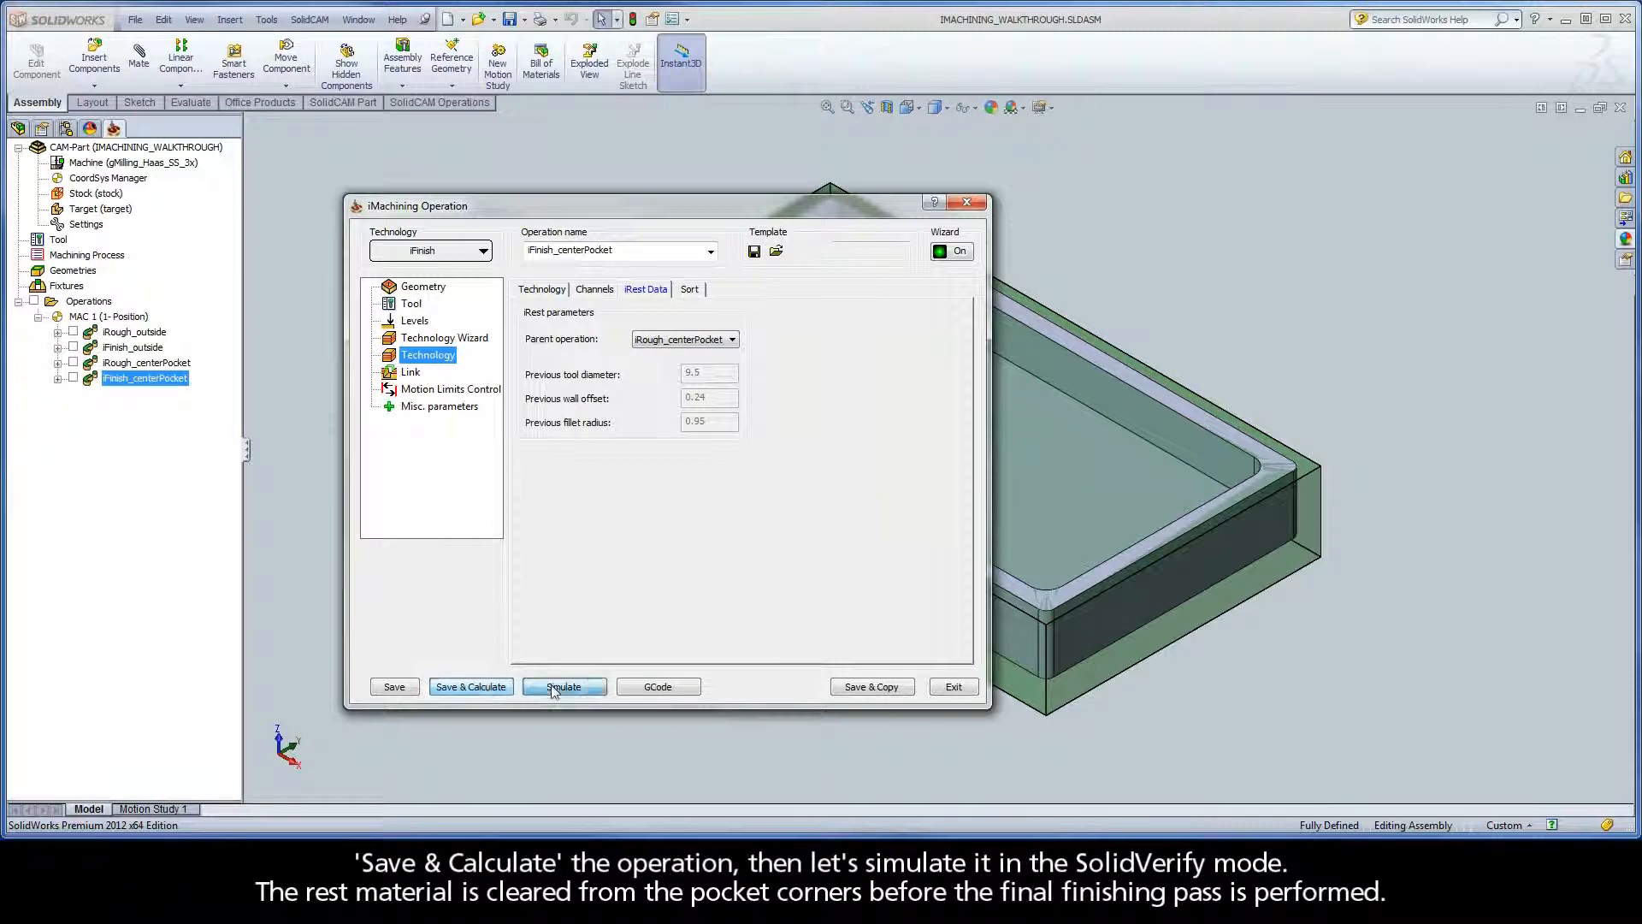
pyautogui.click(554, 687)
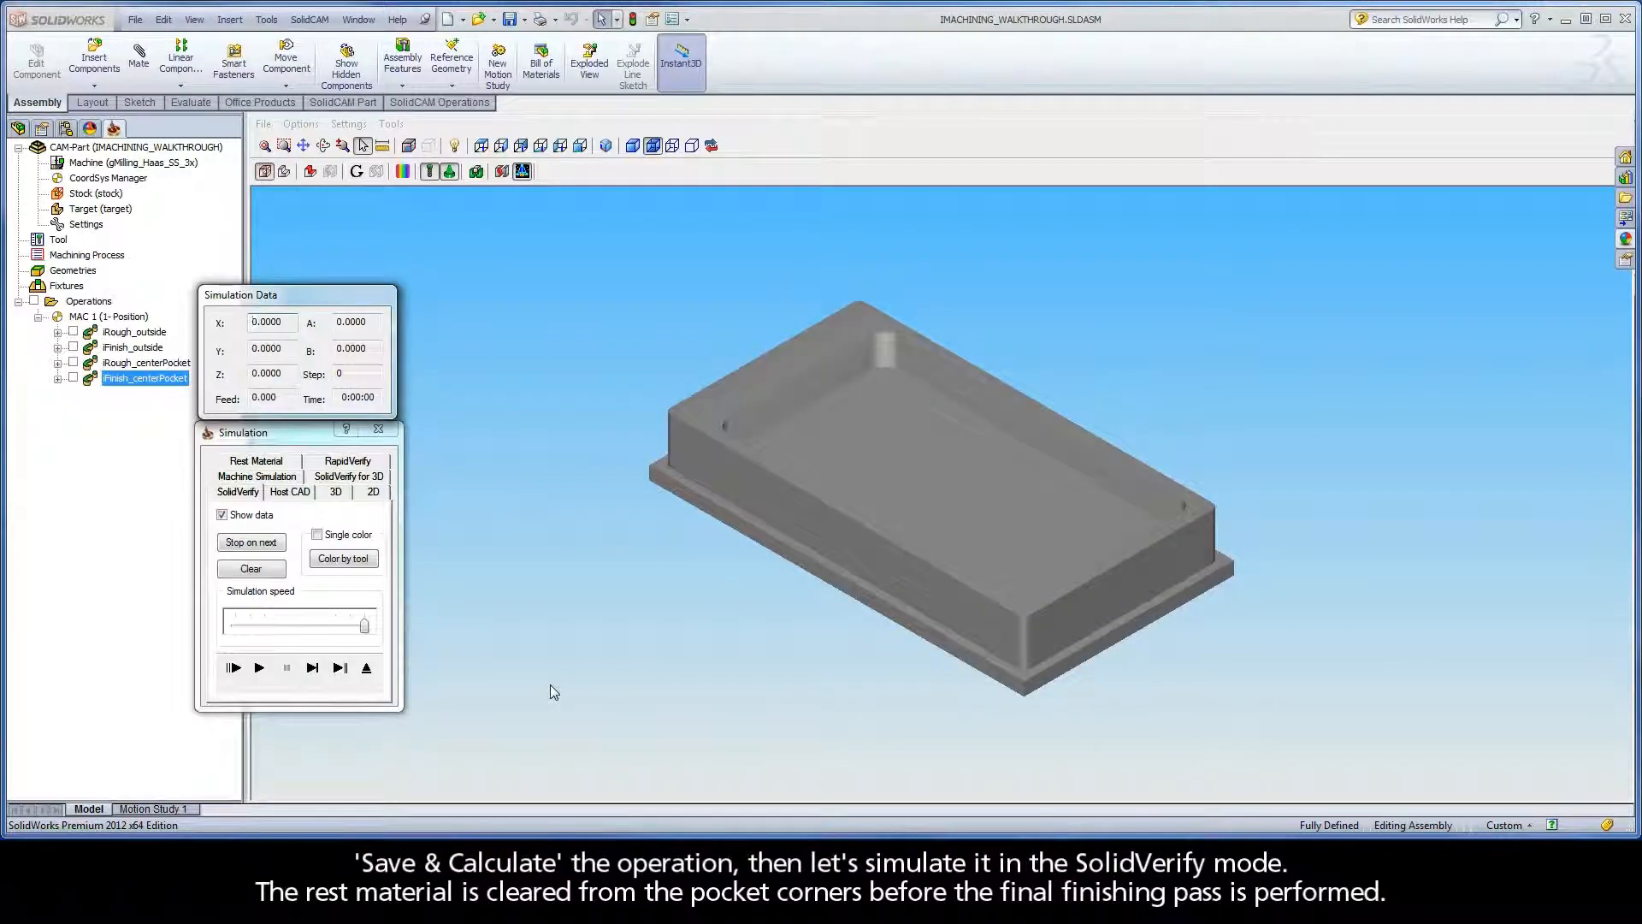
pyautogui.moveTo(365, 626); pyautogui.dragTo(306, 625)
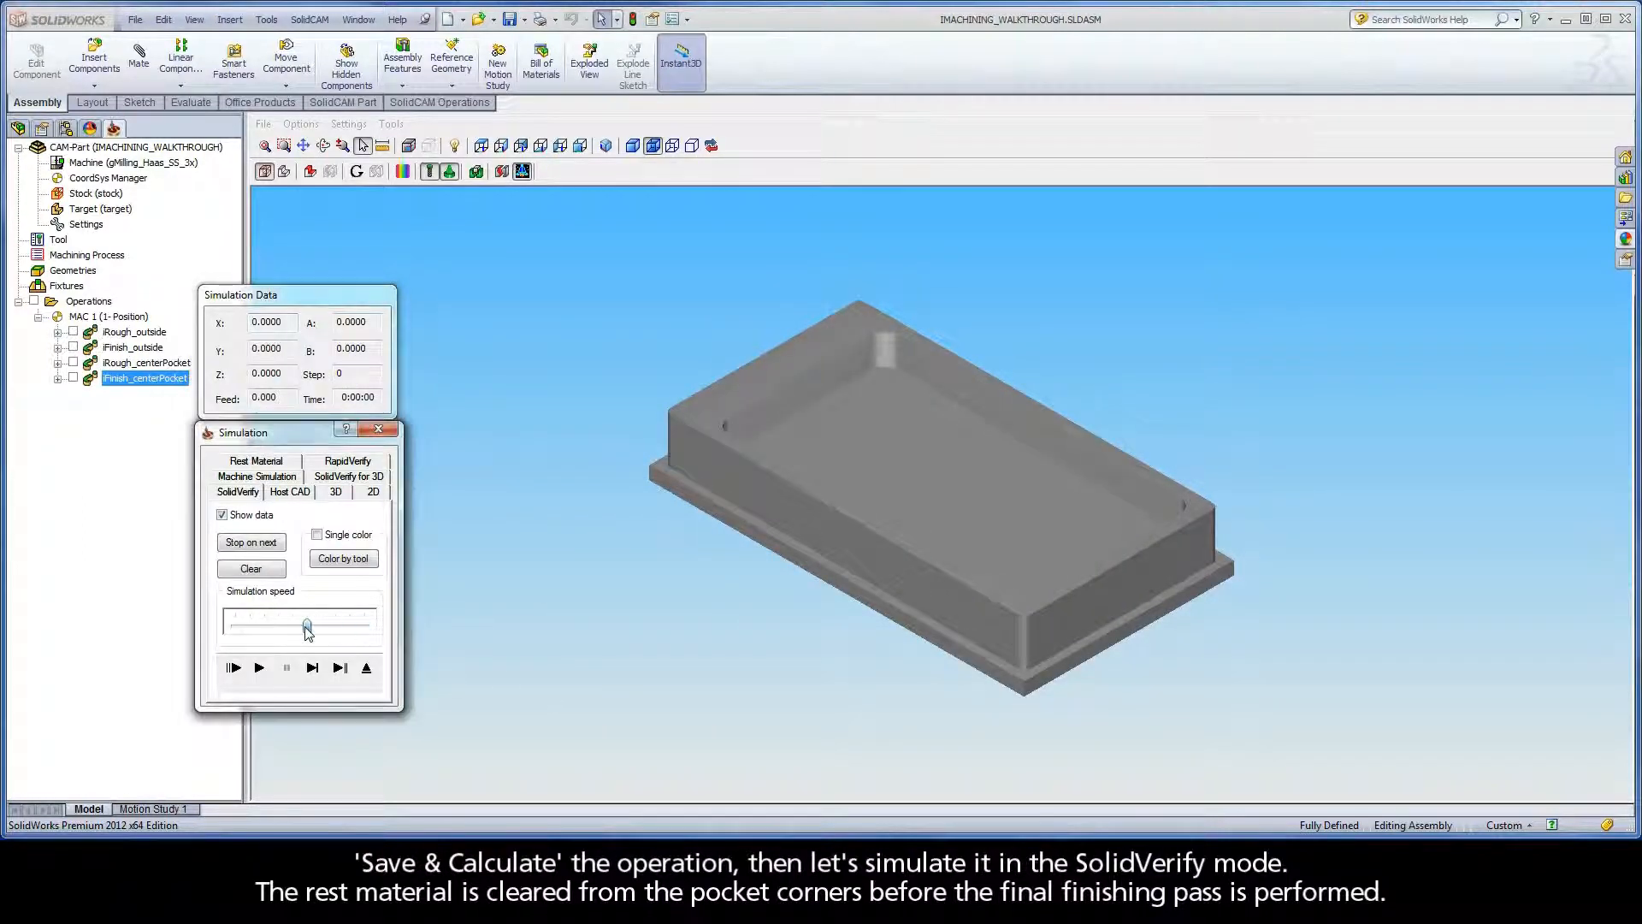
pyautogui.click(261, 669)
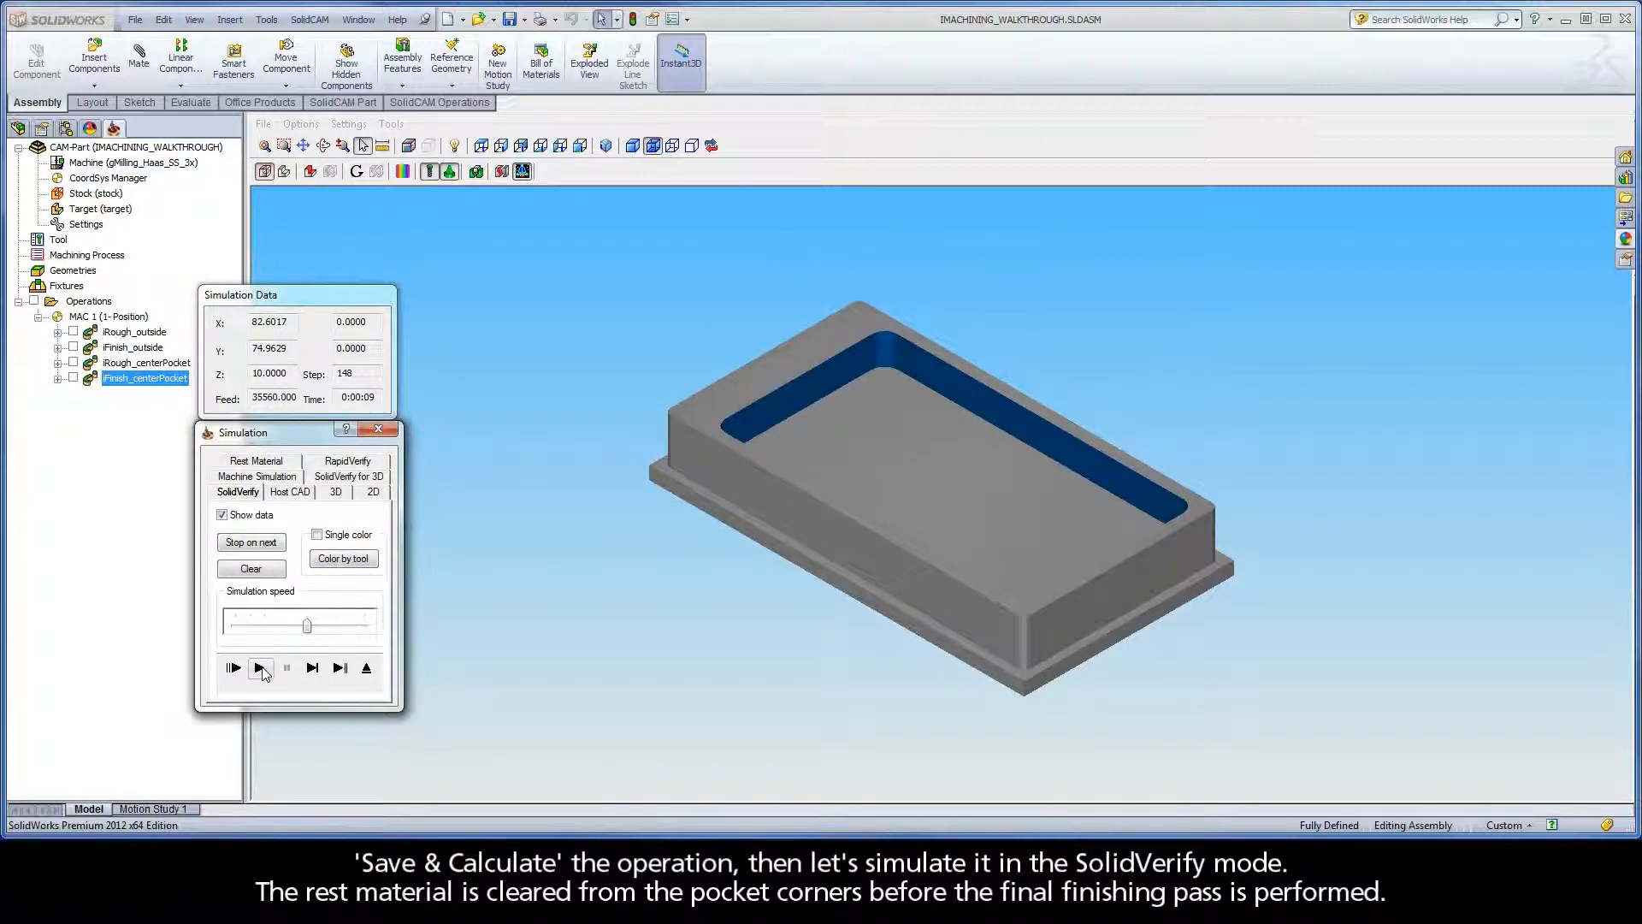
pyautogui.click(366, 668)
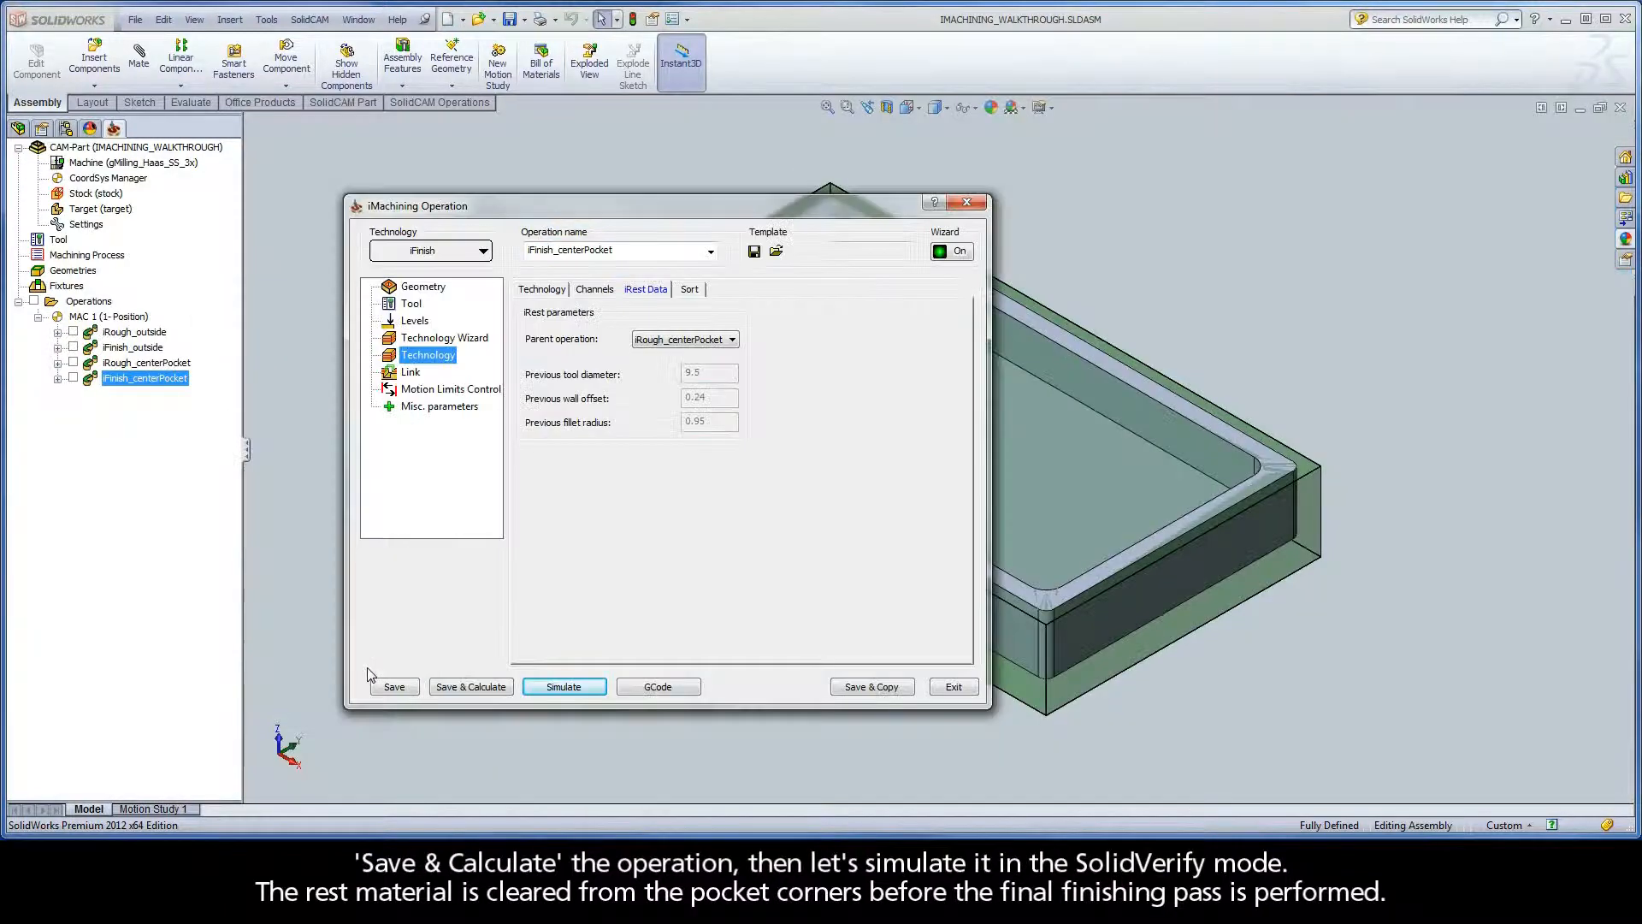
pyautogui.click(952, 687)
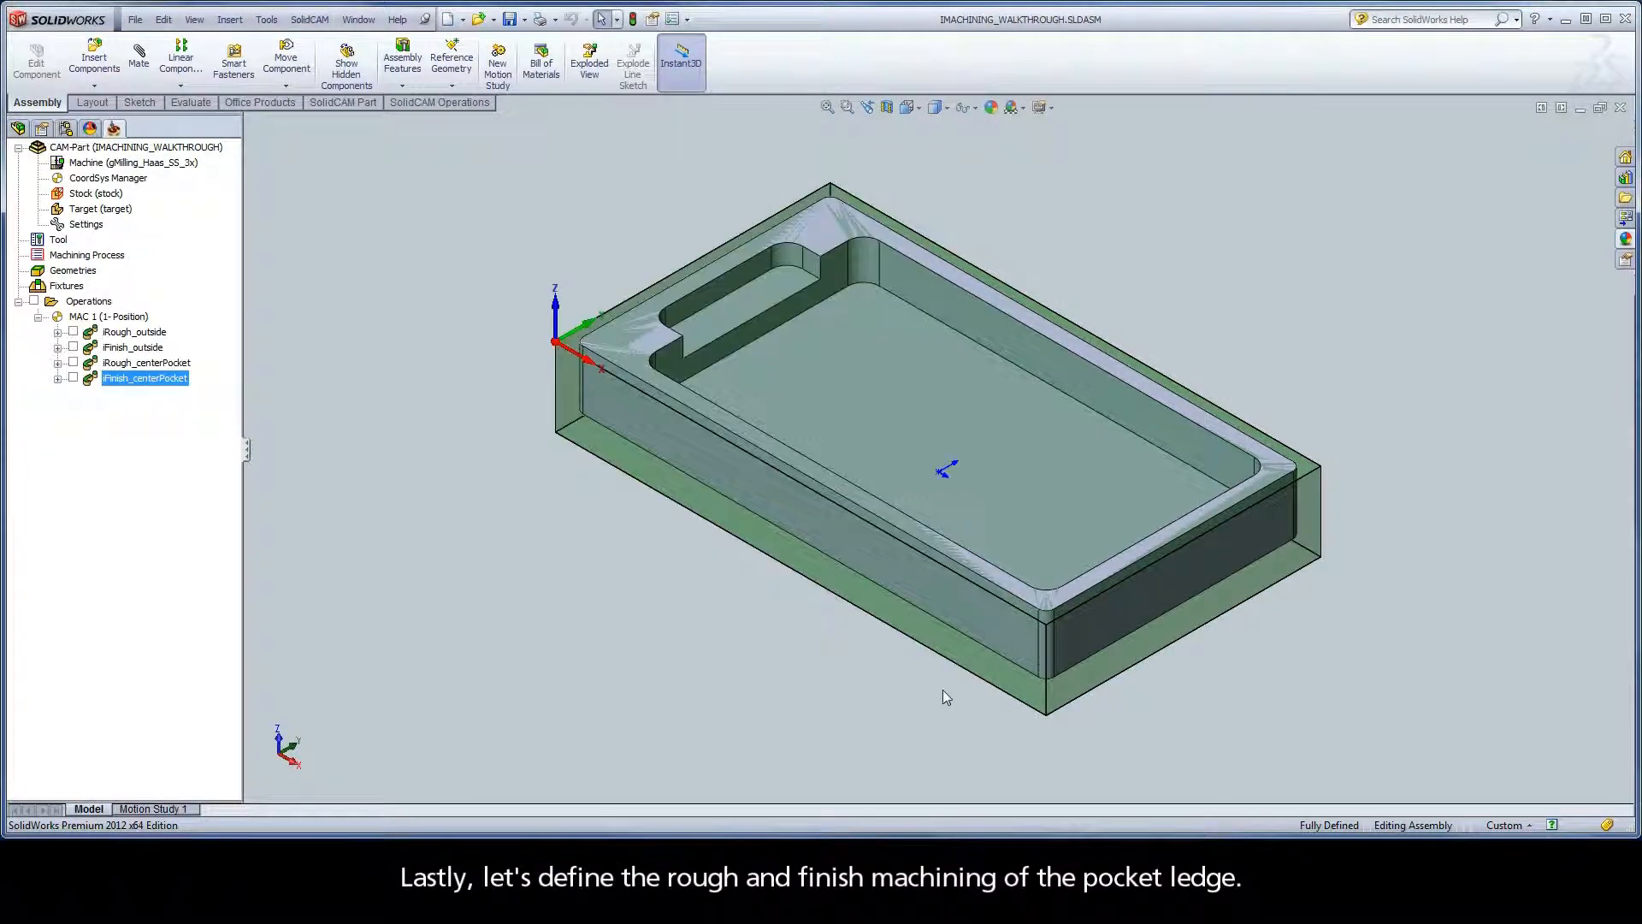
# Step: Add a new iMachining operation and define its geometry as a closed chain on the pocket ledge's lower contour with Auto-constant Z
pyautogui.rightClick(90, 305)
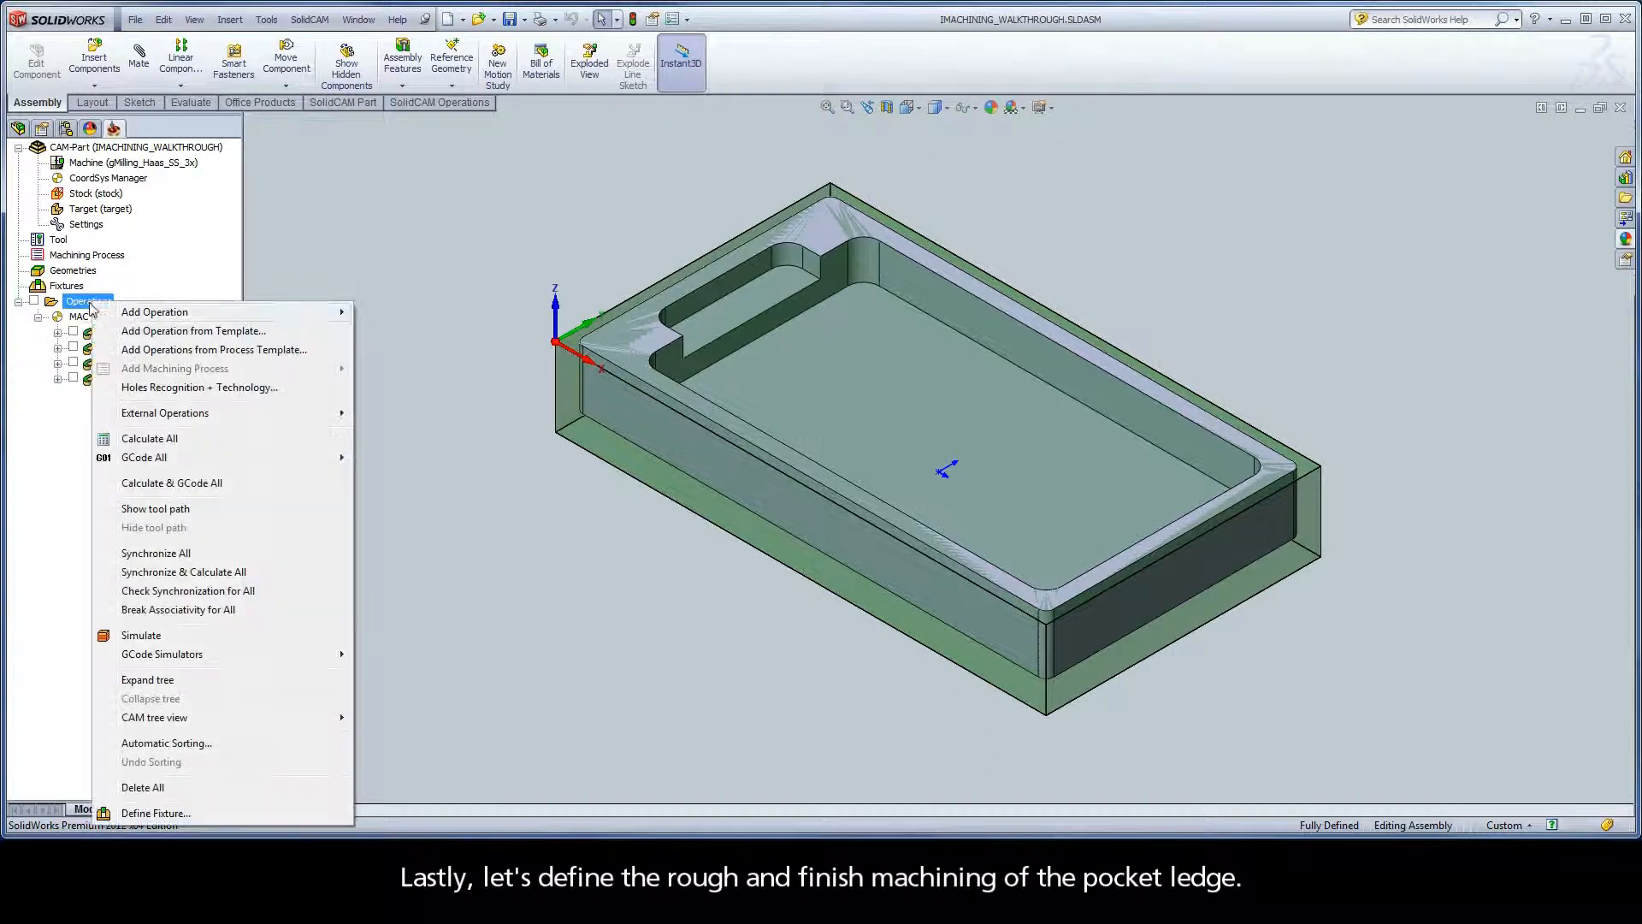
pyautogui.moveTo(156, 316)
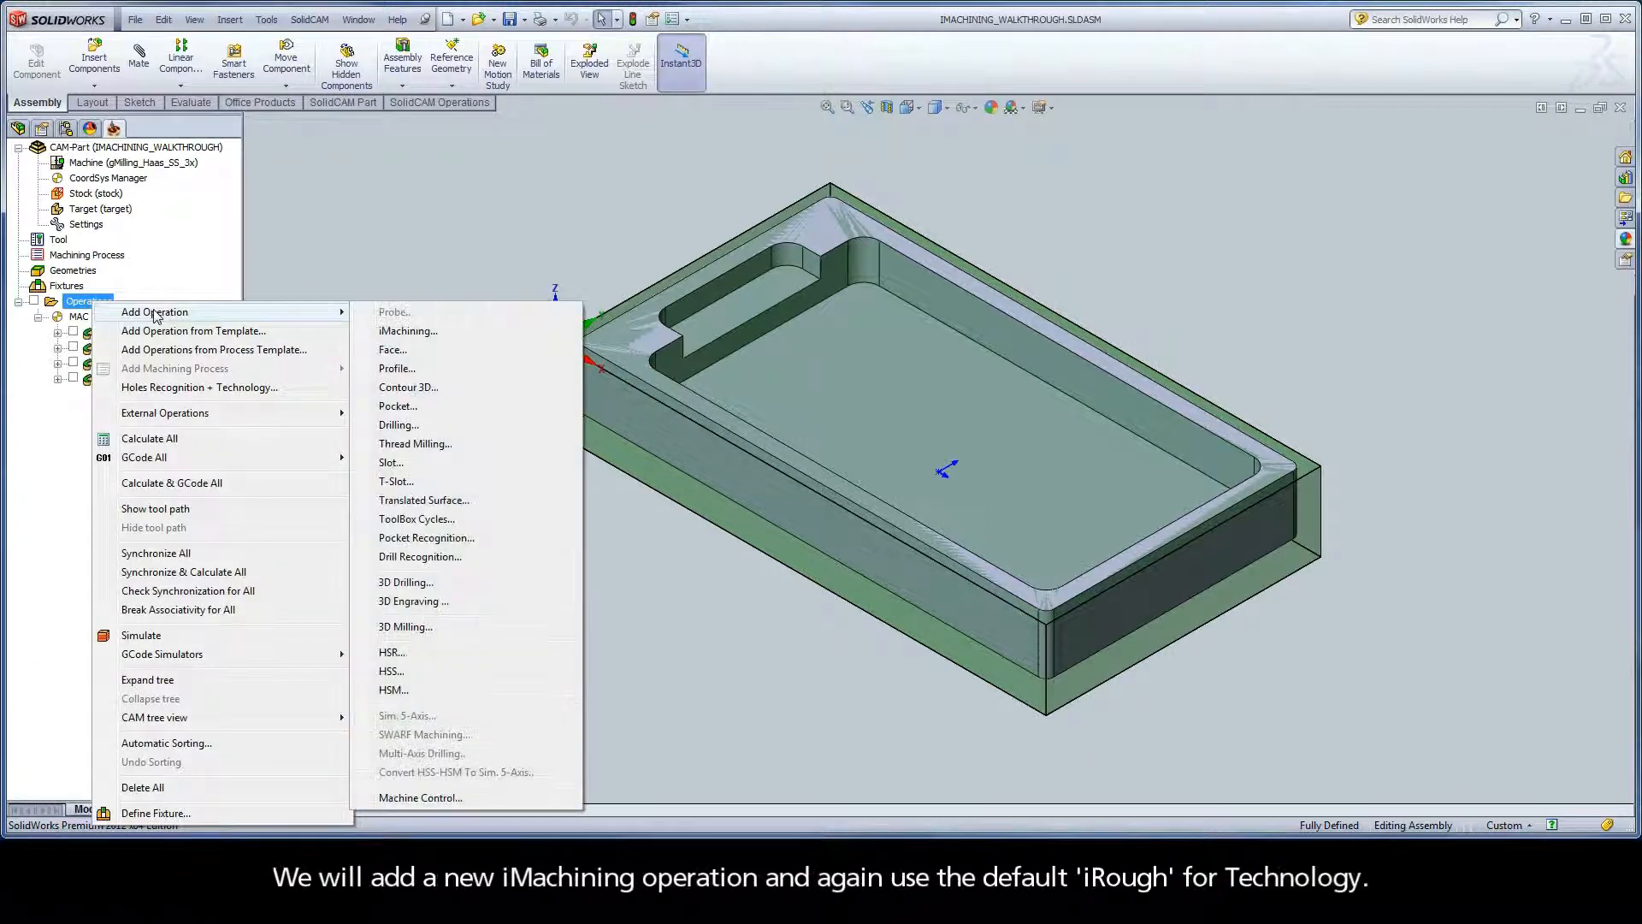
pyautogui.click(408, 334)
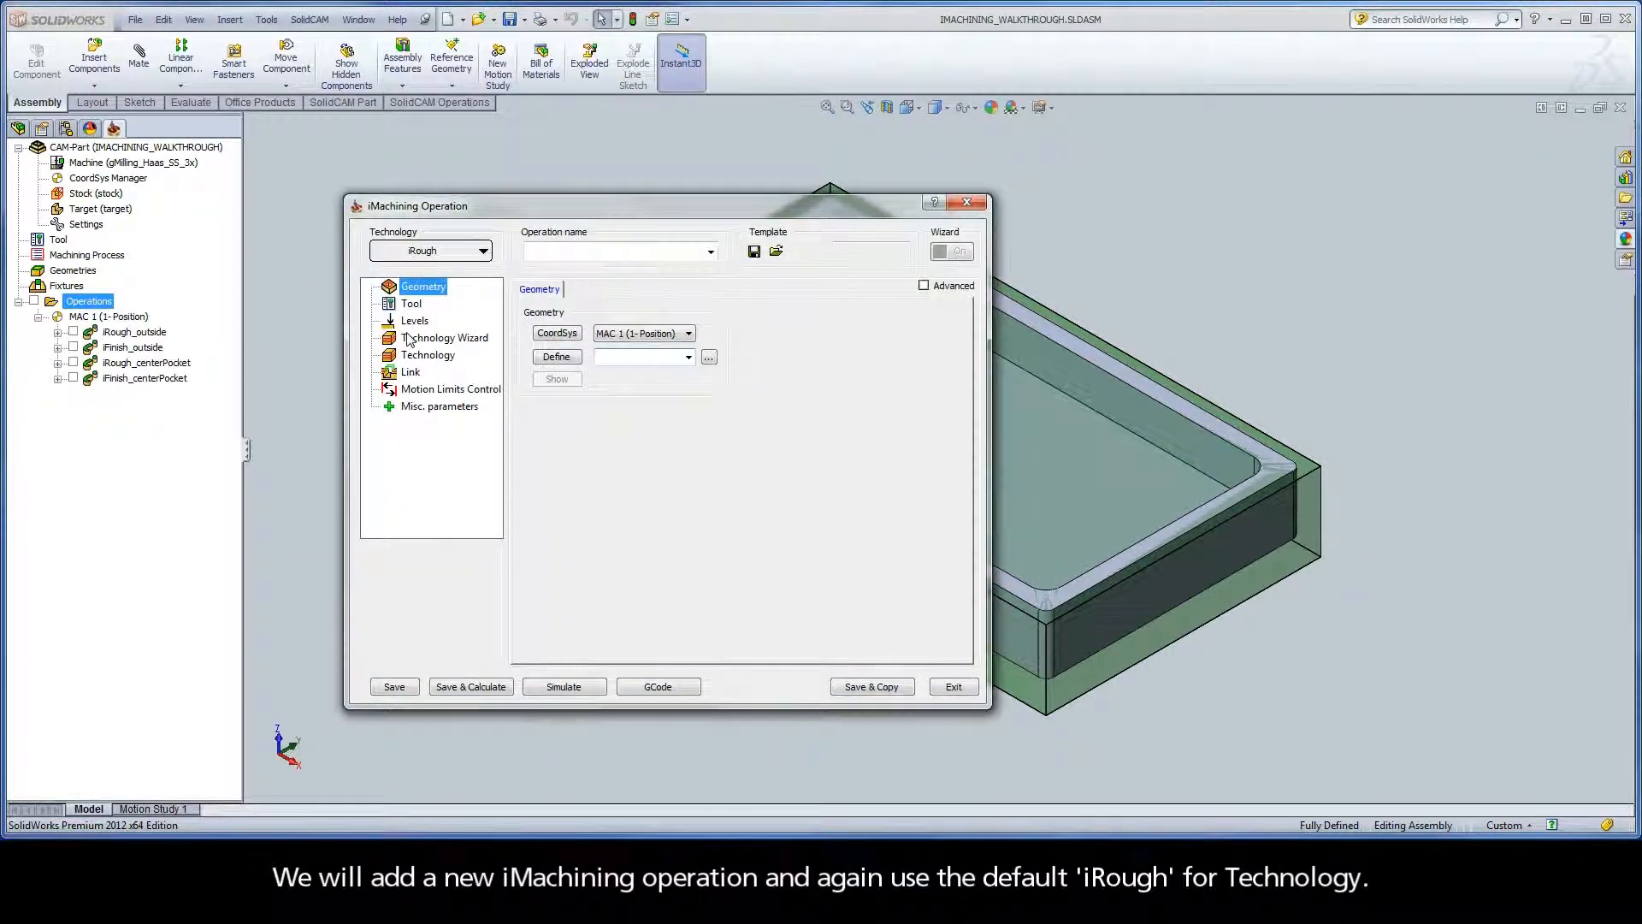
pyautogui.click(551, 358)
pyautogui.click(749, 286)
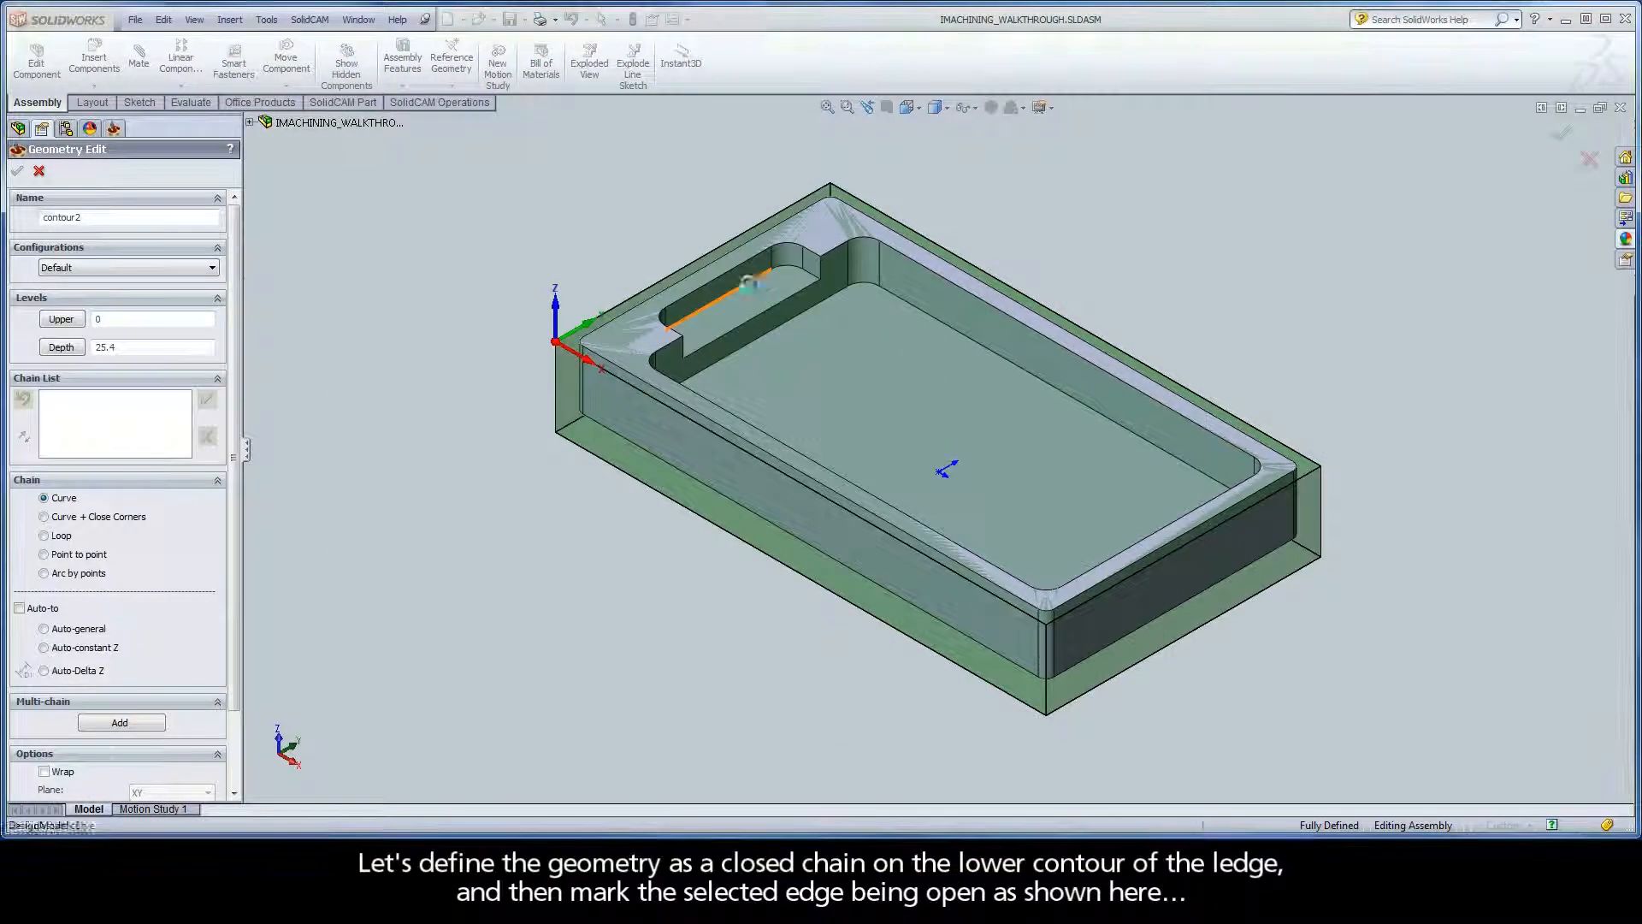
pyautogui.click(86, 650)
pyautogui.click(526, 521)
# Step: Mark the ledge chain's straight edge facing the center pocket as open and pick the ledge's bottom face as the lower level
pyautogui.rightClick(92, 400)
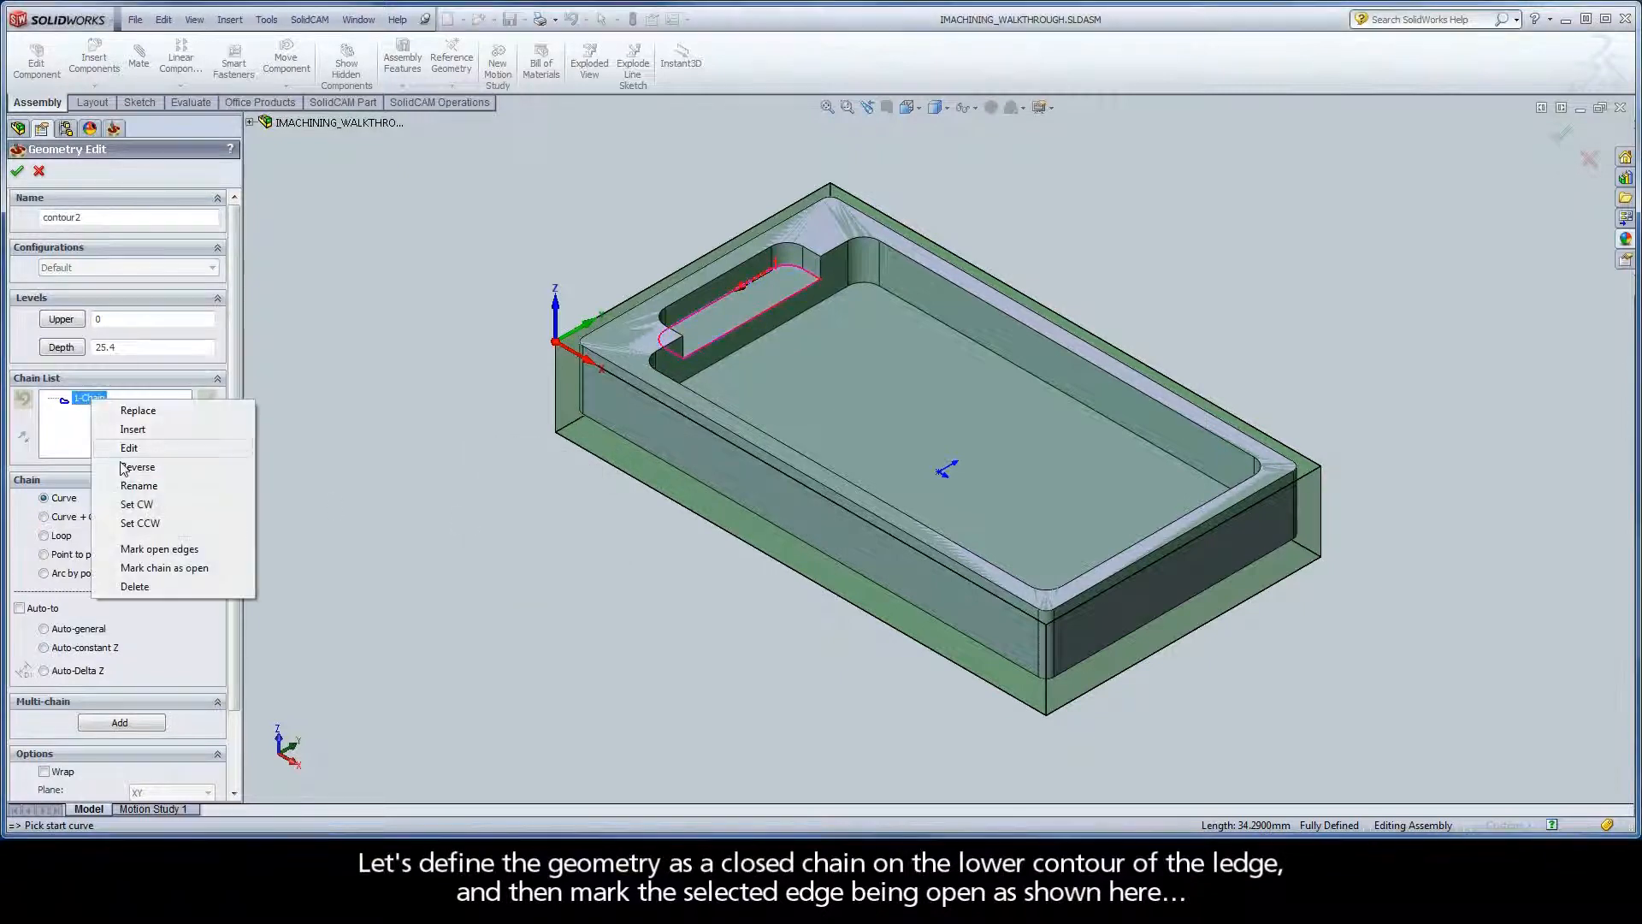
pyautogui.click(150, 551)
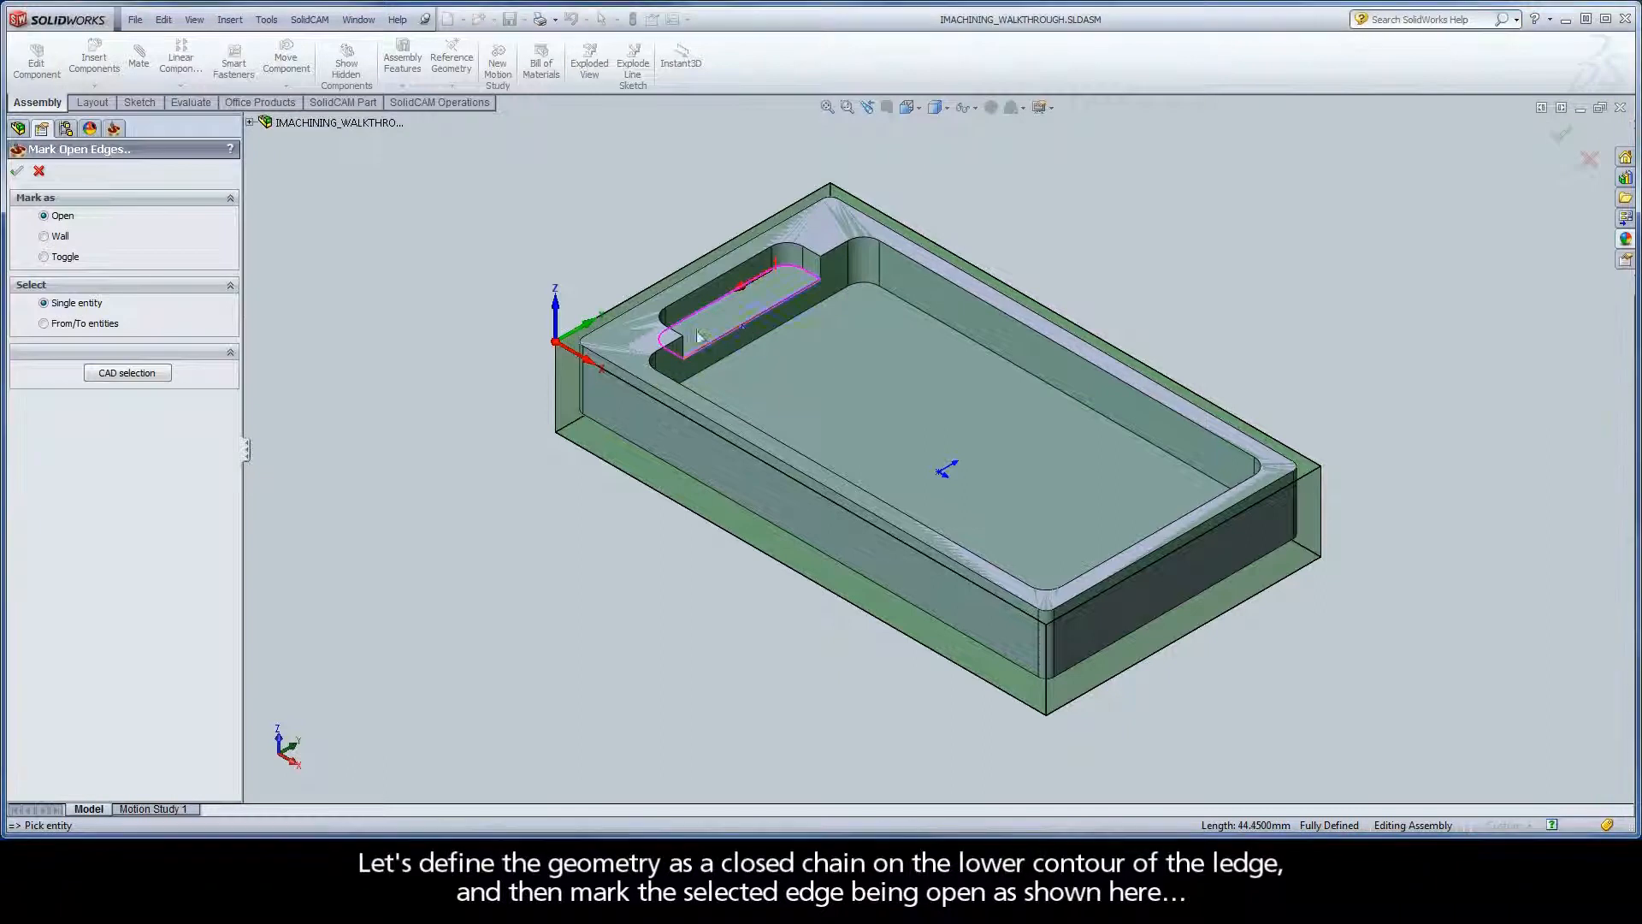
pyautogui.click(17, 173)
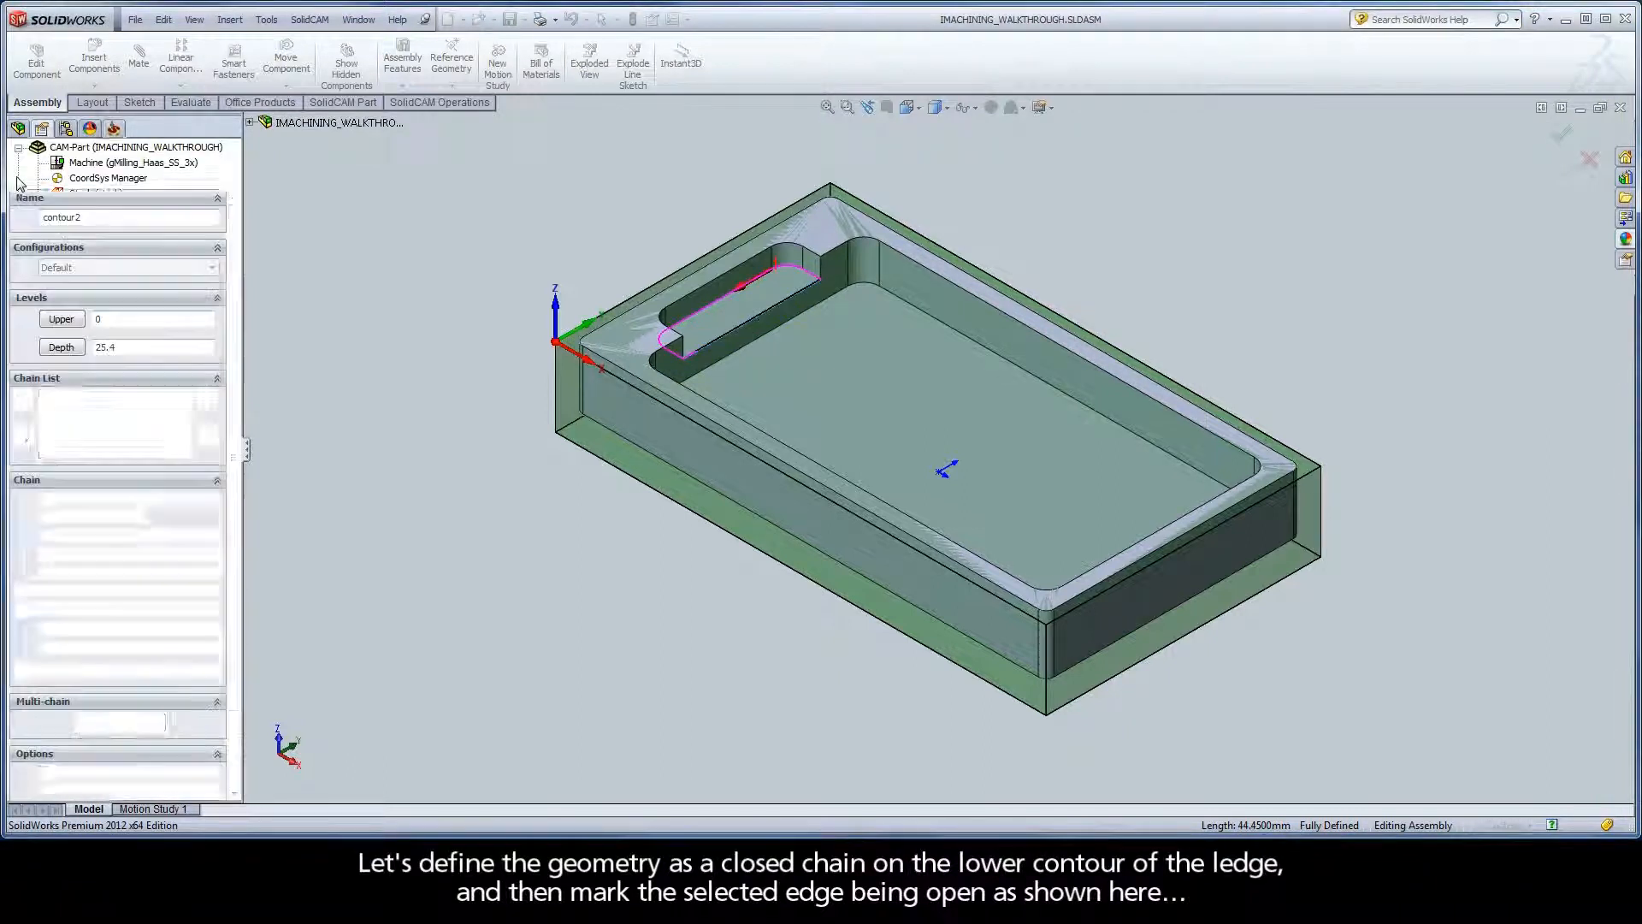
pyautogui.click(59, 349)
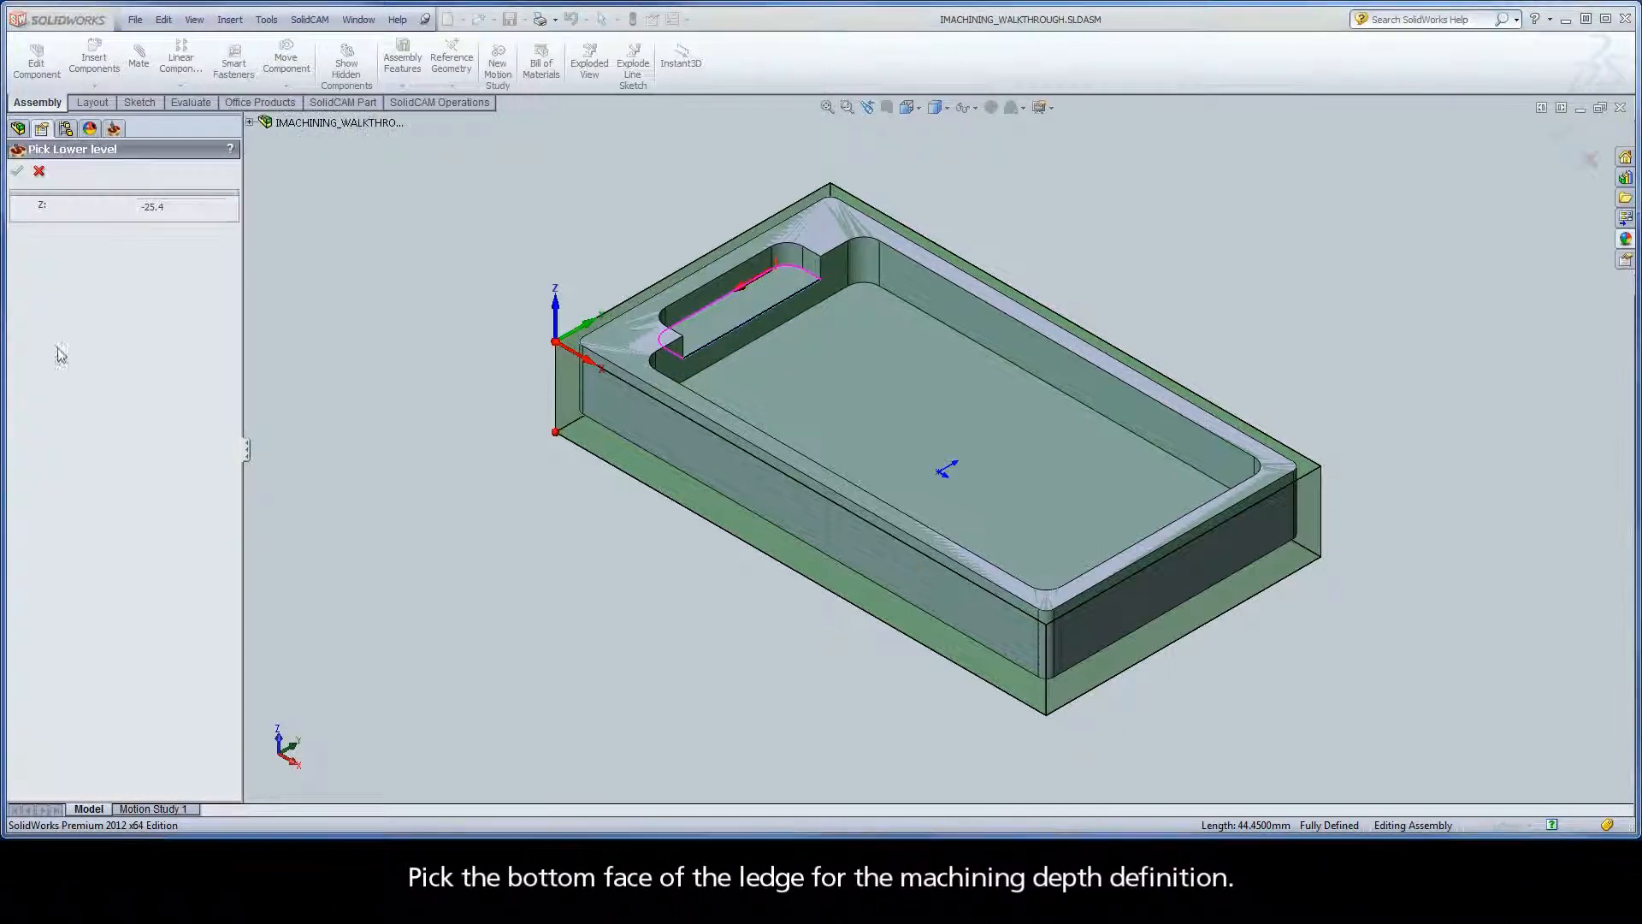
pyautogui.click(714, 311)
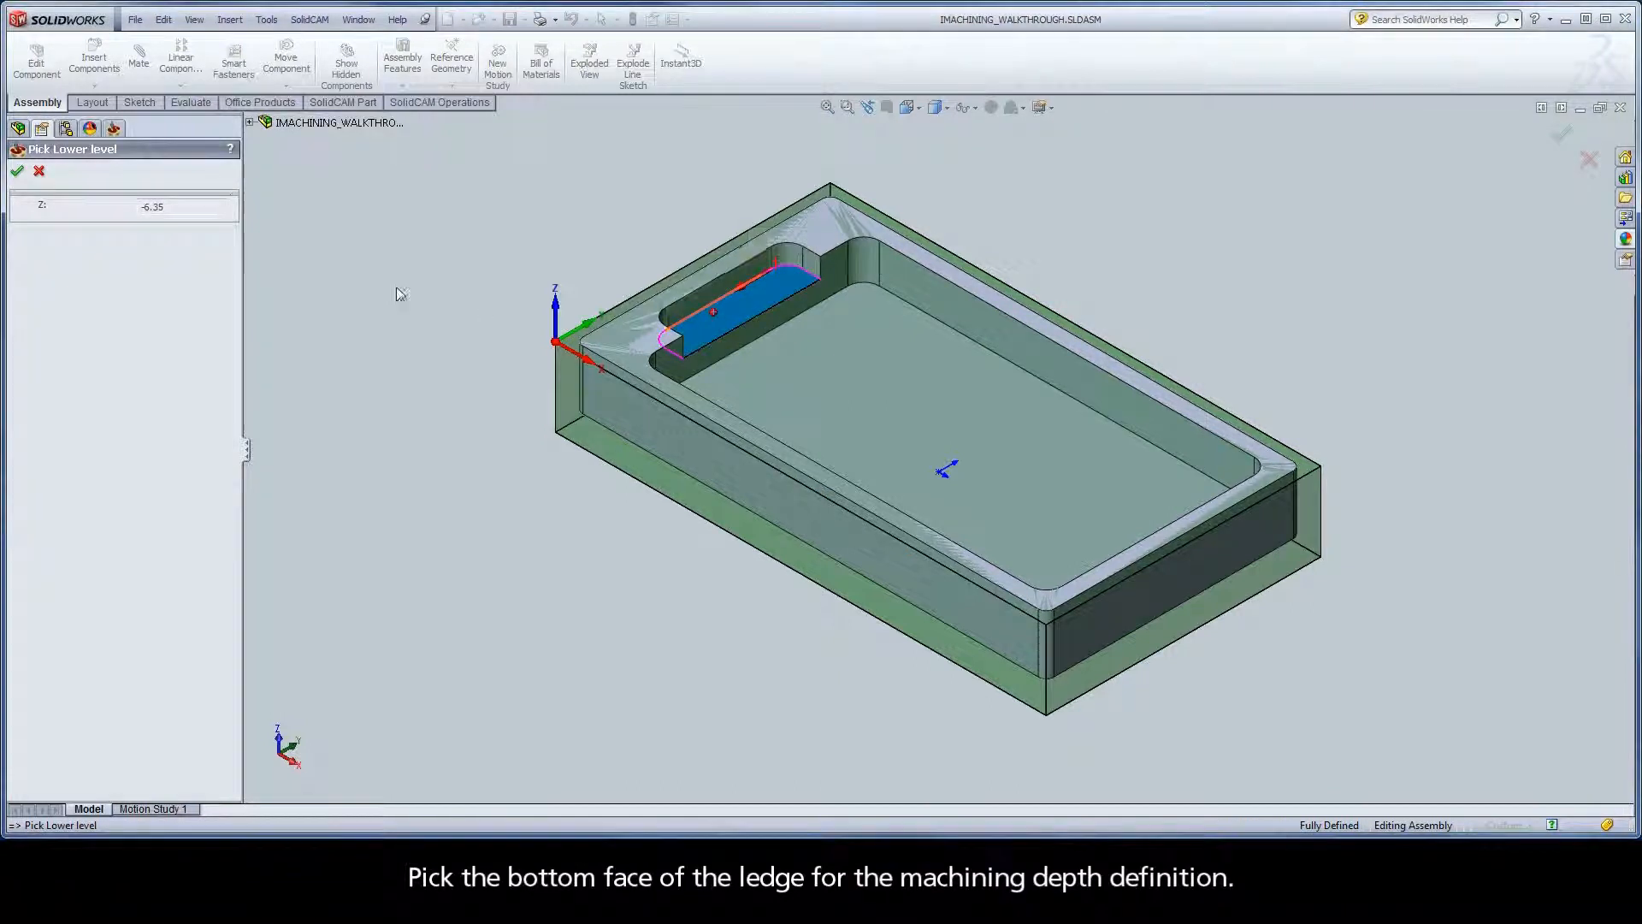
pyautogui.click(18, 172)
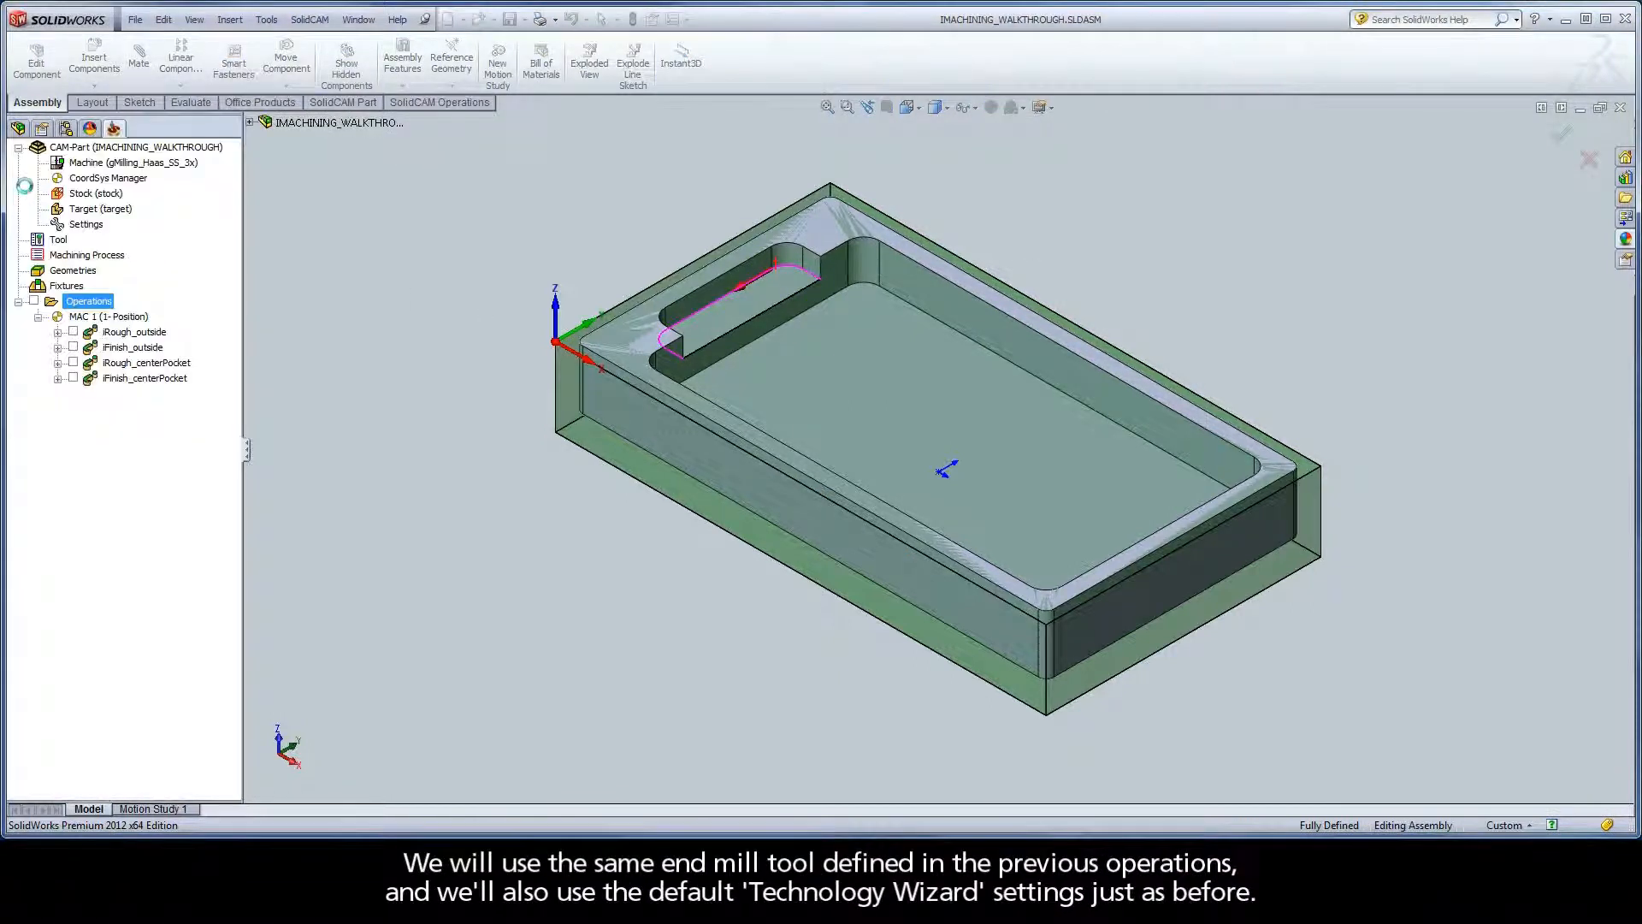
# Step: Assign the existing 9.5 mm end mill to the ledge operation, keep the default Technology Wizard settings and rename it iRough_pocketLedge
pyautogui.click(411, 303)
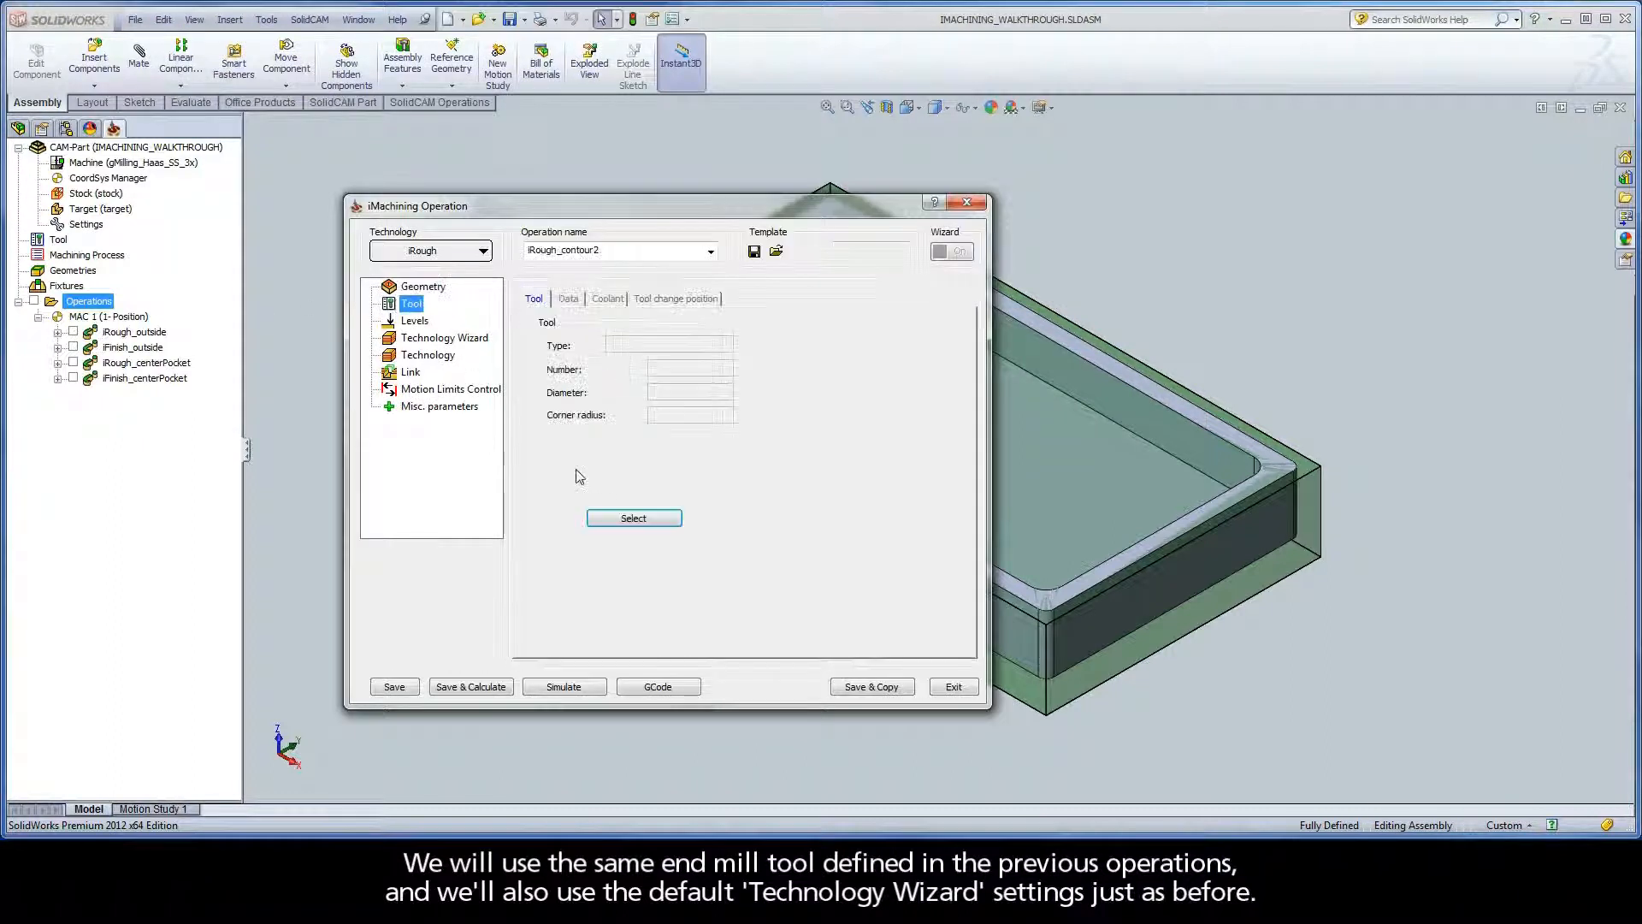
pyautogui.click(632, 517)
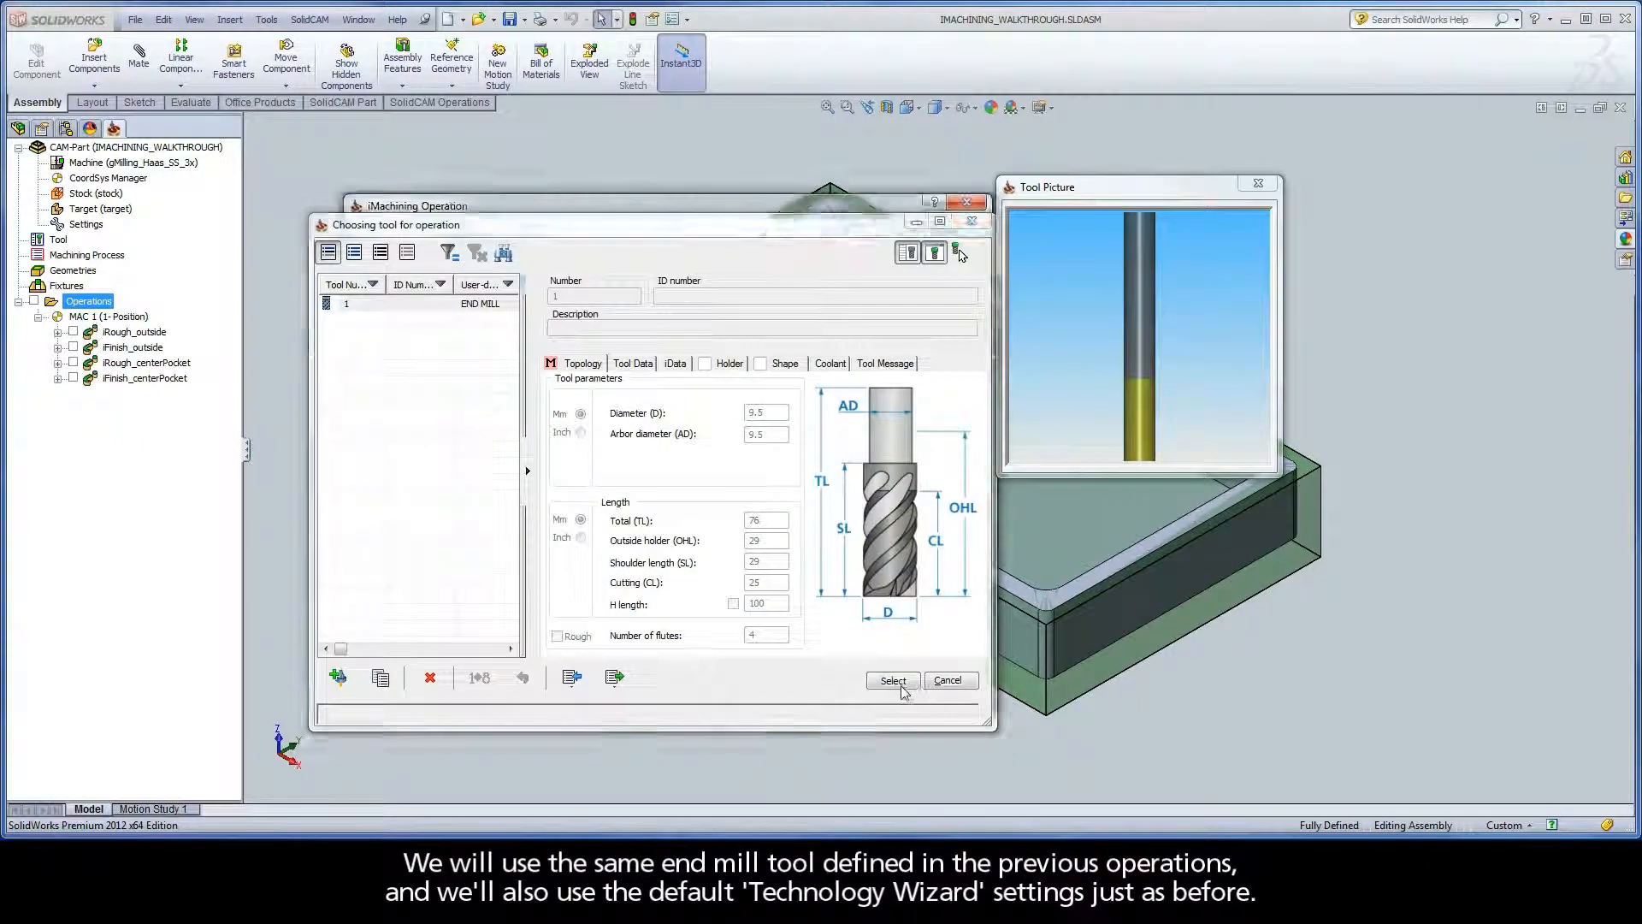
pyautogui.click(893, 681)
pyautogui.click(436, 338)
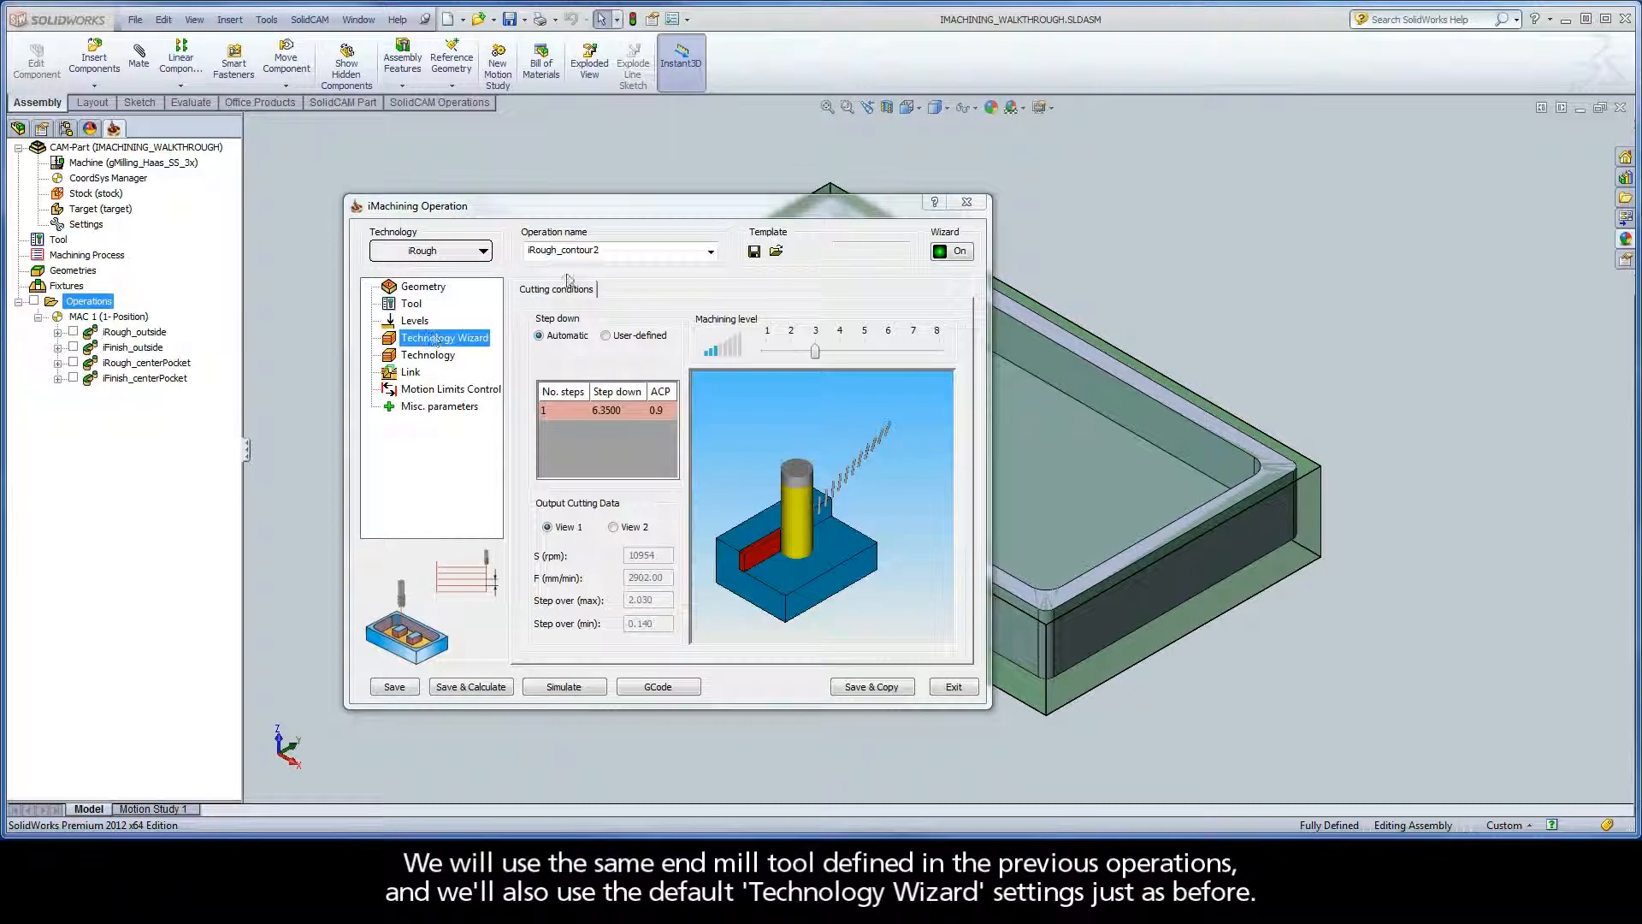
pyautogui.moveTo(605, 252); pyautogui.dragTo(567, 254)
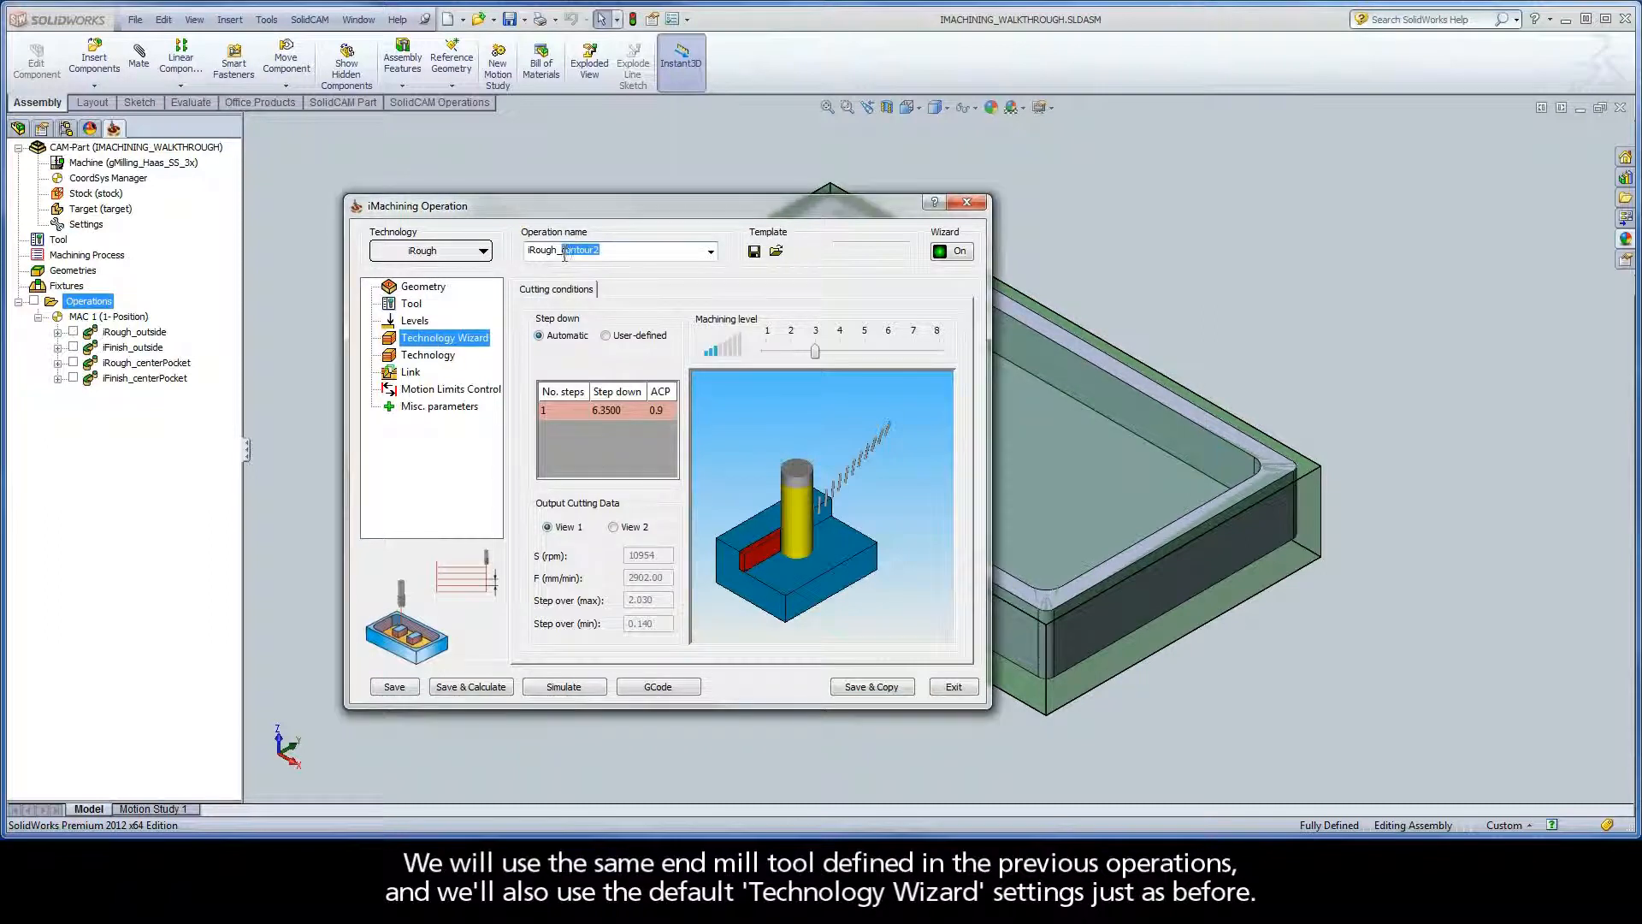
pyautogui.write('pocketLedge')
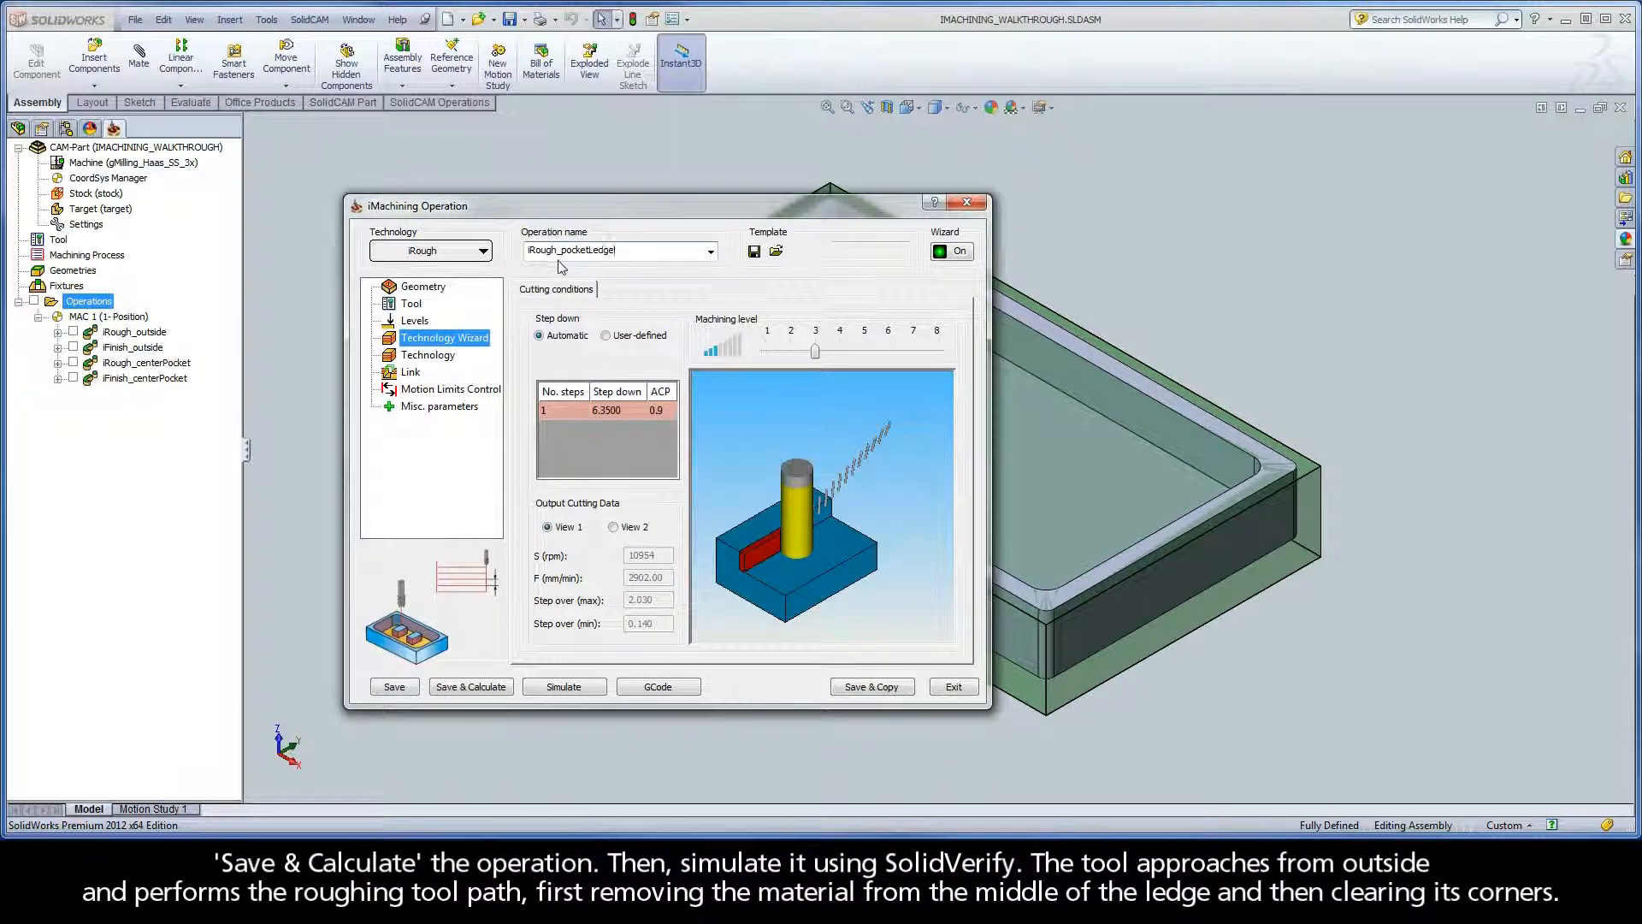
# Step: Save and calculate iRough_pocketLedge, simulate it in SolidVerify at reduced speed and exit the simulation
pyautogui.click(466, 684)
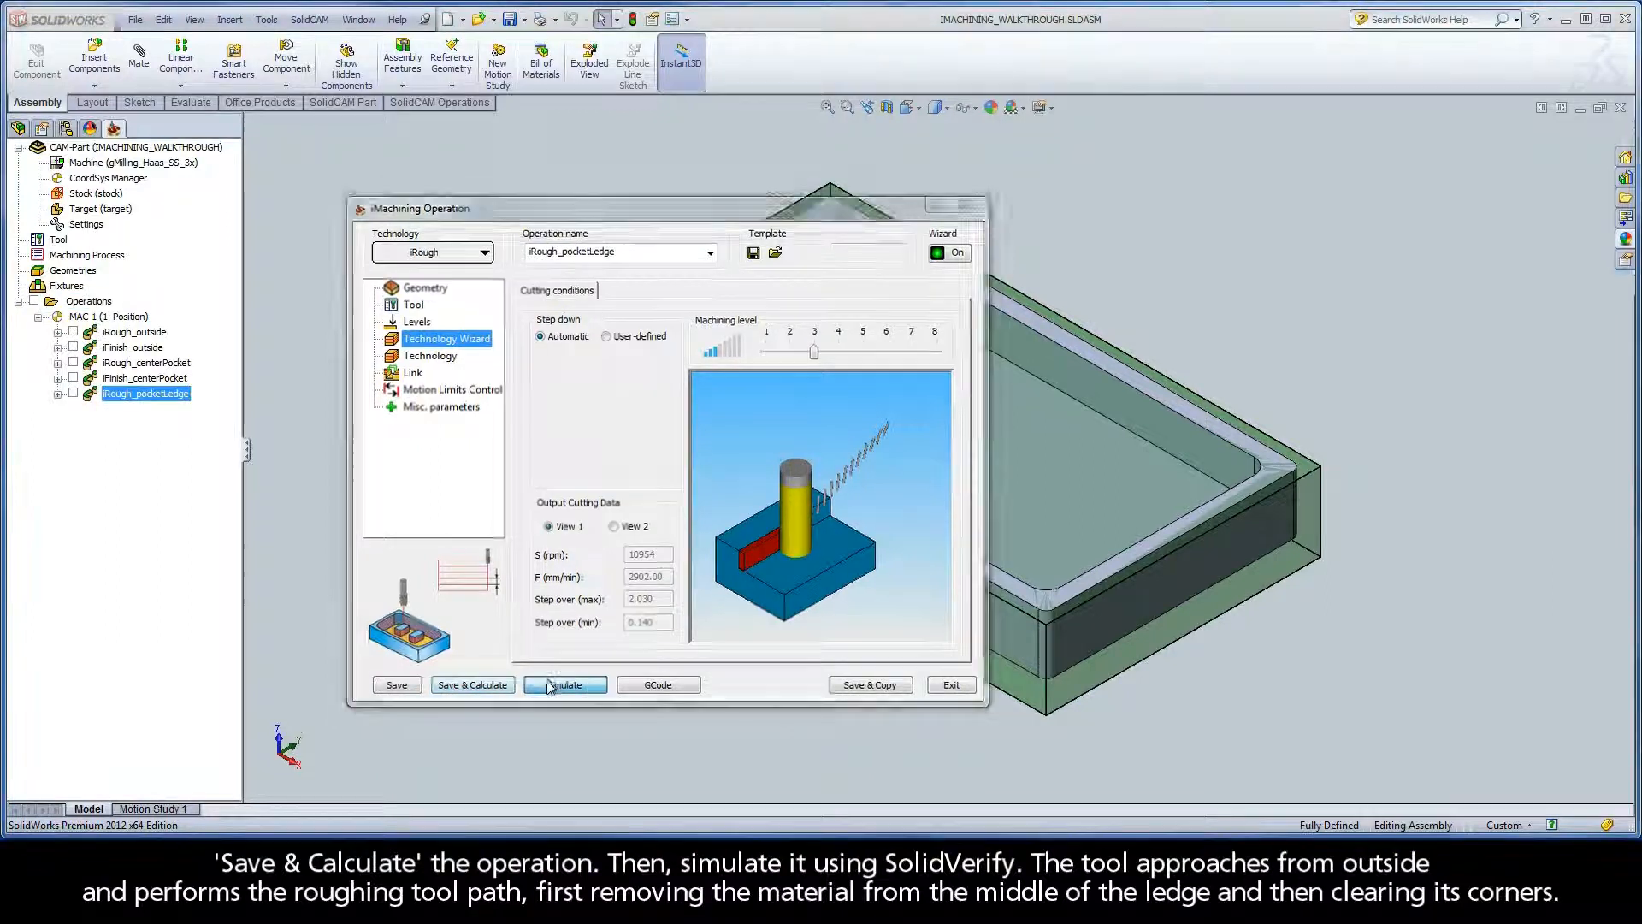
pyautogui.click(551, 686)
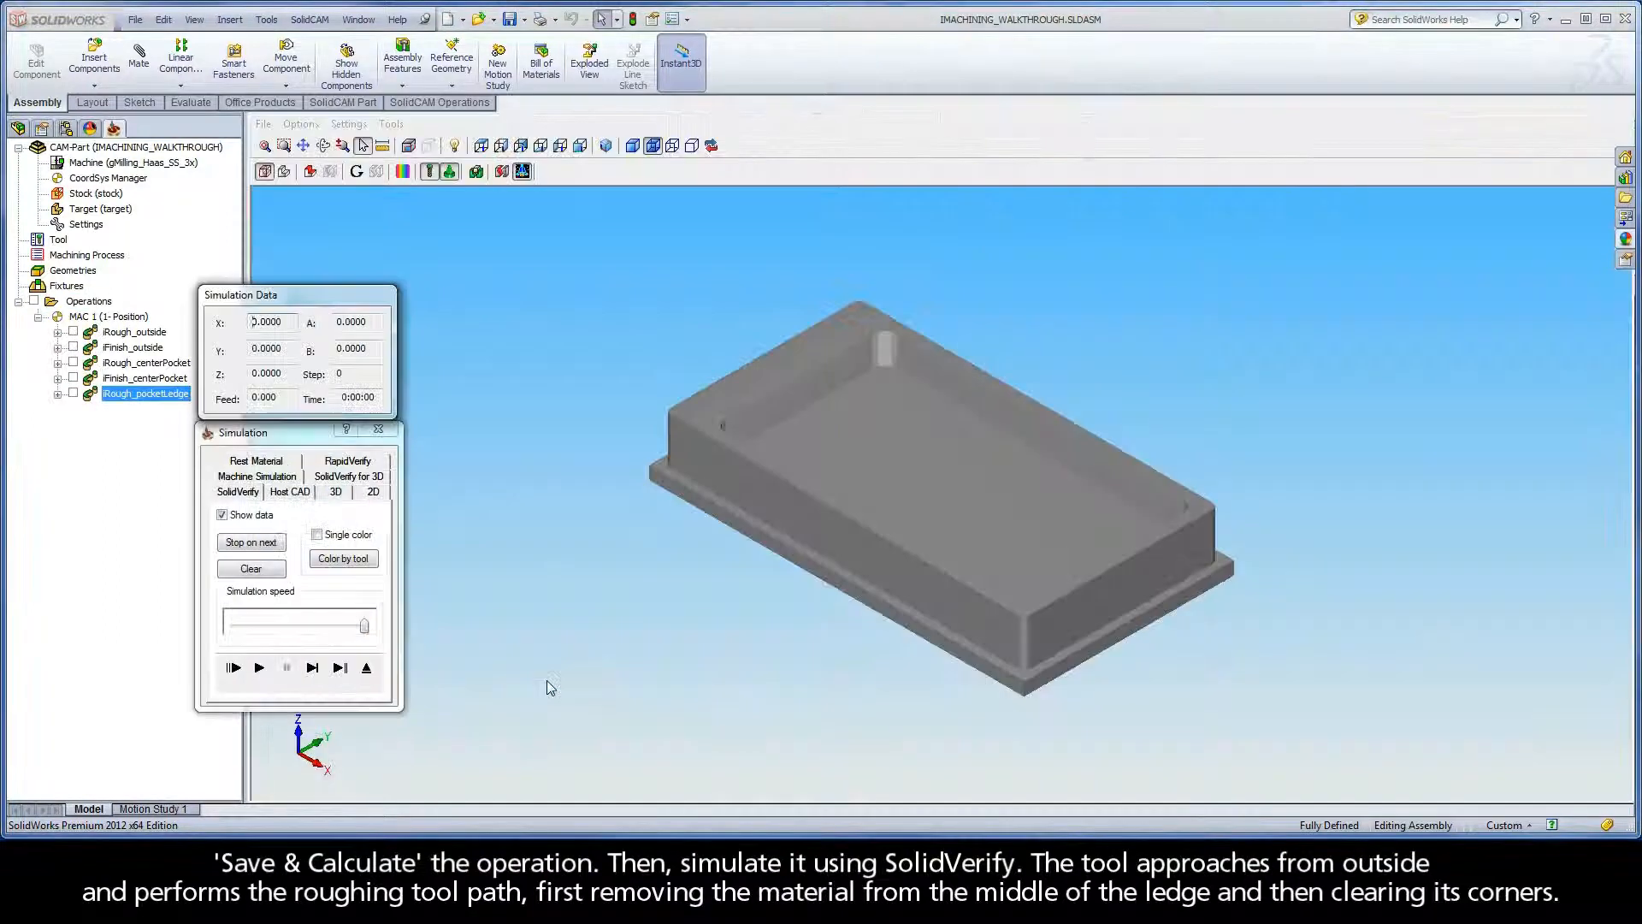
pyautogui.click(259, 667)
pyautogui.moveTo(365, 631); pyautogui.dragTo(293, 630)
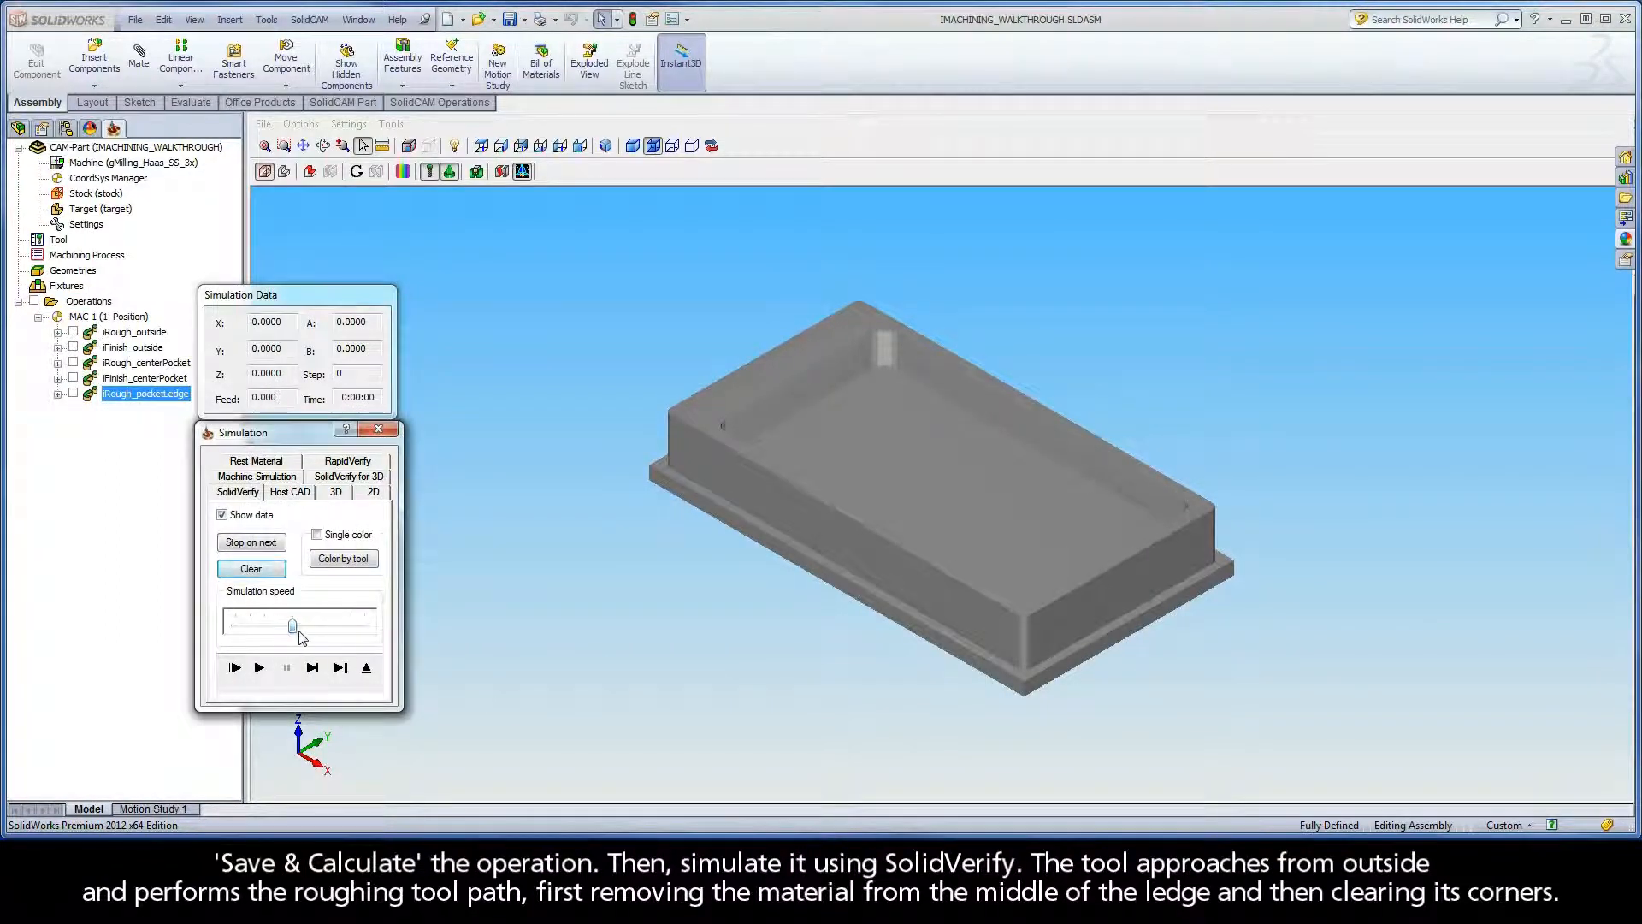
pyautogui.click(260, 668)
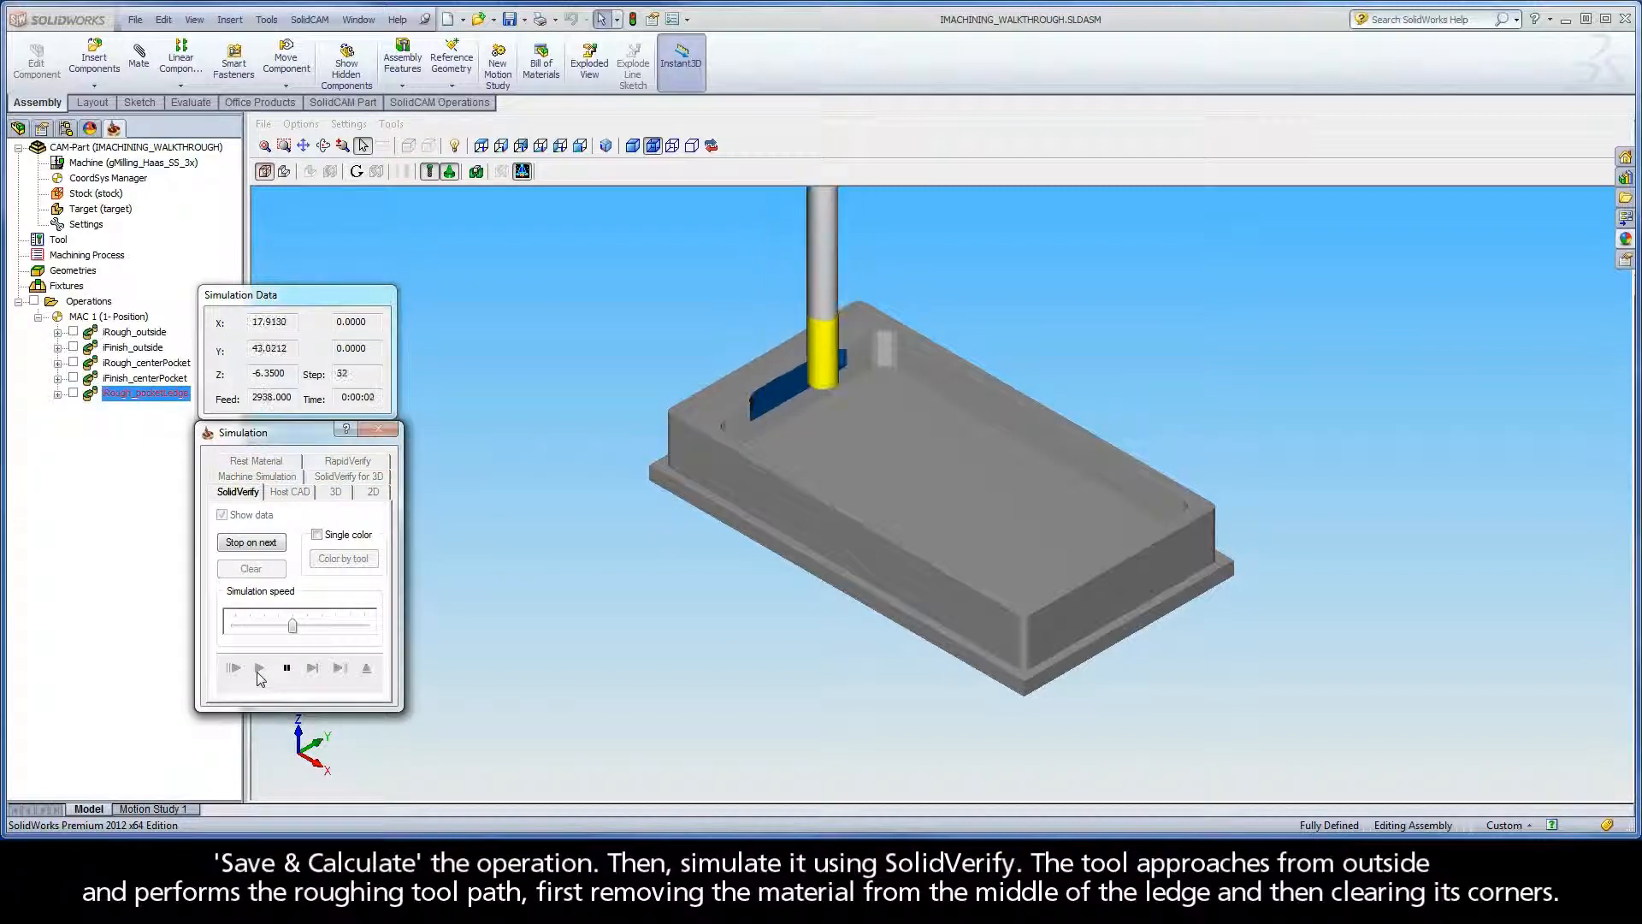
pyautogui.moveTo(293, 630); pyautogui.dragTo(309, 629)
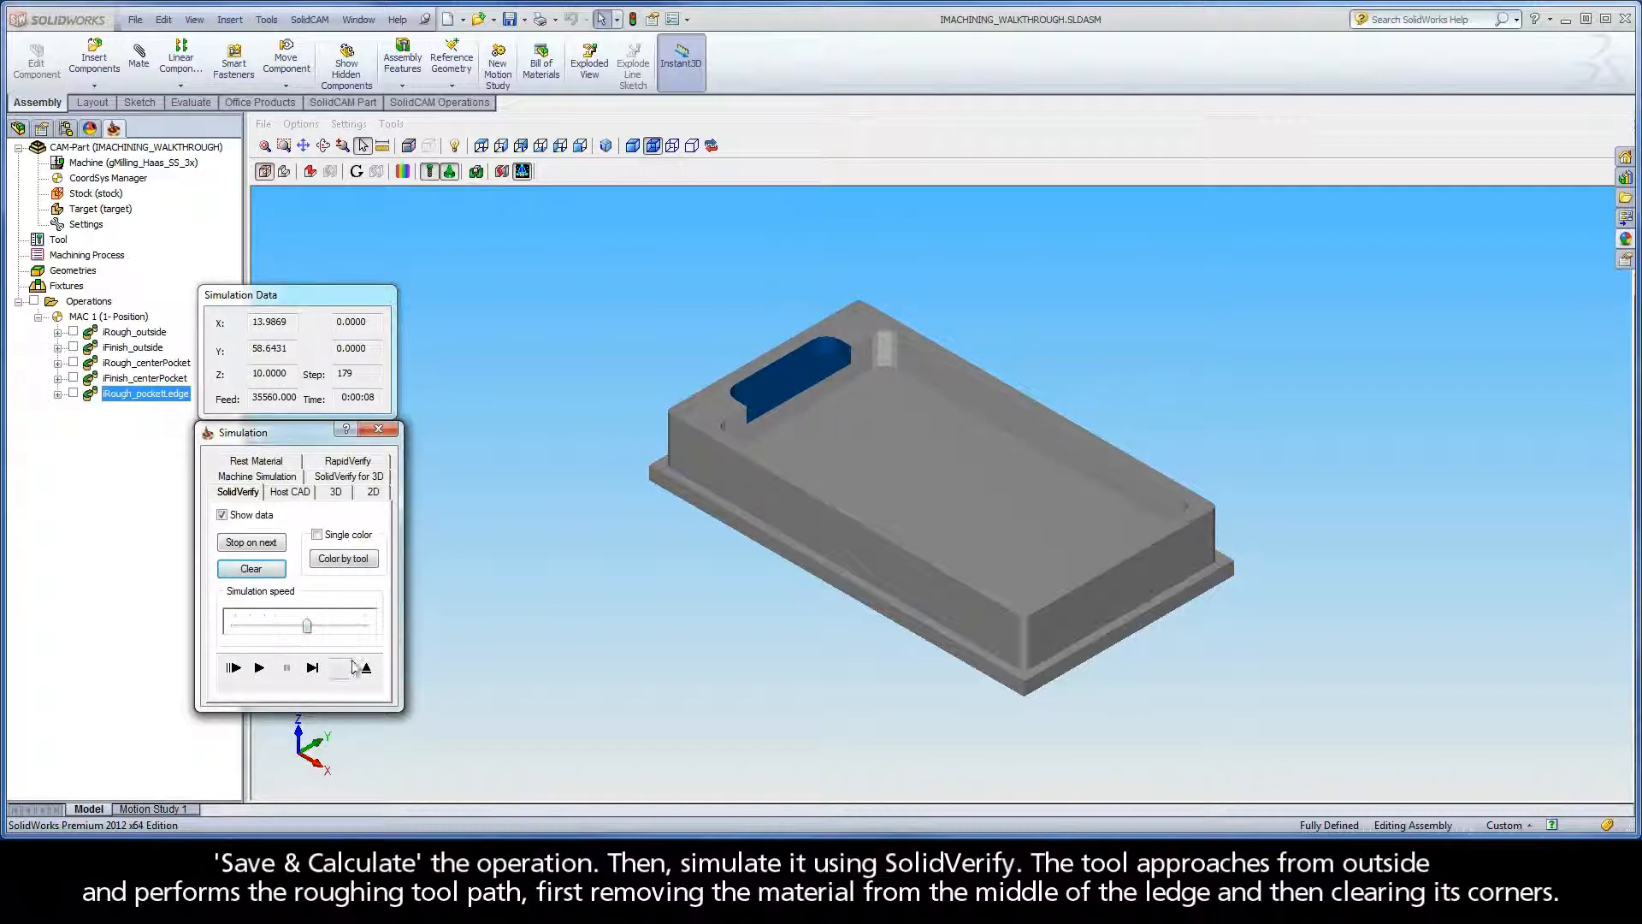
pyautogui.click(366, 668)
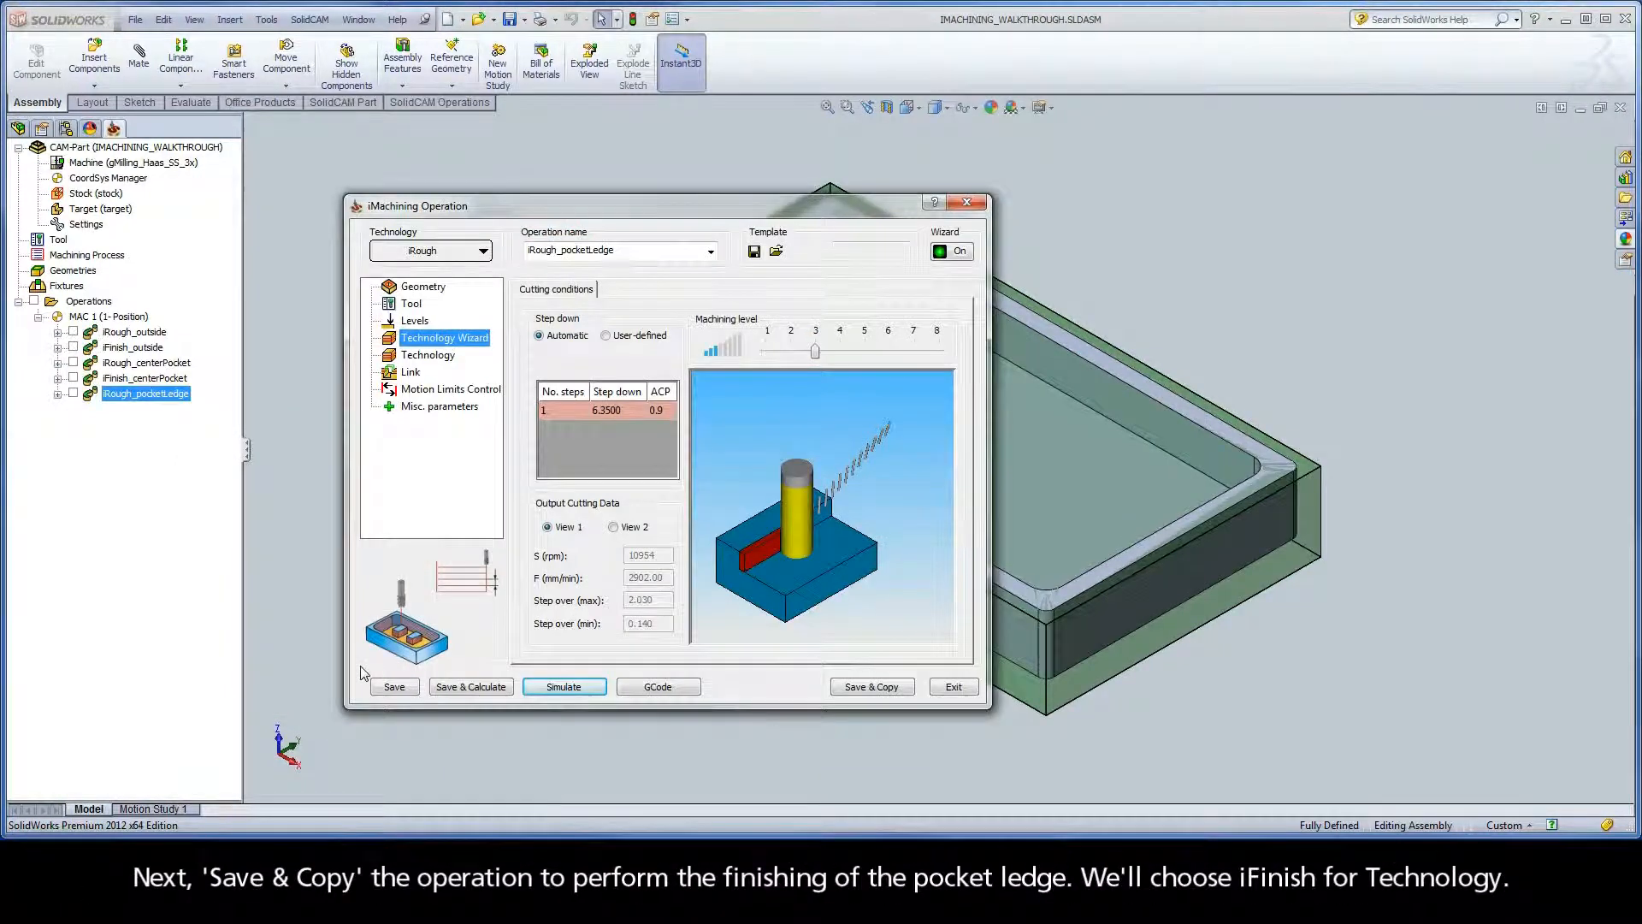
# Step: Save and copy the iRough_pocketLedge operation, switch the copy's technology to iFinish and rename it iFinish_pocketLedge
pyautogui.click(868, 687)
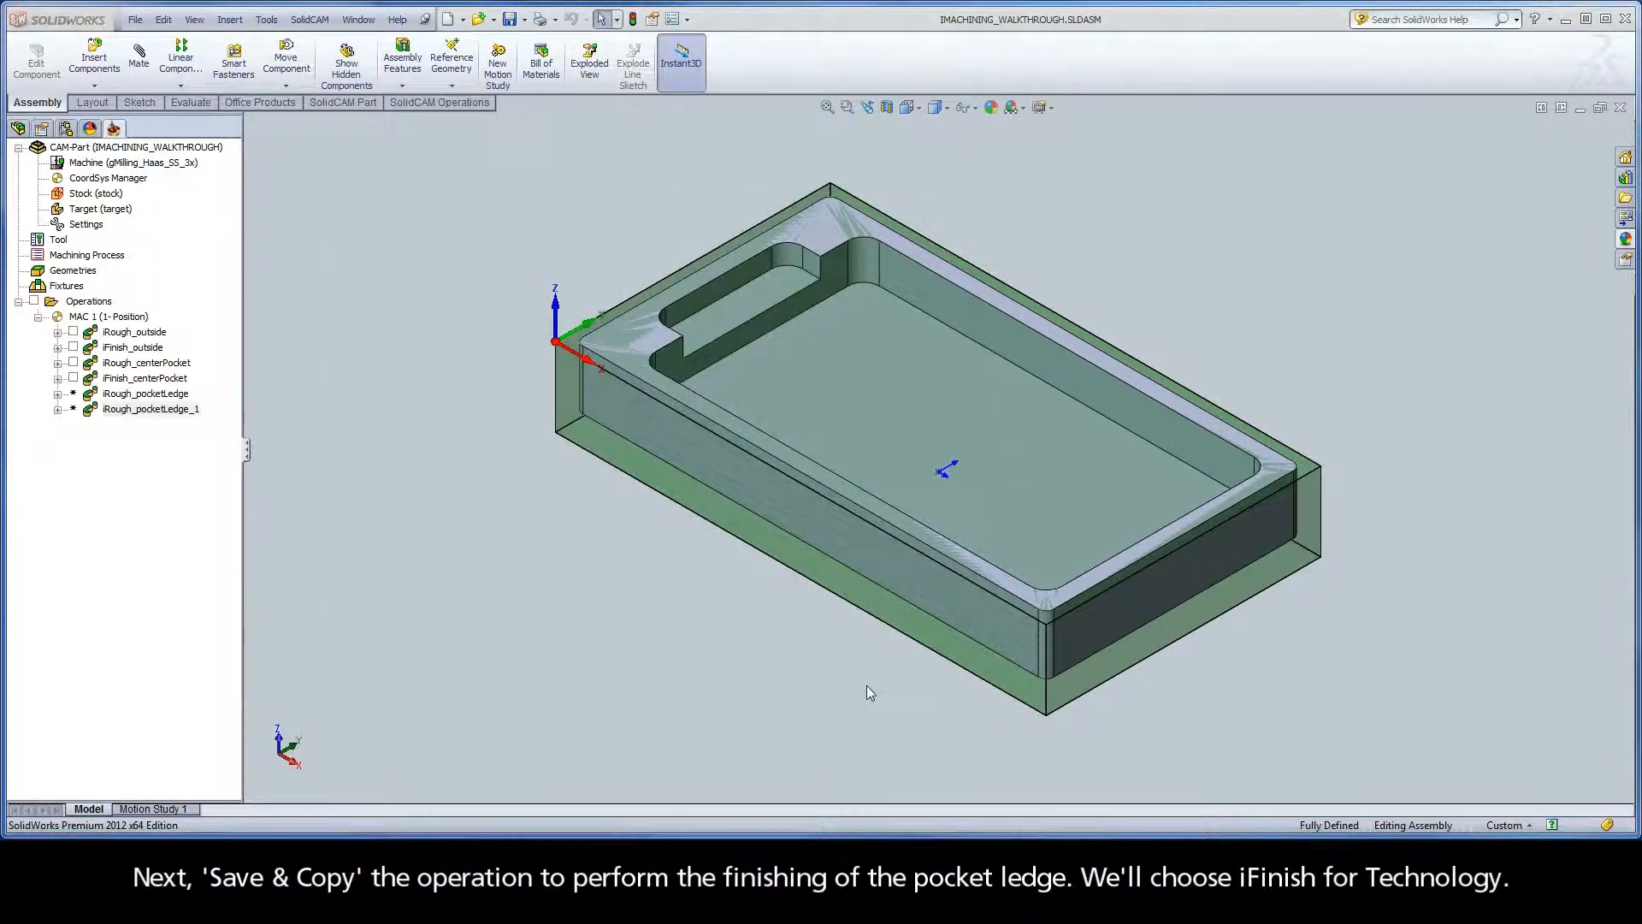
pyautogui.click(427, 250)
pyautogui.click(417, 308)
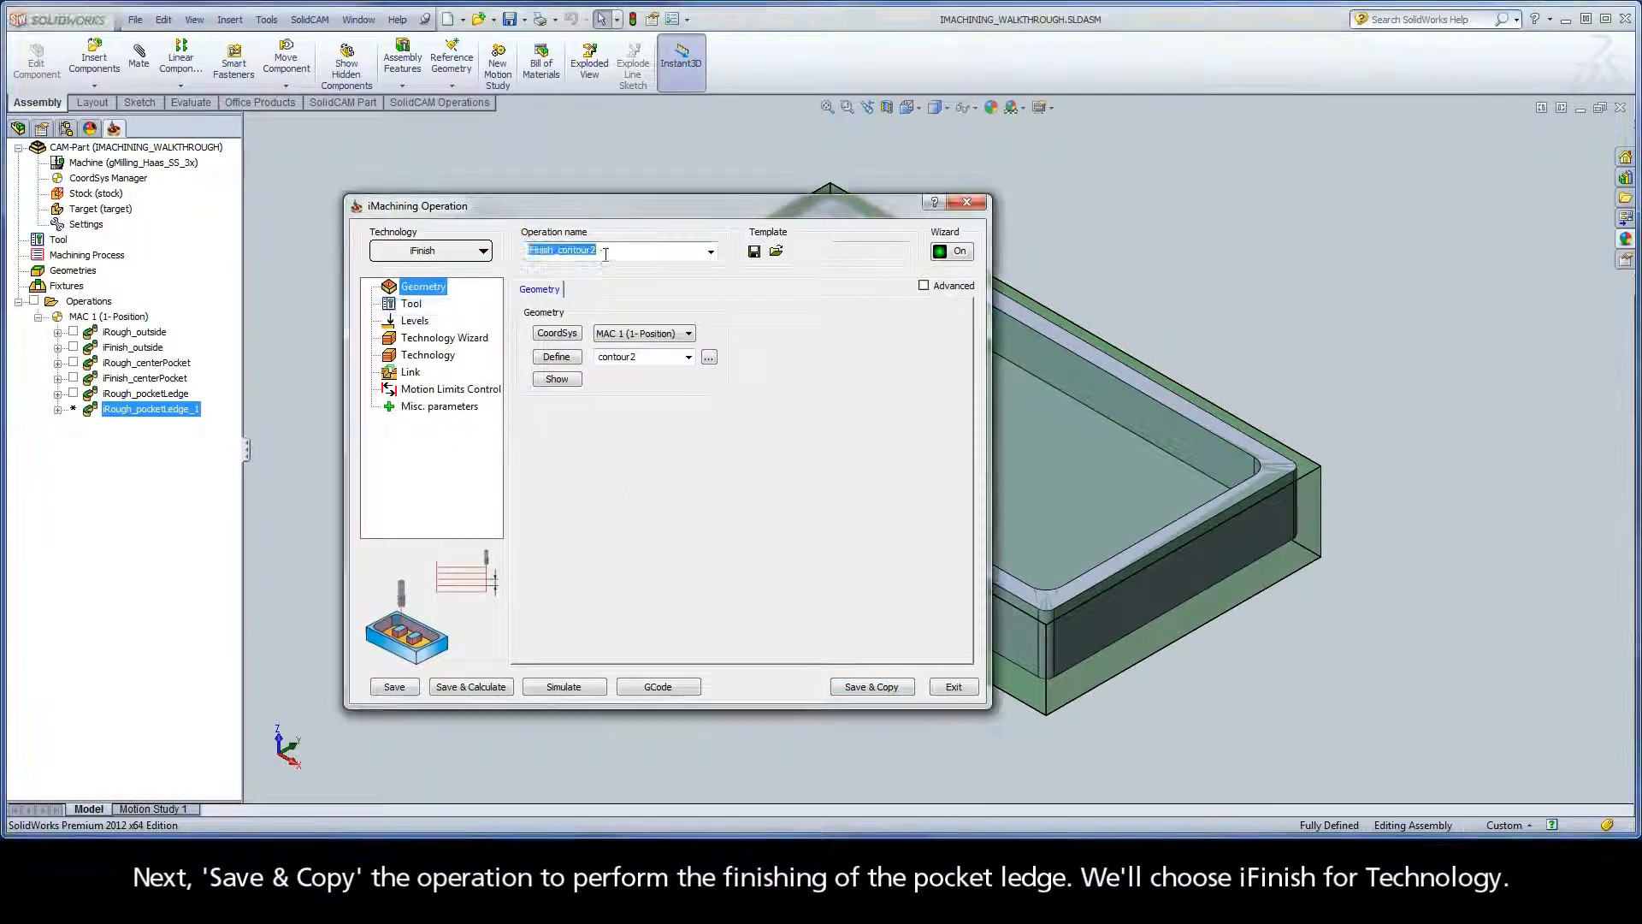
pyautogui.moveTo(599, 250); pyautogui.dragTo(570, 254)
pyautogui.write('pocketLedge')
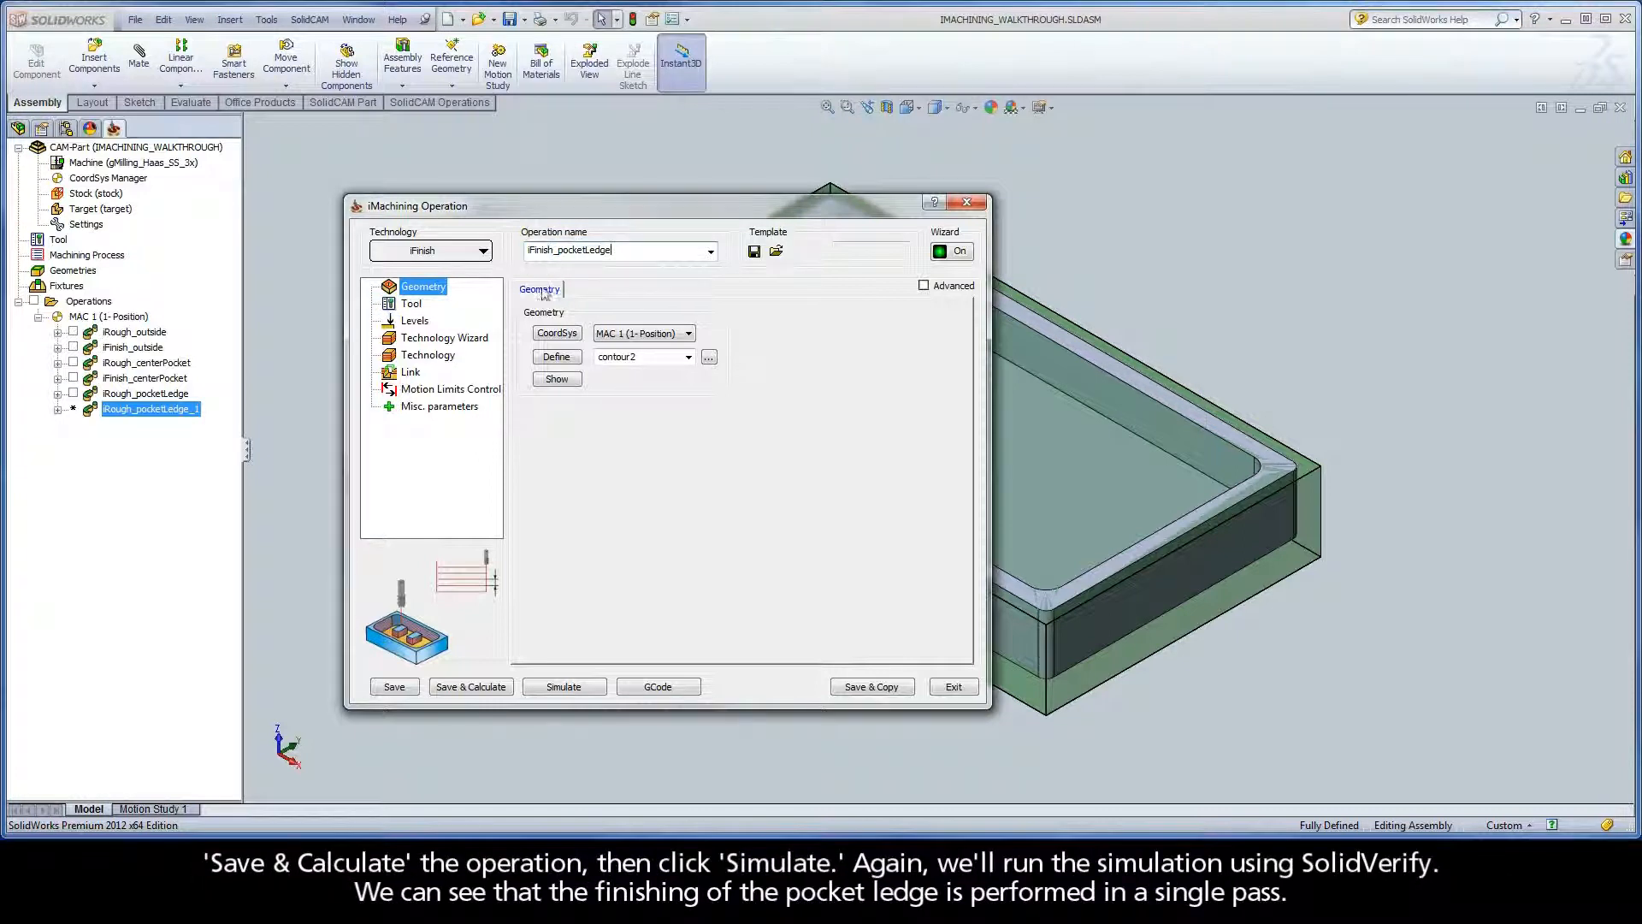
# Step: Save and calculate iFinish_pocketLedge, run its SolidVerify simulation at reduced speed and exit the simulation
pyautogui.click(471, 687)
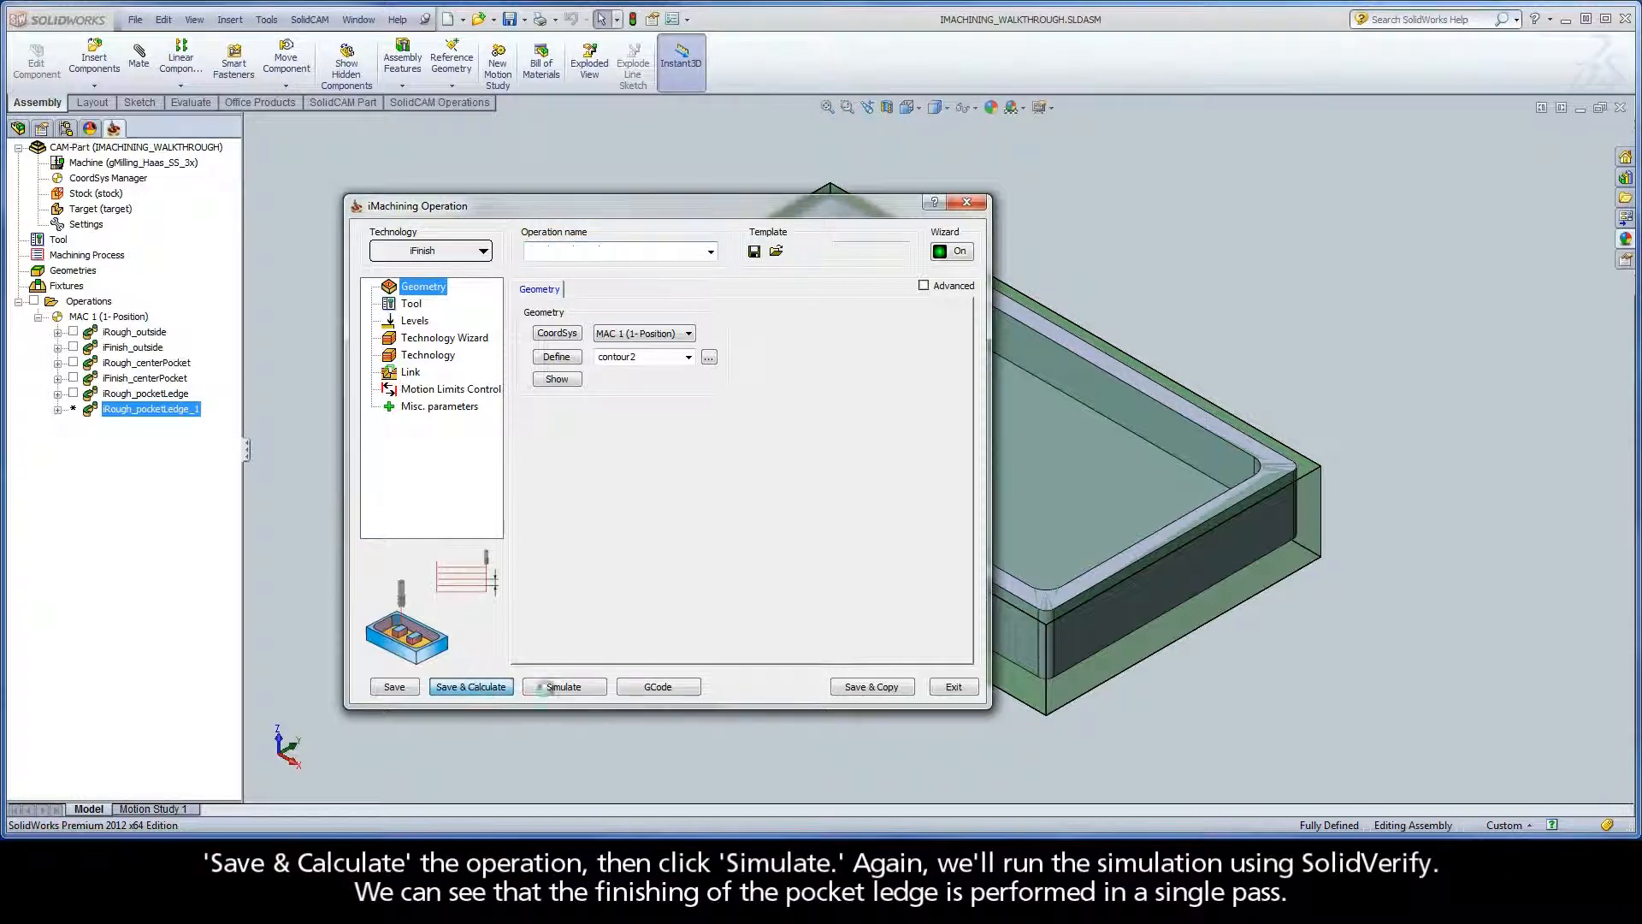
pyautogui.click(547, 687)
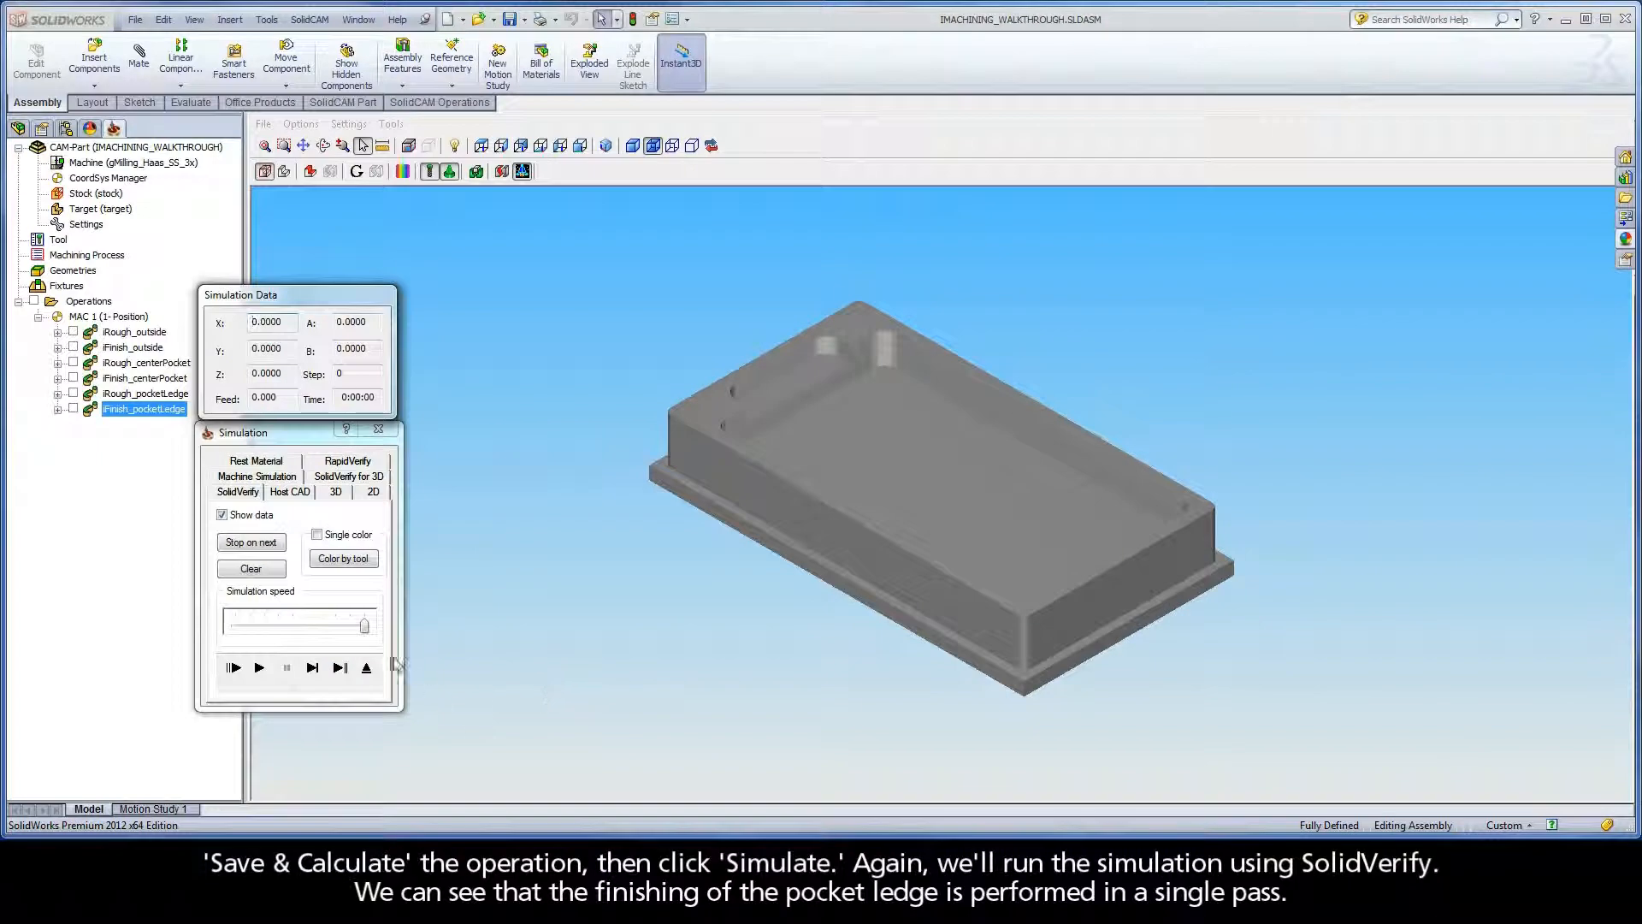
pyautogui.moveTo(365, 625); pyautogui.dragTo(307, 625)
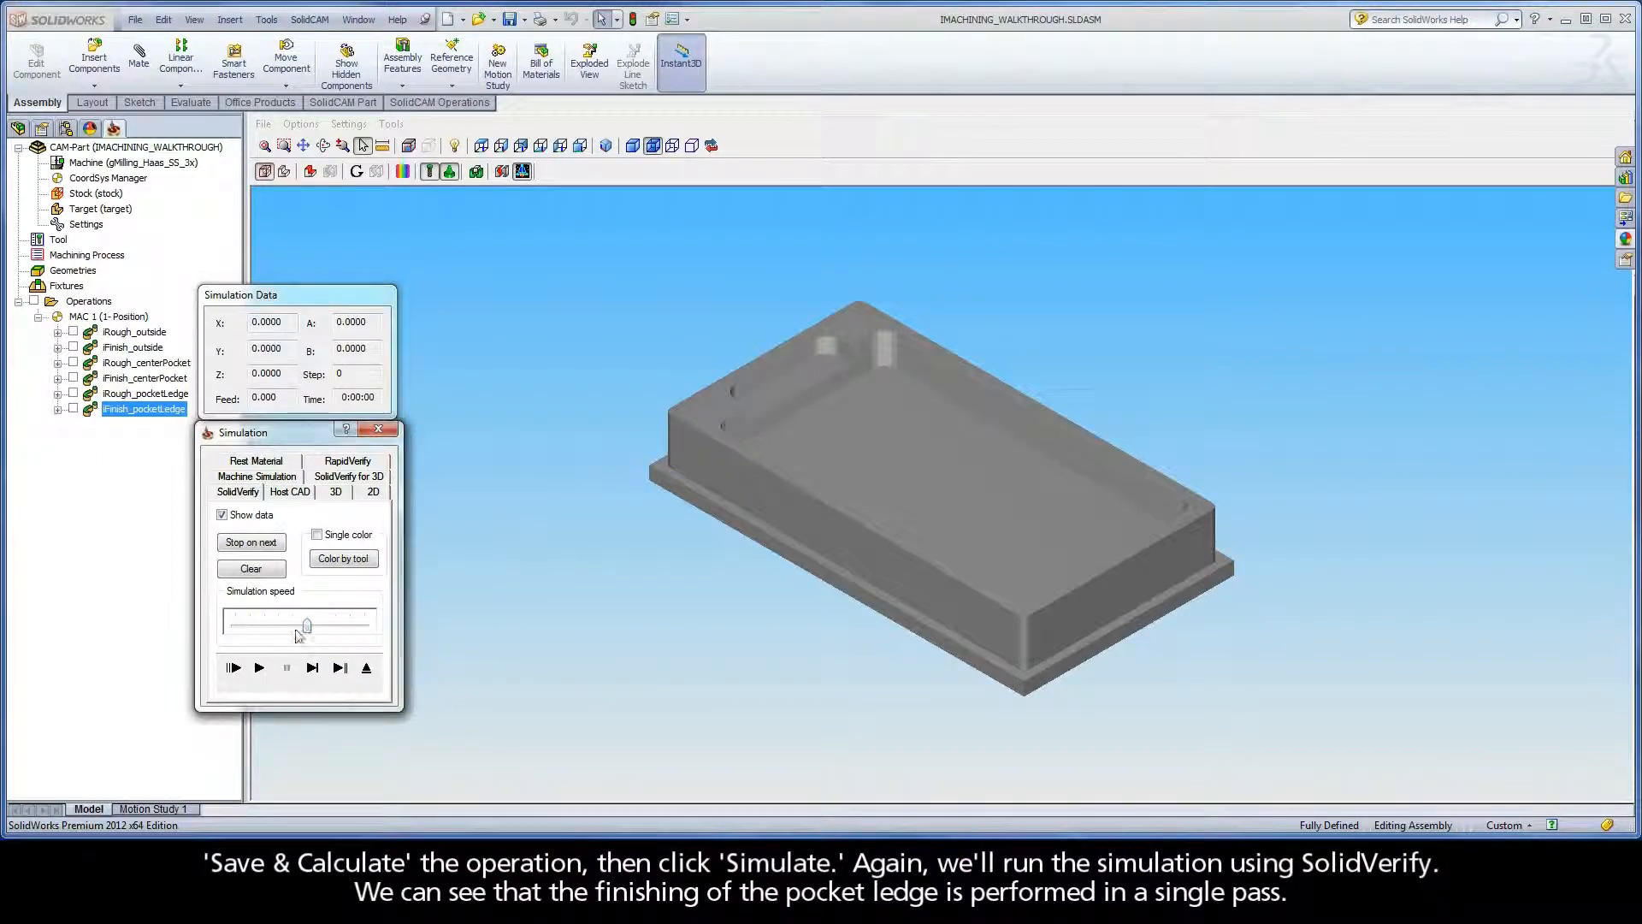
pyautogui.click(259, 668)
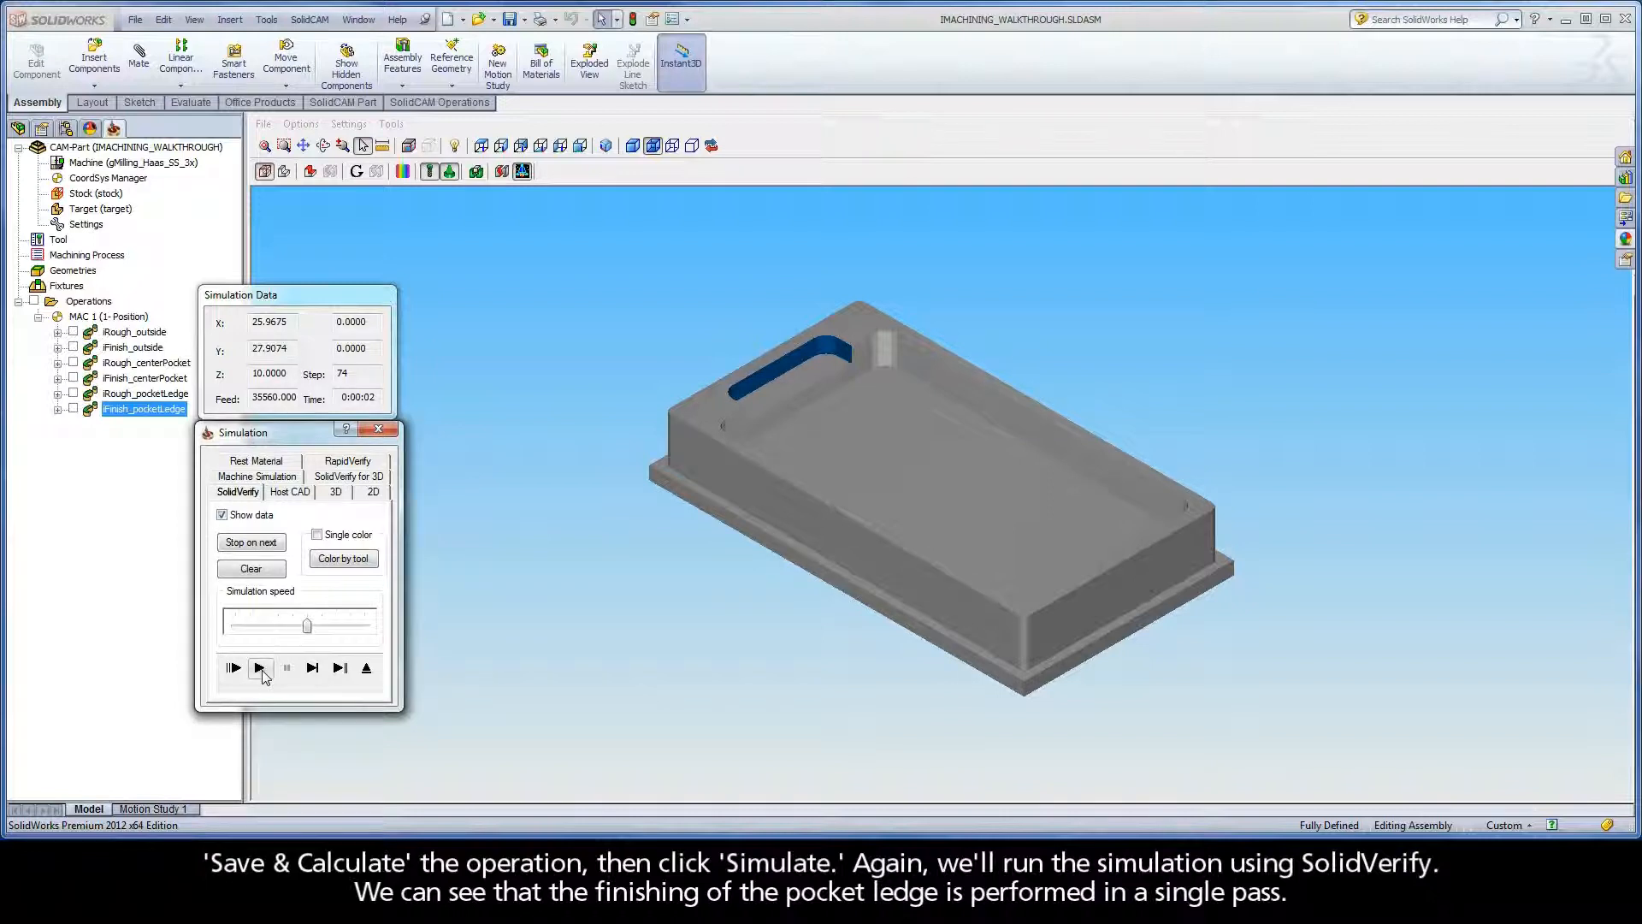
pyautogui.click(366, 669)
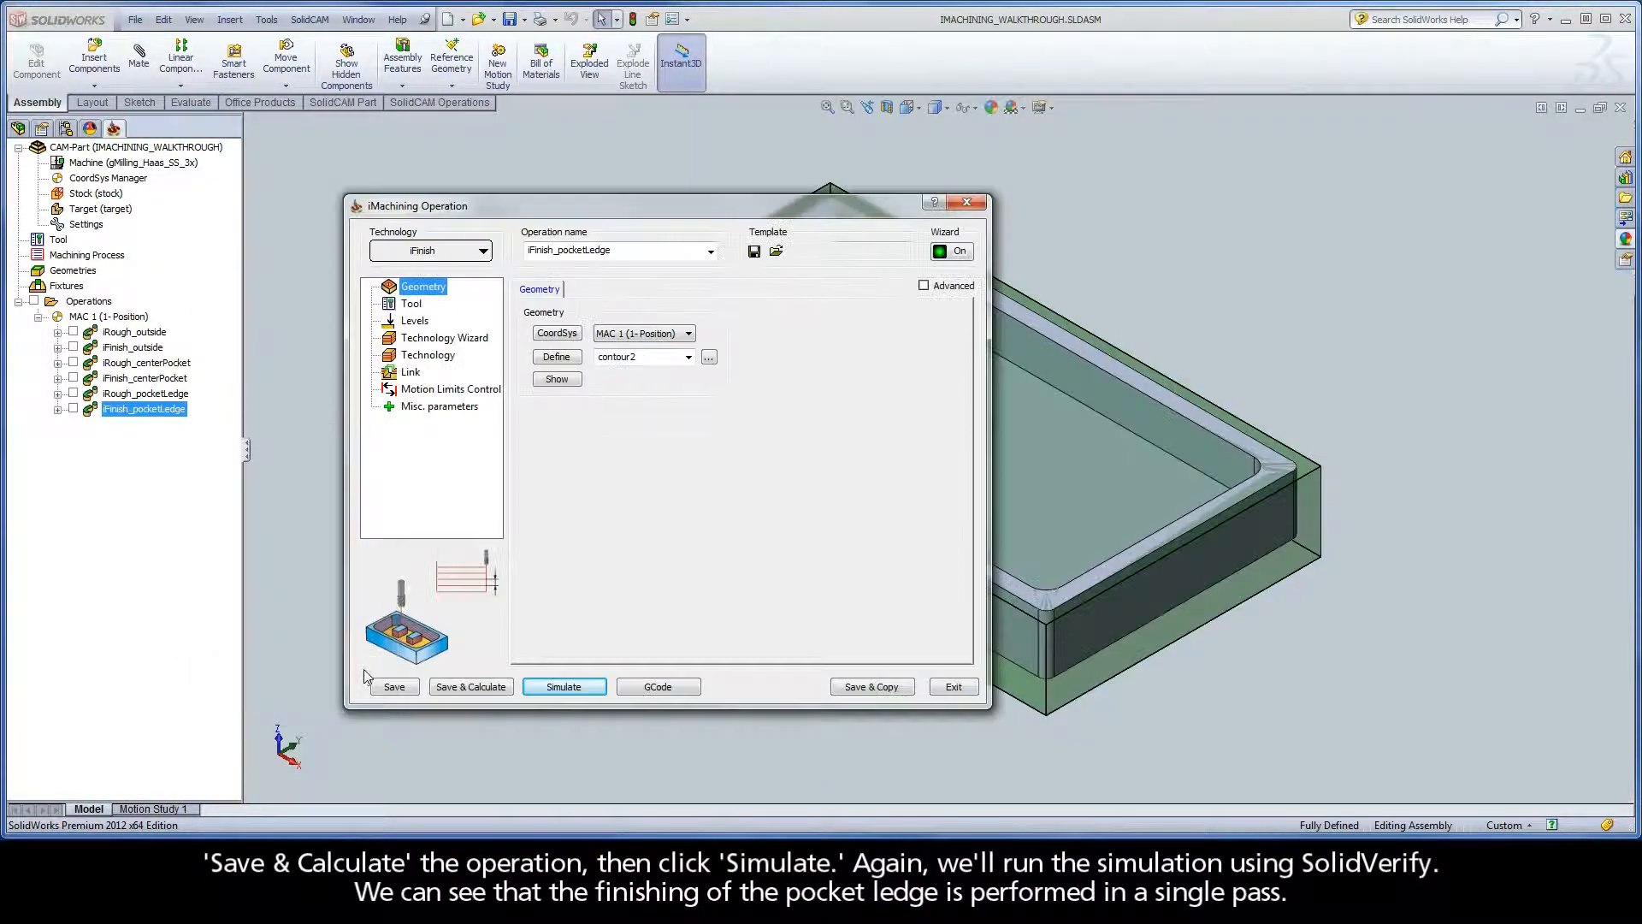